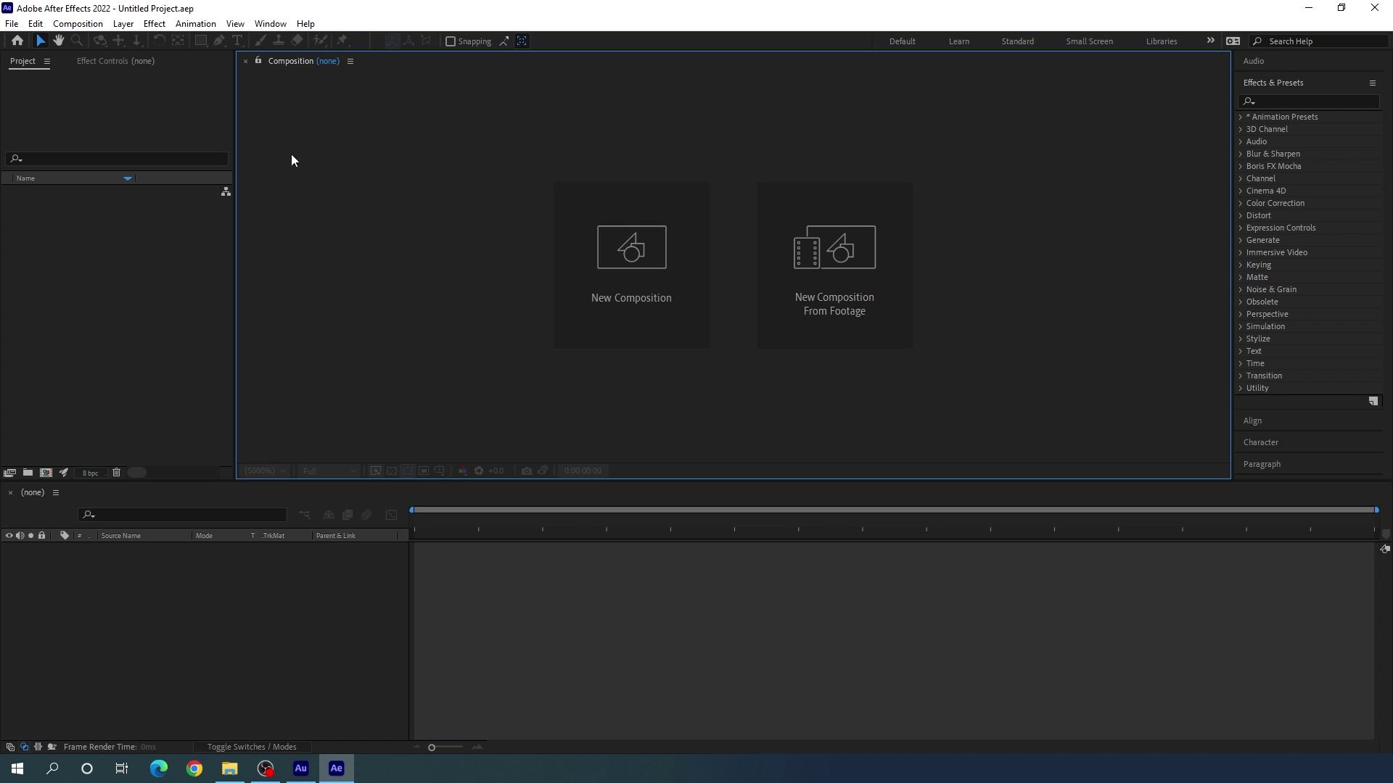
Create a 1920 × 1080 composition named Render at 60 fps with a three-second duration.
click(80, 24)
click(87, 38)
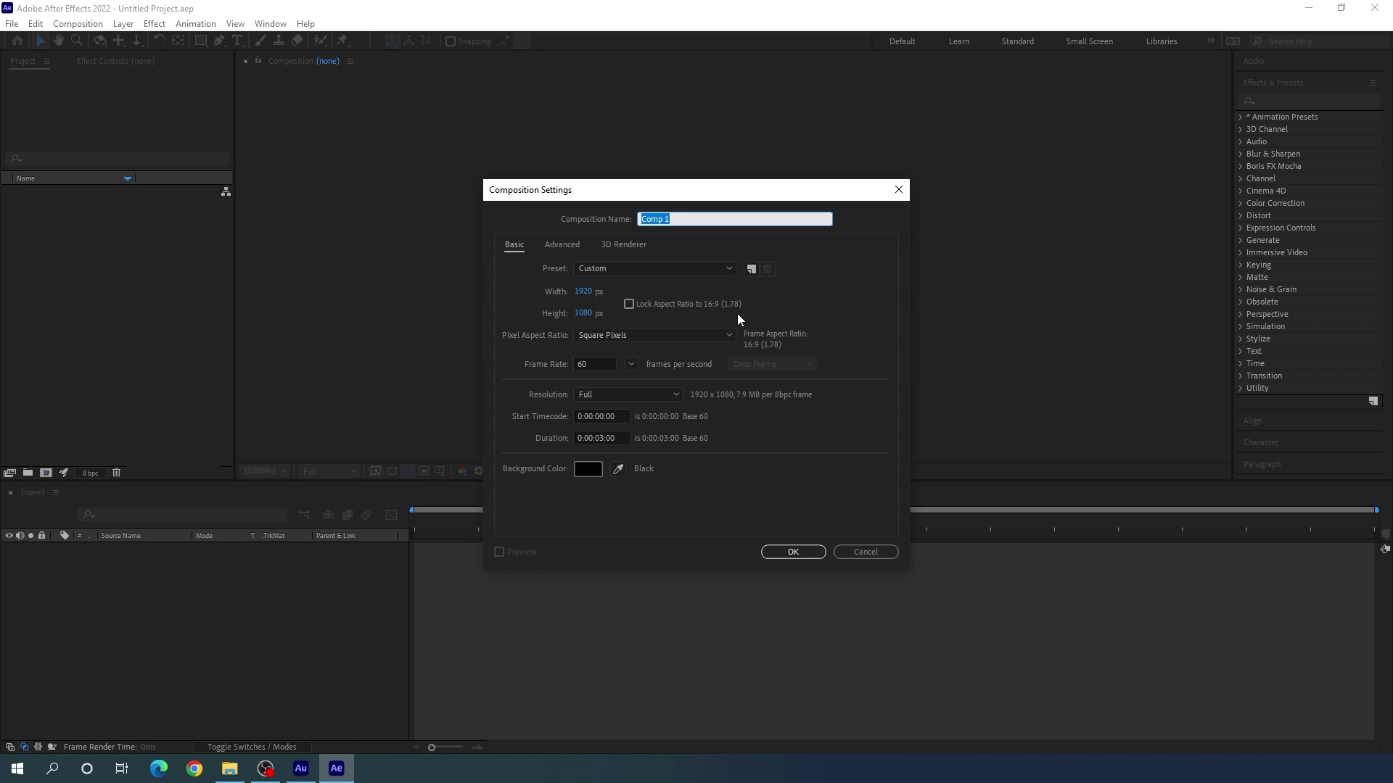
key(BackSpace)
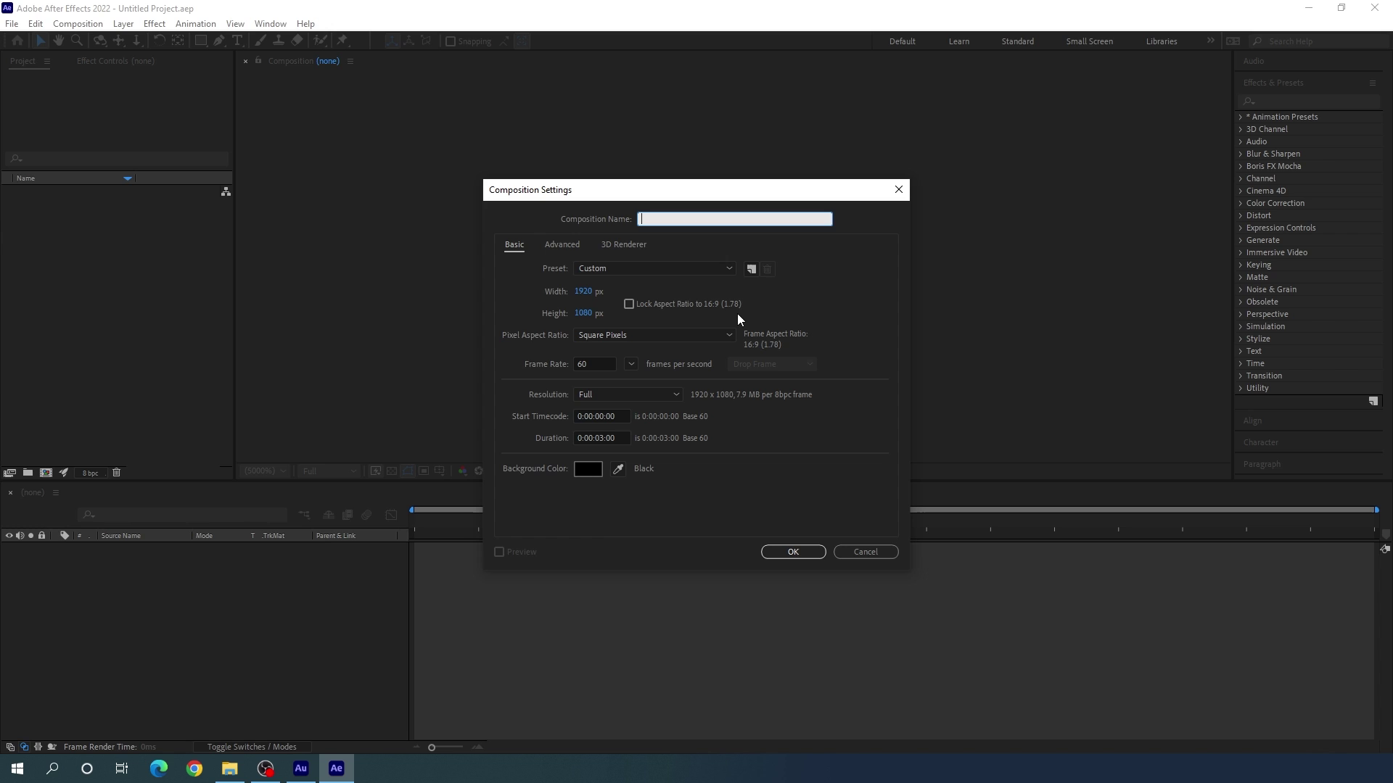
text(Re)
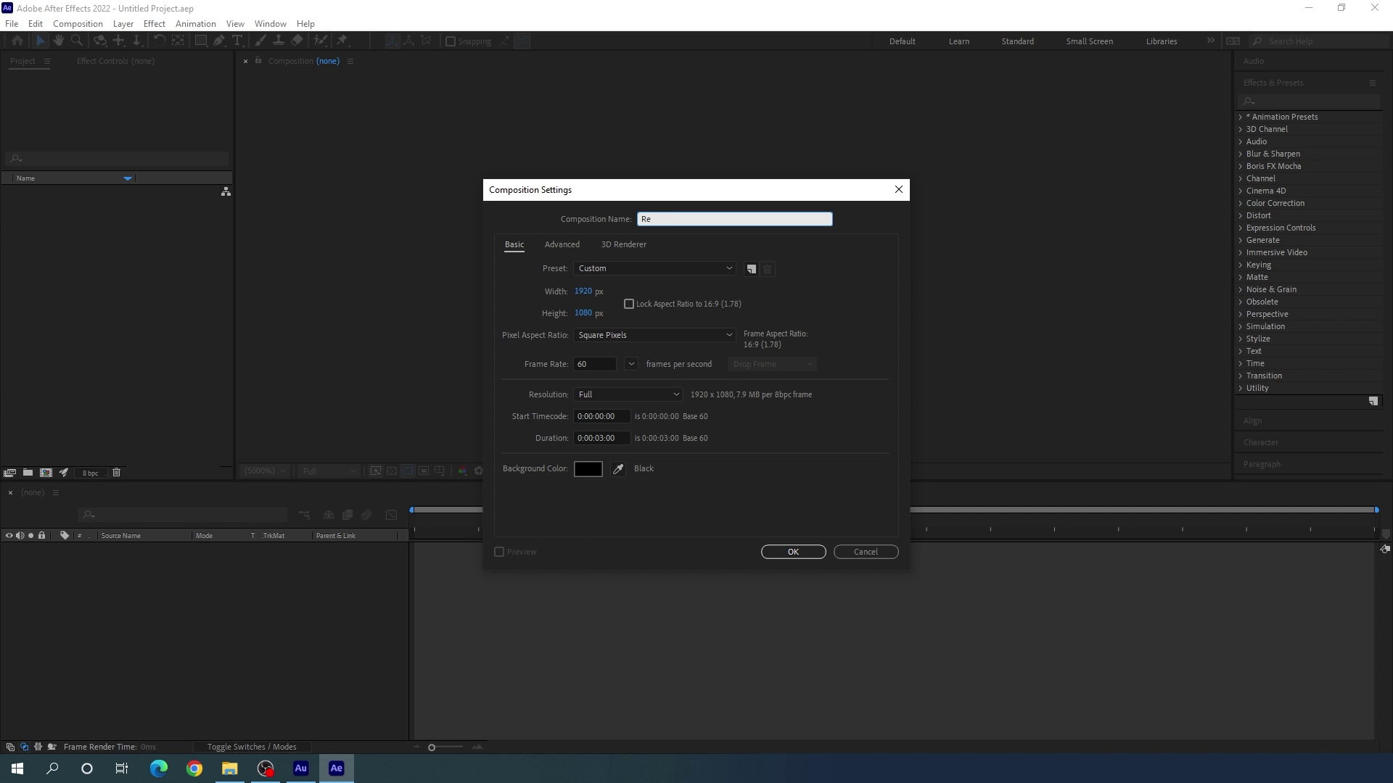
text(nder)
click(660, 269)
scroll(641, 510, down, 3)
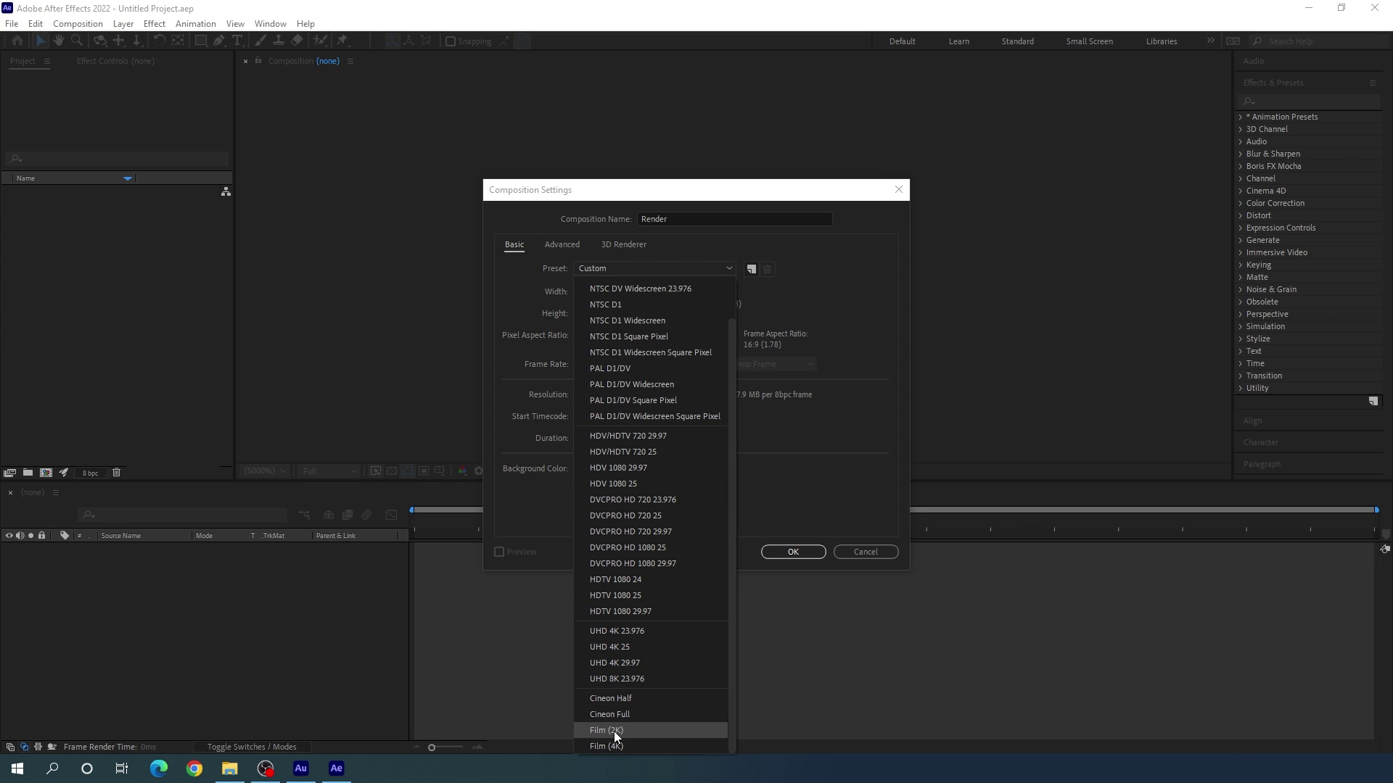
click(851, 331)
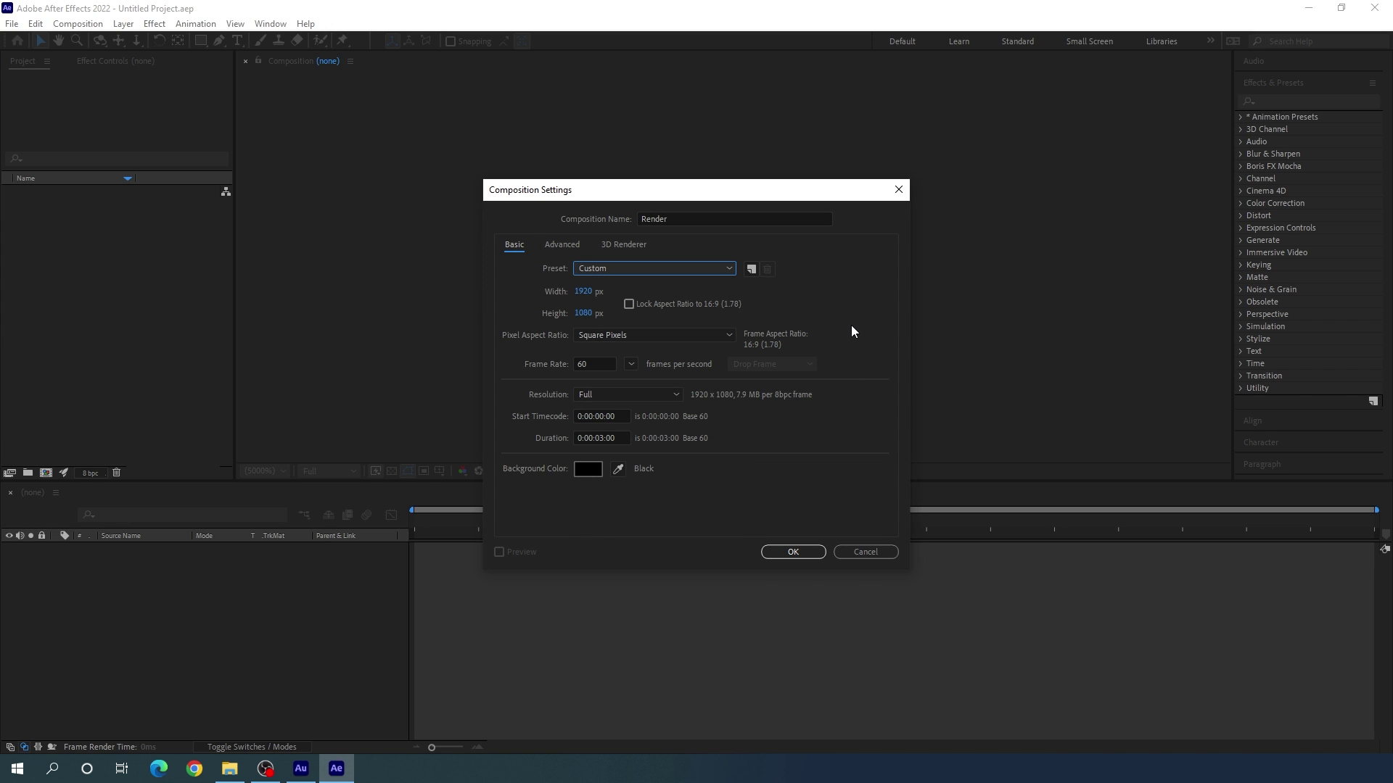
click(631, 364)
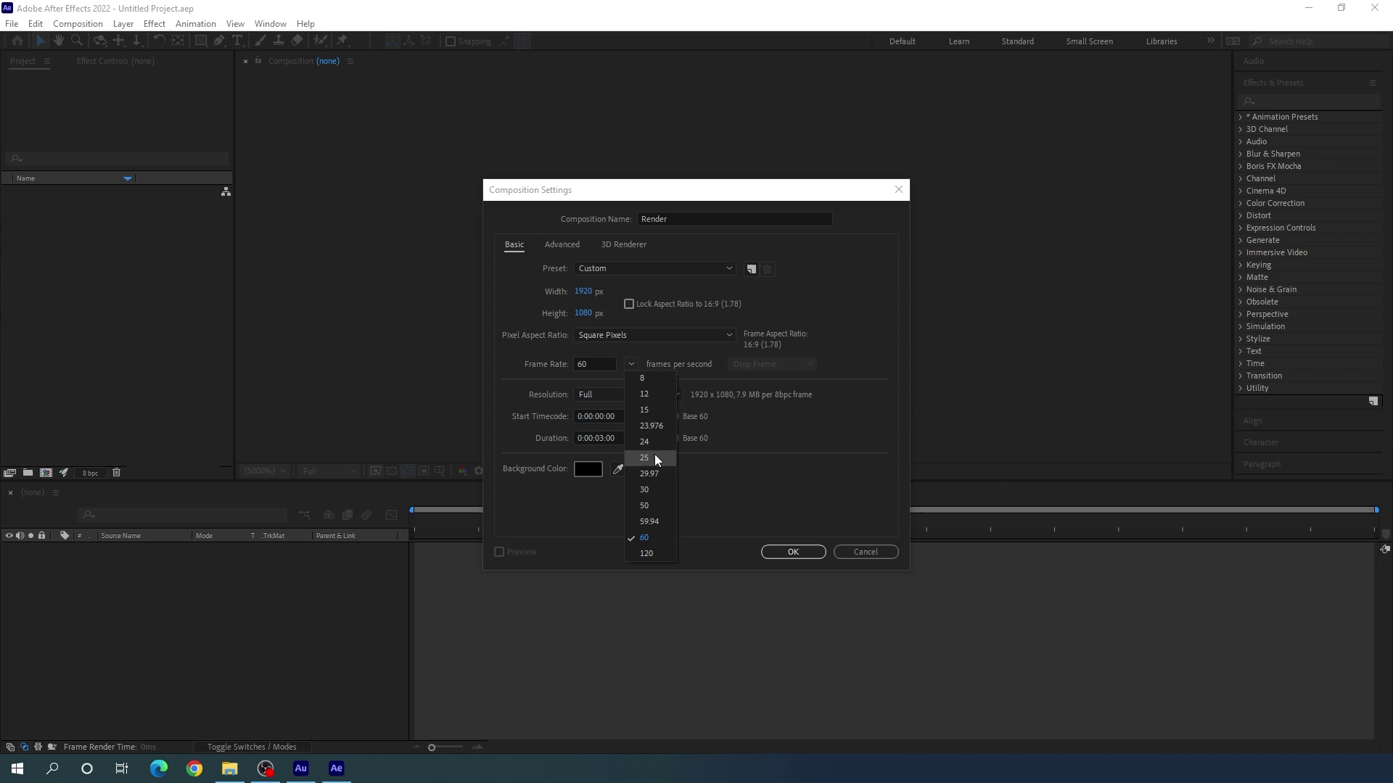
click(821, 439)
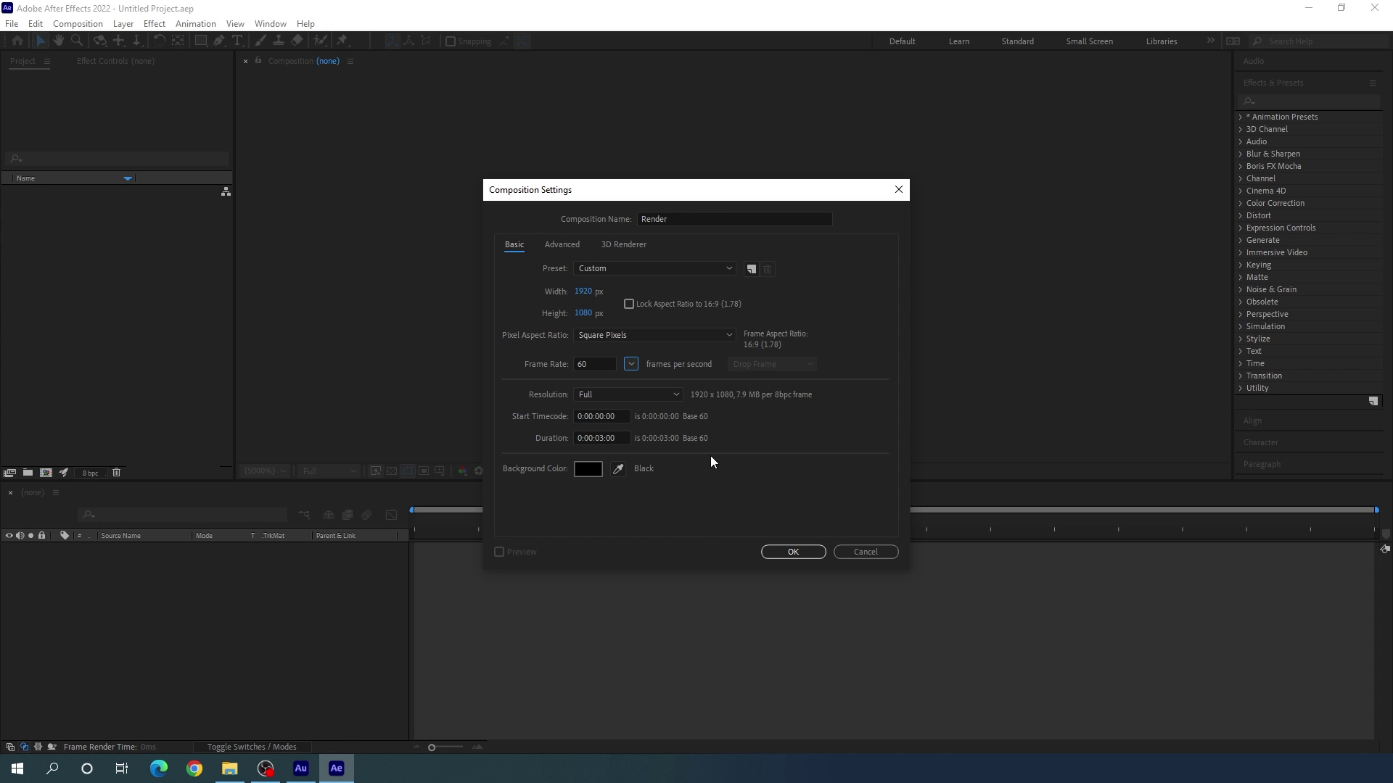
click(790, 555)
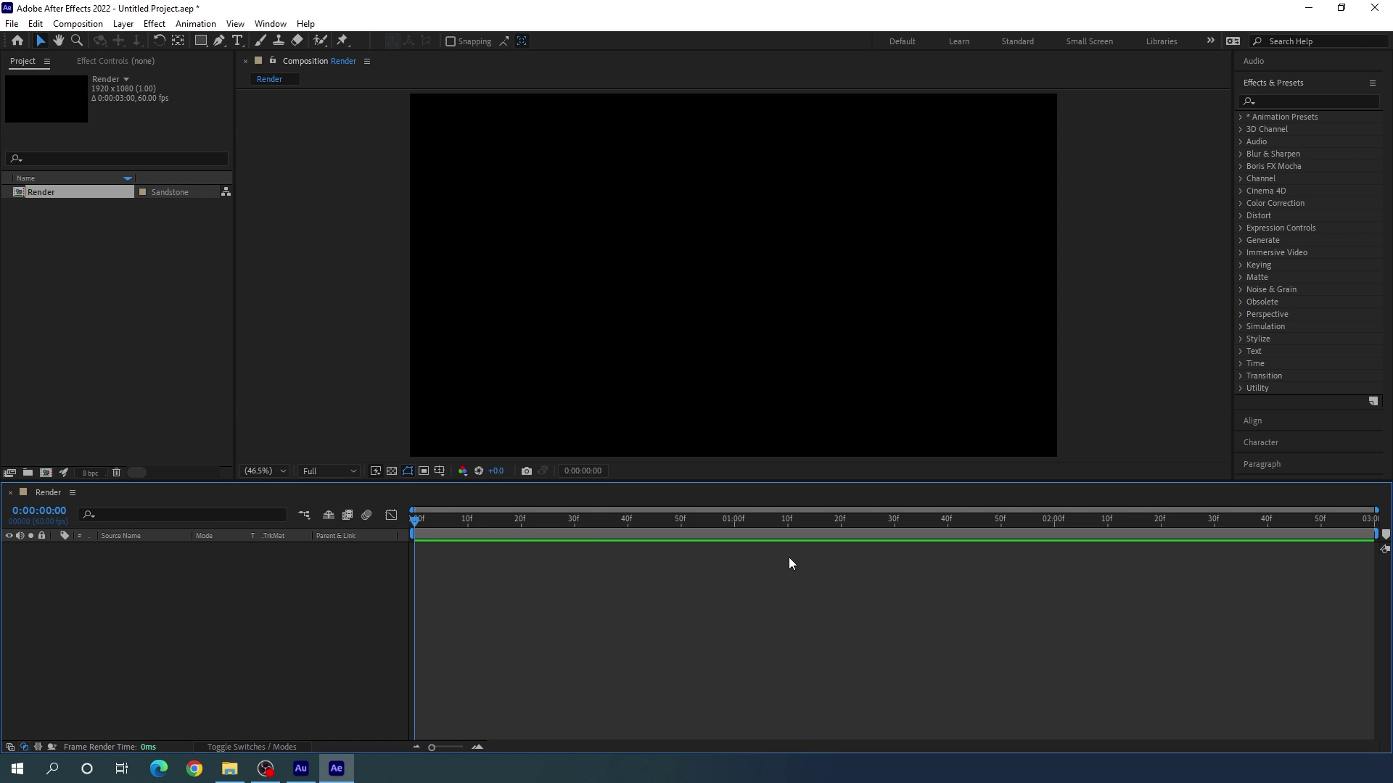
Import the image angelina-00RQoOvJ7W4-unsplash from the Downloads folder as footage.
right_click(99, 282)
mouse_move(218, 356)
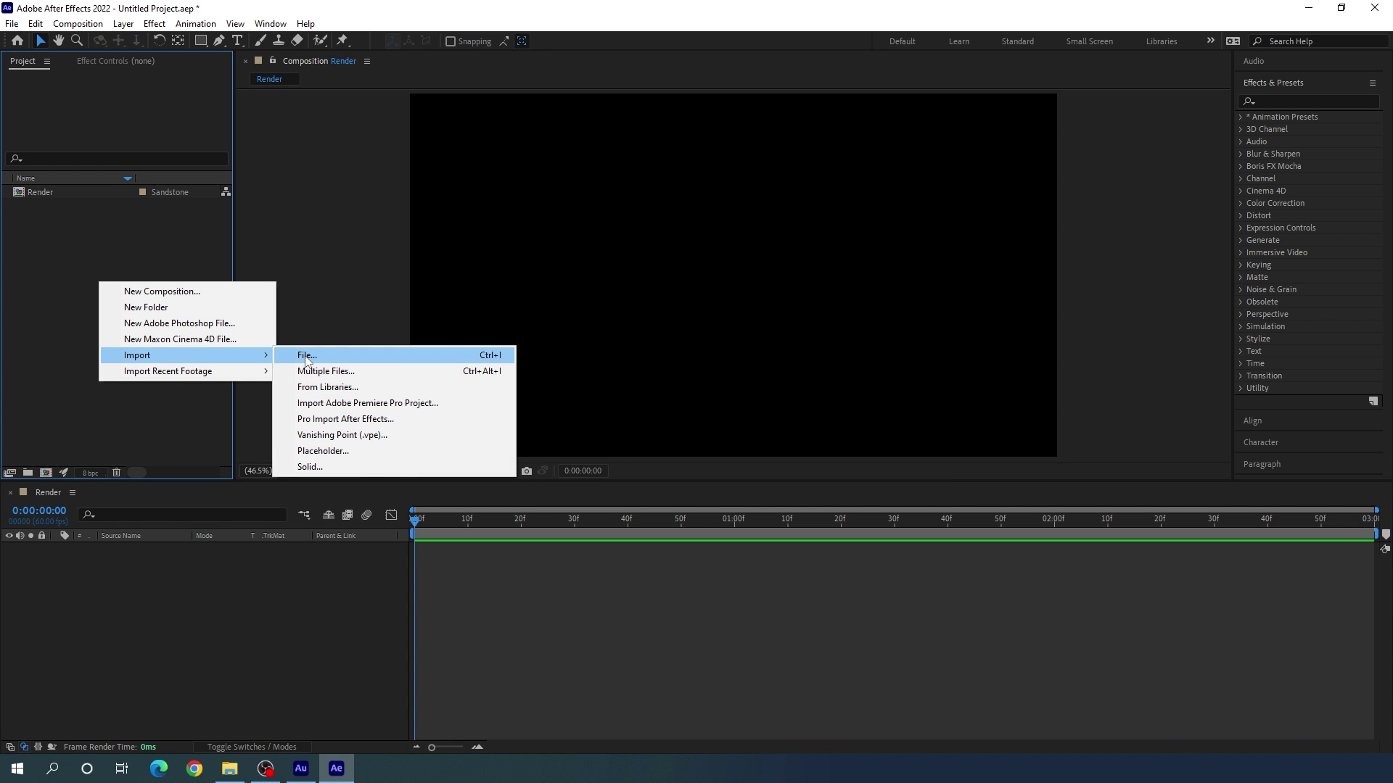
click(307, 356)
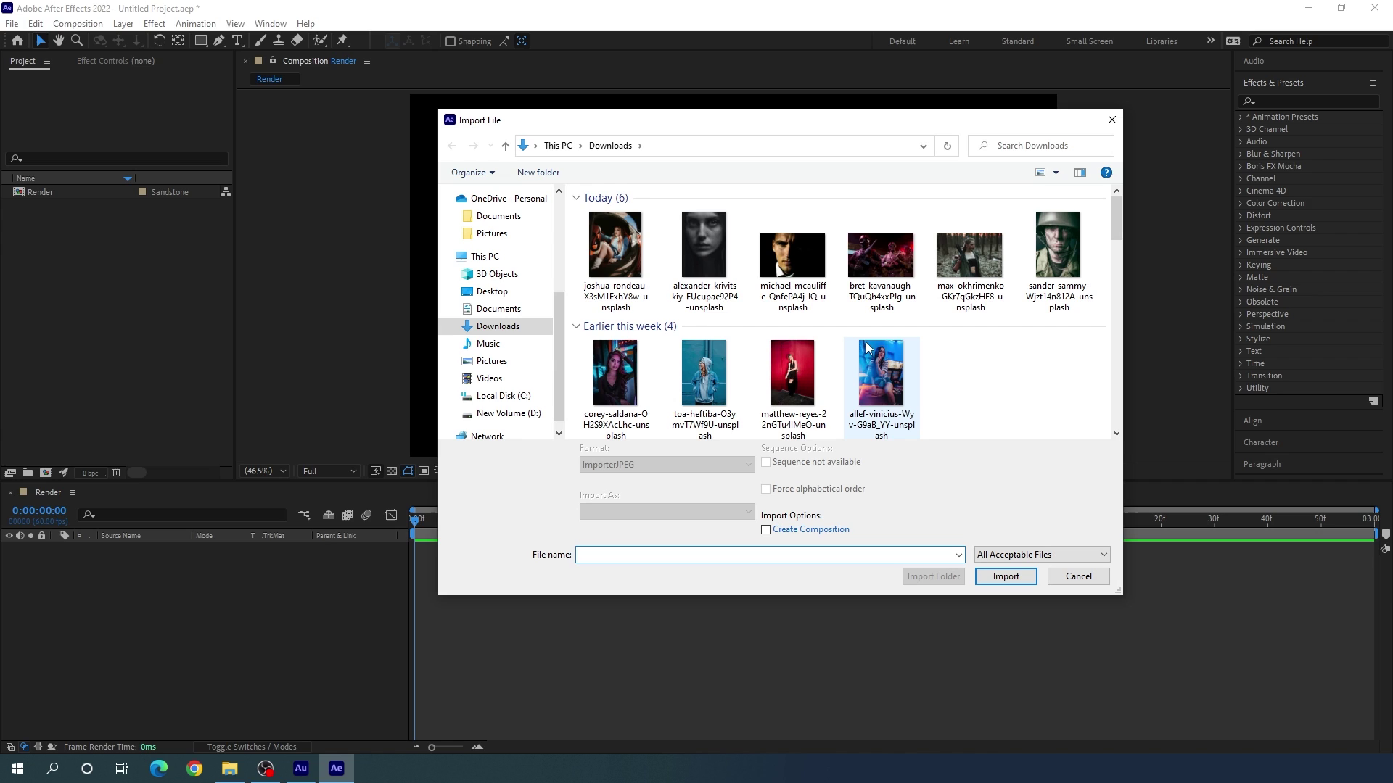
scroll(868, 348, down, 5)
click(965, 362)
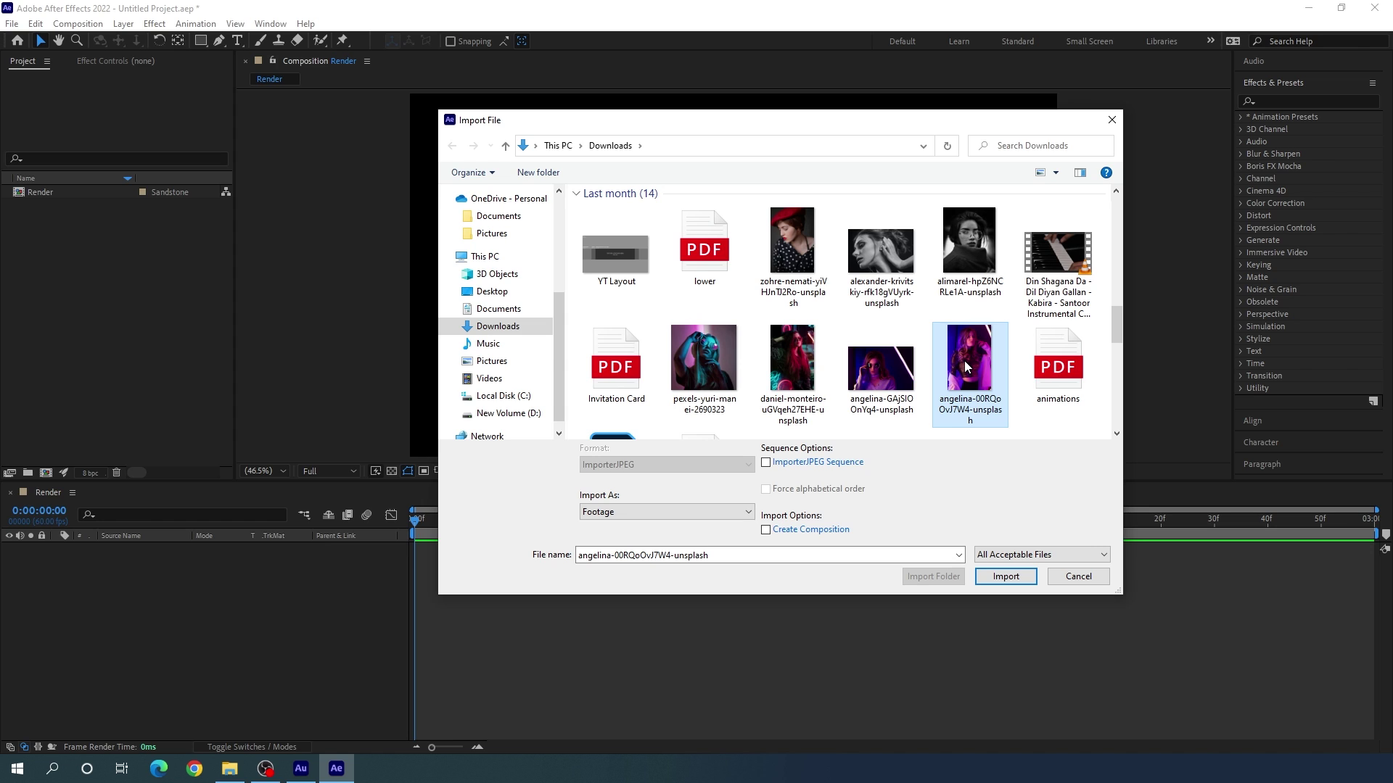
click(1007, 574)
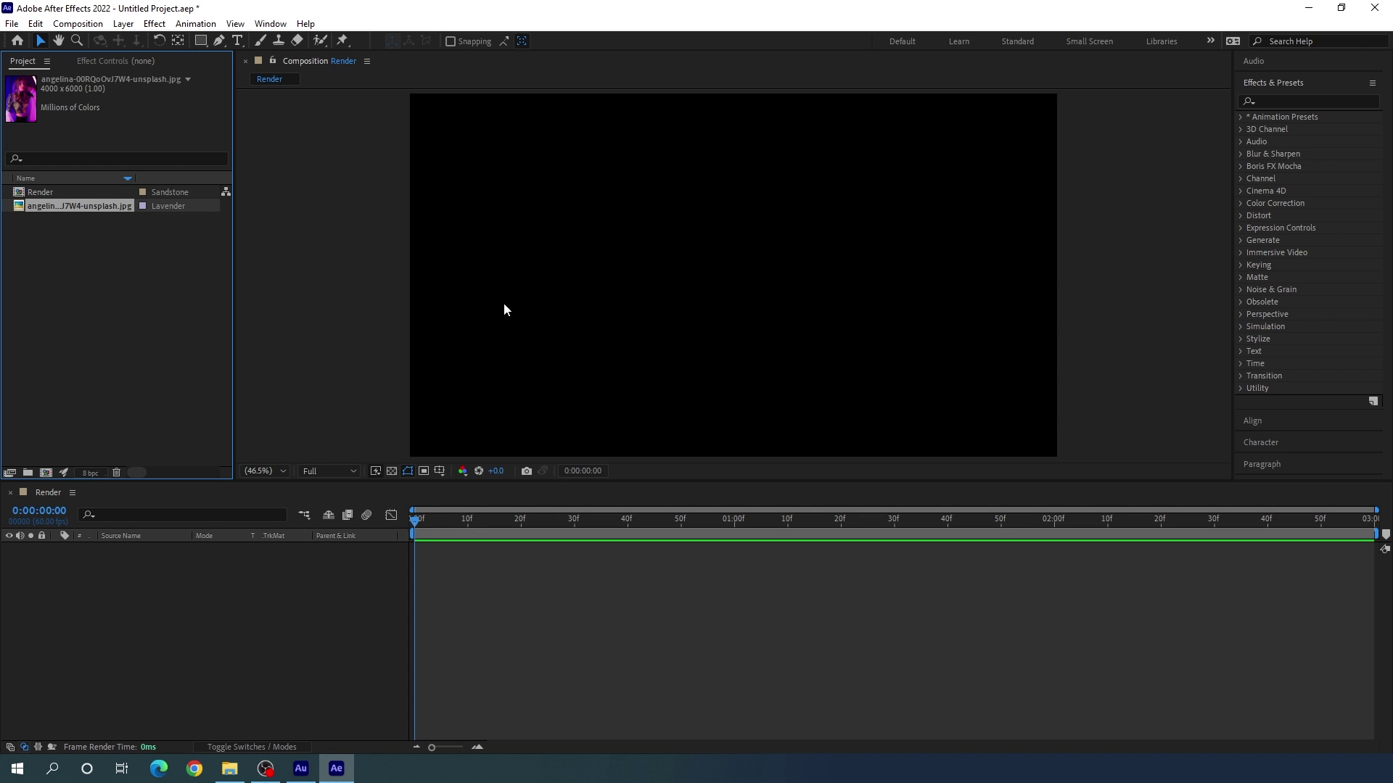
Create a second 1920 × 1080, 60 fps, three-second composition named Media.
click(177, 315)
click(78, 24)
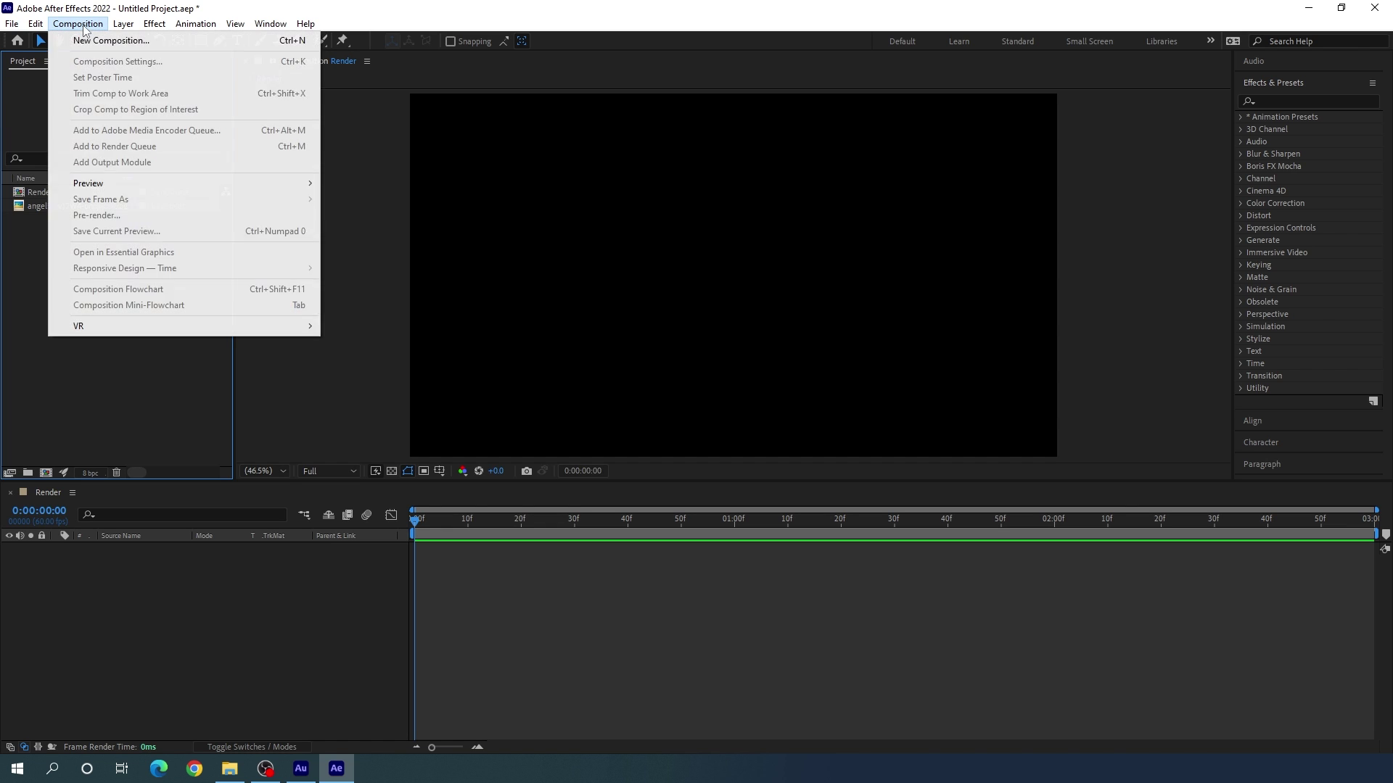
click(88, 41)
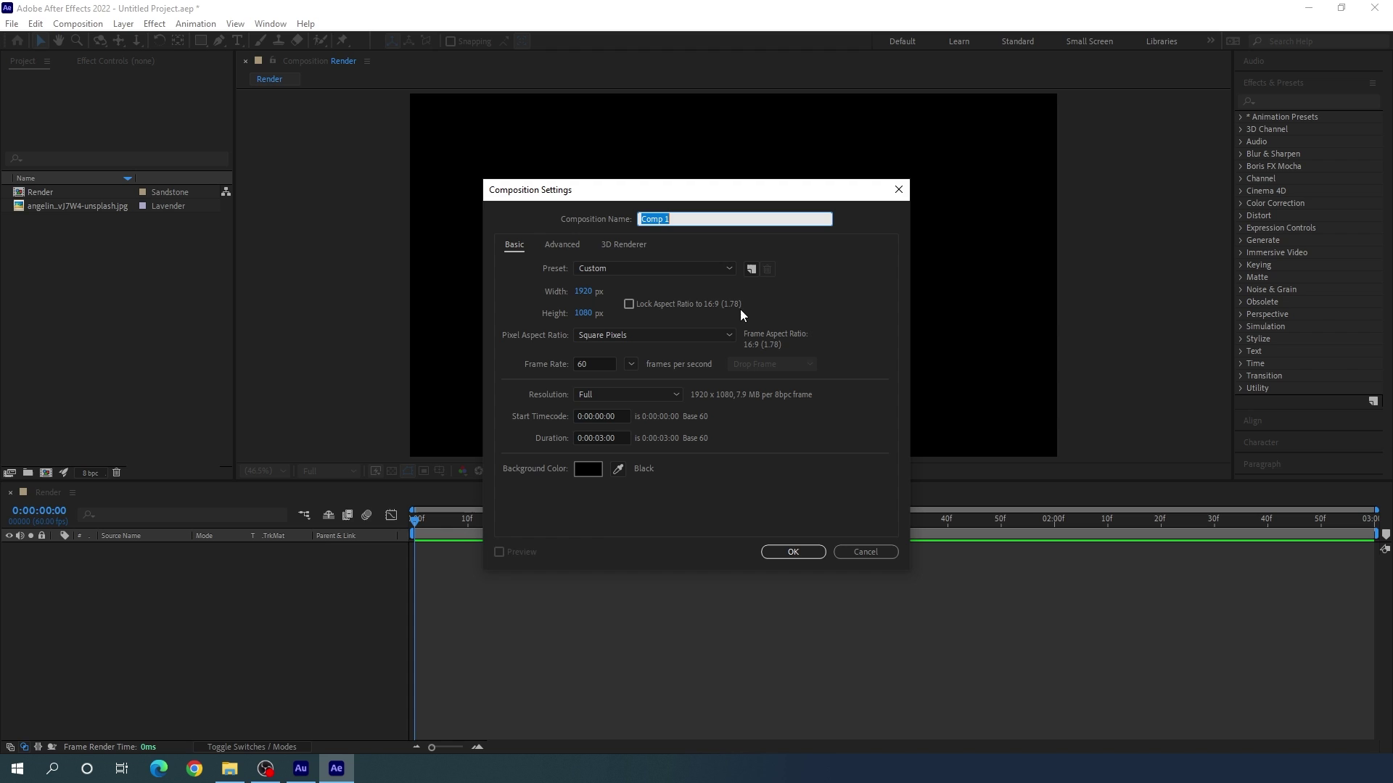
text(Media)
click(793, 552)
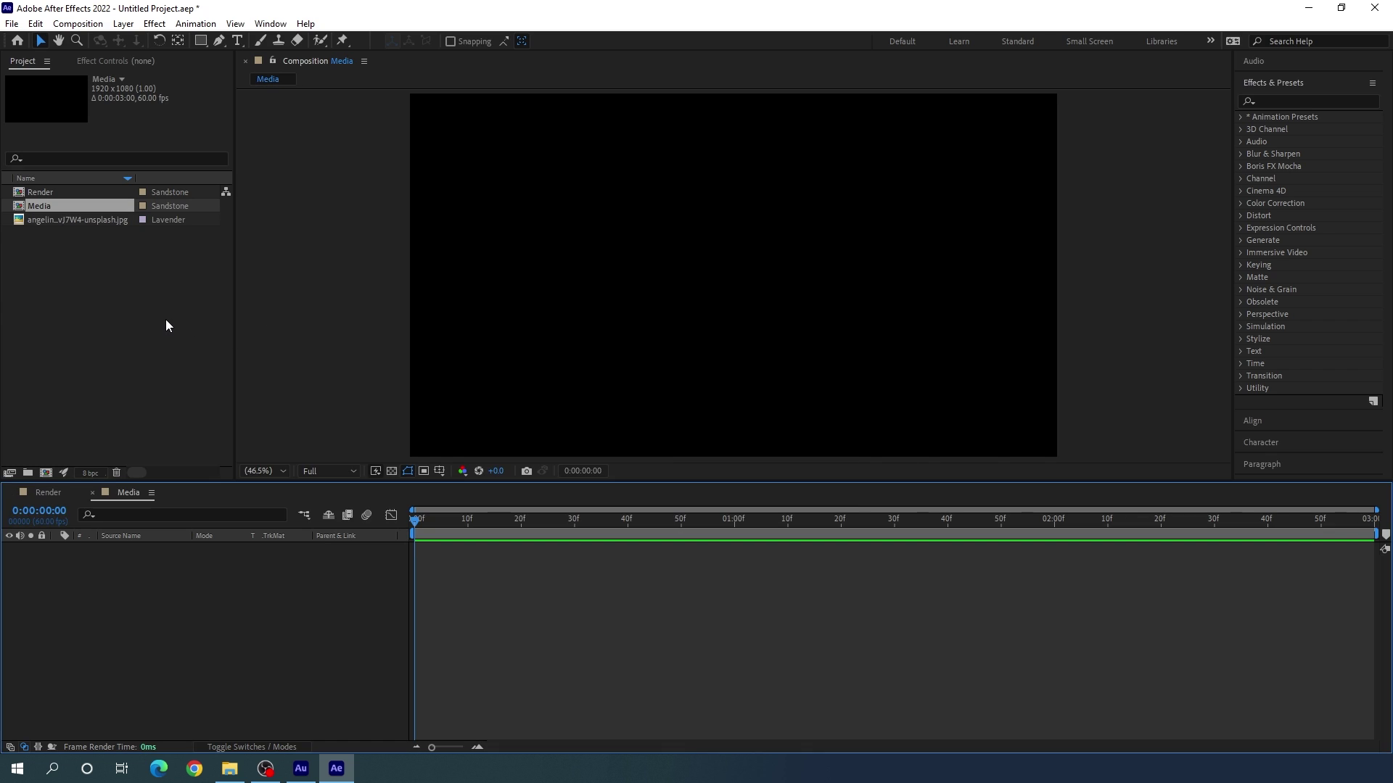
Add the imported photo to the Media composition and set its layer scale to 48%.
click(41, 223)
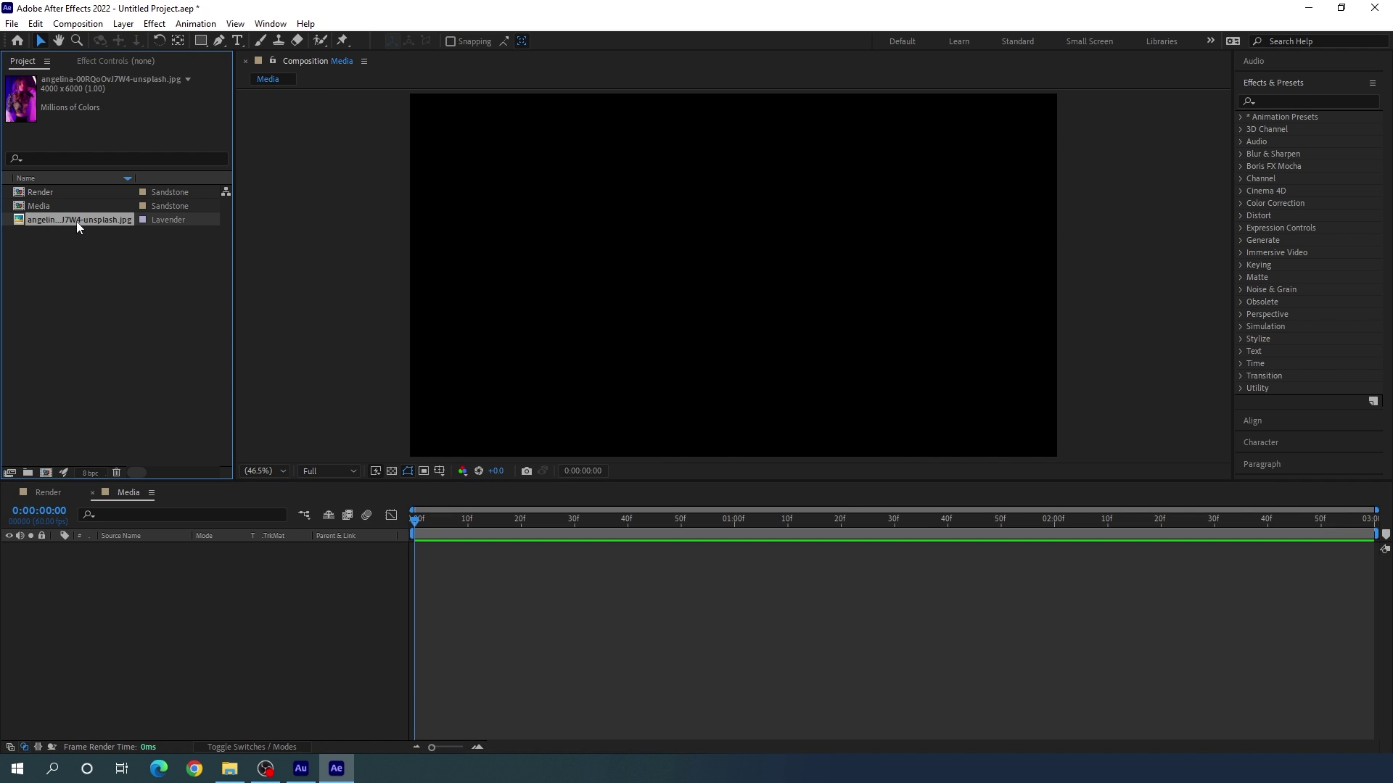
drag(76, 220, 179, 567)
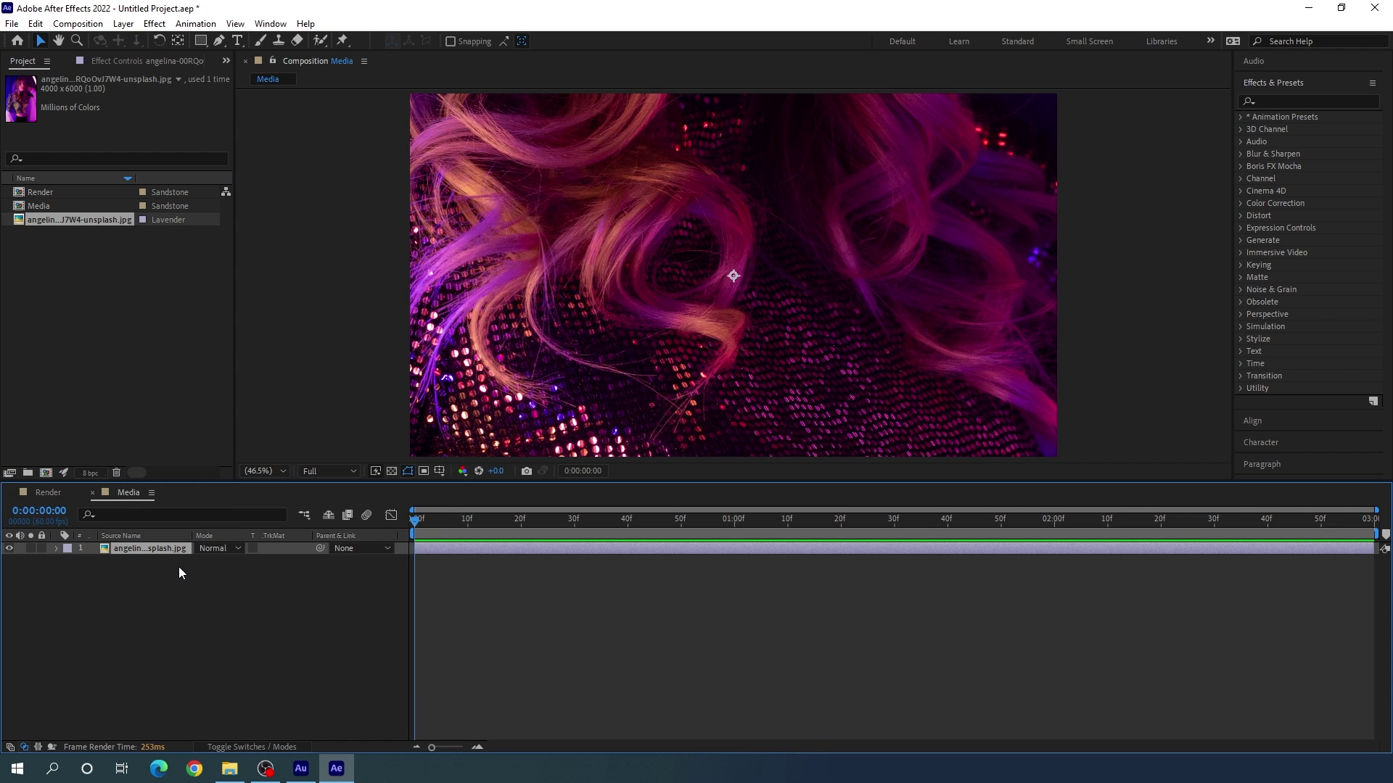
key(s)
drag(245, 566, 205, 561)
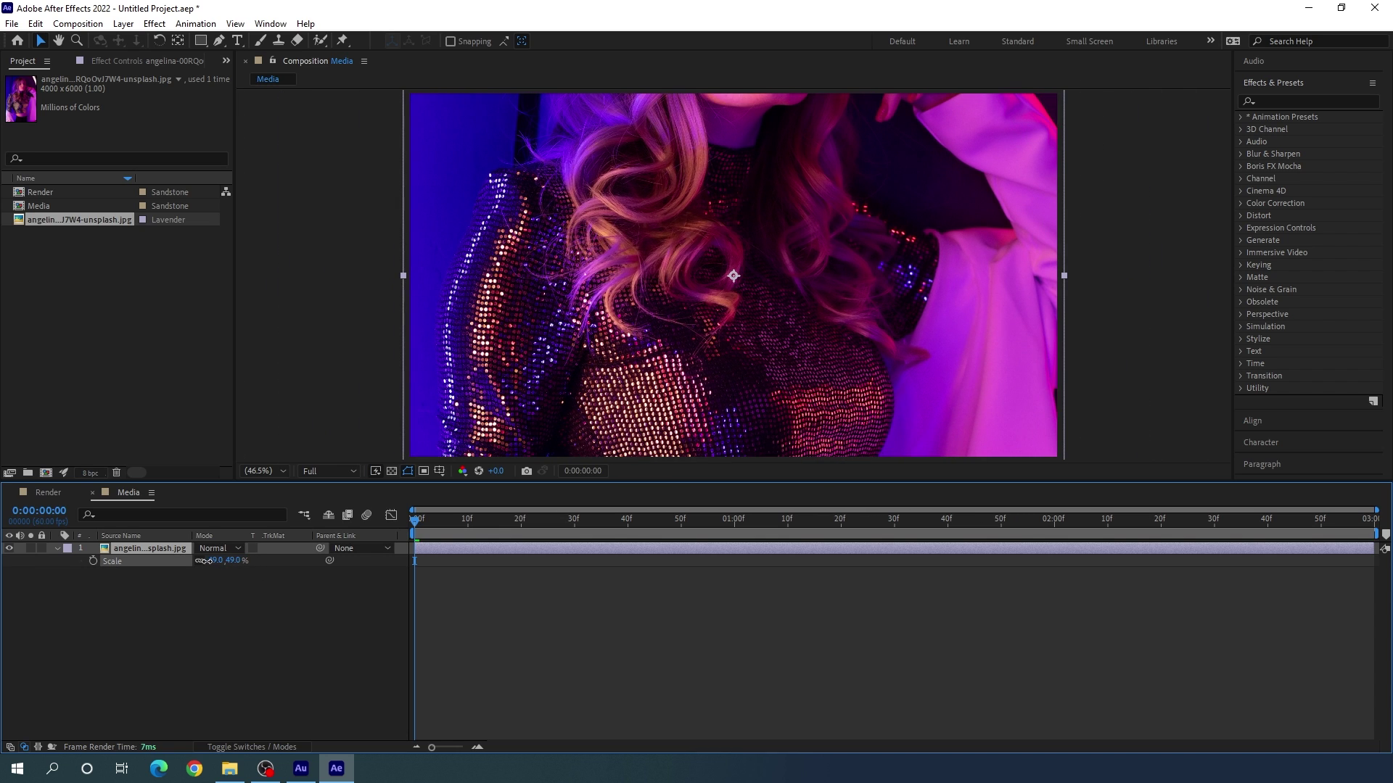
click(237, 560)
text(48)
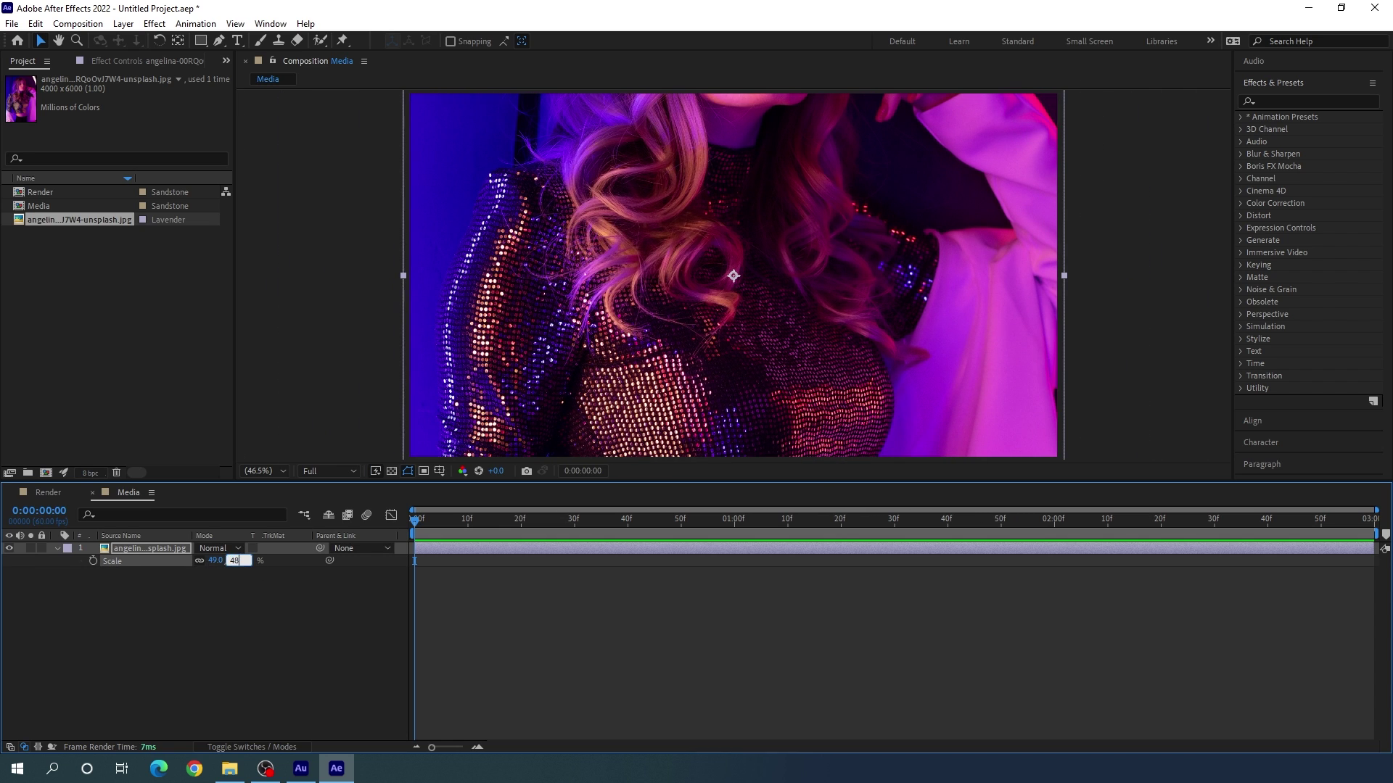
key(Return)
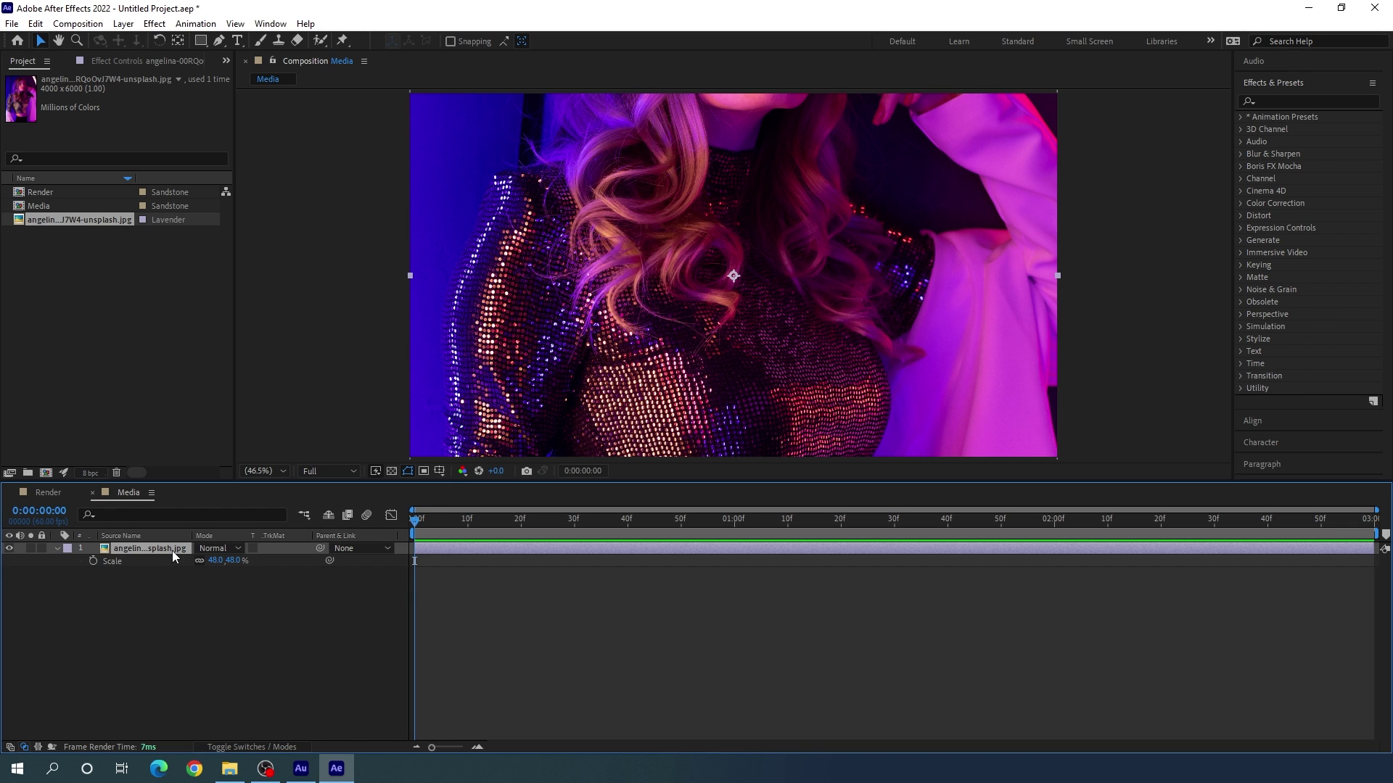
Move the photo layer straight down in large increments until the woman's whole face and shoulders are framed.
key(shift+Down)
key(shift+Down)
key(shift+Down)
key(shift+Down)
key(shift+Down)
key(shift+Down)
key(shift+Down)
key(shift+Down)
key(shift+Down)
key(shift+Down)
key(shift+Down)
key(shift+Down)
key(shift+Down)
key(shift+Down)
key(shift+Down)
key(shift+Down)
key(shift+Down)
key(shift+Down)
key(shift+Down)
key(shift+Down)
key(shift+Down)
key(shift+Down)
key(shift+Down)
key(shift+Down)
key(shift+Down)
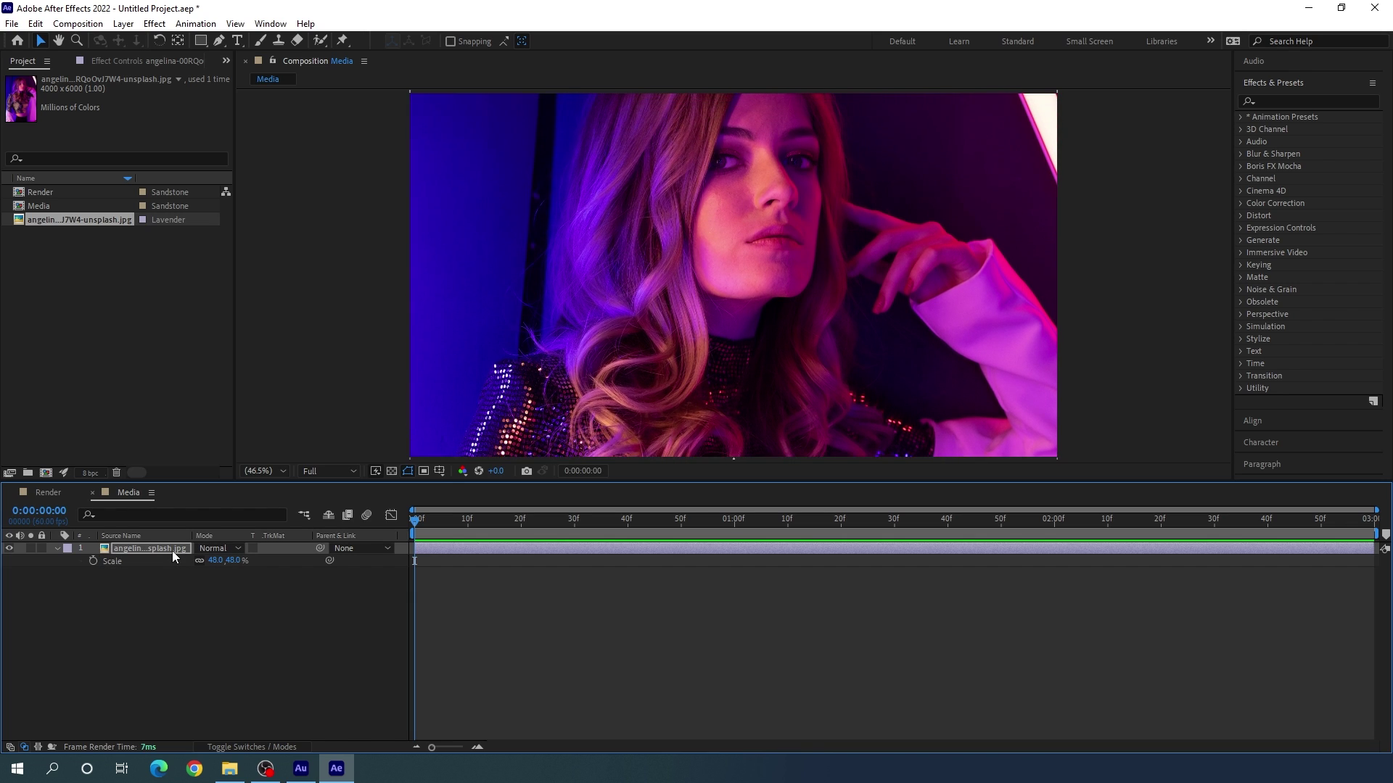
key(shift+Down)
key(shift+Down)
key(shift+Down)
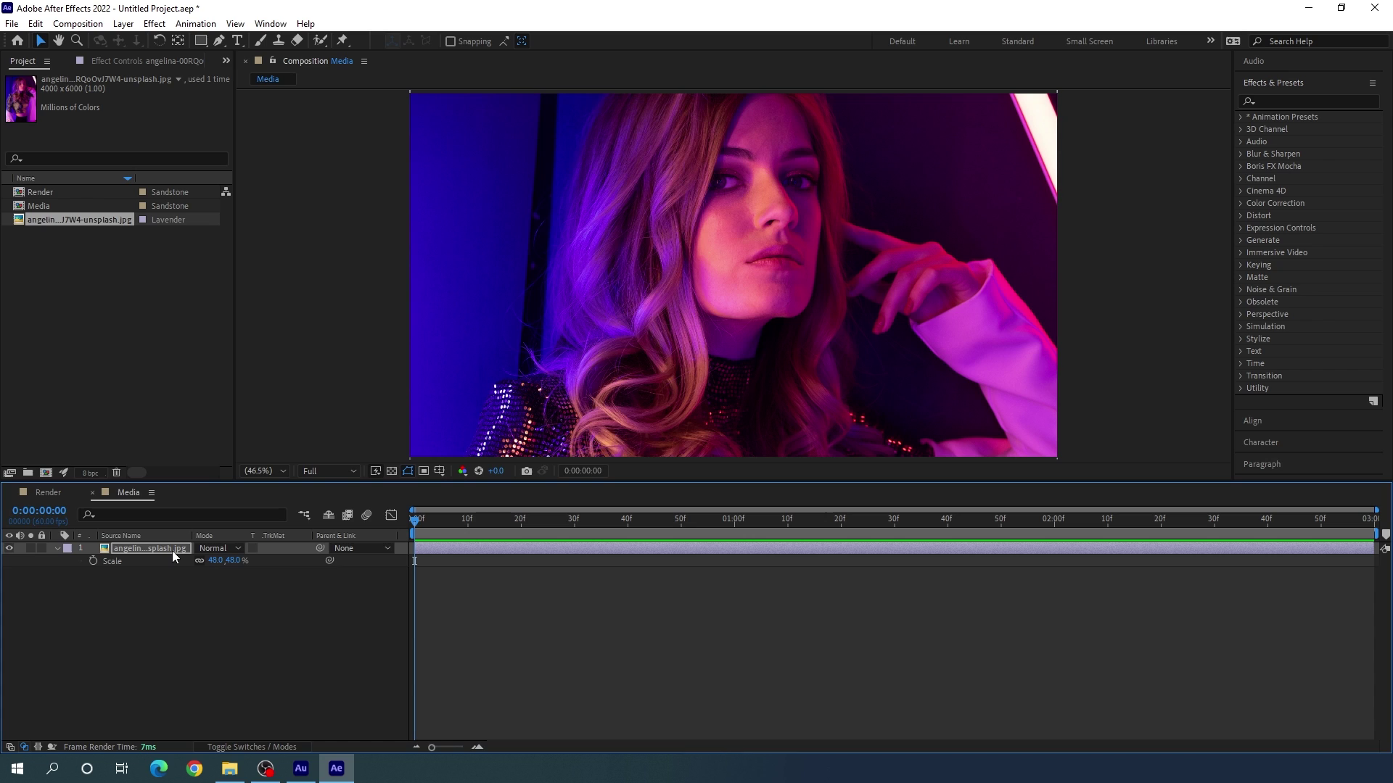
Place the Media composition as a layer in the Render composition.
click(49, 499)
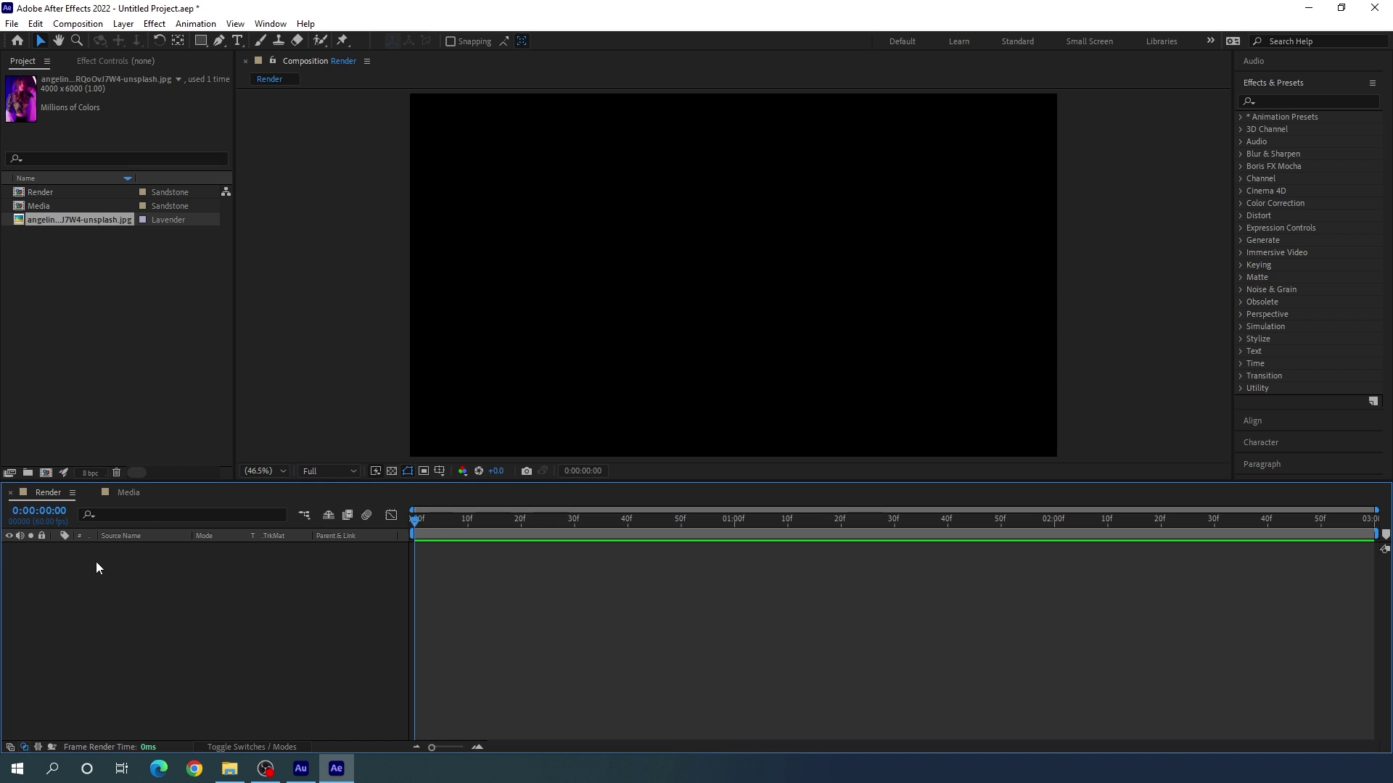
click(59, 208)
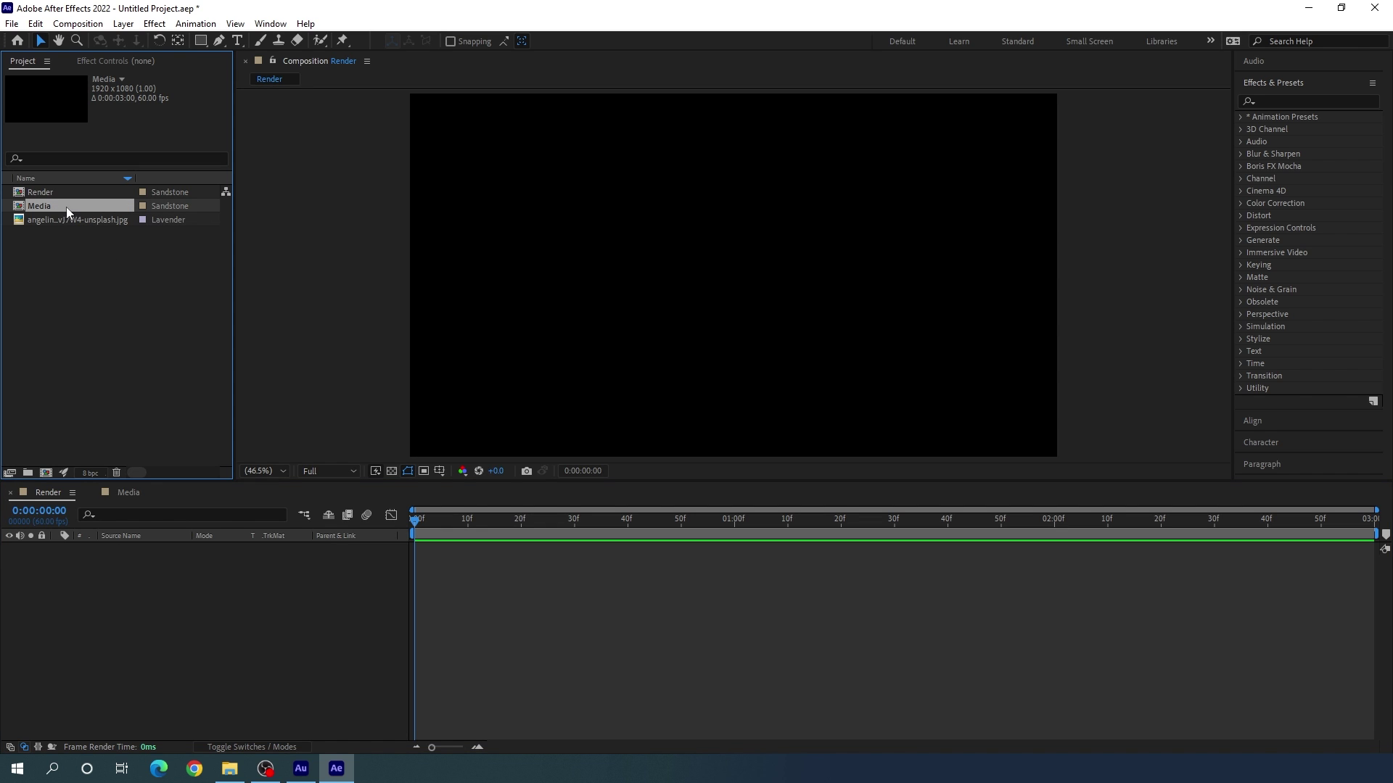
drag(67, 207, 159, 568)
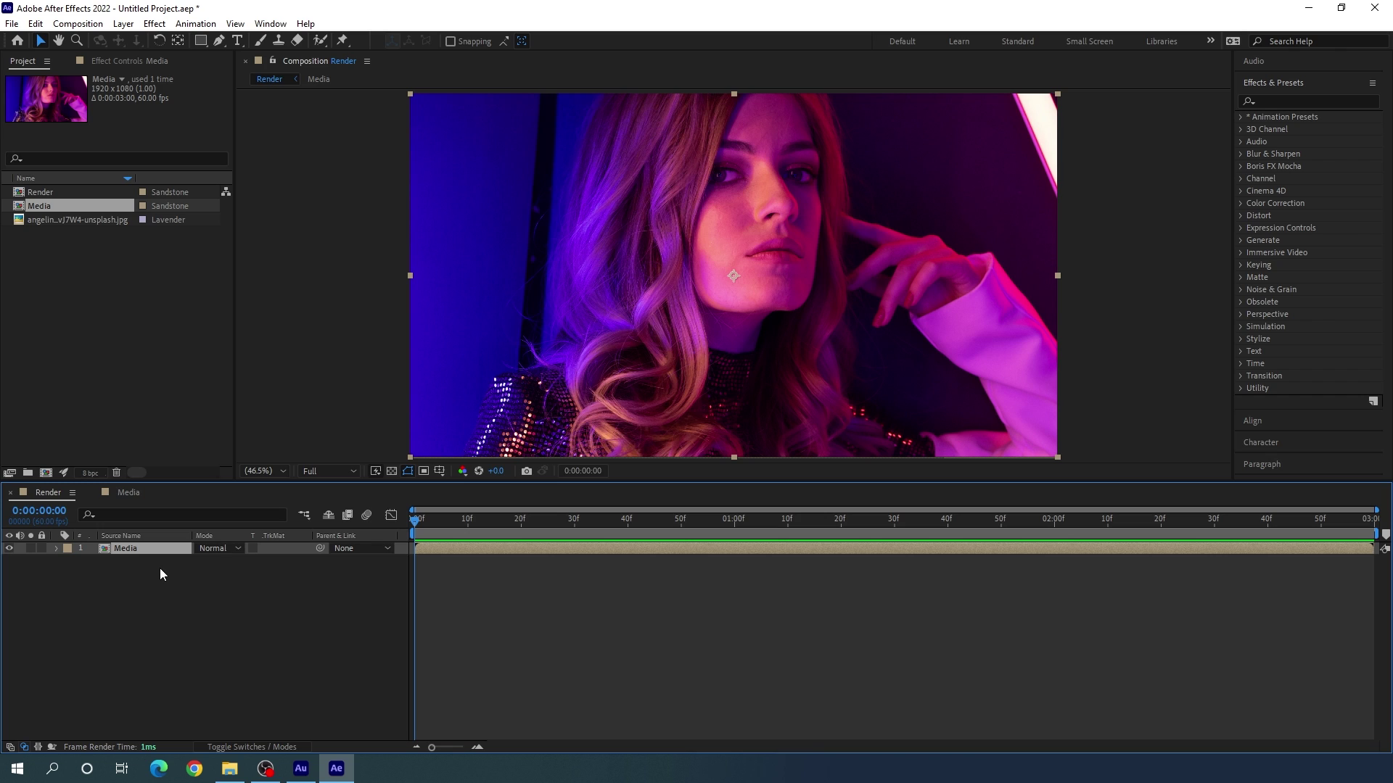
Set the Media layer's scale to 110% at 0:00:01:30 and add a scale keyframe there.
drag(788, 523, 896, 553)
key(s)
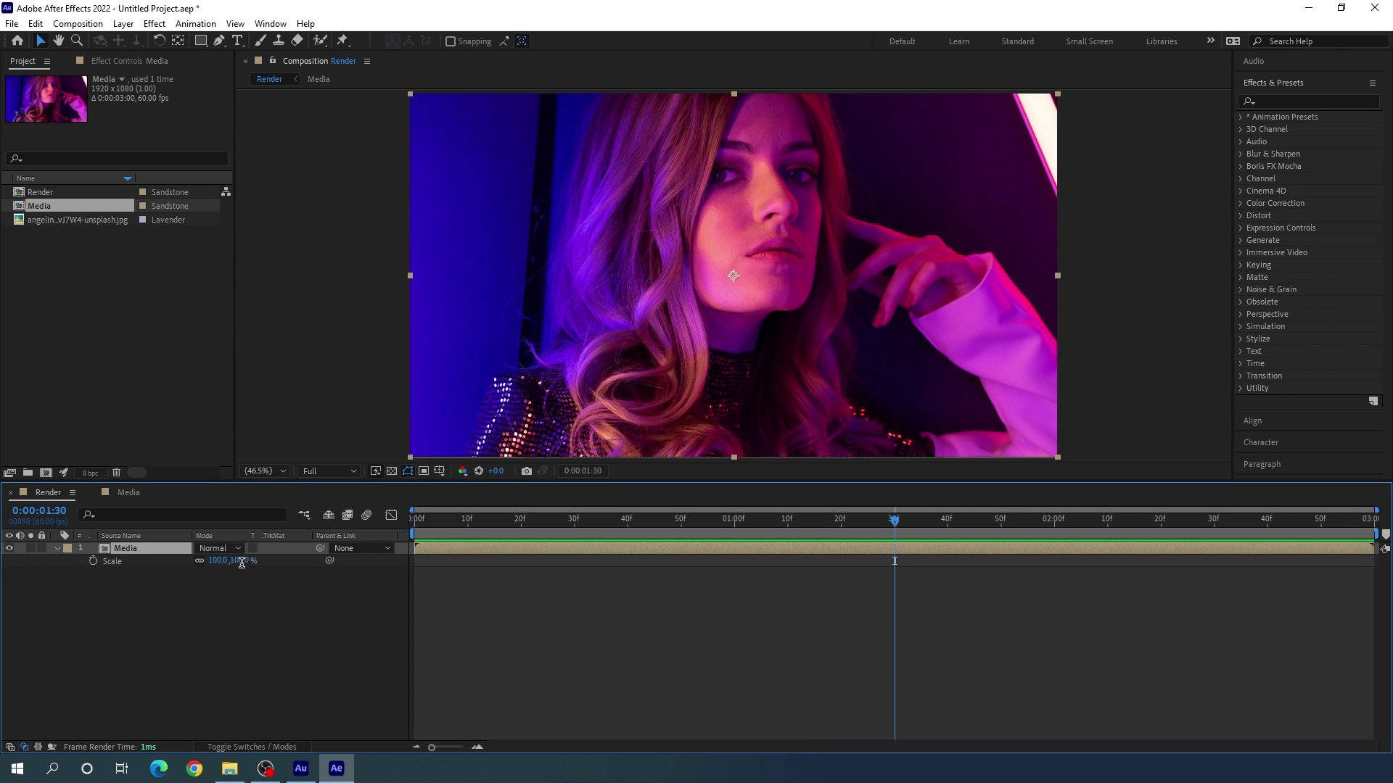
click(242, 563)
text(110)
key(Return)
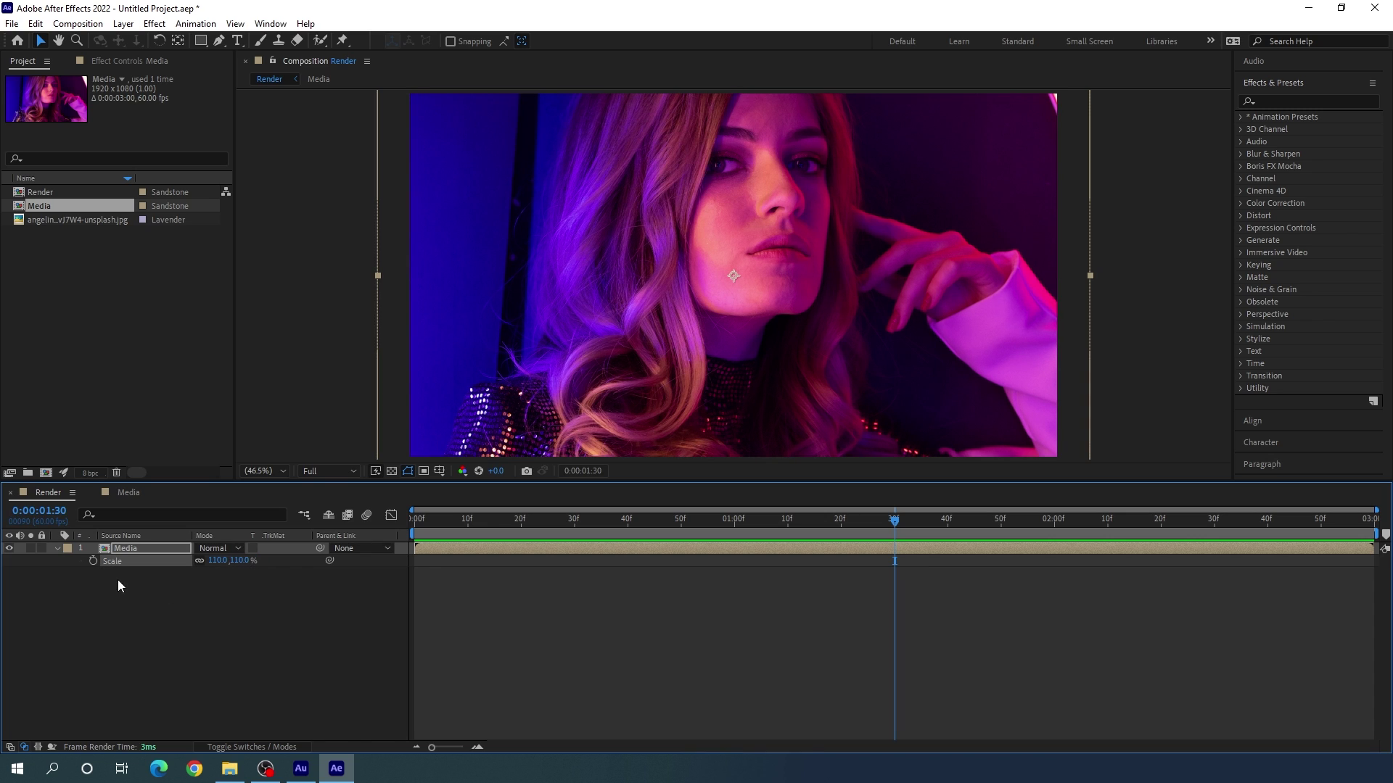
click(92, 561)
Add a 120% scale keyframe to the Media layer at the start of the composition.
drag(860, 527, 408, 535)
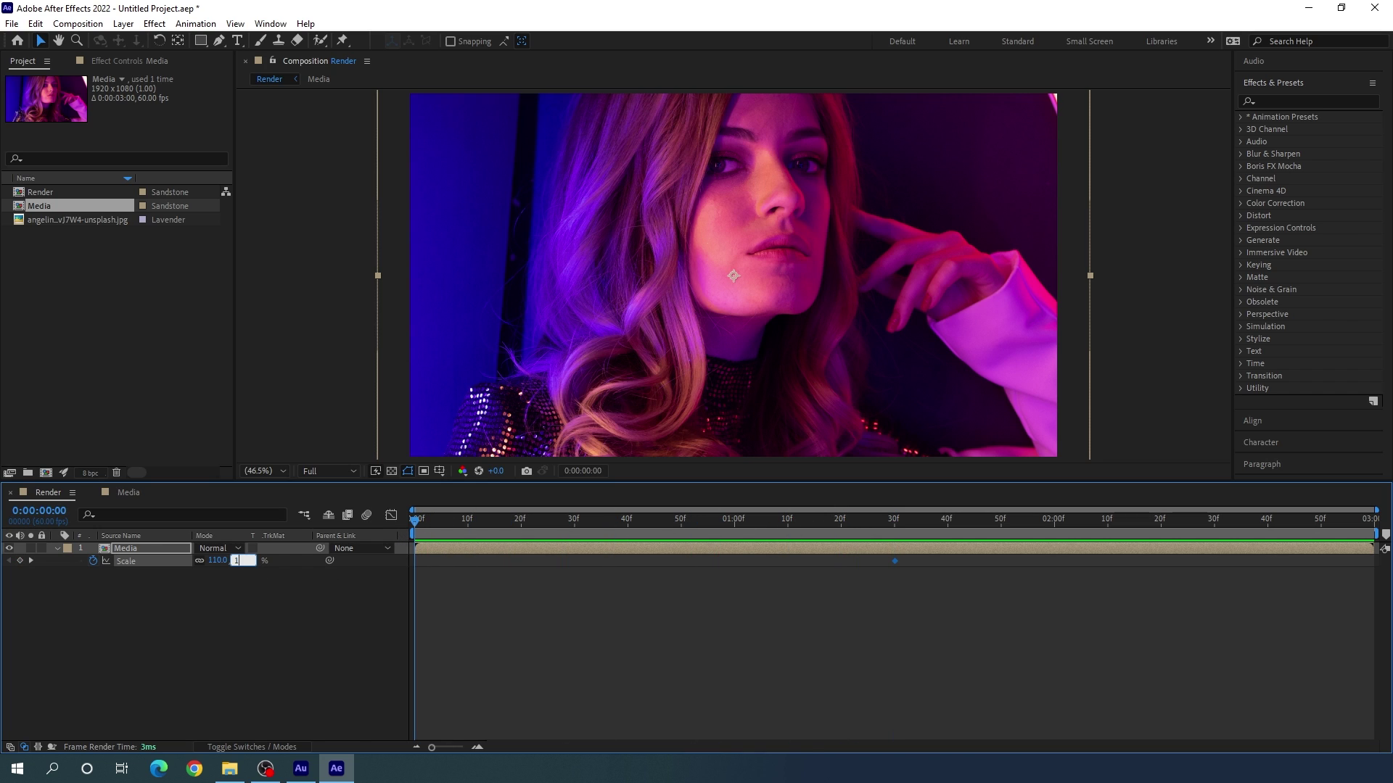
text(120)
key(Return)
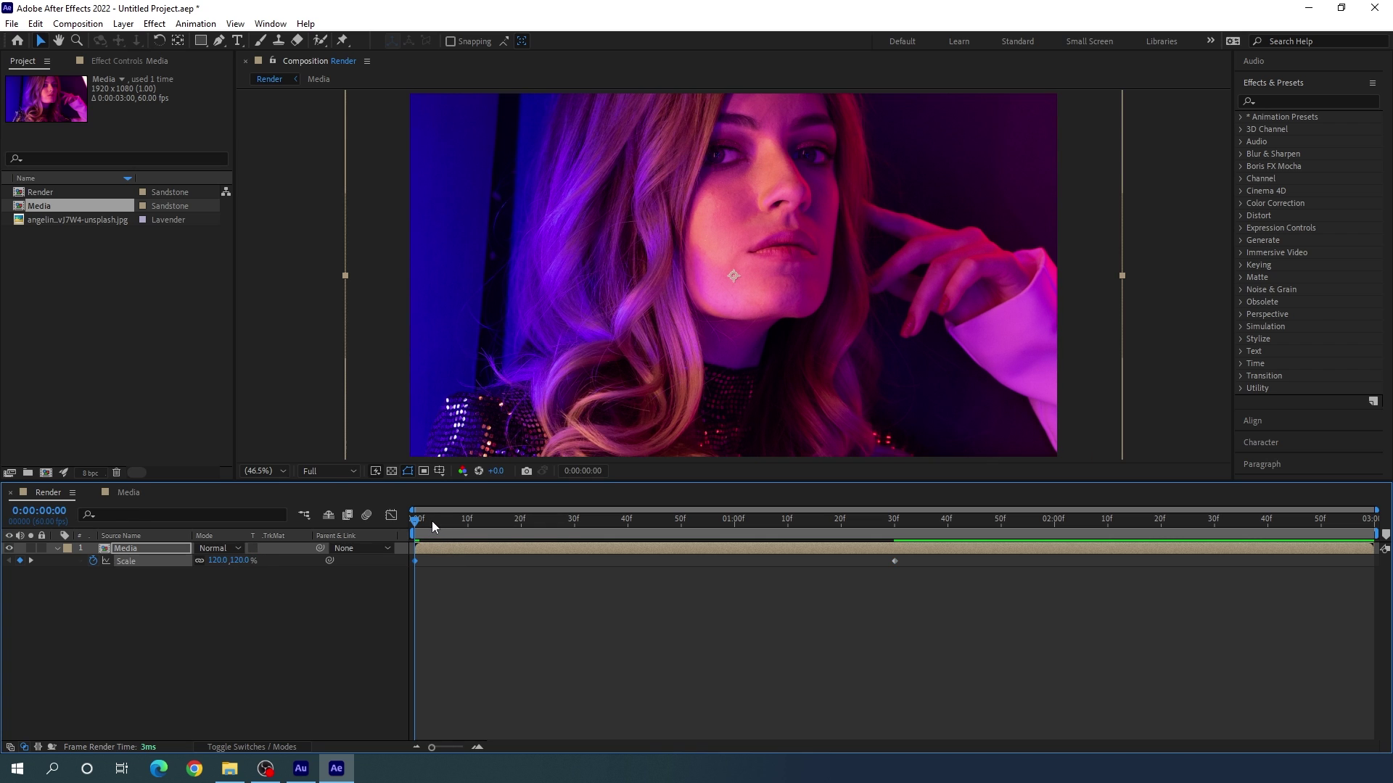
Add a 100% scale keyframe to the Media layer at 0:00:02:30.
drag(433, 521, 907, 545)
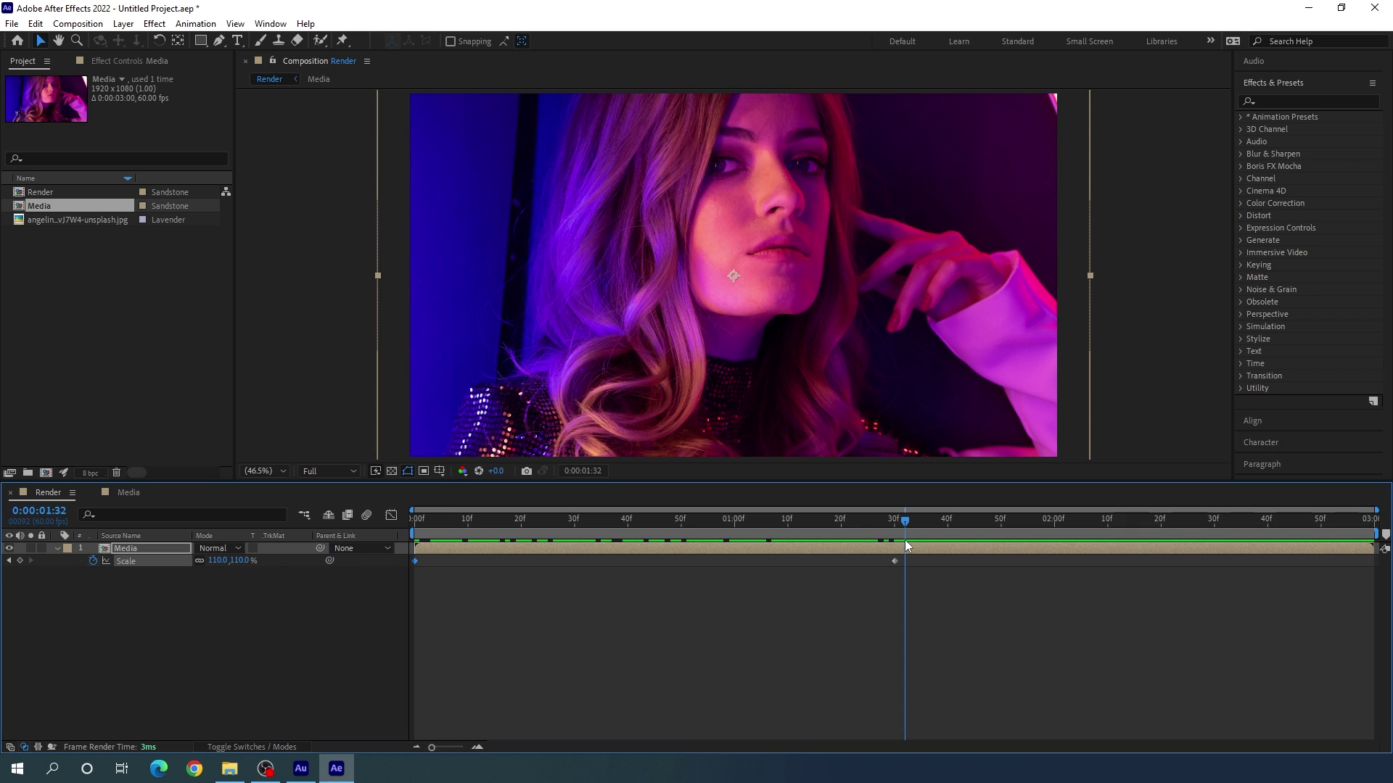
click(945, 533)
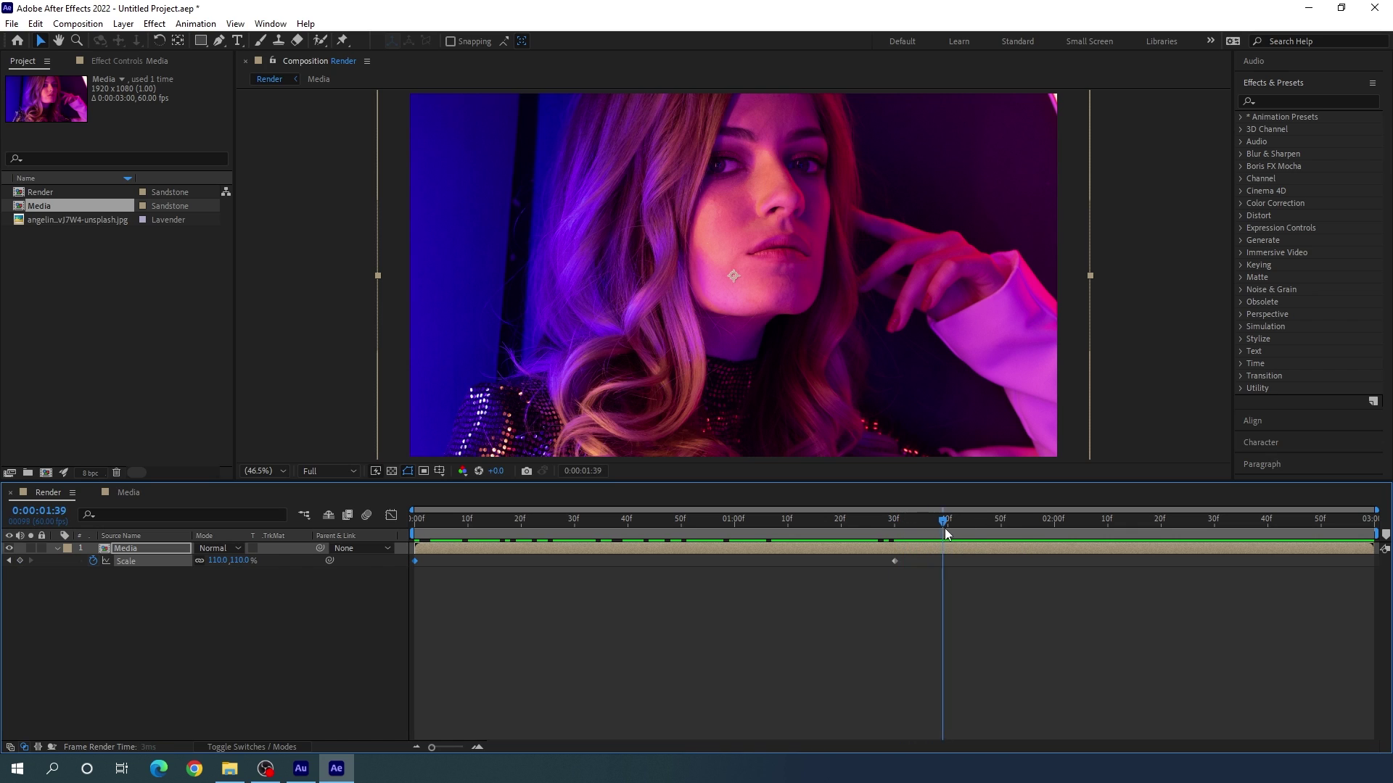
drag(946, 533, 1216, 529)
click(240, 560)
text(100)
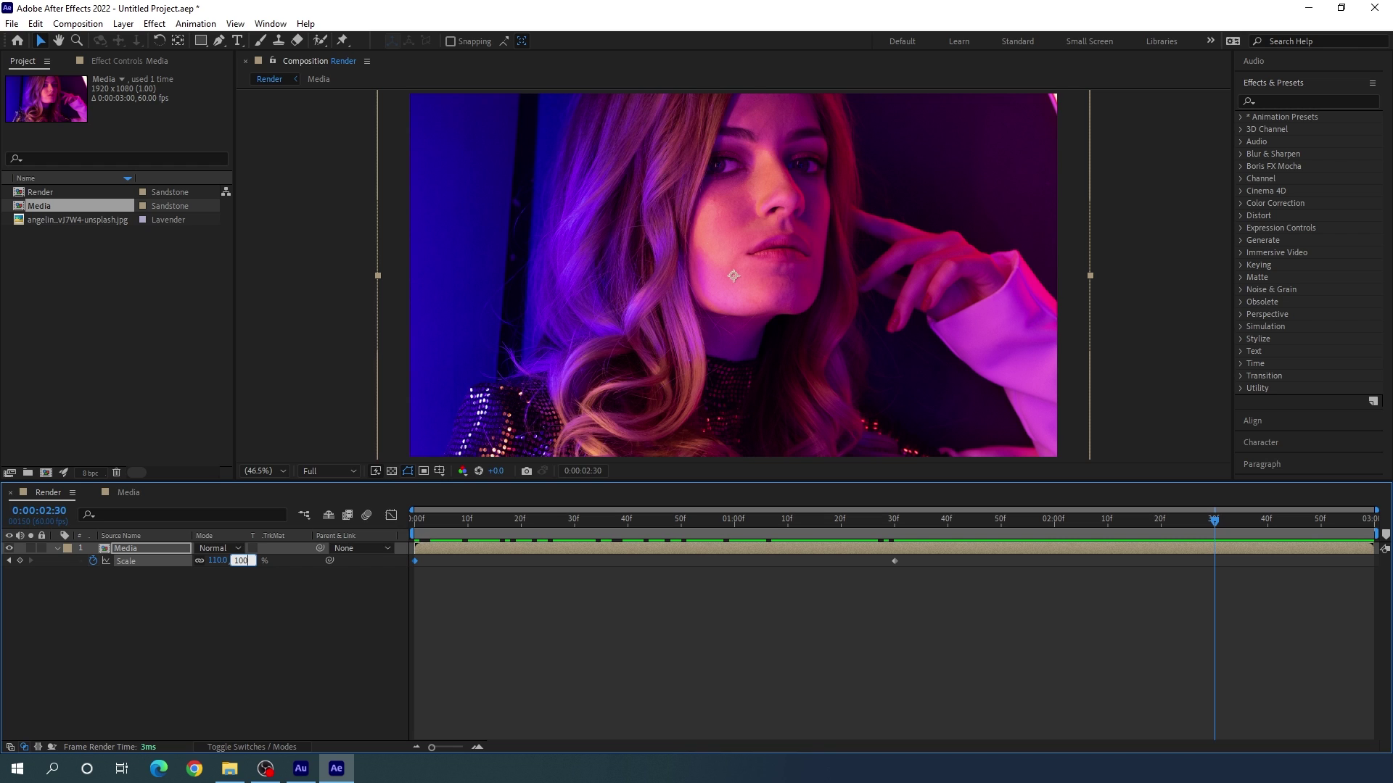
key(Return)
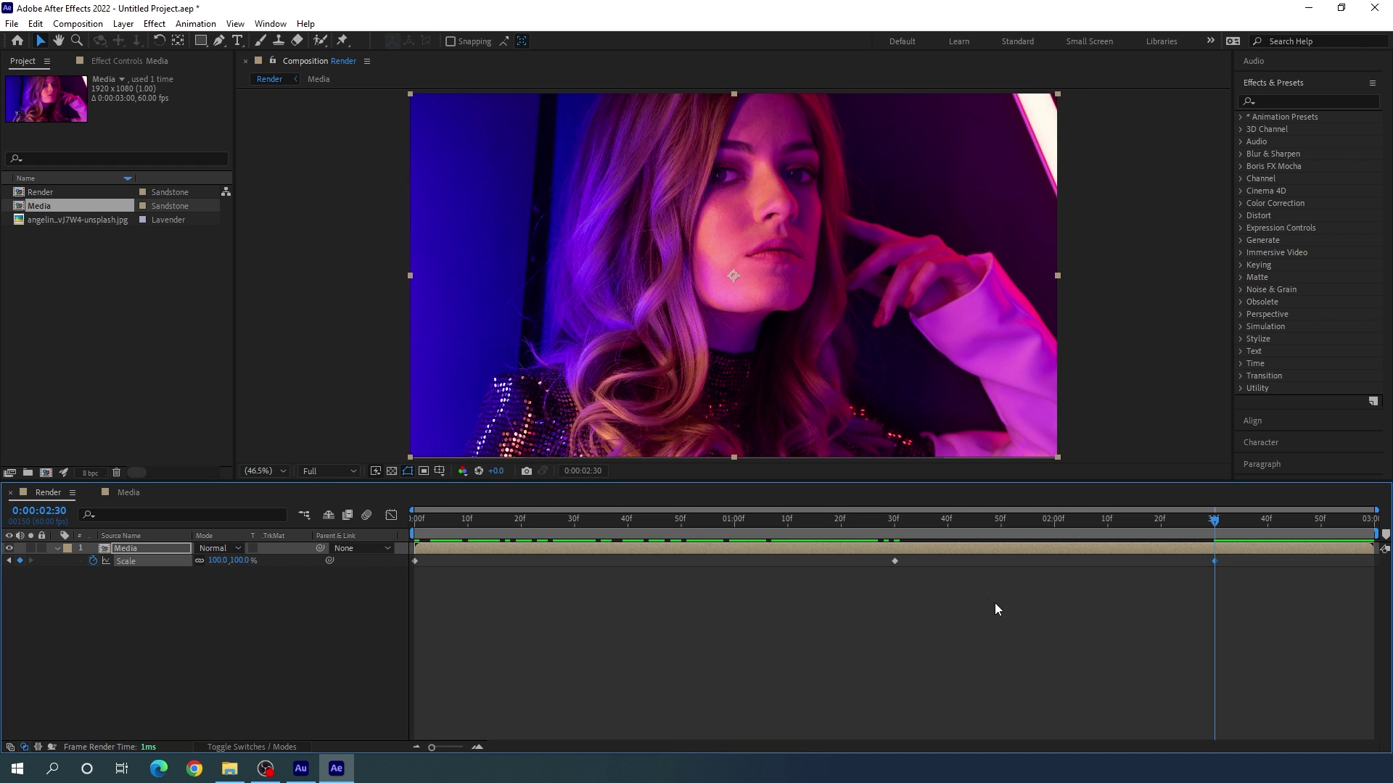
Scrub through the zoom and apply Easy Ease to the Media layer's last two scale keyframes.
drag(901, 529, 754, 531)
click(1032, 529)
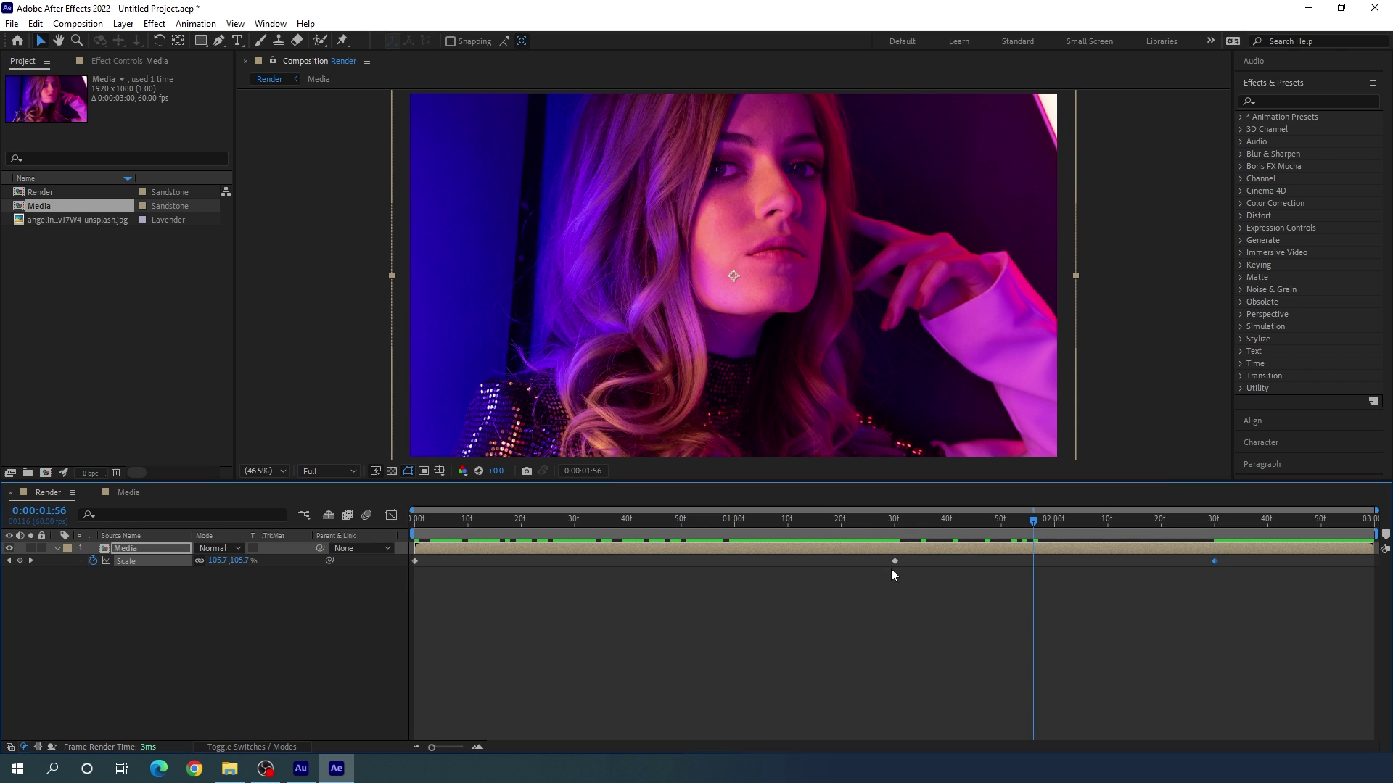
drag(1231, 558, 873, 594)
key(F9)
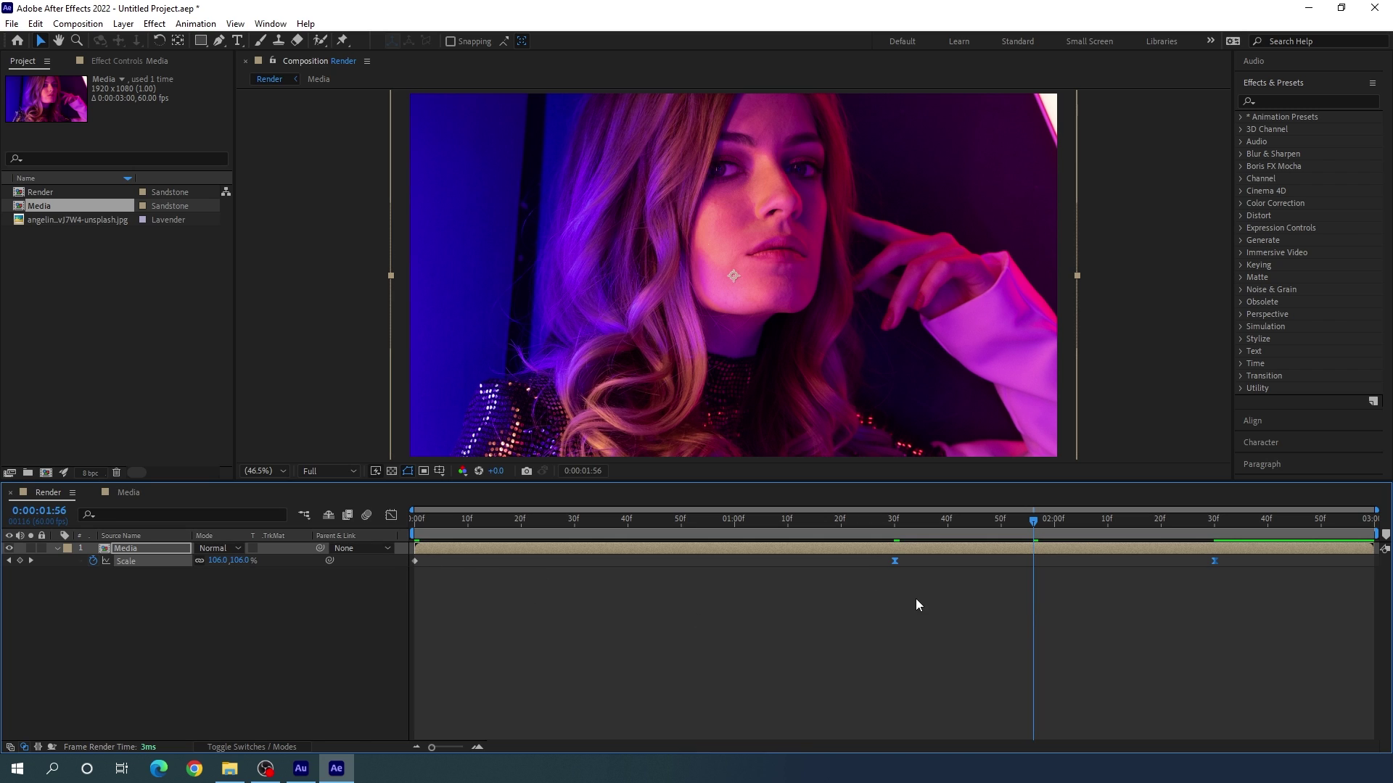
Shape the Media layer's scale speed graph by extending the last keyframe's incoming ease handle back to about 0:00:02:00.
click(391, 515)
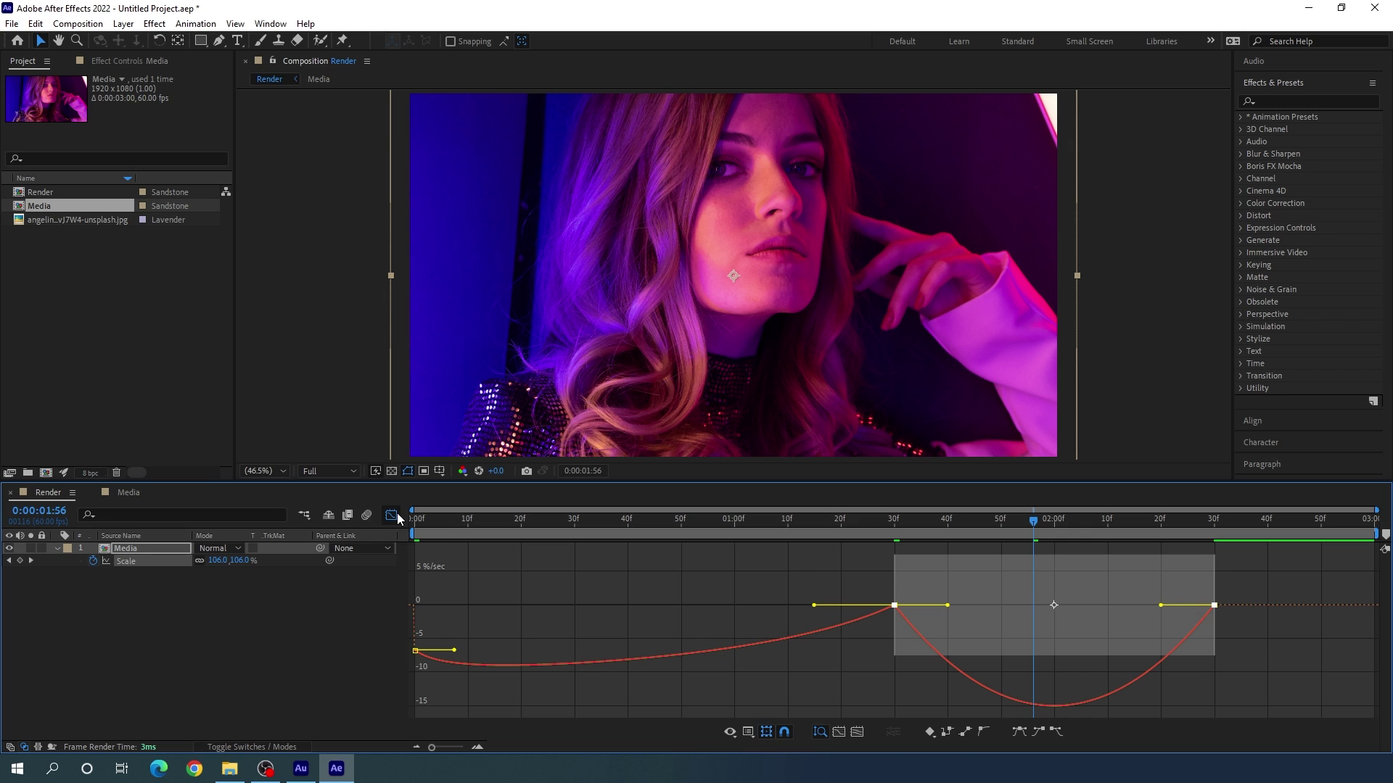
right_click(637, 589)
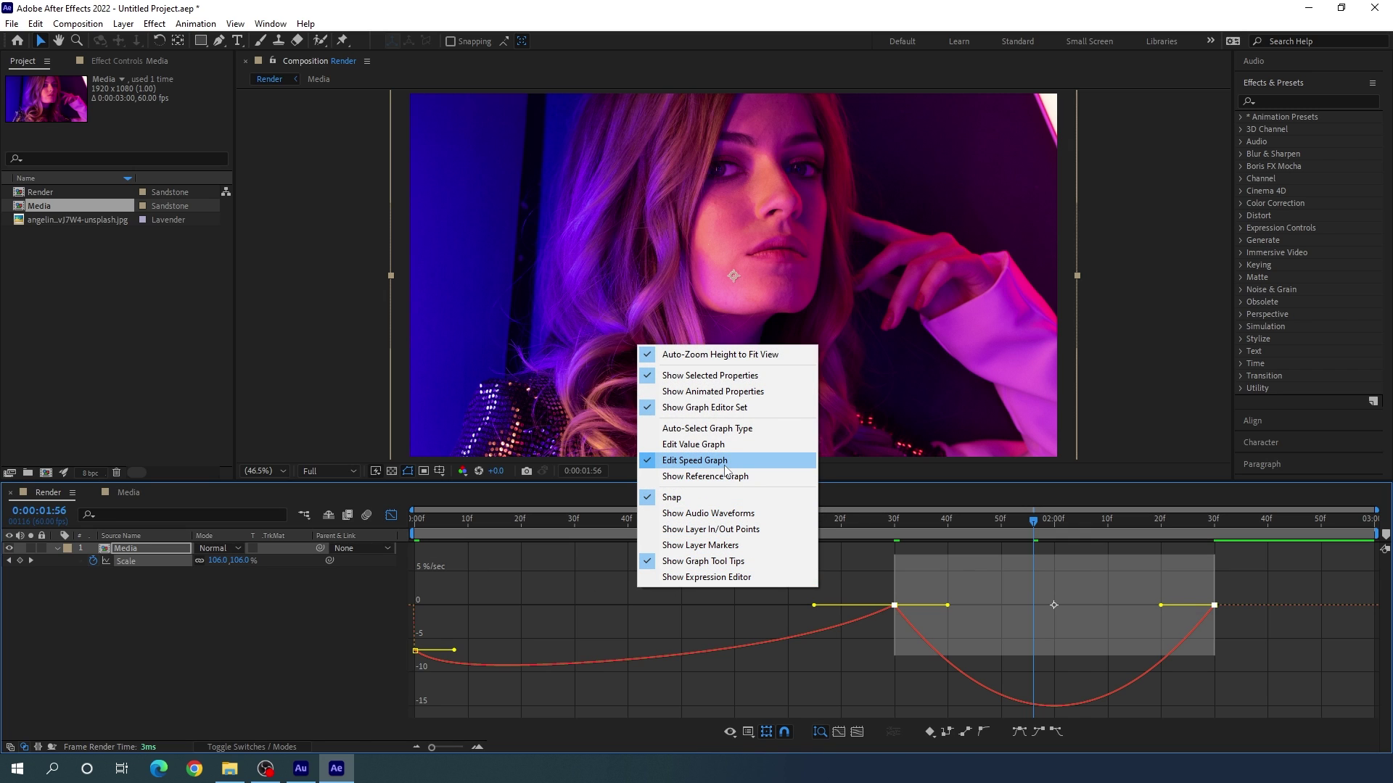
click(1071, 669)
drag(1164, 583, 1256, 553)
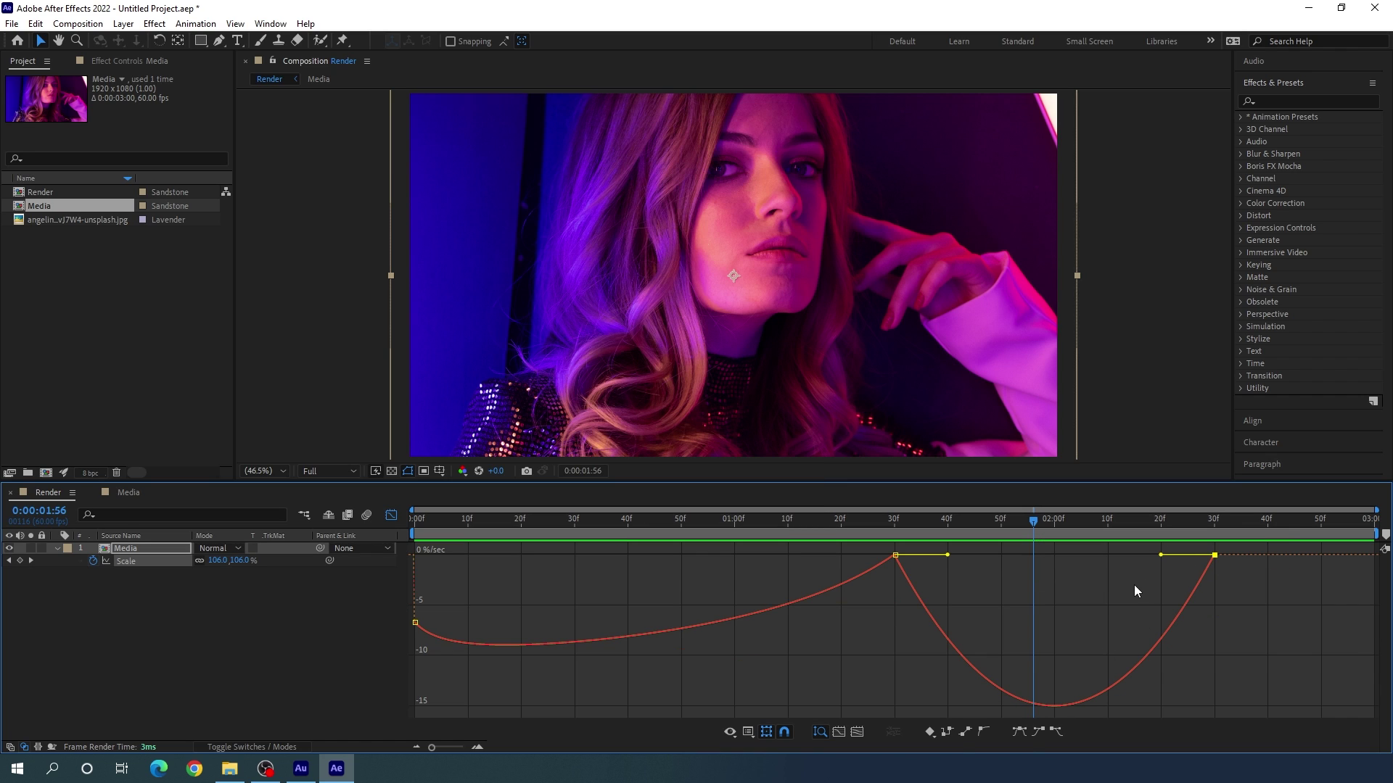
drag(1160, 556, 1049, 557)
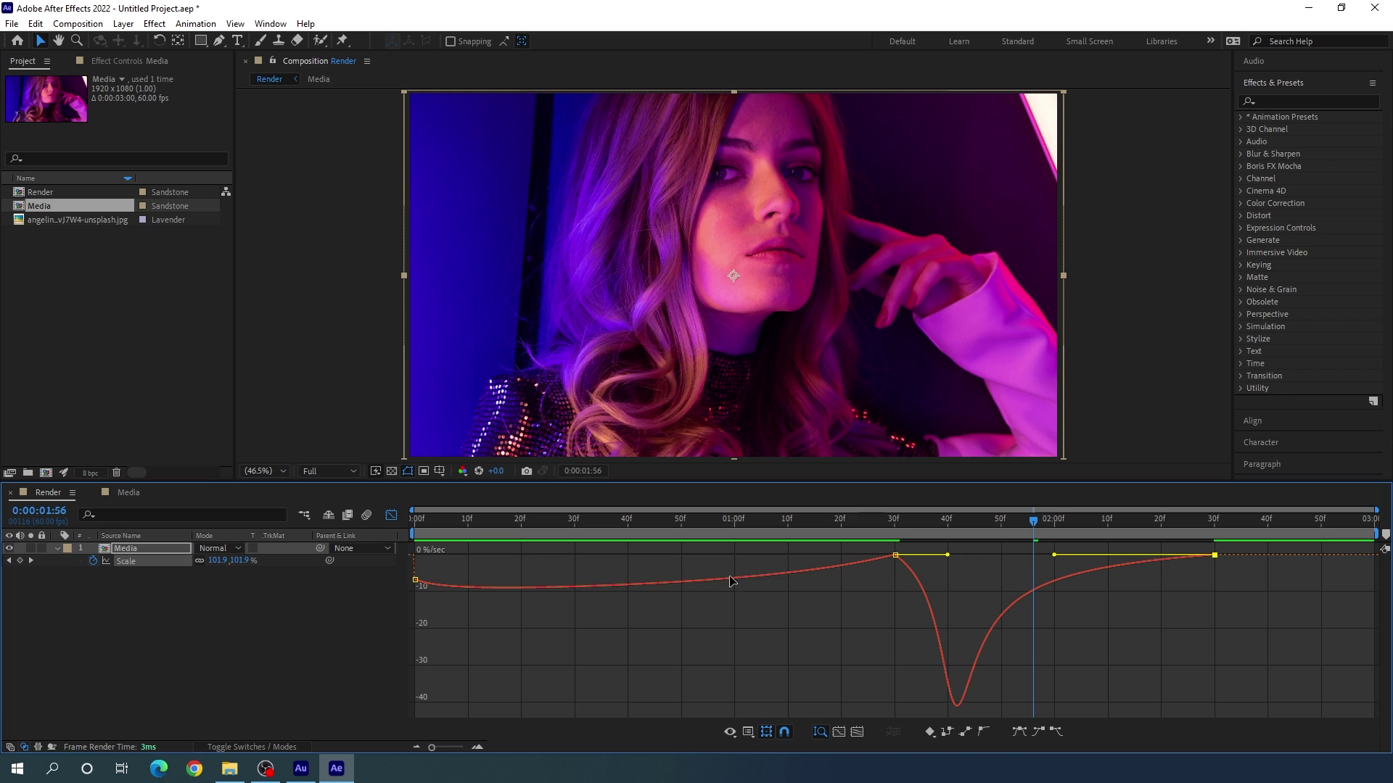
click(390, 516)
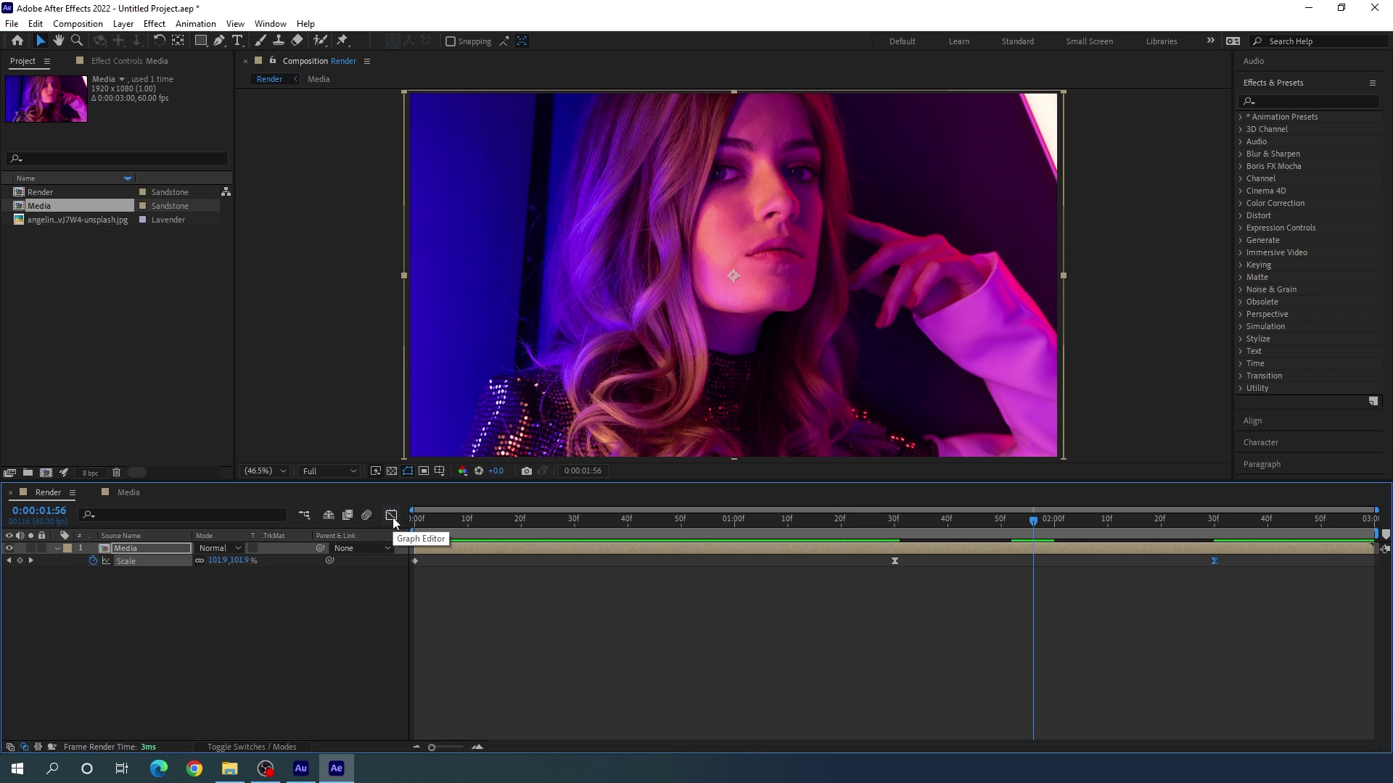
Preview the Media layer's zoom animation and collapse the layer's properties.
click(859, 526)
key(space)
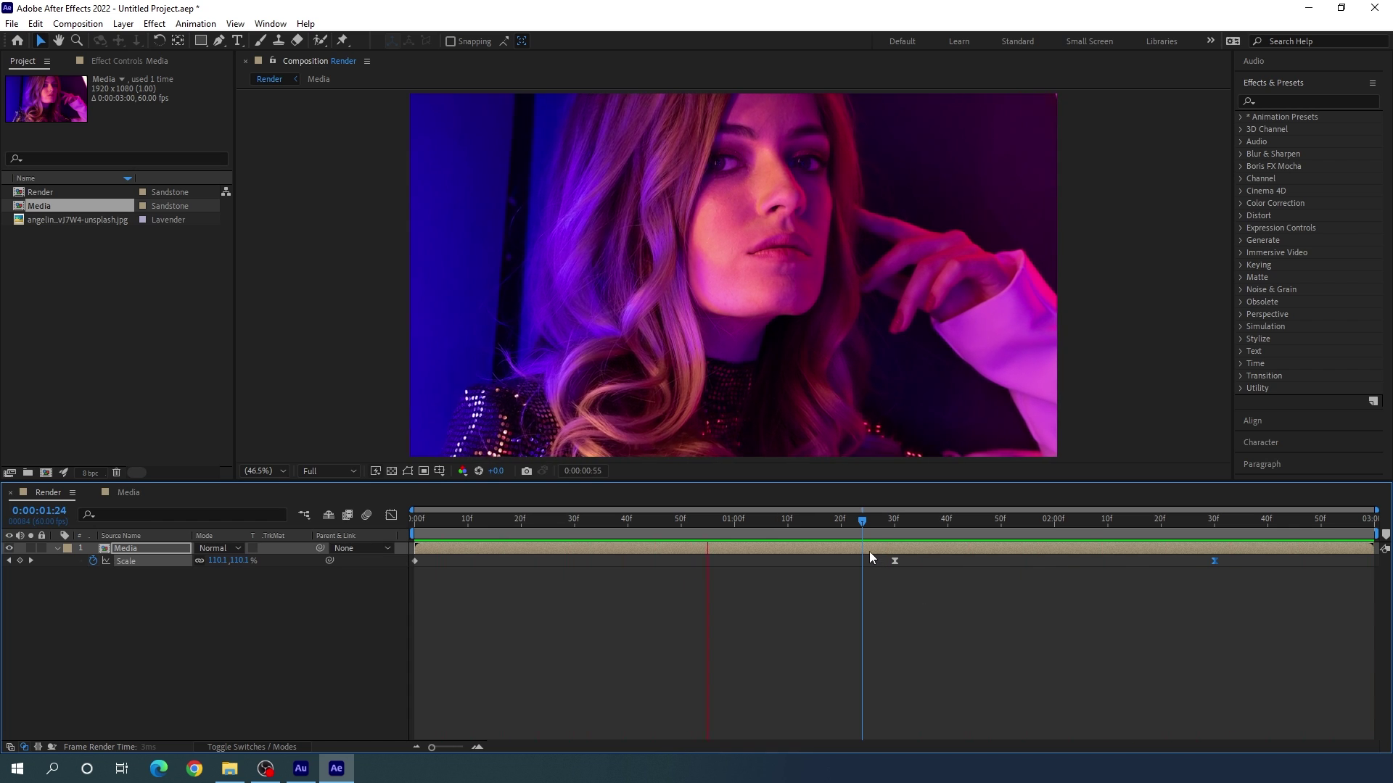
key(space)
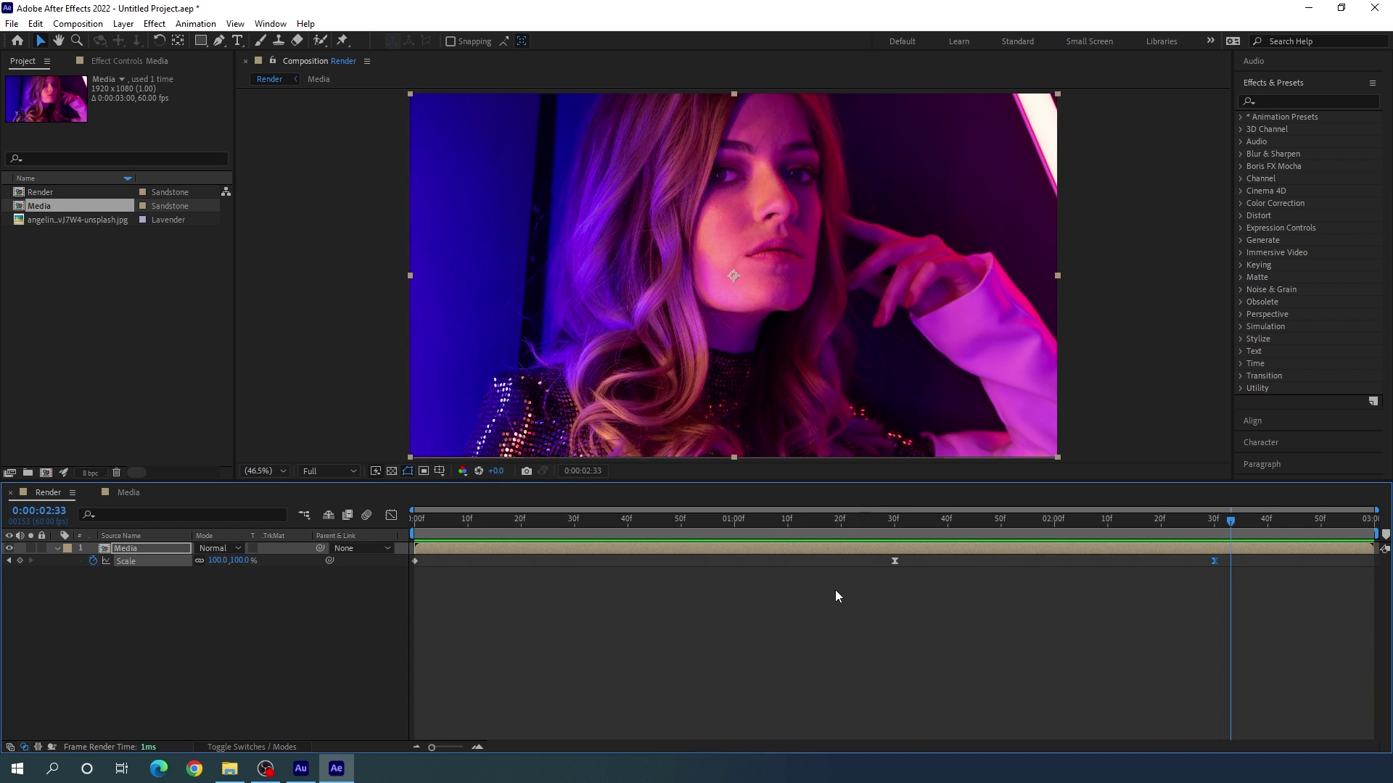
click(214, 598)
click(56, 549)
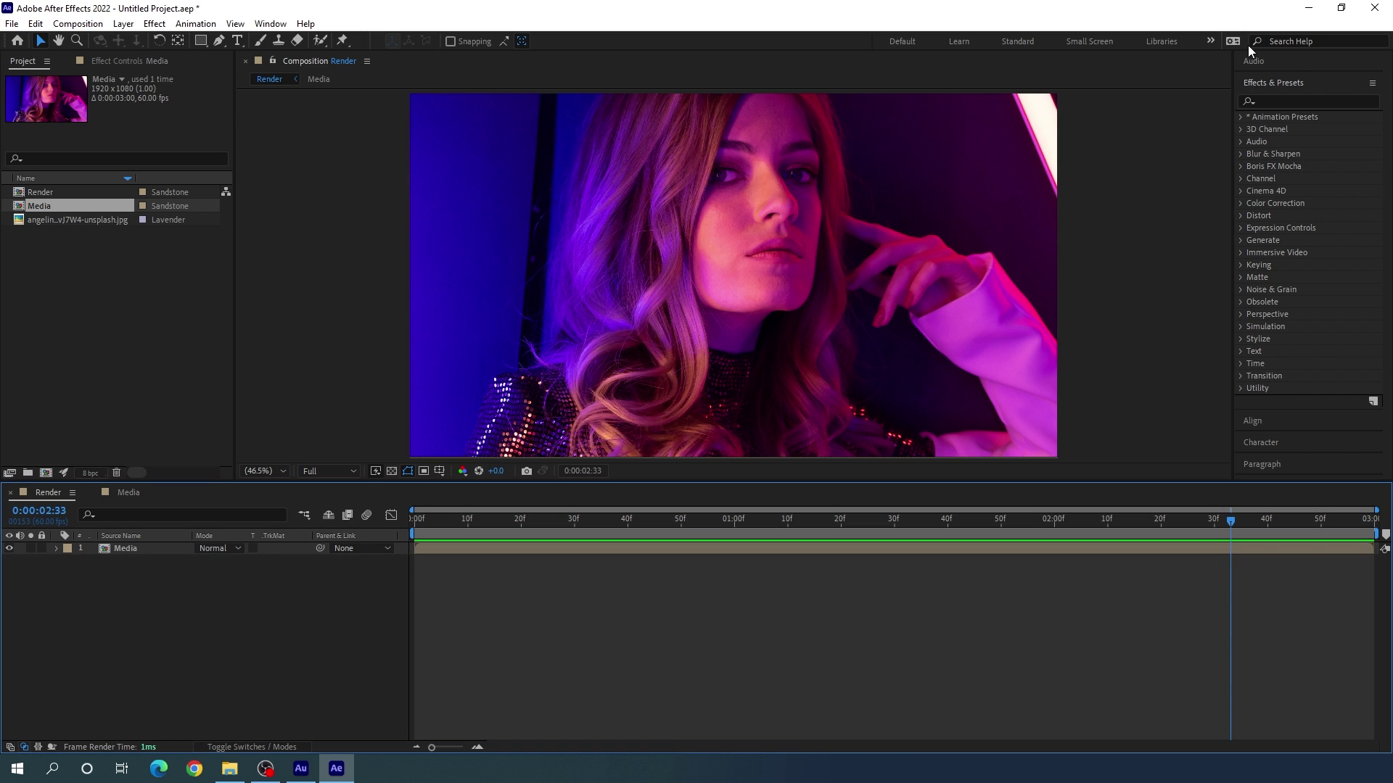
Find the Channel Mixer effect and apply it to the Media layer.
click(1286, 100)
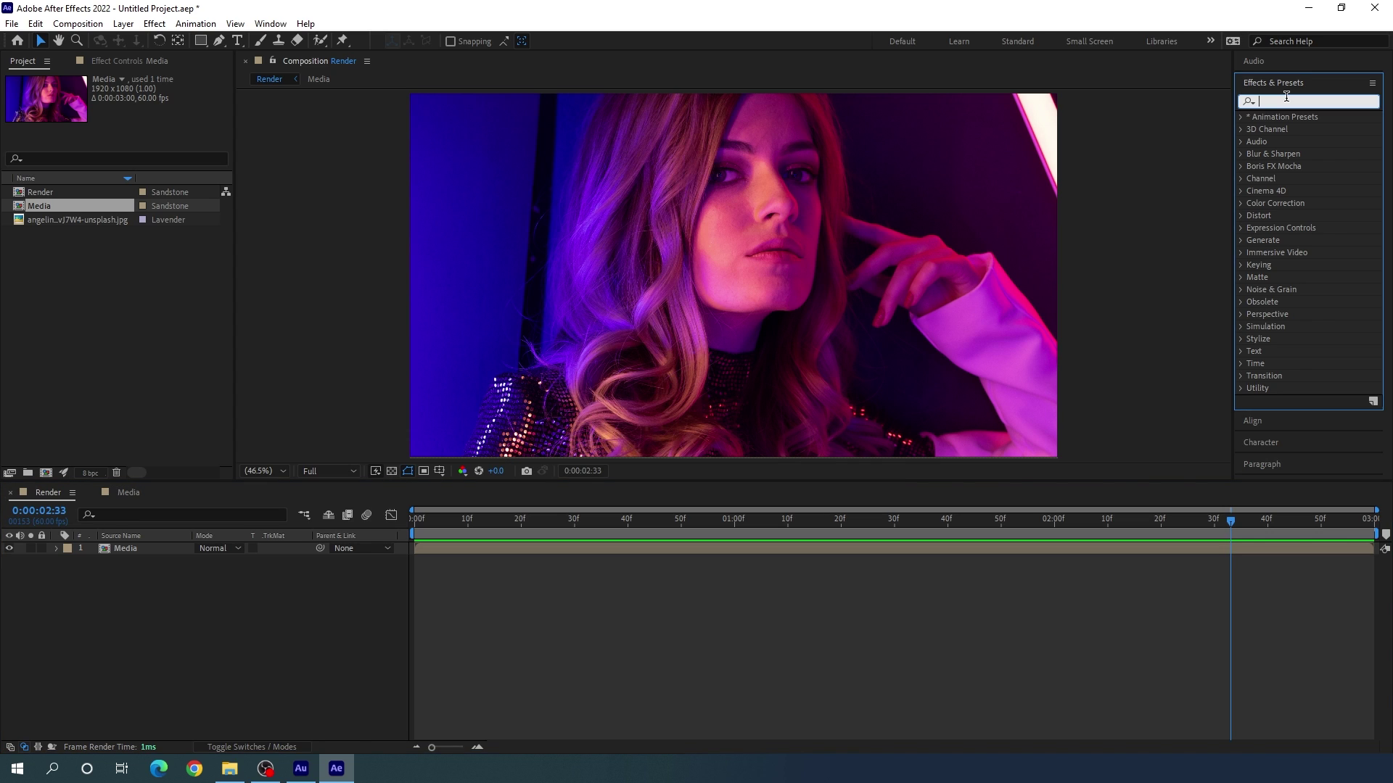
text(chann)
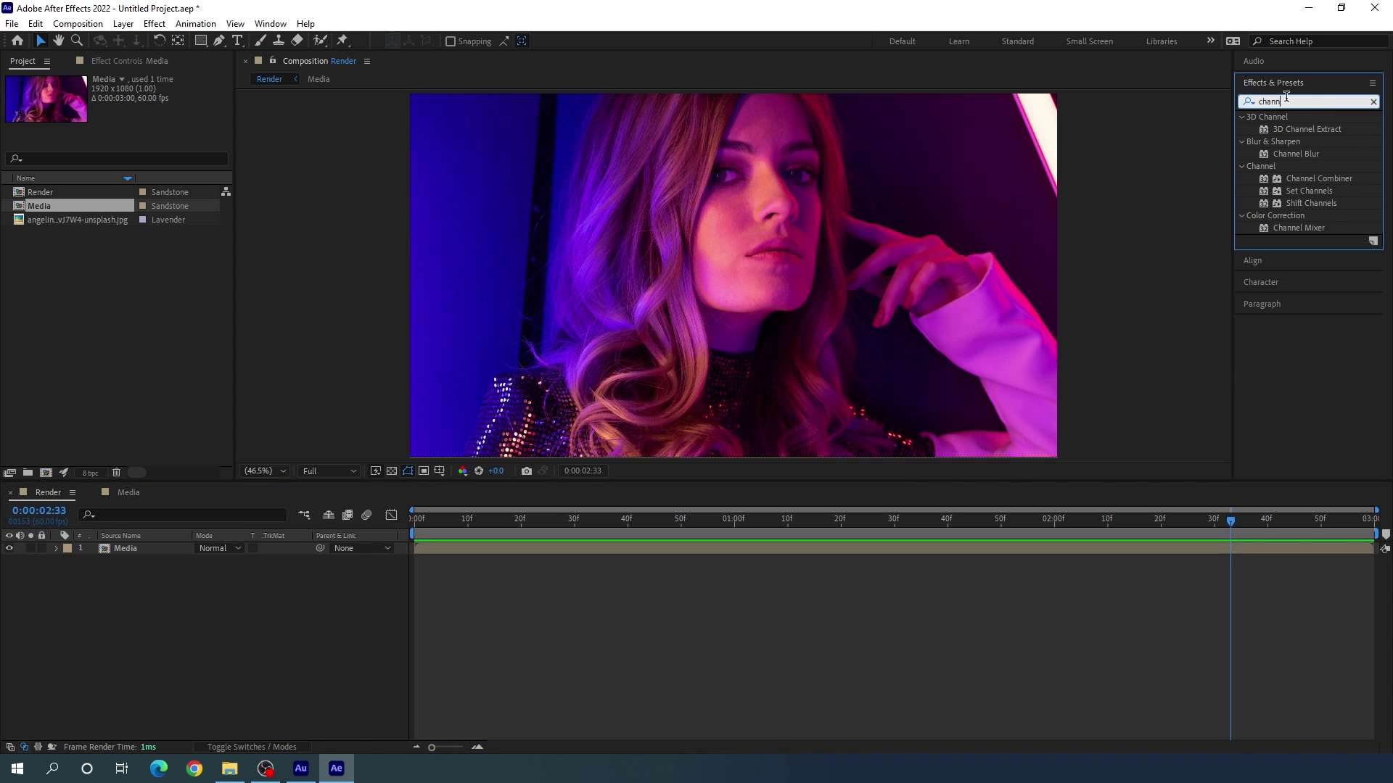
click(1287, 229)
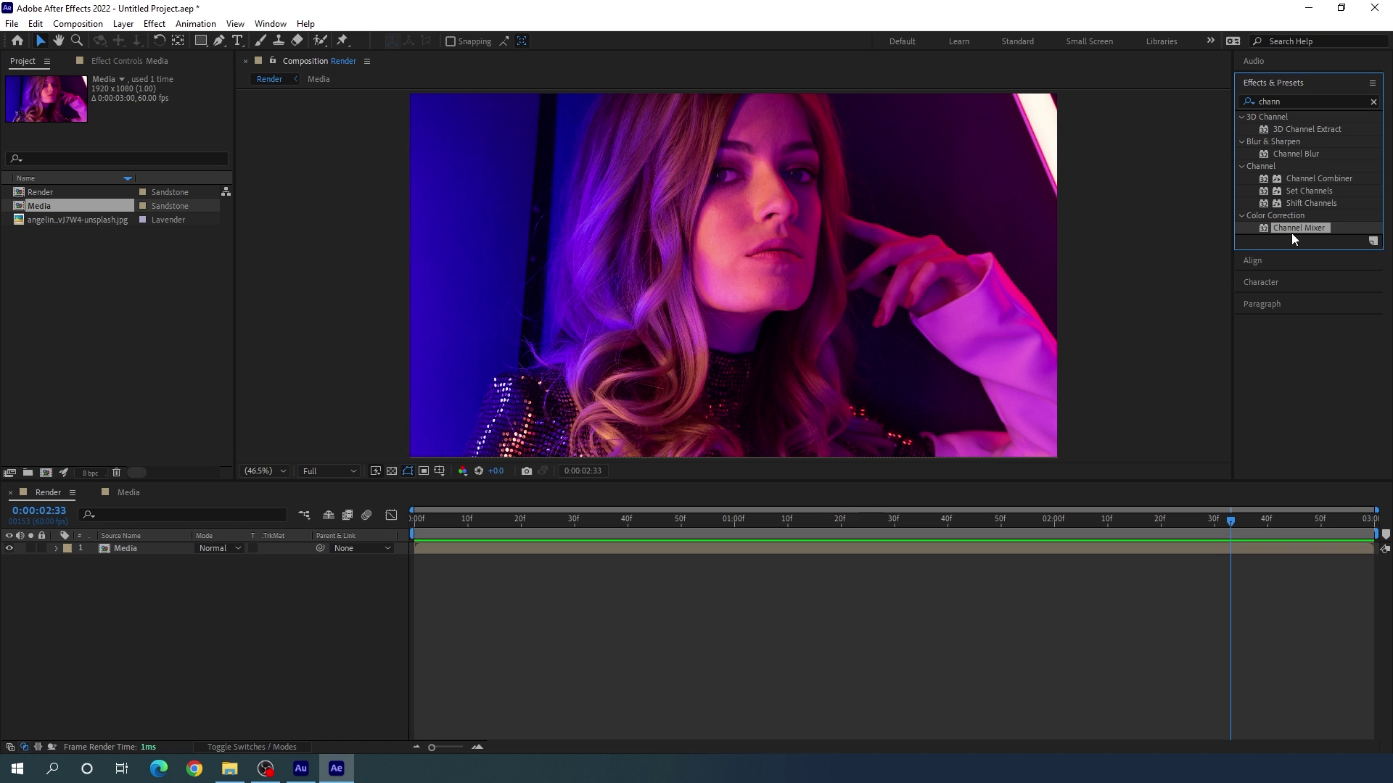
drag(1298, 229, 773, 260)
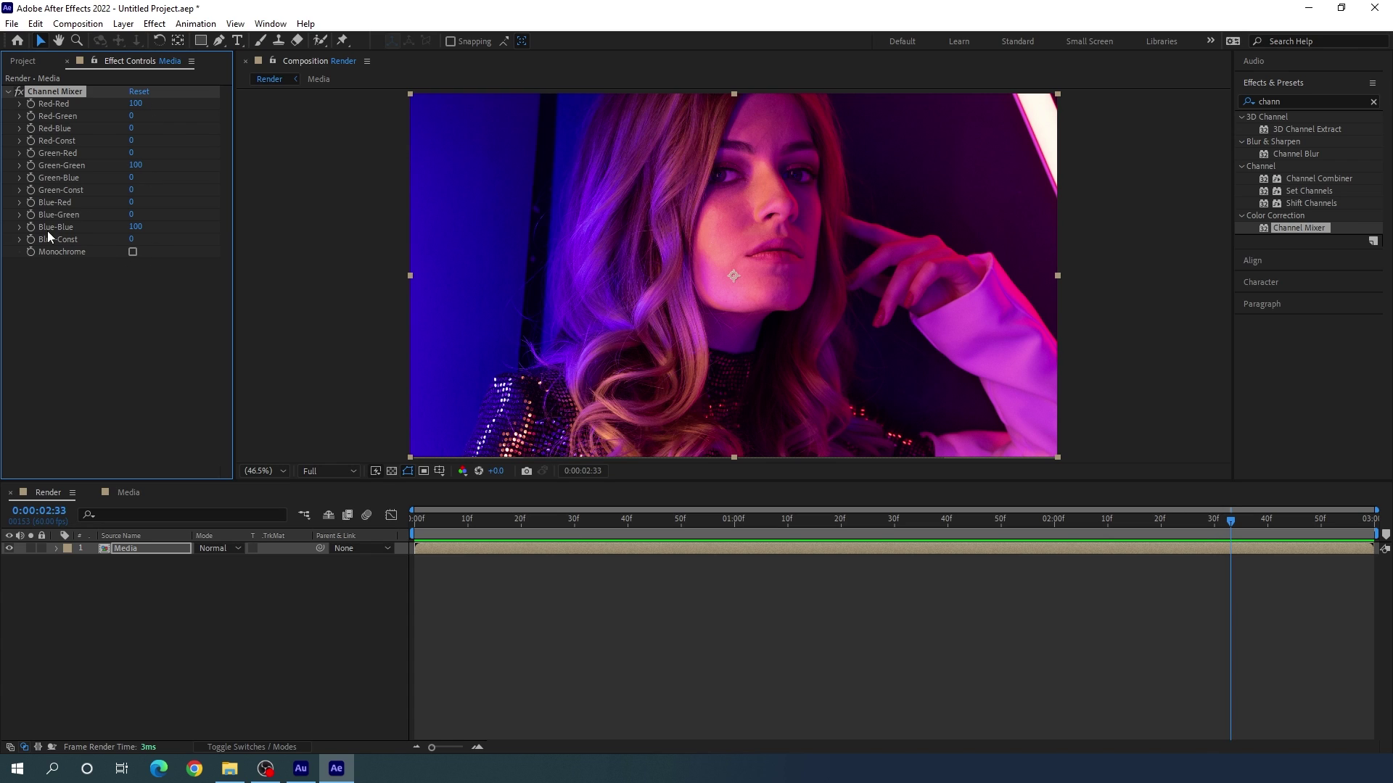
Set the Channel Mixer's Blue-Blue and Green-Green values to 0 and collapse the effect.
click(136, 228)
text(0)
key(Return)
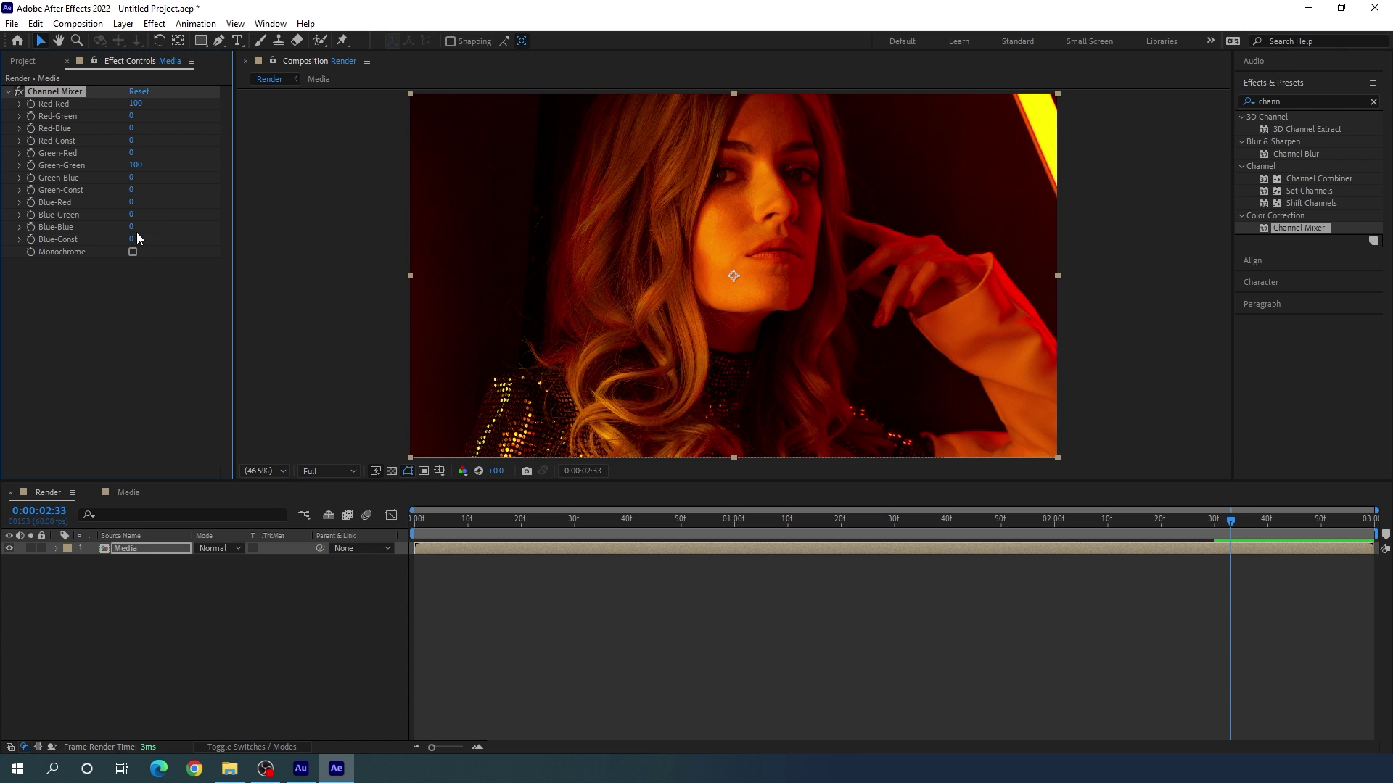
click(136, 166)
text(0)
key(Return)
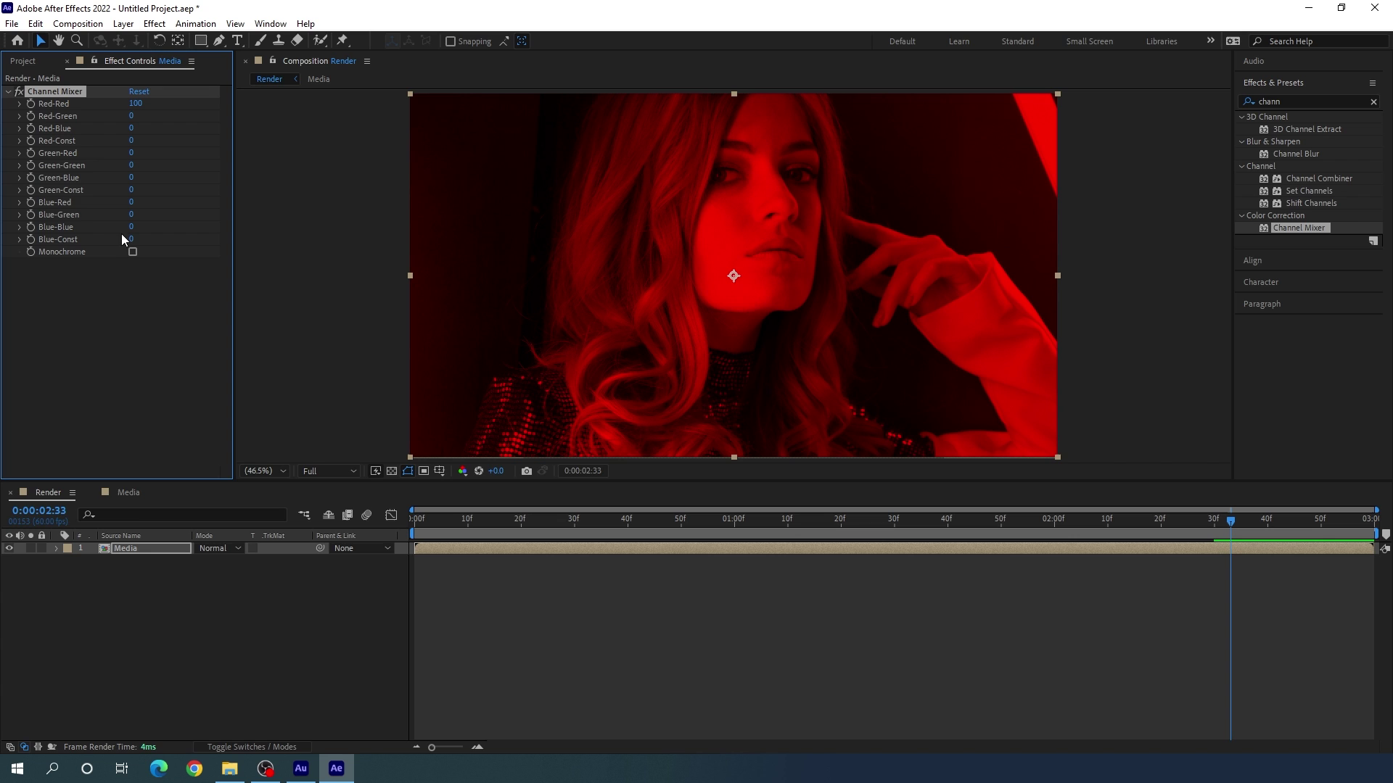
click(8, 92)
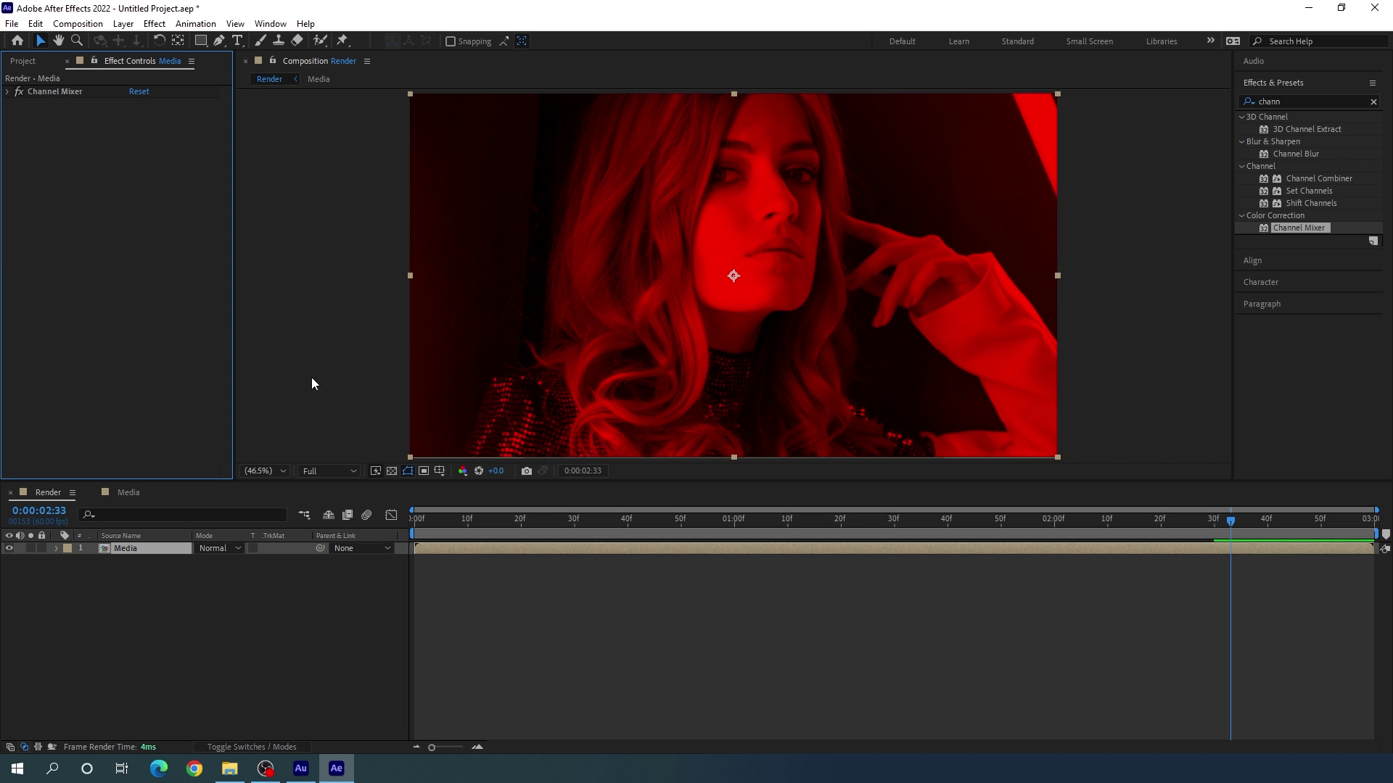
Scrub through the tinted portrait and, with no layer selected, add a full-frame white rectangle shape layer.
drag(590, 534, 1163, 532)
click(356, 635)
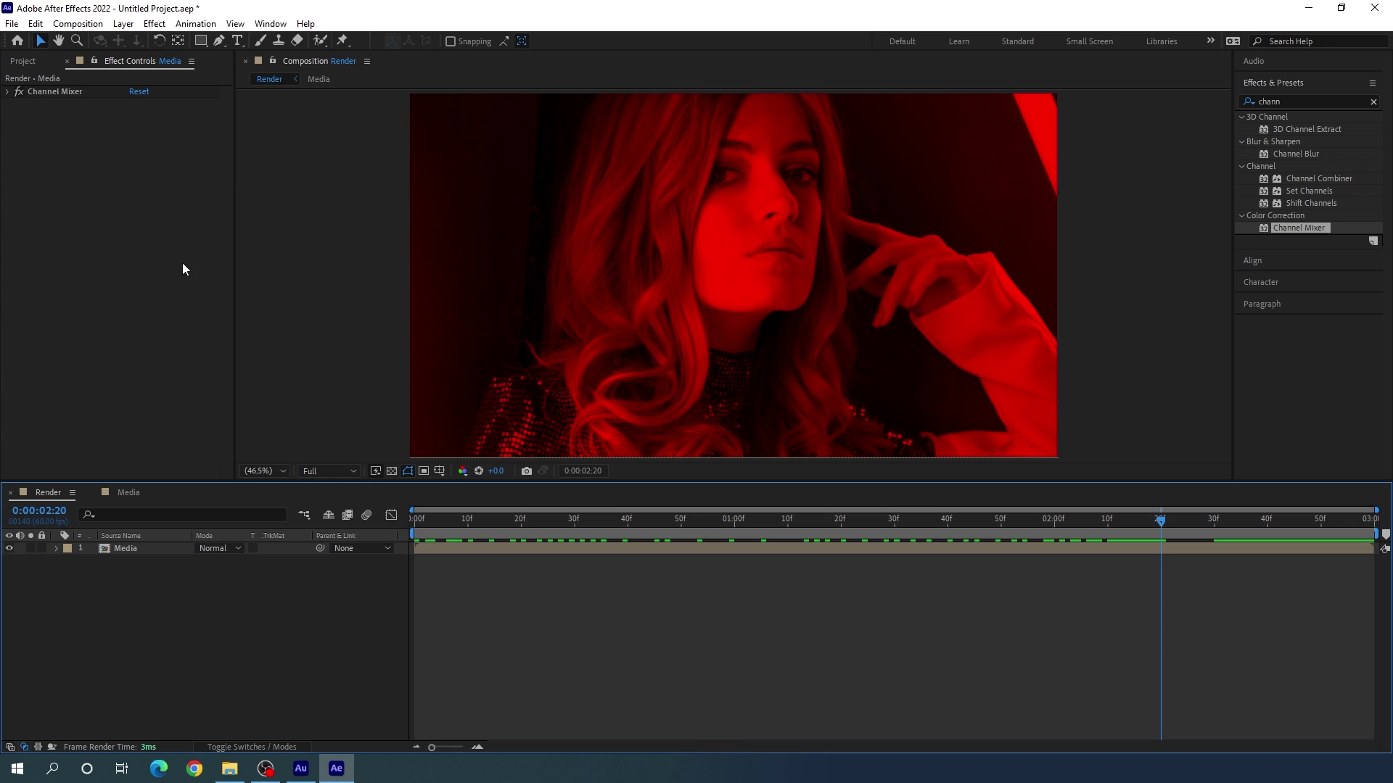
double_click(202, 41)
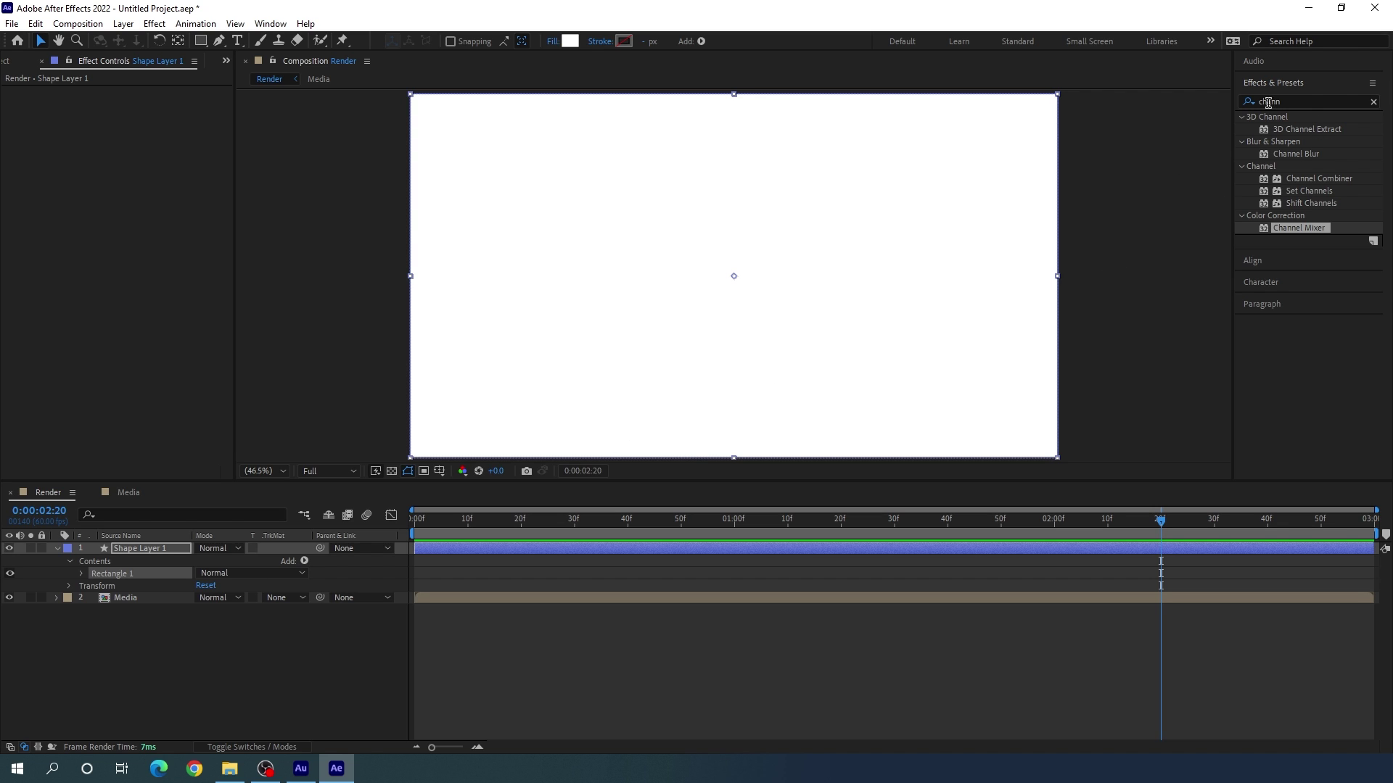
Find the Fill effect and apply it to the new shape layer.
click(1373, 101)
click(1363, 101)
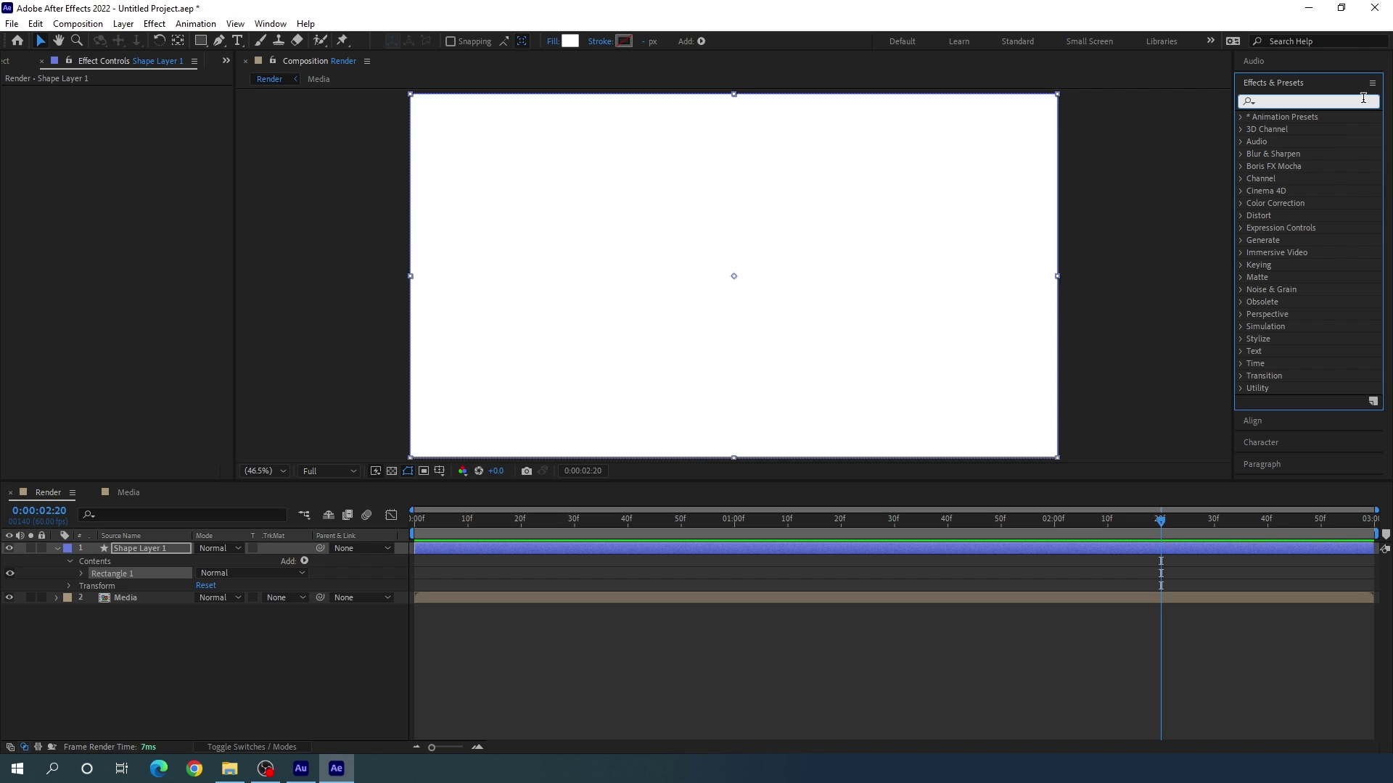
text(fill)
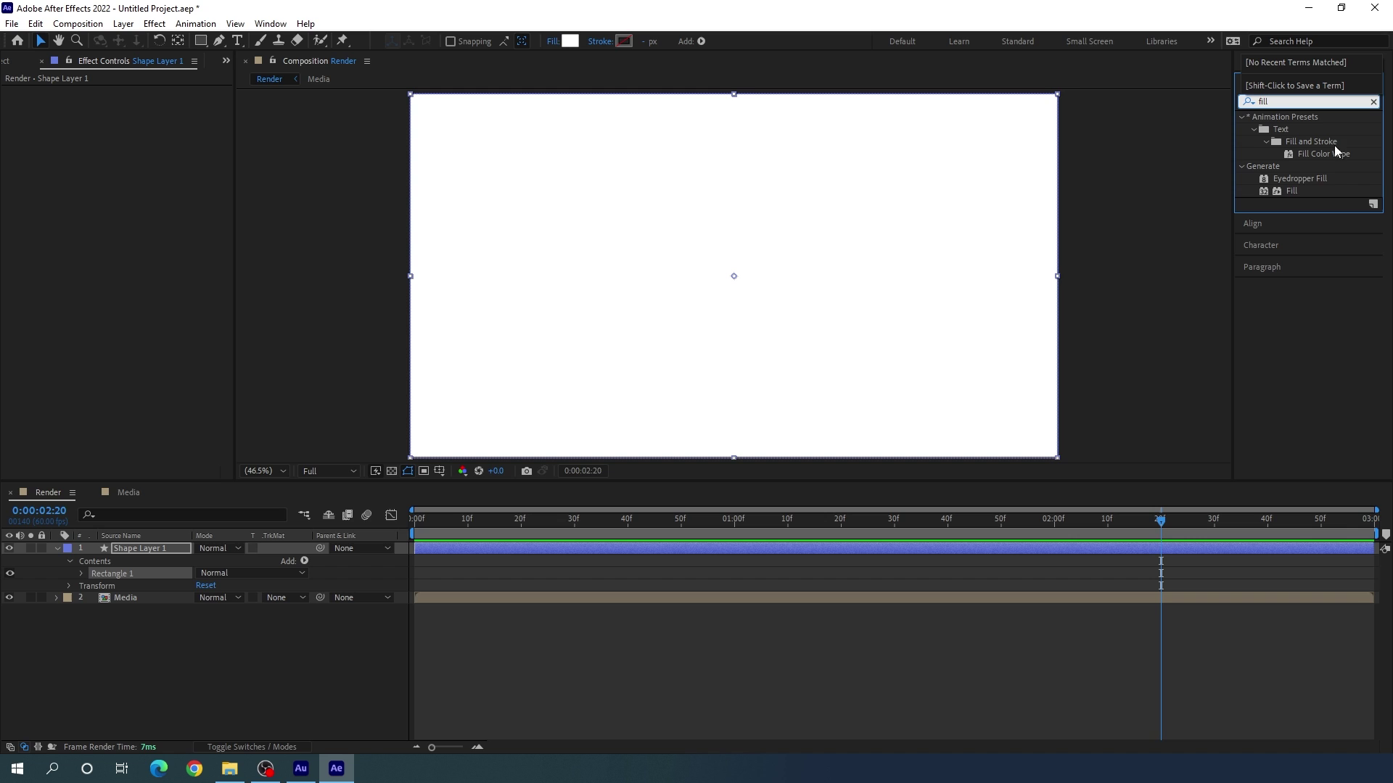
click(1291, 190)
drag(1291, 190, 761, 277)
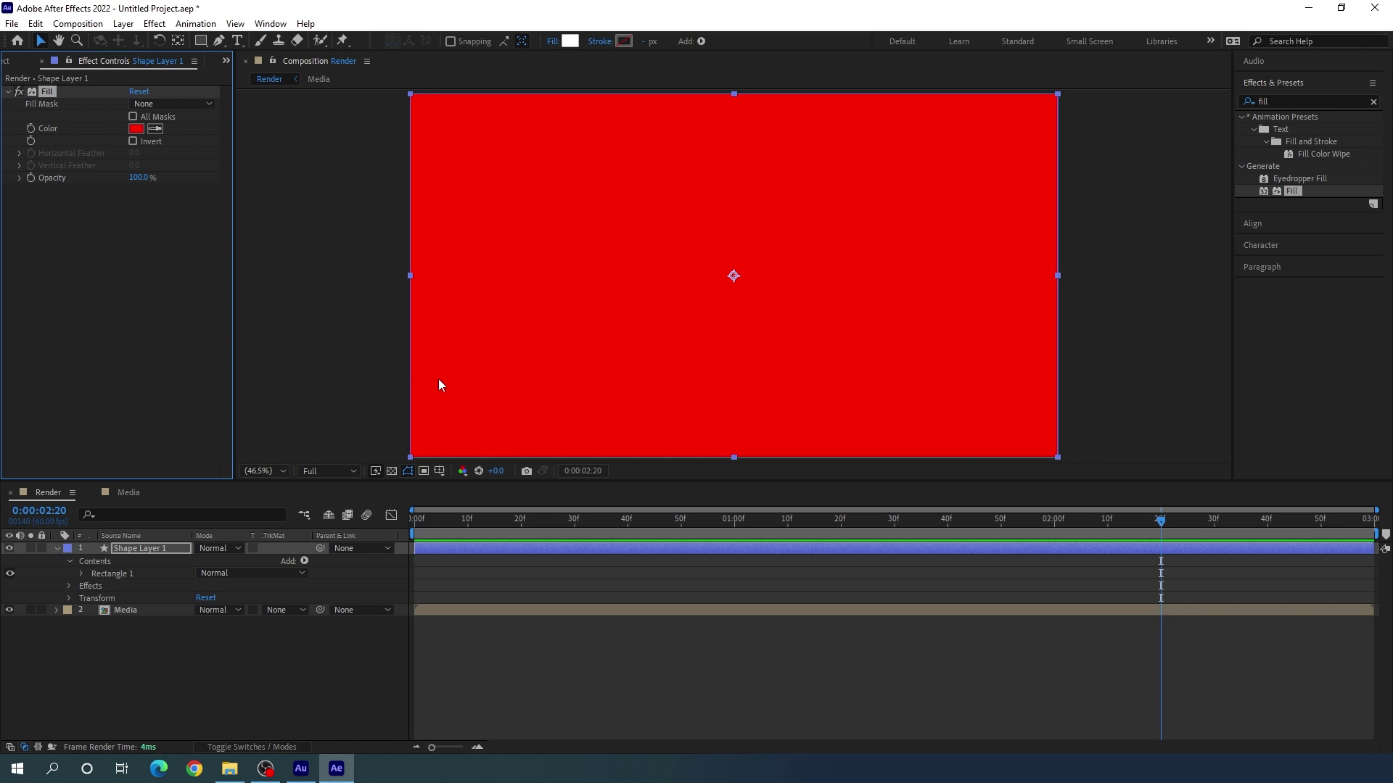
Rename the shape layer as Color.
right_click(163, 546)
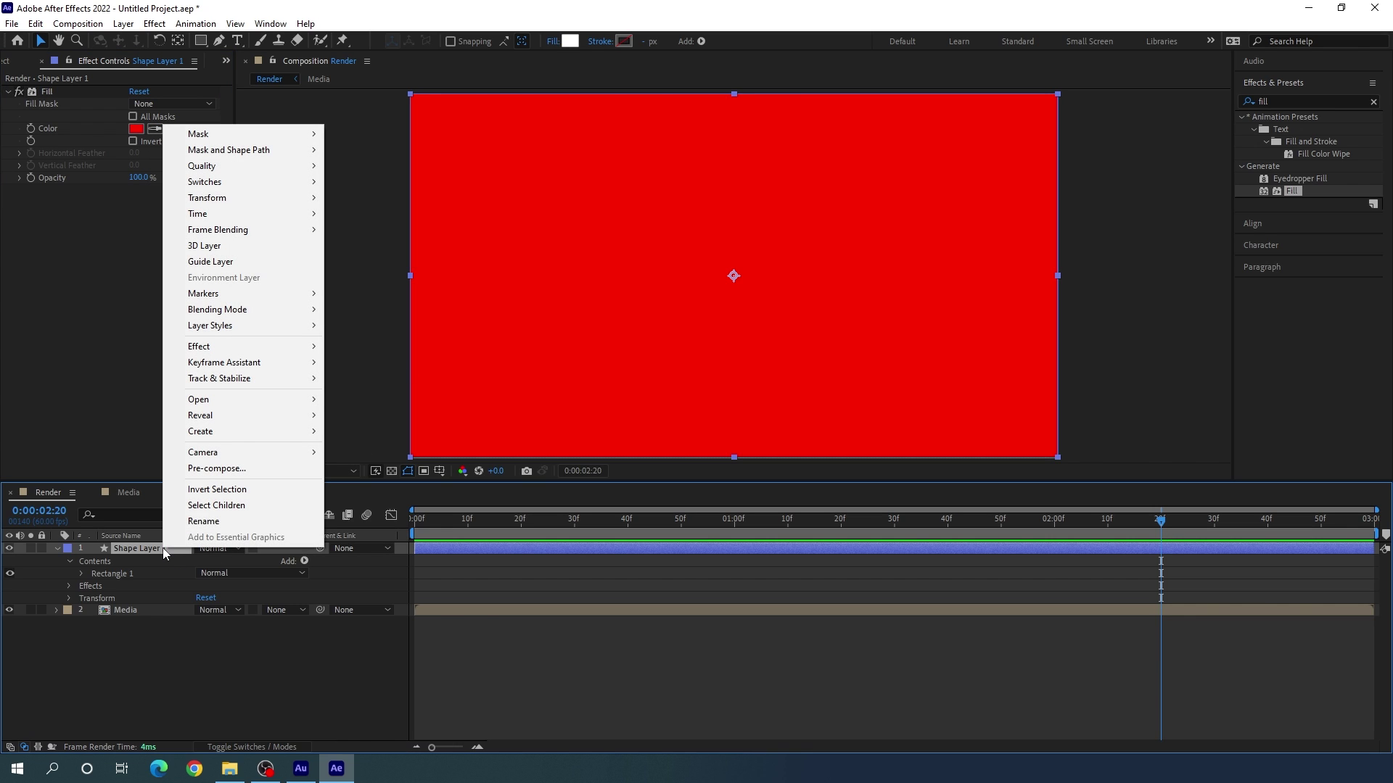
click(203, 521)
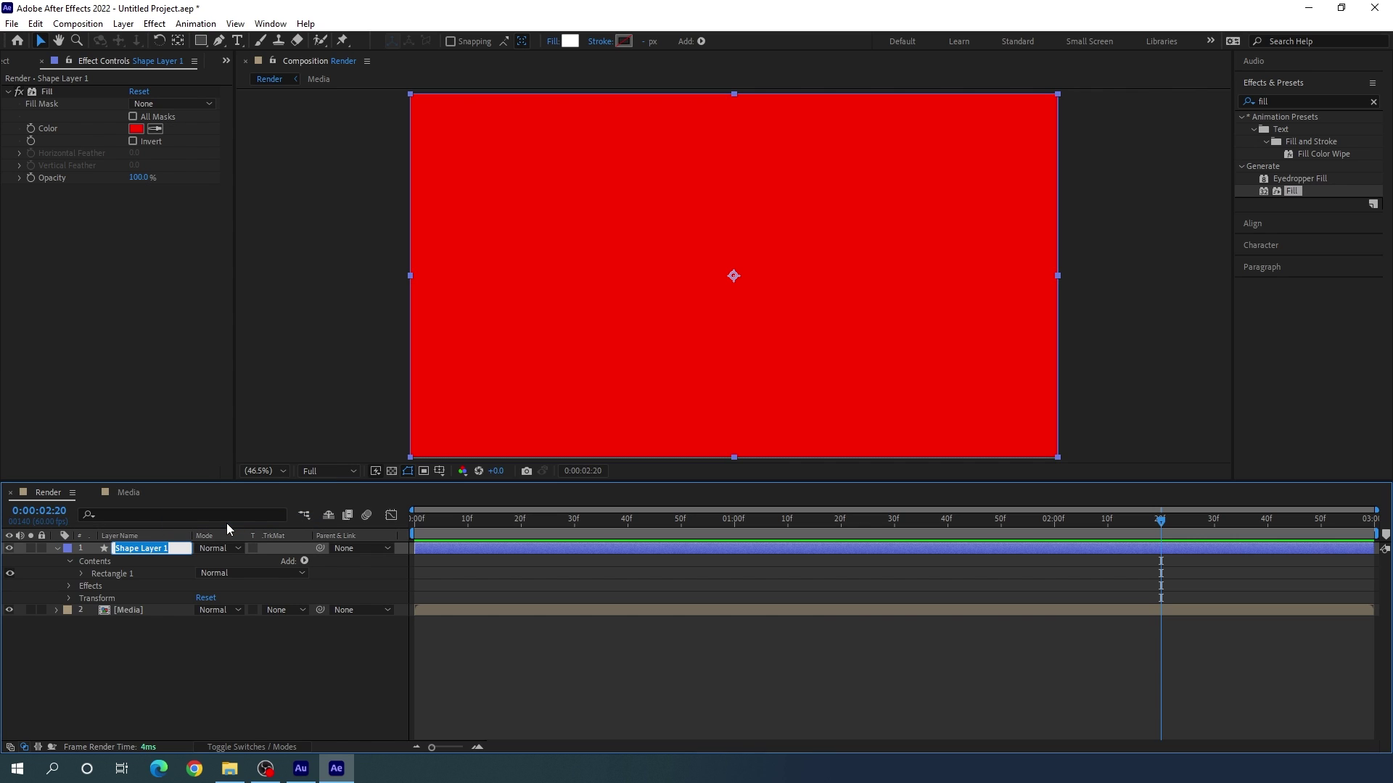
key(BackSpace)
text(Color)
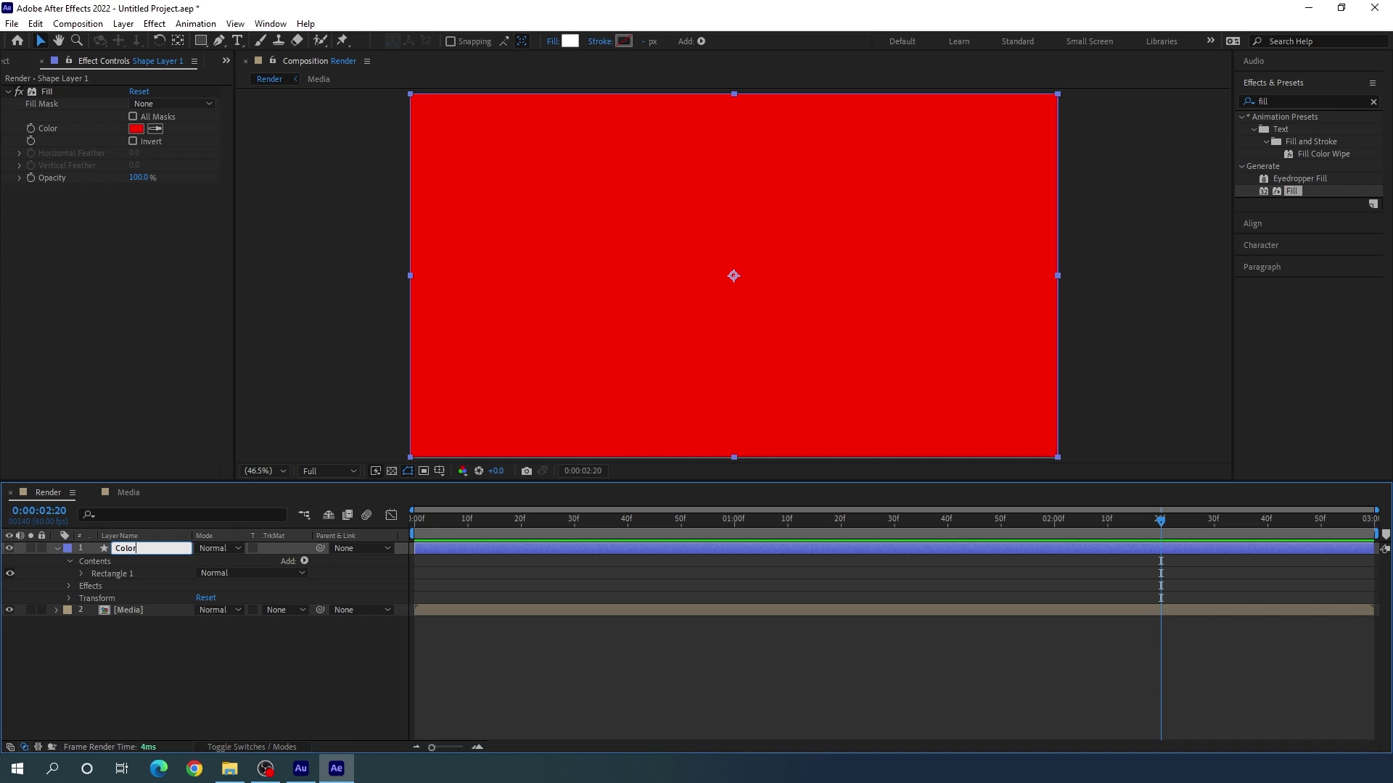
key(Return)
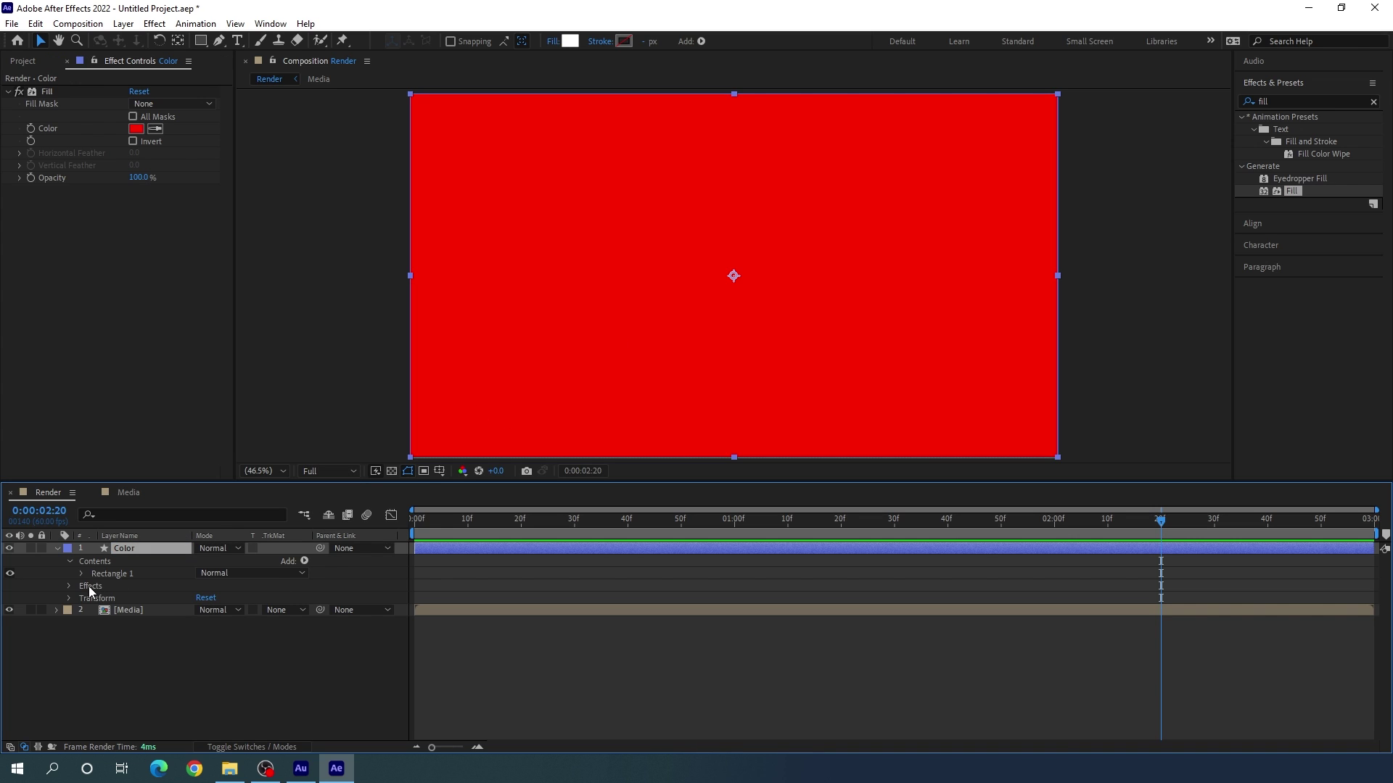
Unlink the Color layer's scale proportions and add a 100% scale keyframe at 0:00:01:30.
click(68, 598)
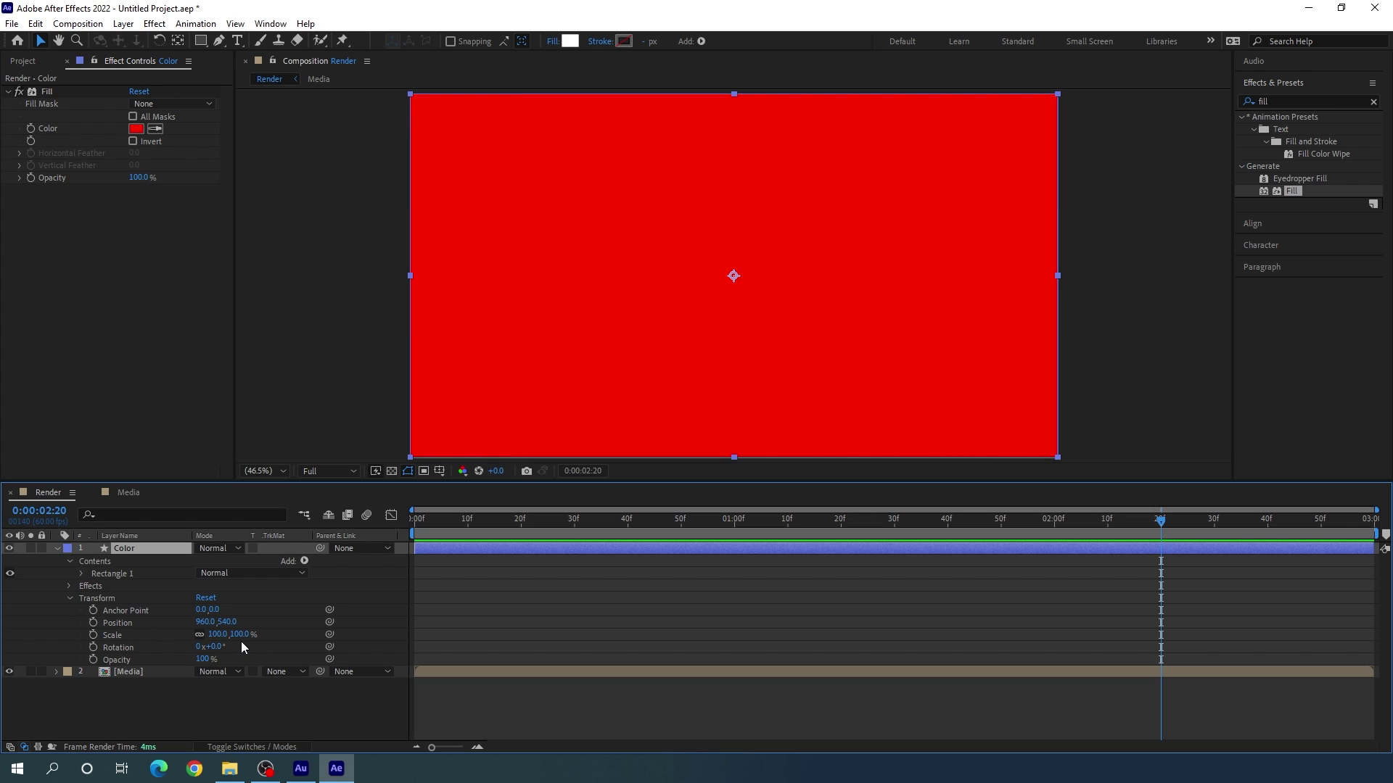
click(199, 635)
drag(819, 525, 894, 537)
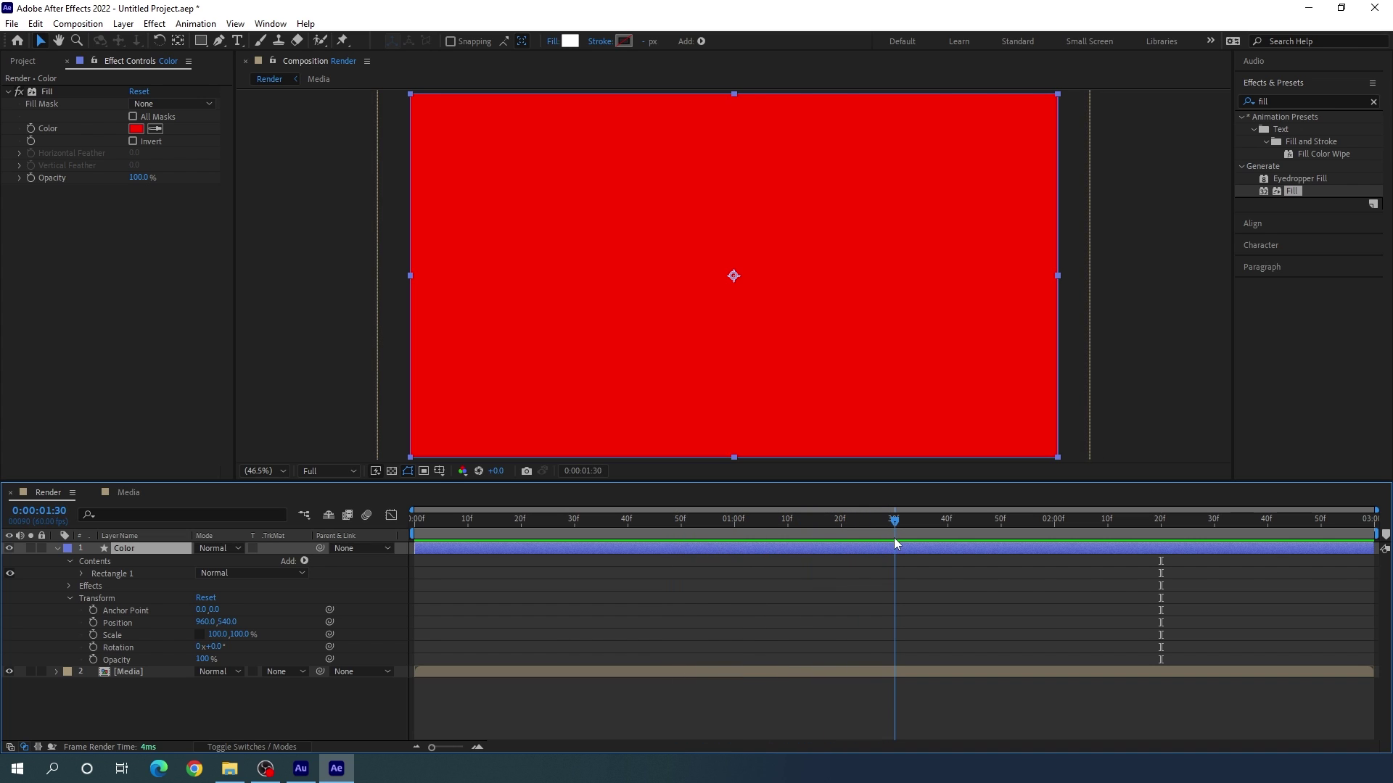
click(98, 635)
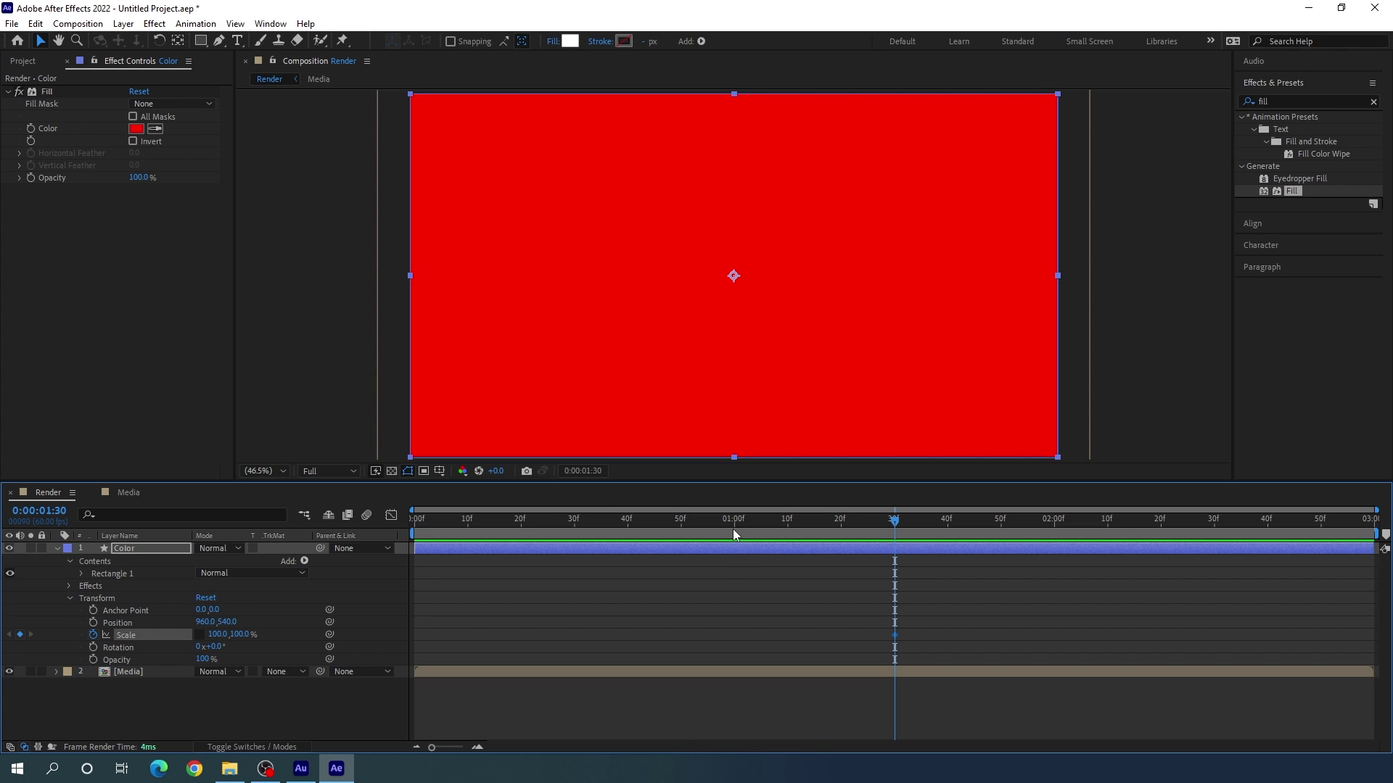
Add a scale keyframe at 0:00:00:30 with the Color layer's vertical scale set to 0%.
drag(733, 533, 576, 544)
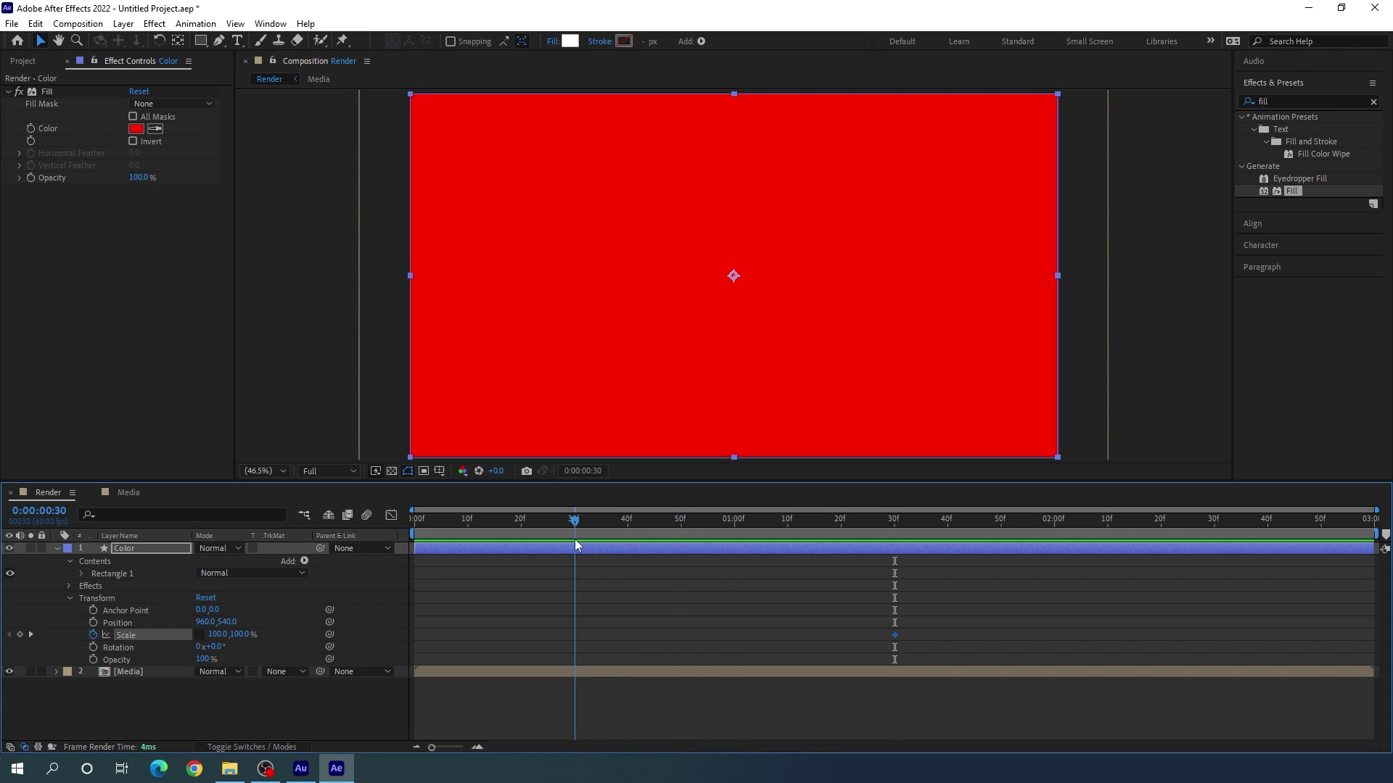
click(242, 635)
text(0)
key(Return)
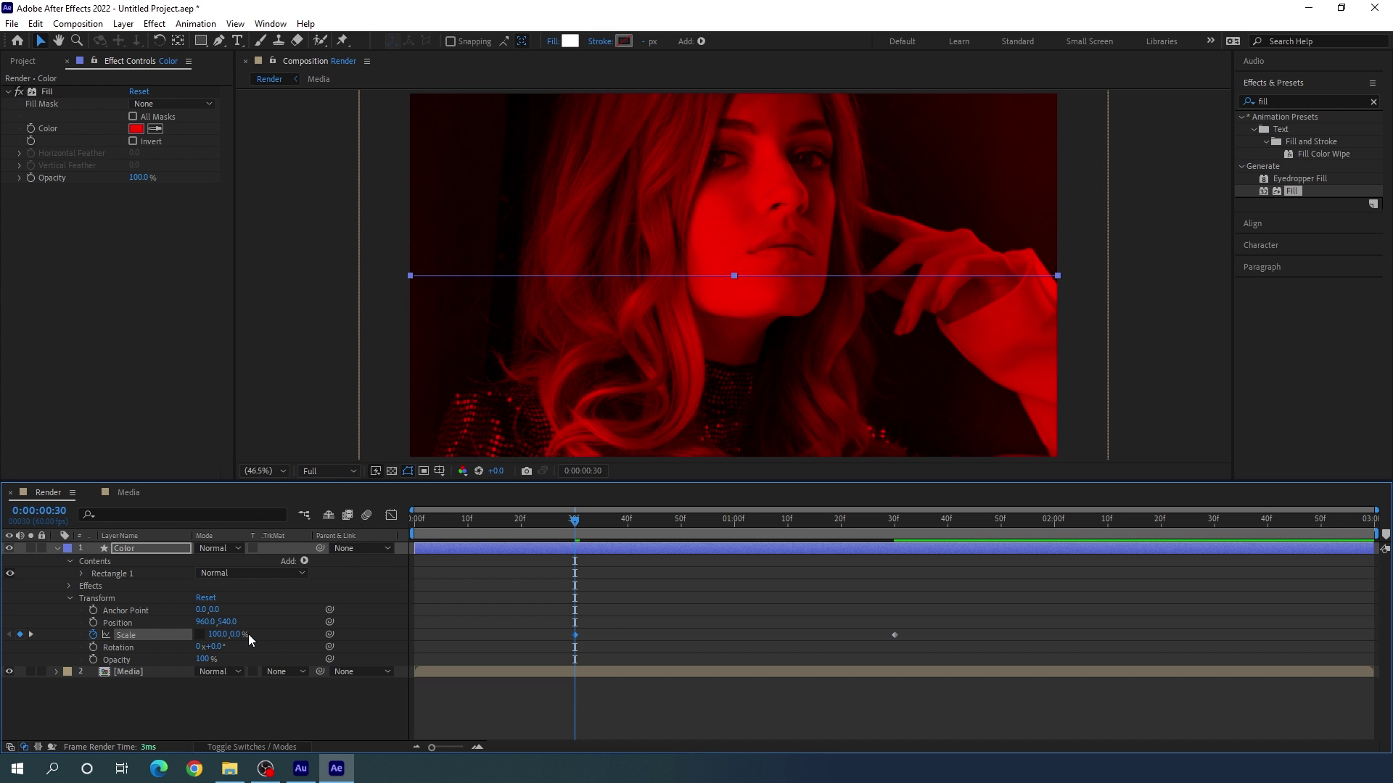
Scrub through the color reveal and apply Easy Ease to both of the Color layer's scale keyframes.
drag(576, 520, 806, 532)
drag(930, 605, 565, 664)
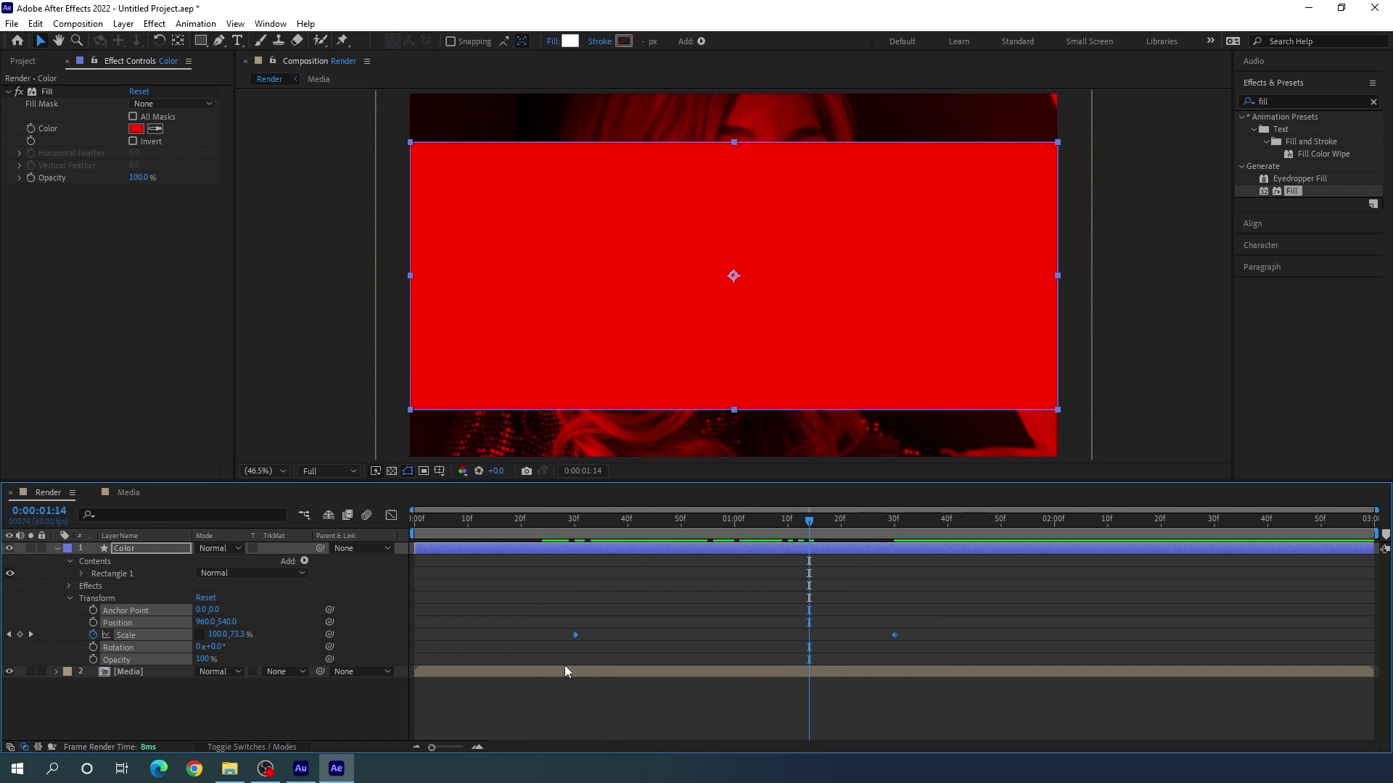
key(F9)
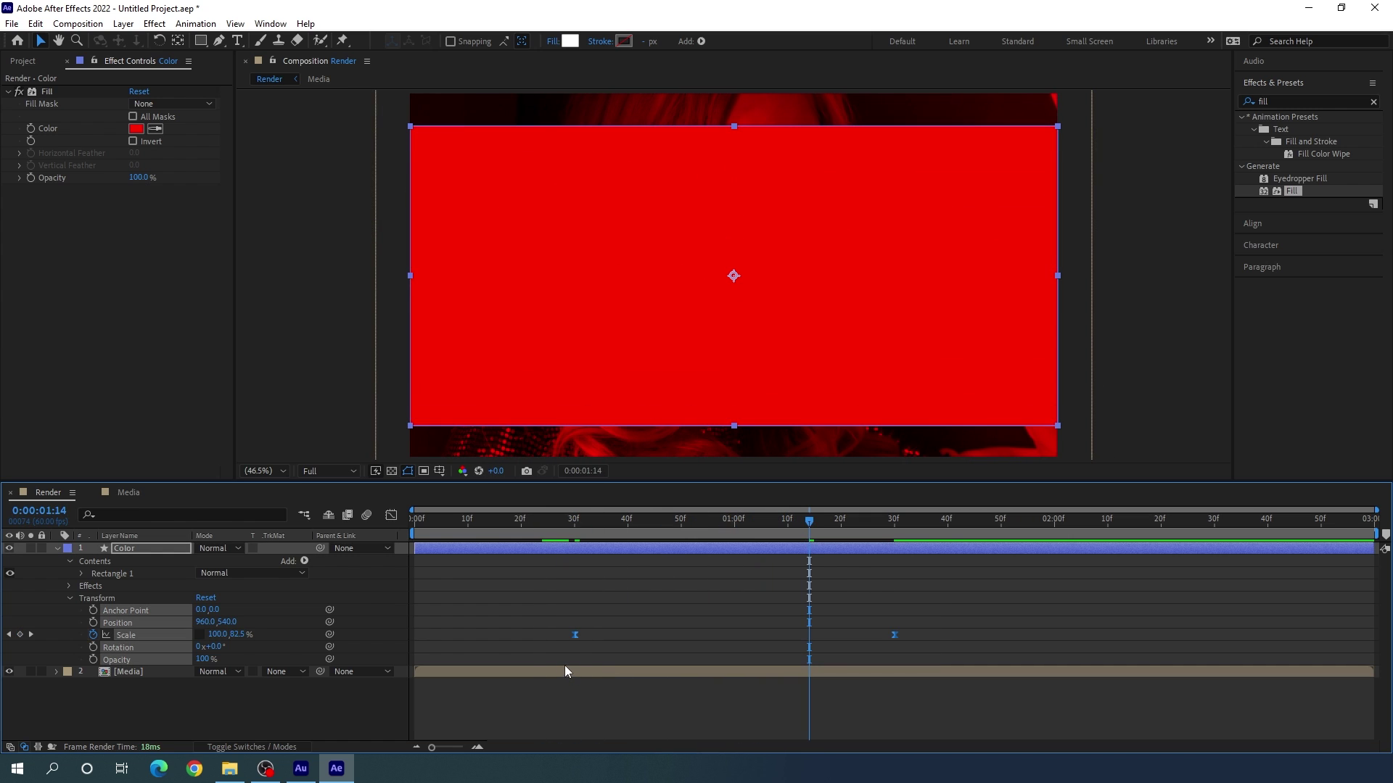
Shape the Color layer's scale speed graph by extending the last keyframe's incoming ease handle back to about 0:00:01:00.
click(391, 516)
drag(907, 693, 734, 705)
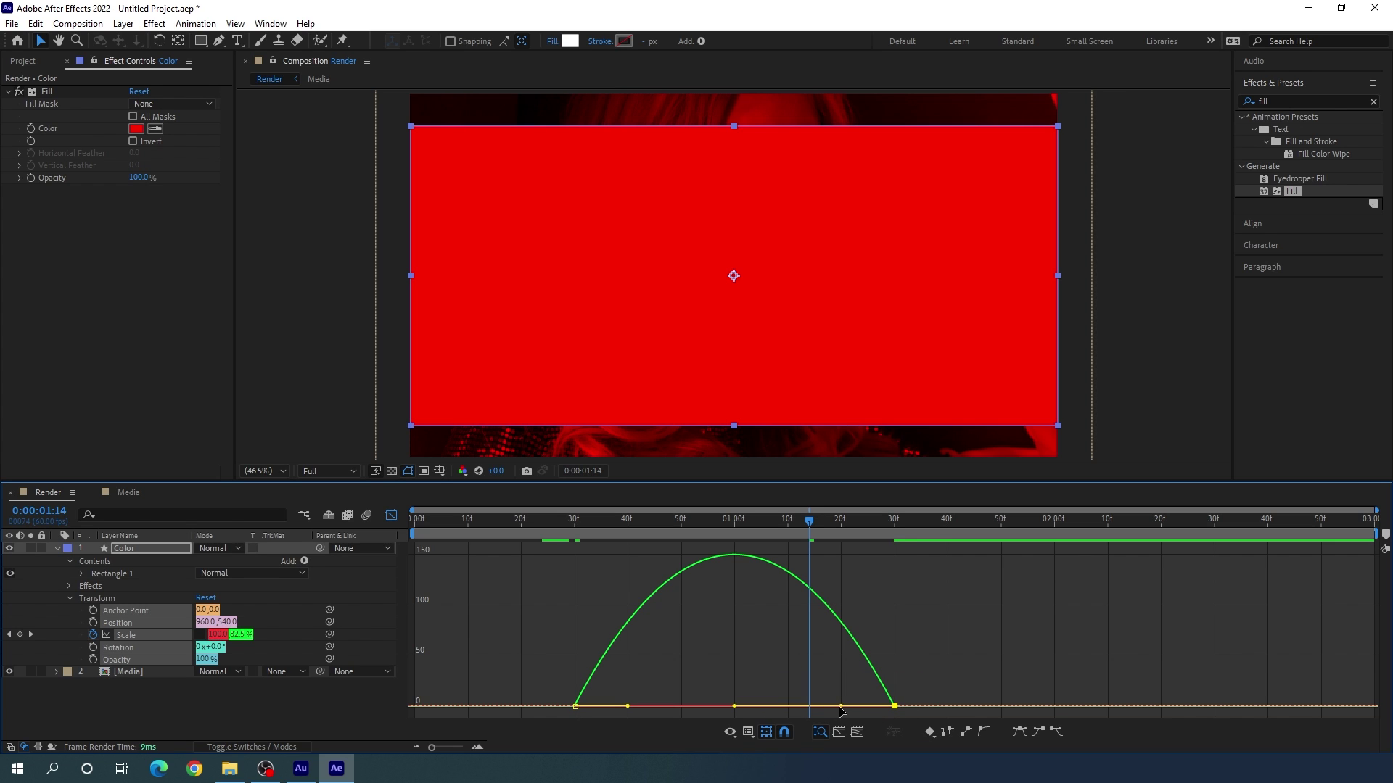
drag(840, 707, 729, 710)
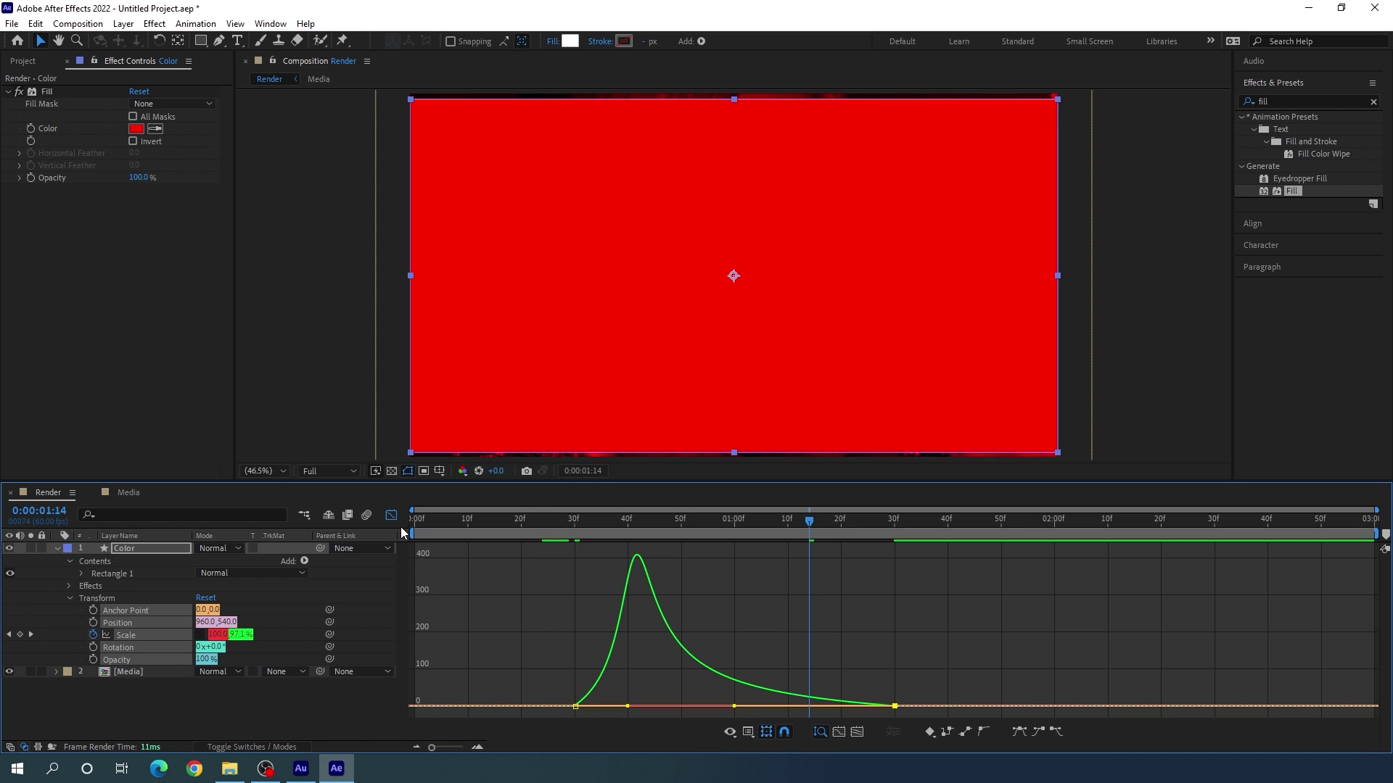
click(392, 516)
Preview the Color layer's vertical reveal animation.
click(489, 521)
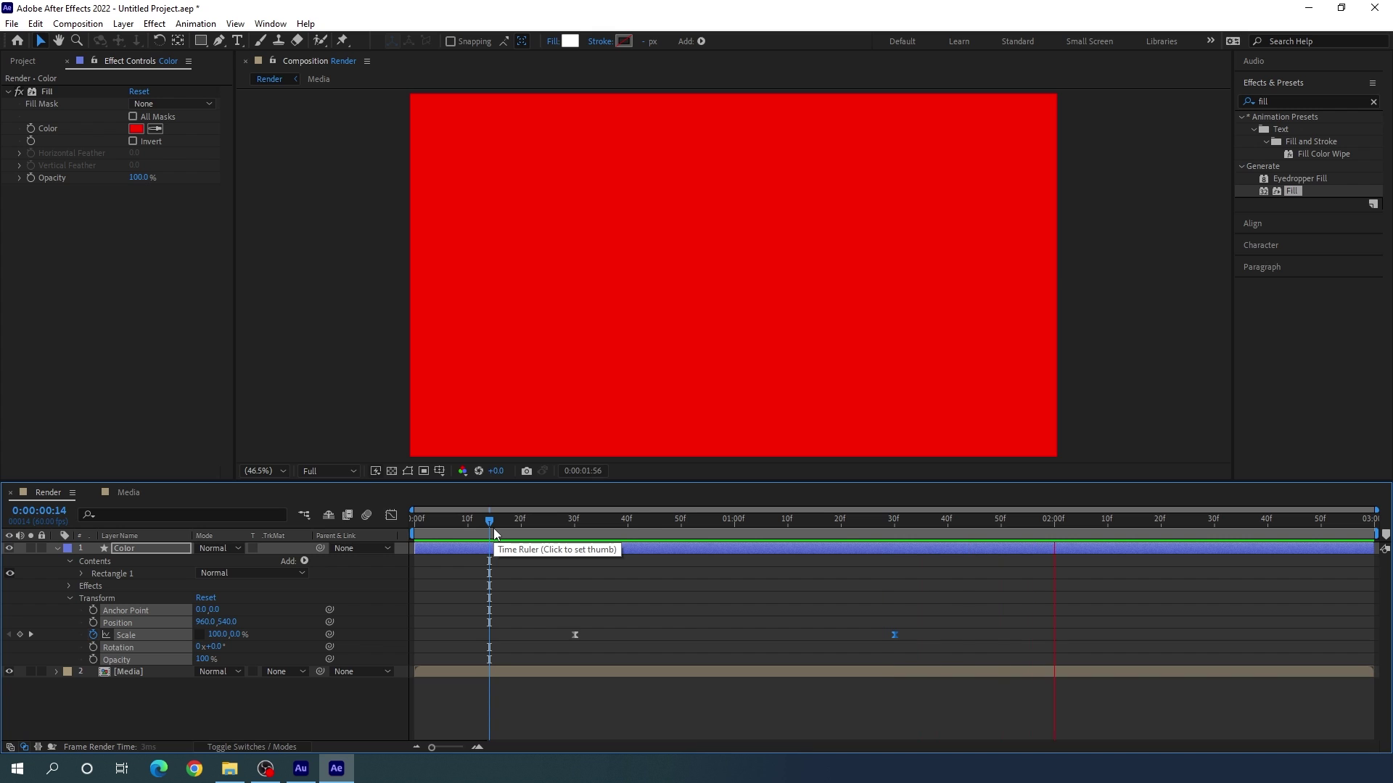
click(494, 529)
key(space)
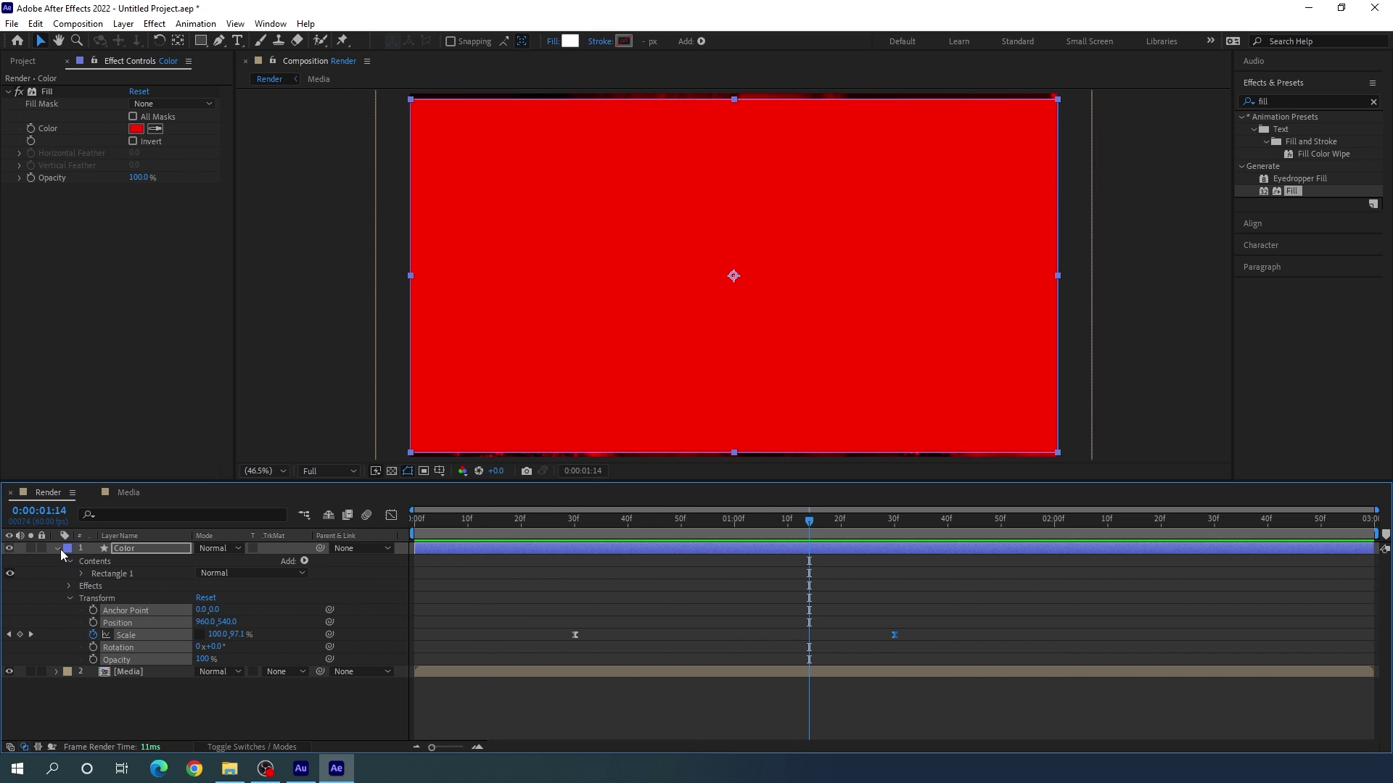
Set the Color layer's opacity to 20% and scrub through the tinted reveal.
click(57, 549)
click(155, 551)
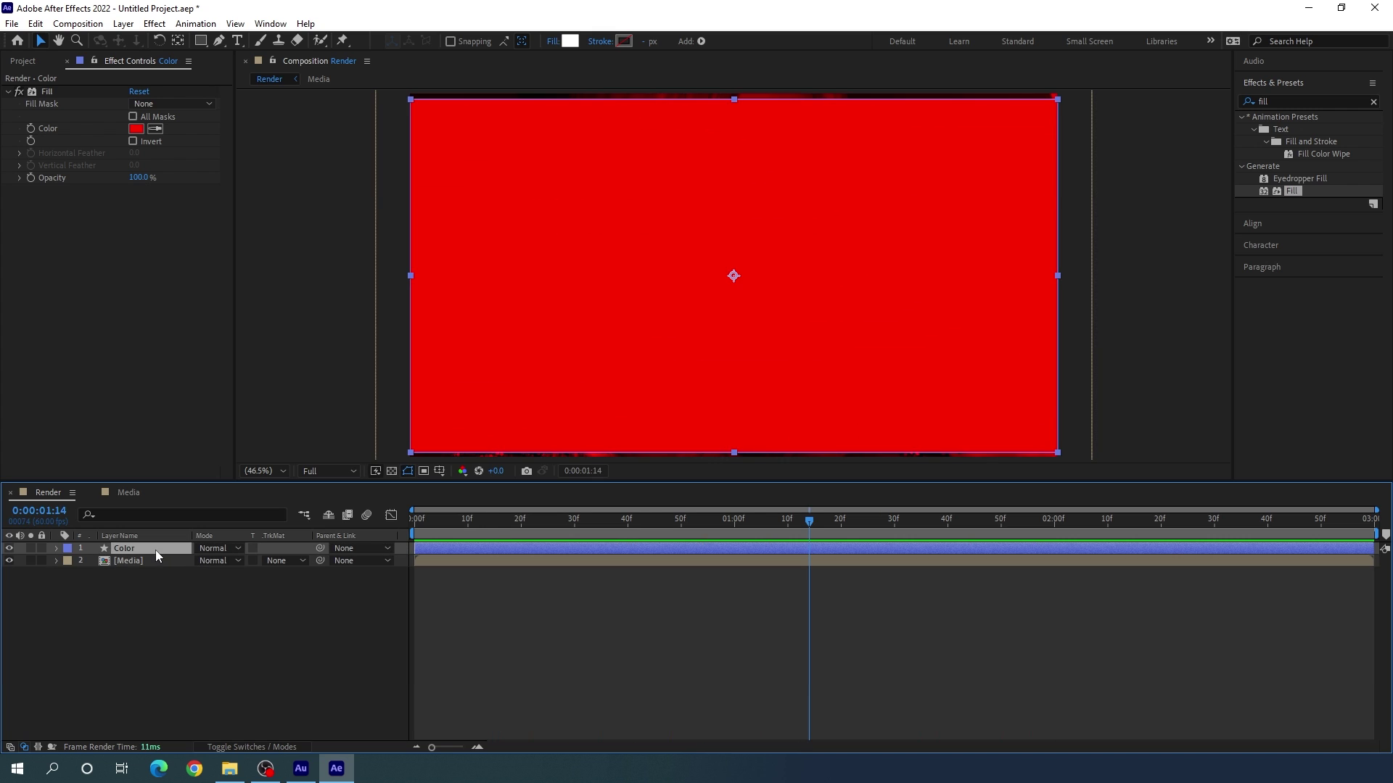
key(t)
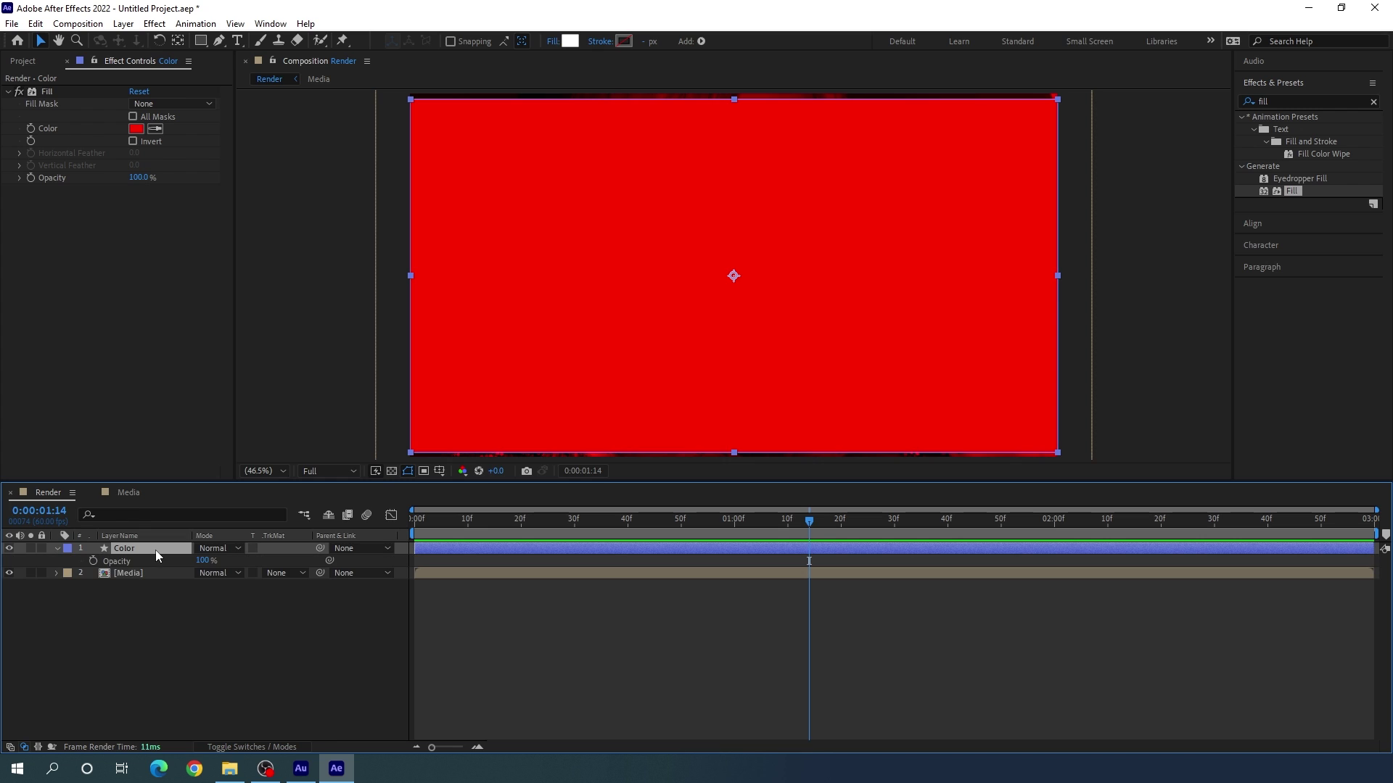
click(204, 561)
text(20)
key(Return)
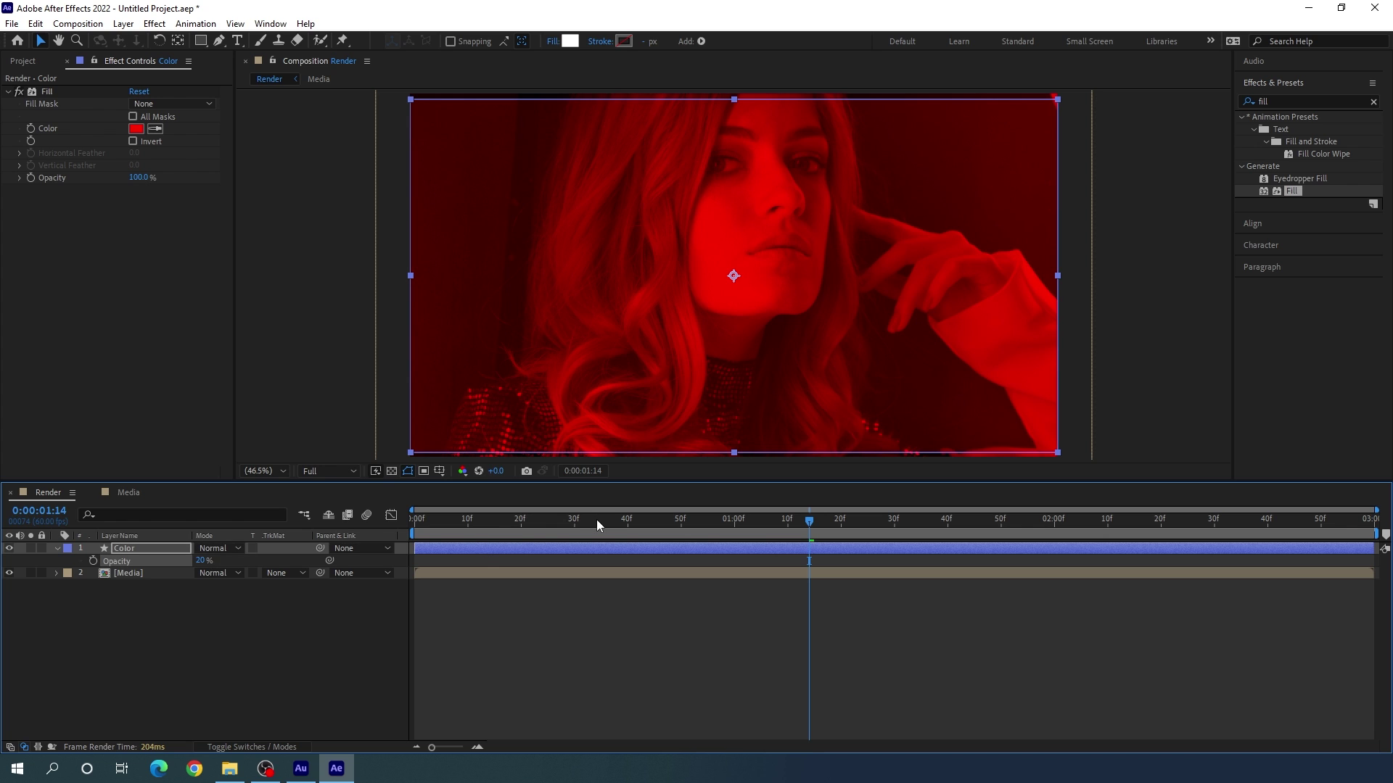
drag(597, 520, 666, 557)
Set the Color layer's vertical scale to 90% at the 0:00:01:30 keyframe, check the reveal and collapse the layer.
click(103, 547)
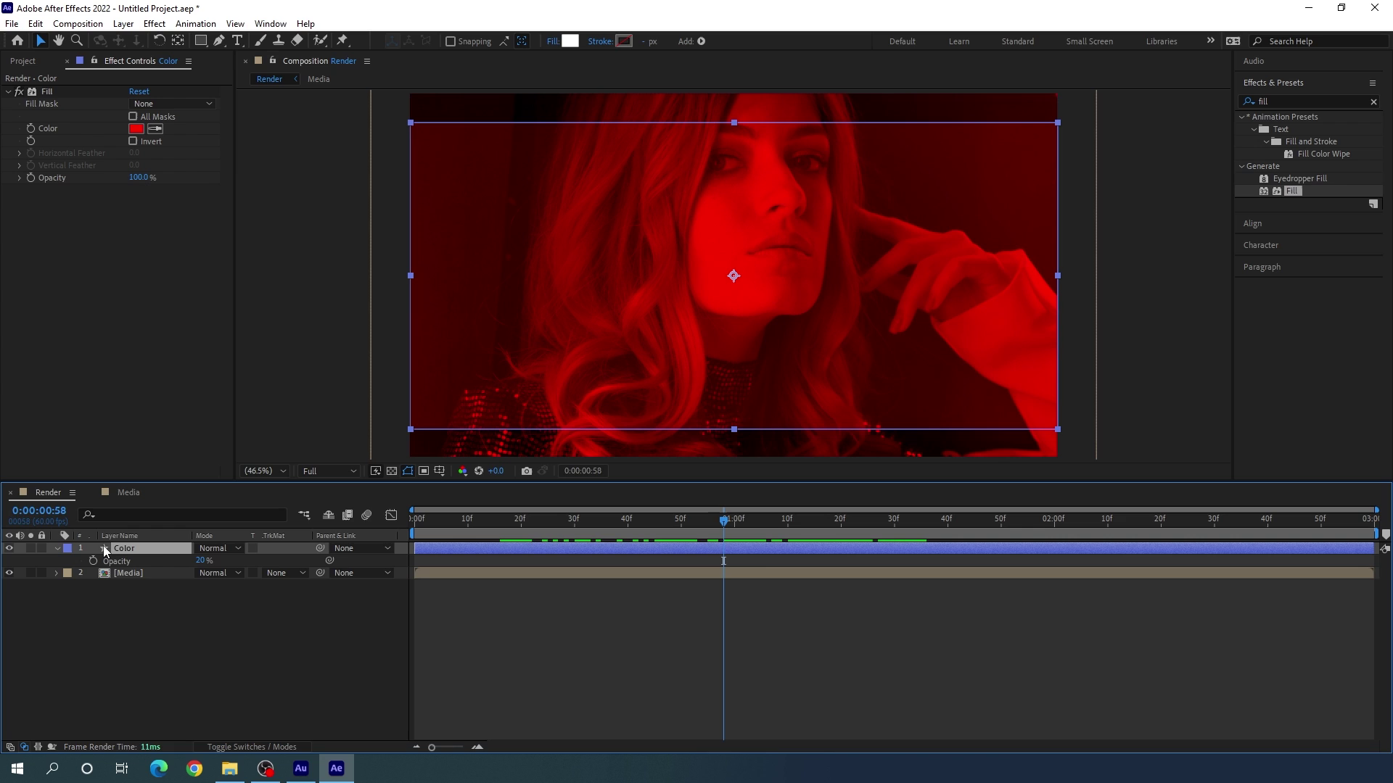
key(s)
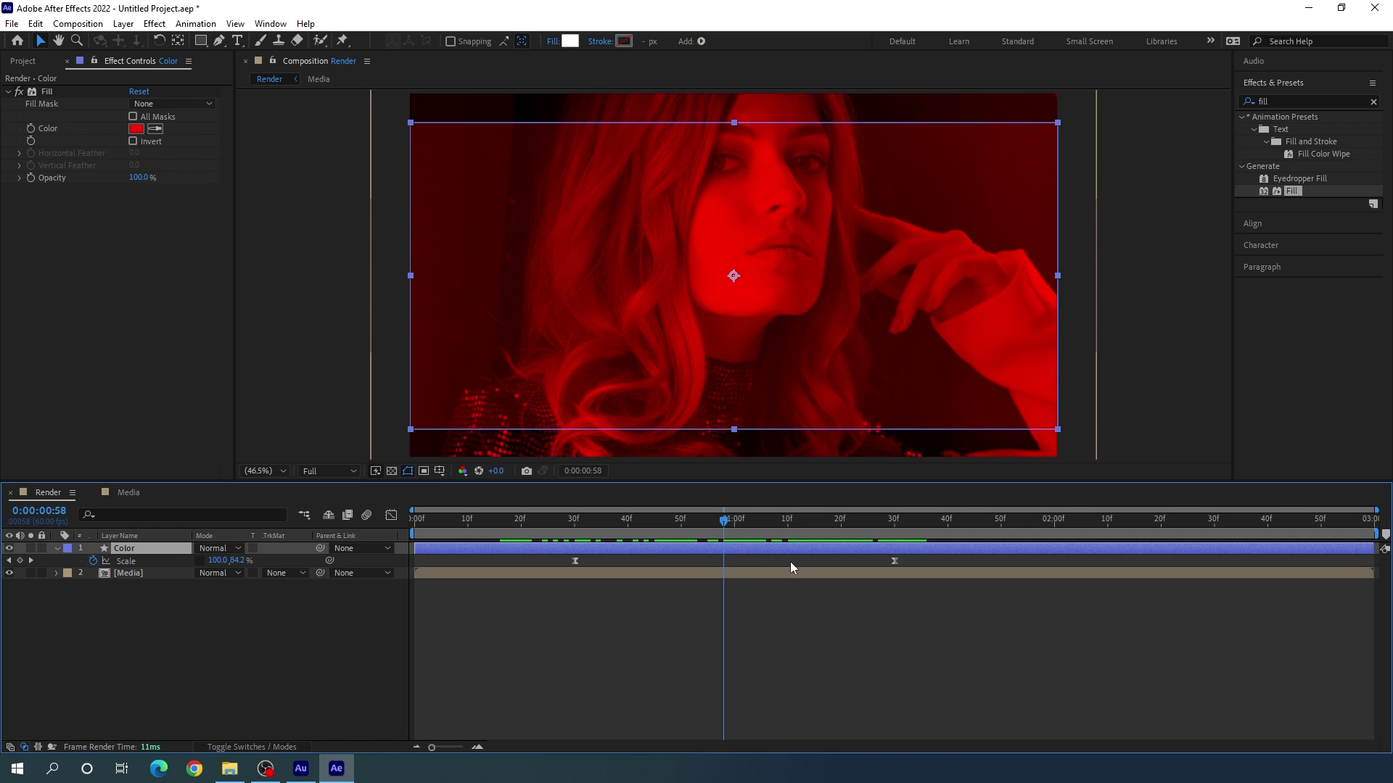
drag(741, 523, 895, 560)
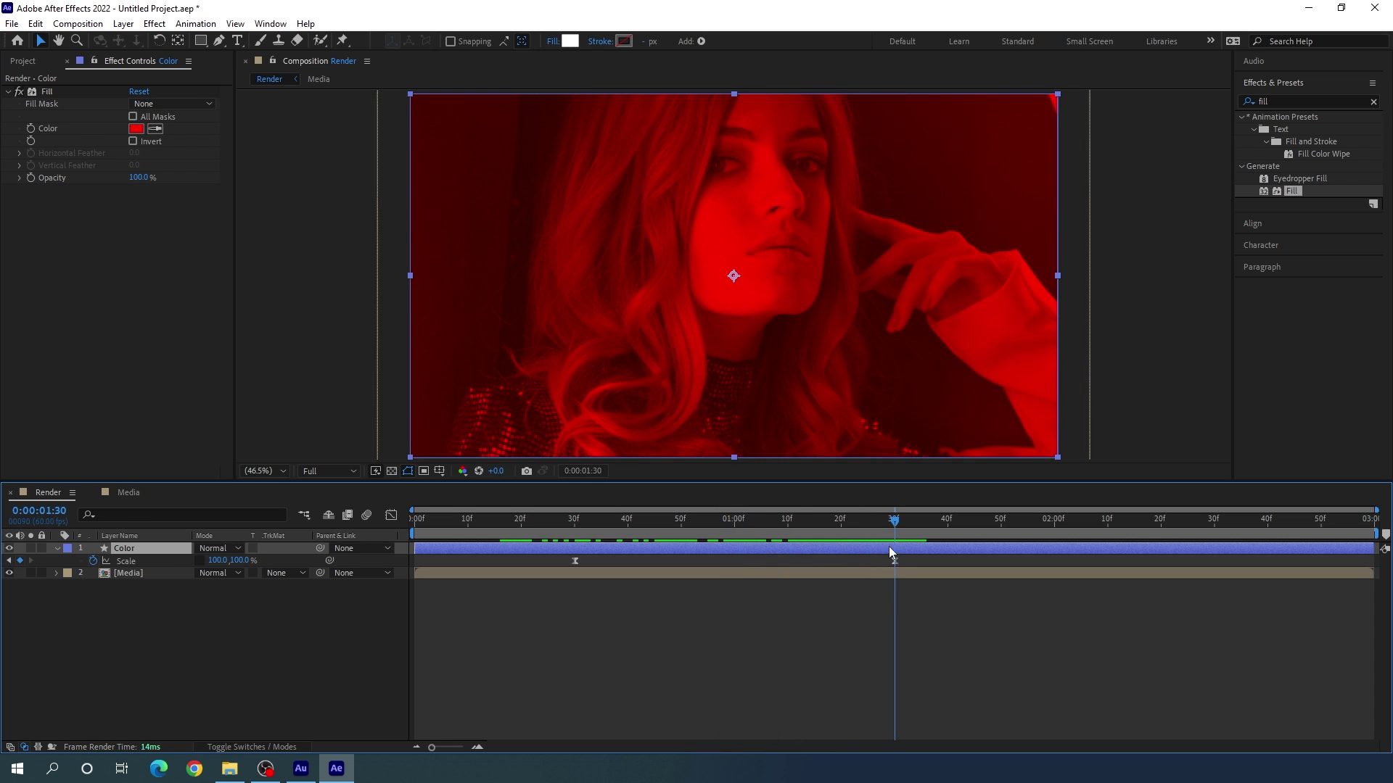
click(241, 562)
text(90)
key(Return)
click(607, 620)
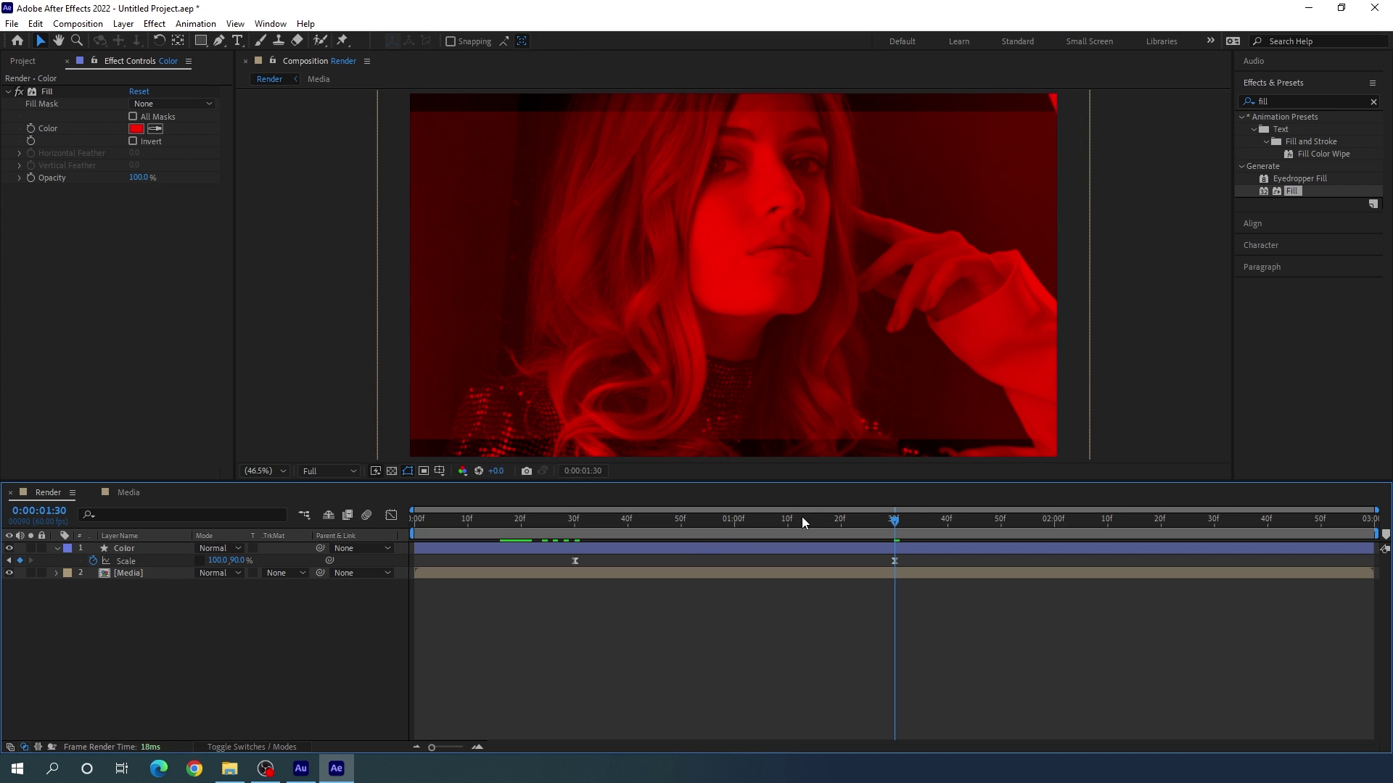
drag(802, 520, 856, 538)
click(63, 553)
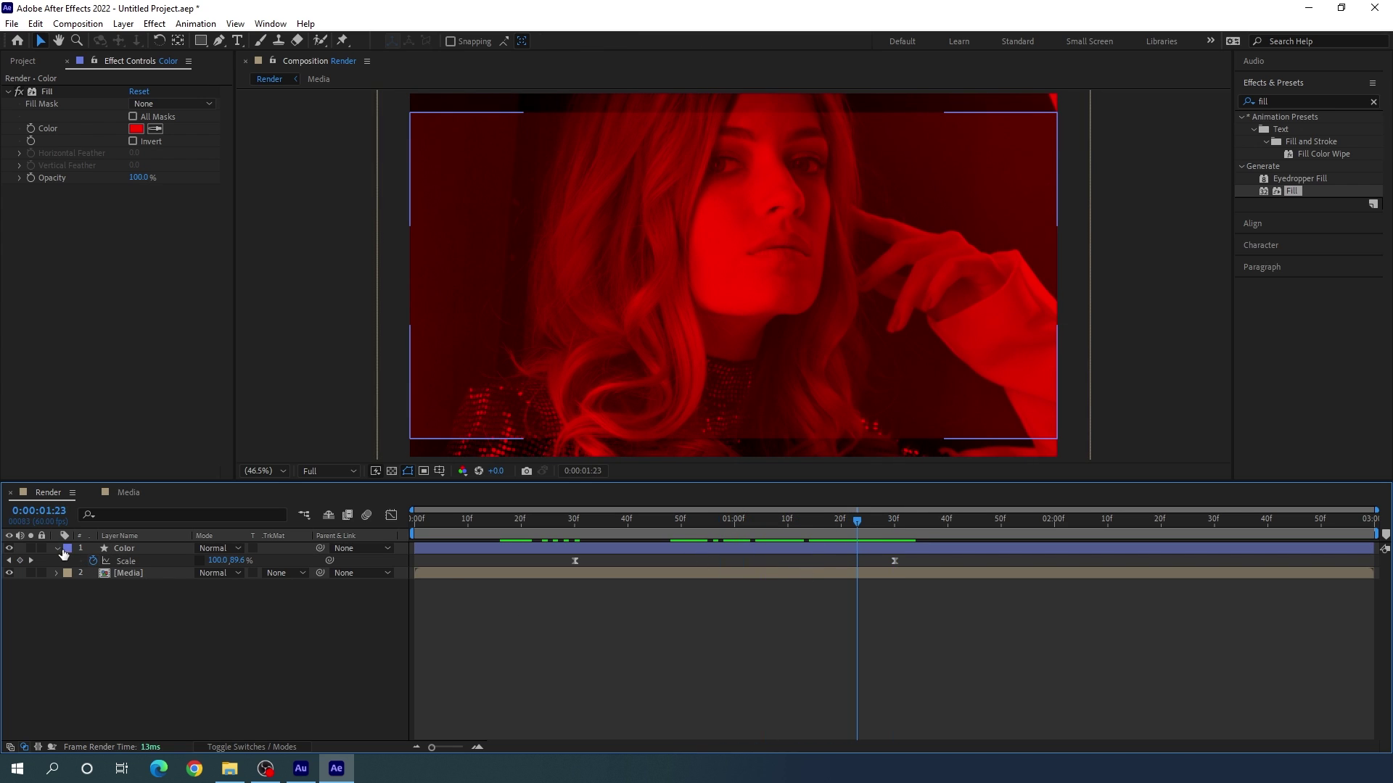
click(60, 549)
click(109, 600)
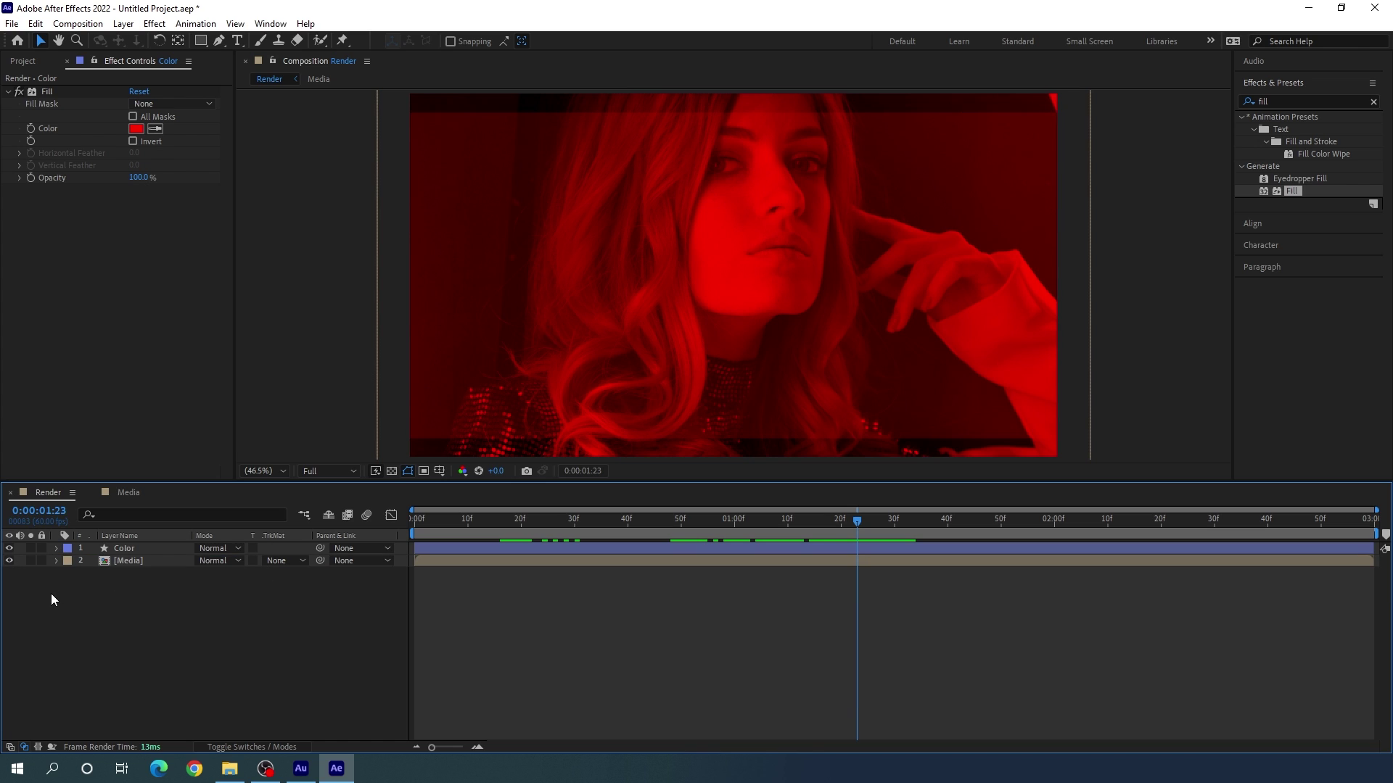
Prepare the Type tool with a 330 px font size and centered paragraph alignment.
click(238, 40)
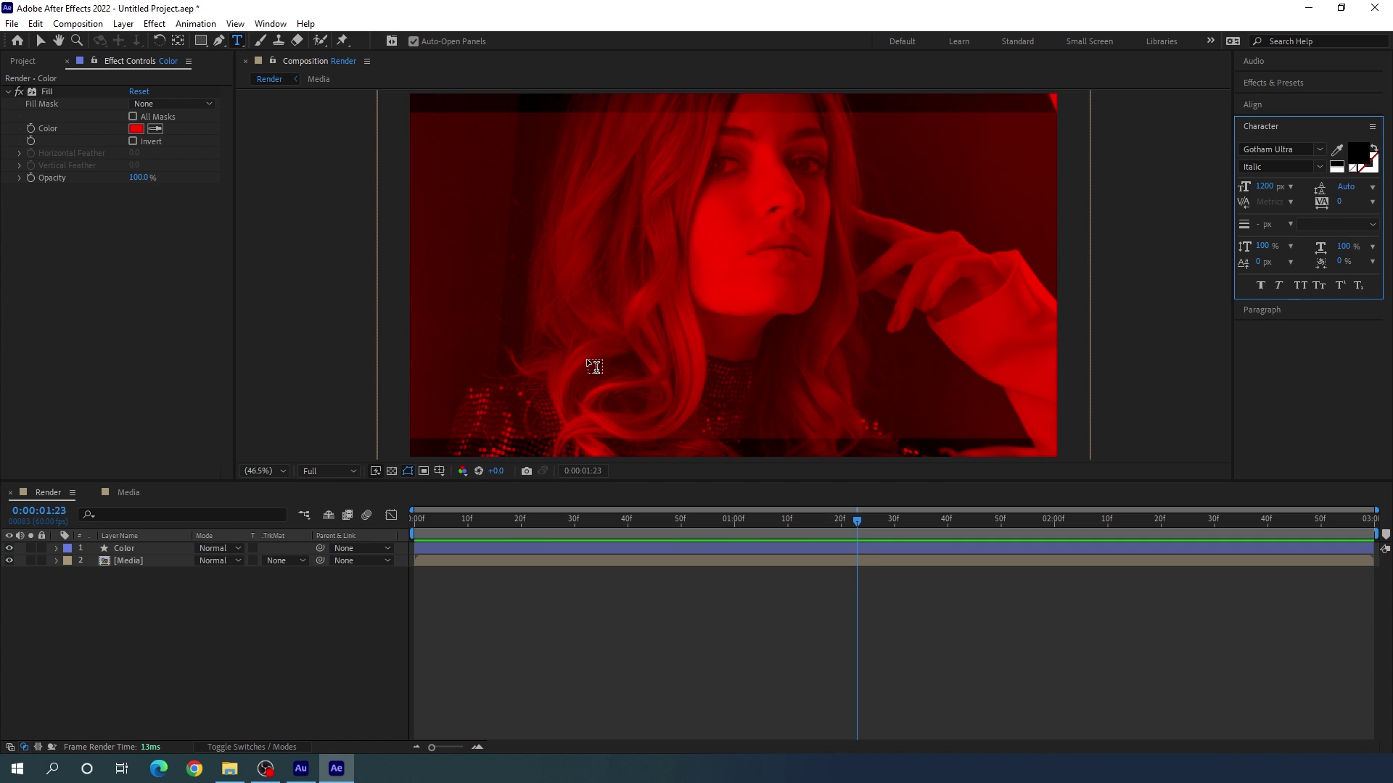
click(270, 23)
click(328, 239)
click(1265, 189)
text(0)
key(Return)
click(1259, 311)
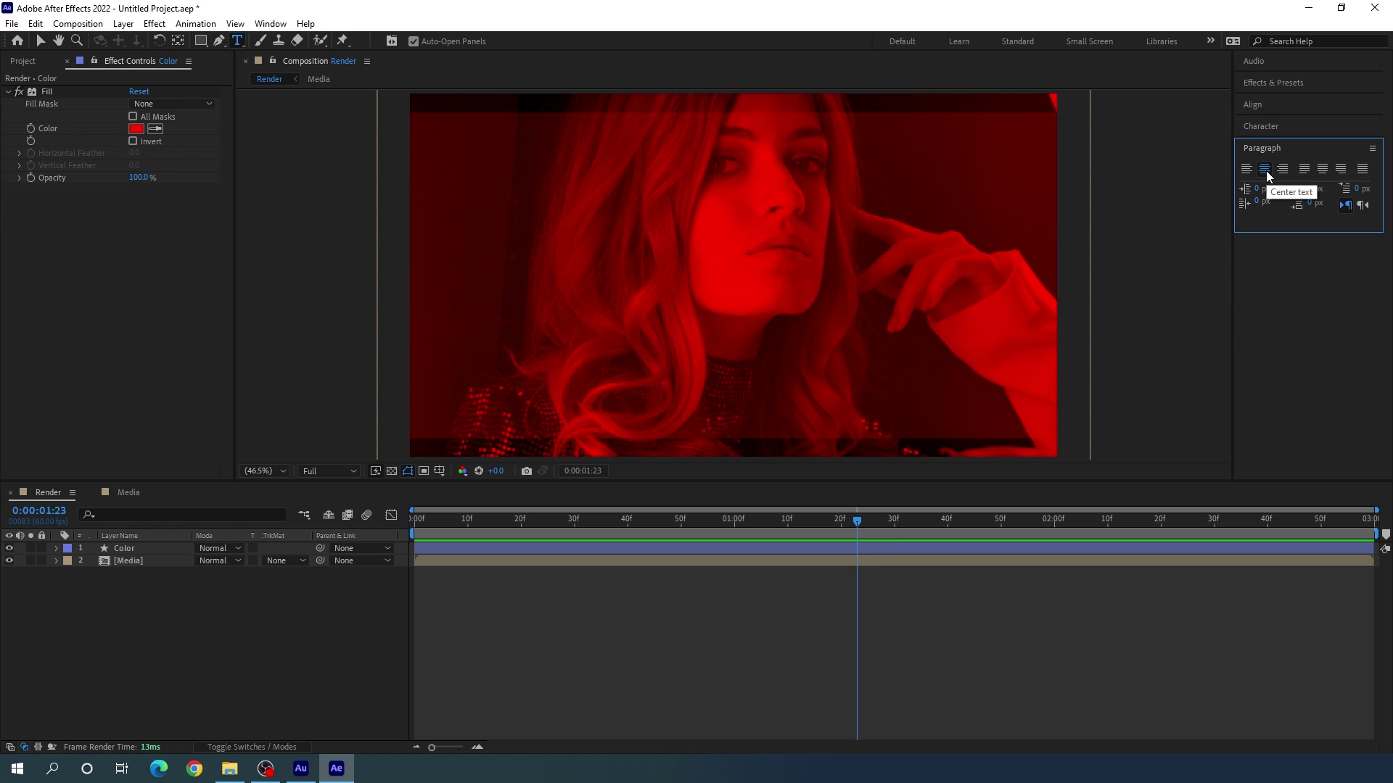
click(1272, 130)
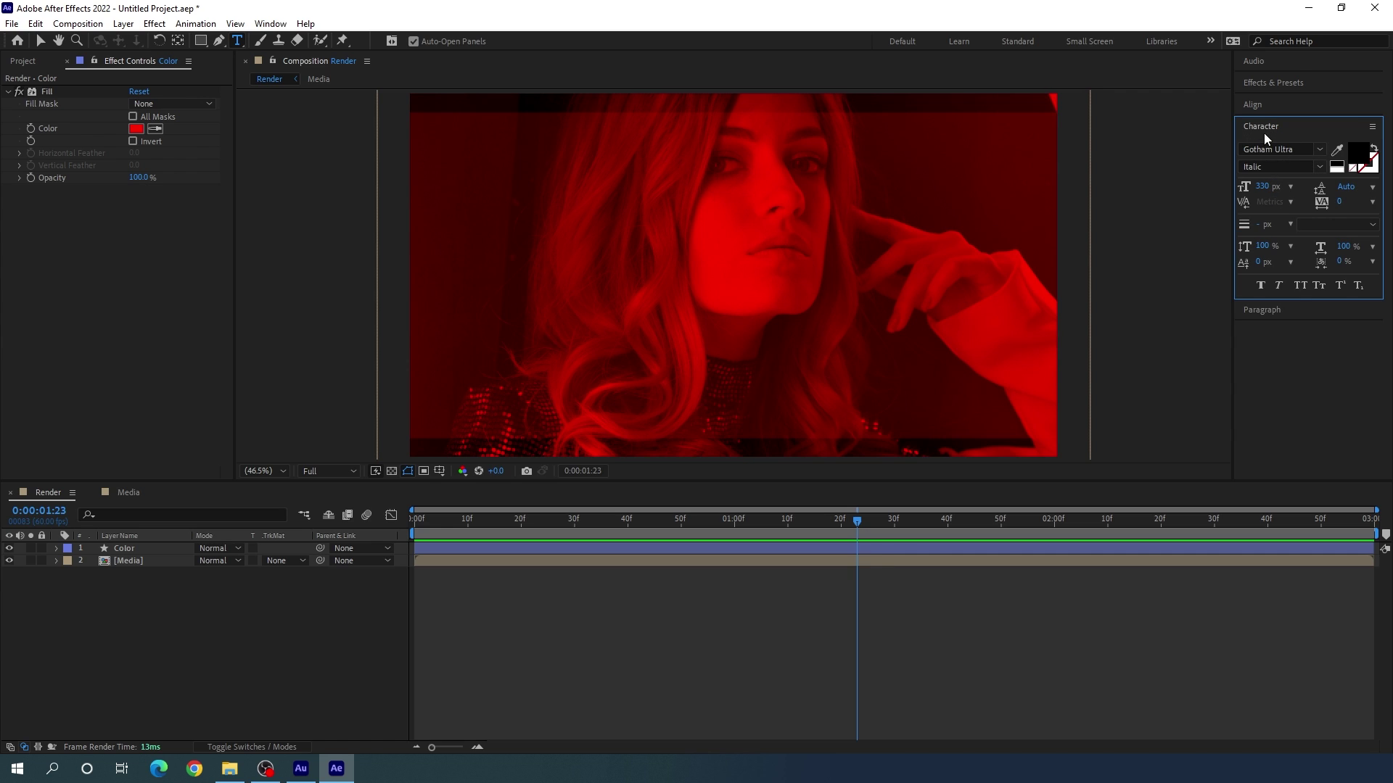
Add the text ENEMY near the middle of the frame and set its color to white (FFFFFF).
click(719, 276)
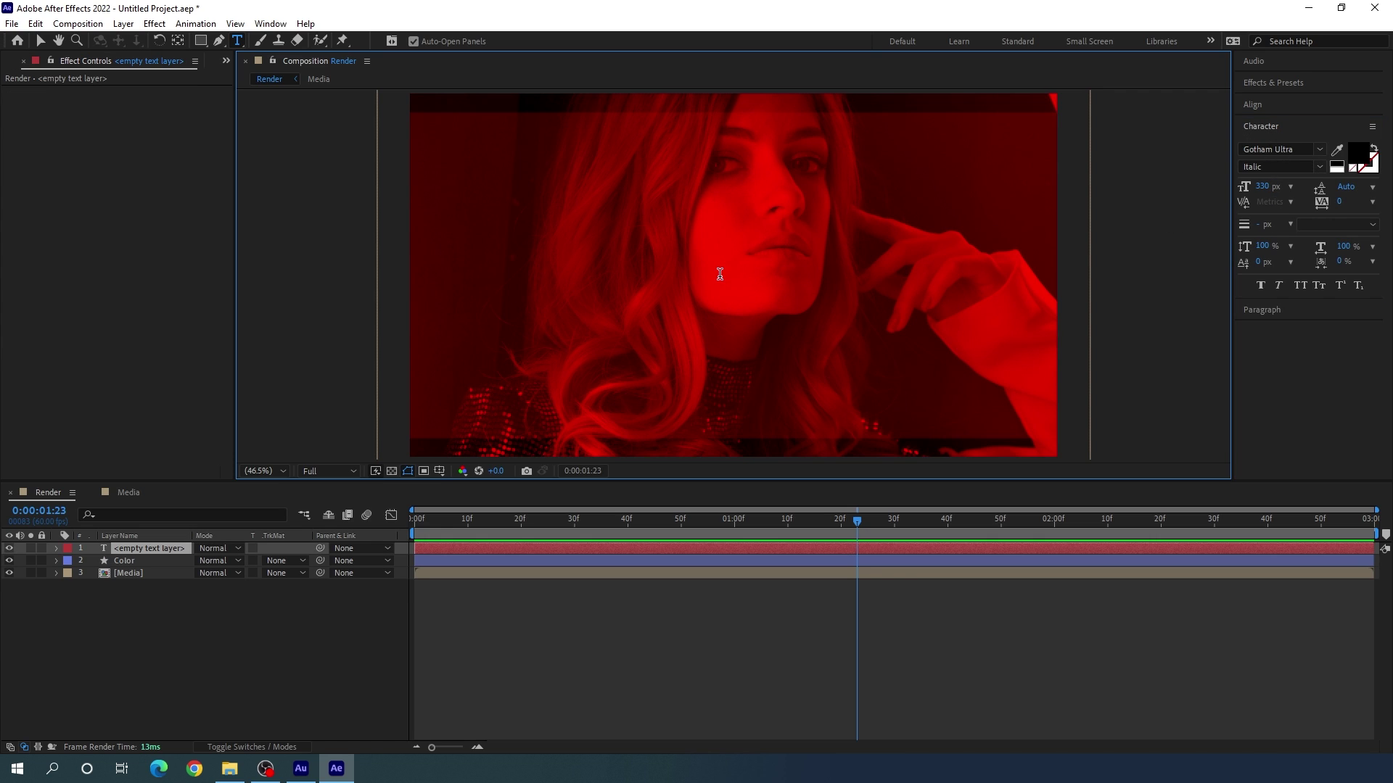
text(E)
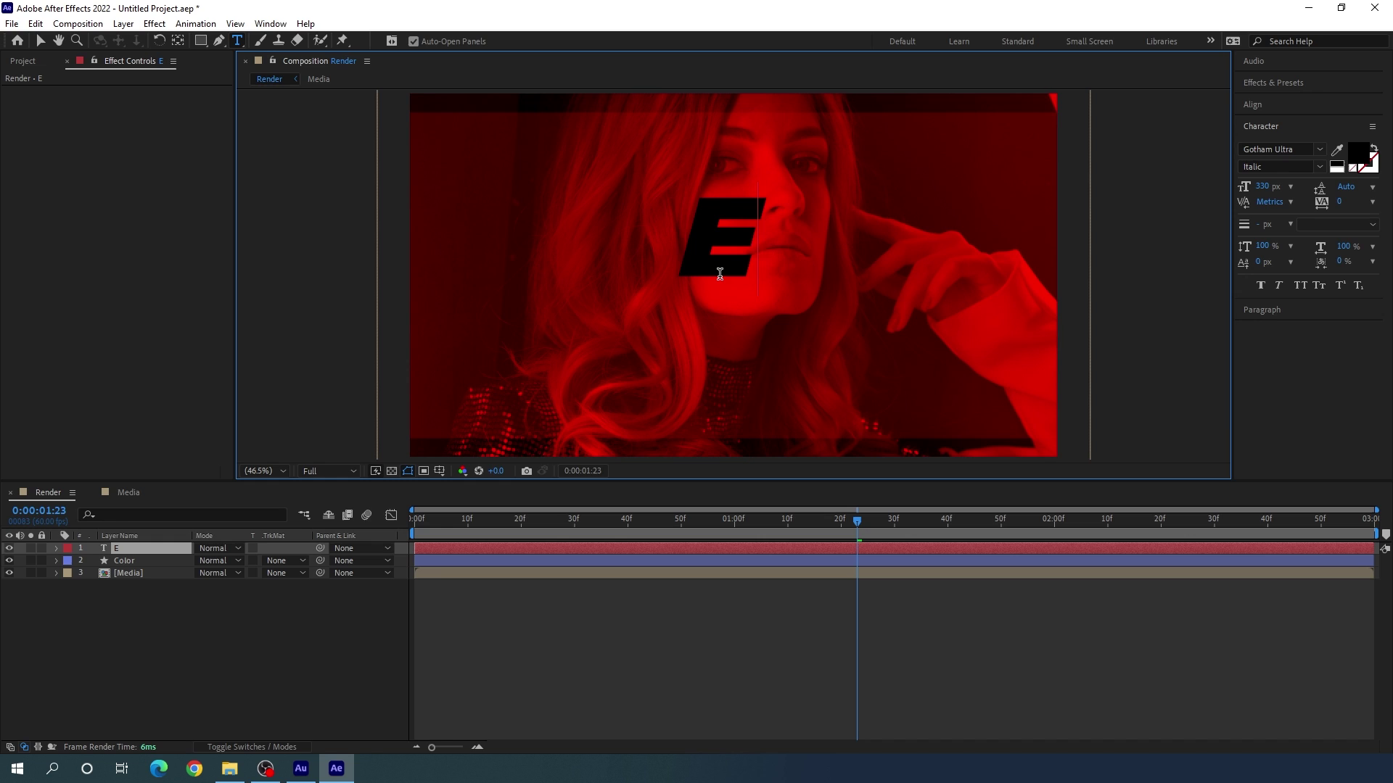
text(NEMY)
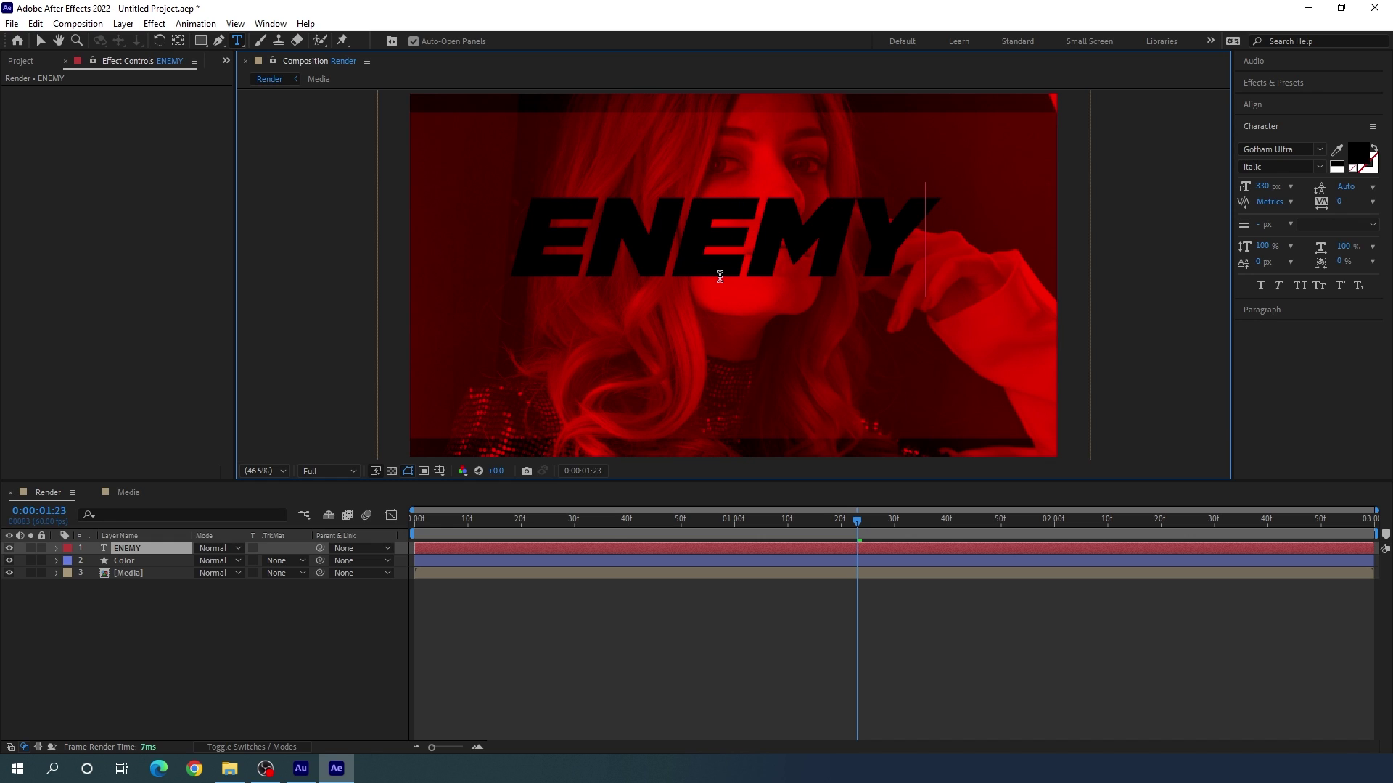
key(ctrl+a)
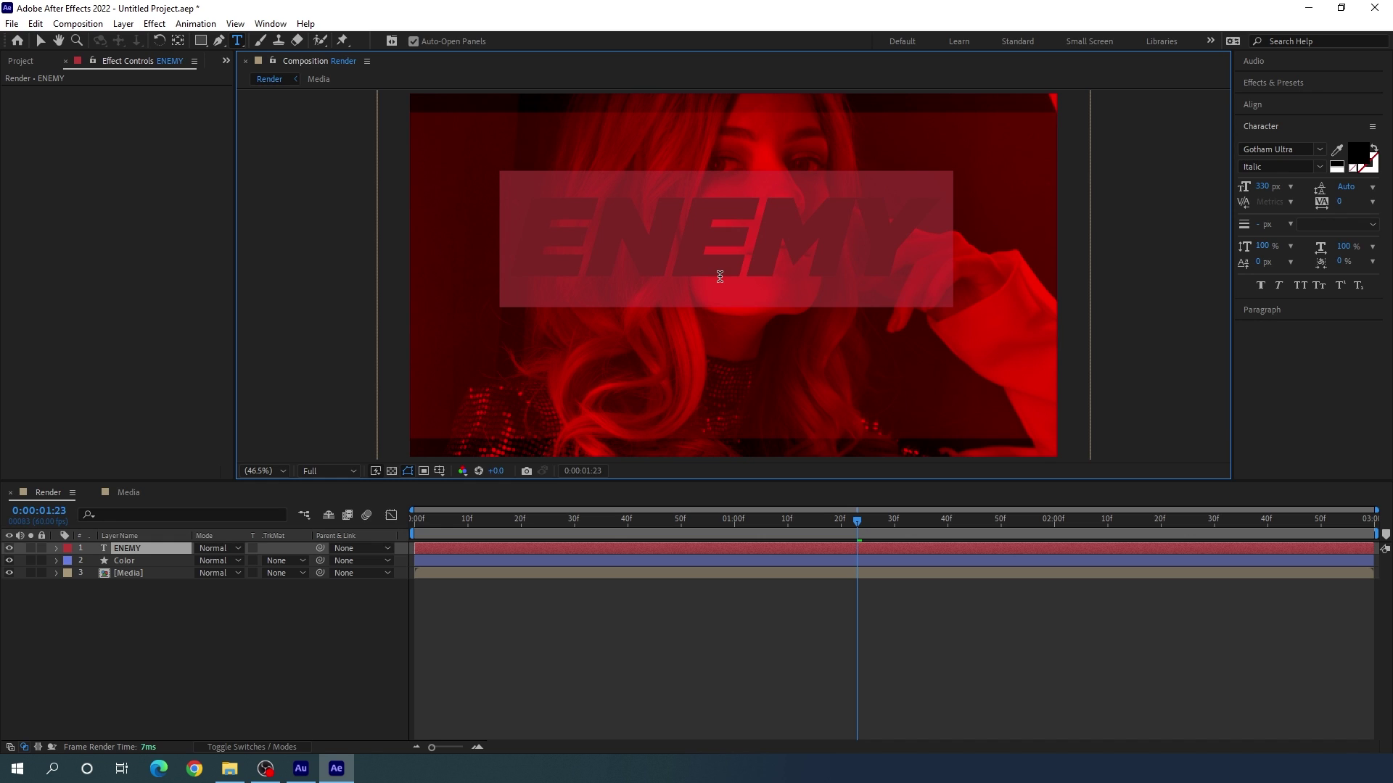
click(1355, 154)
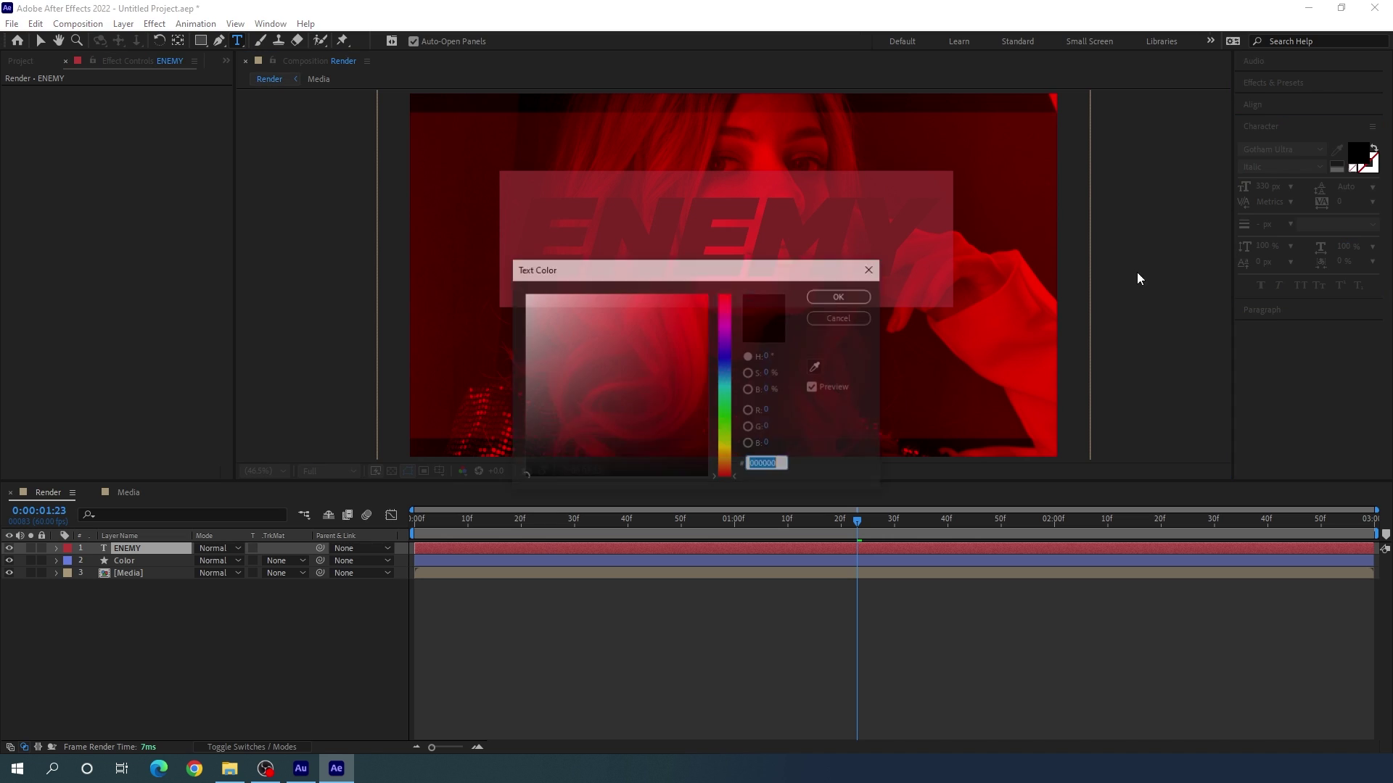
drag(583, 369, 442, 272)
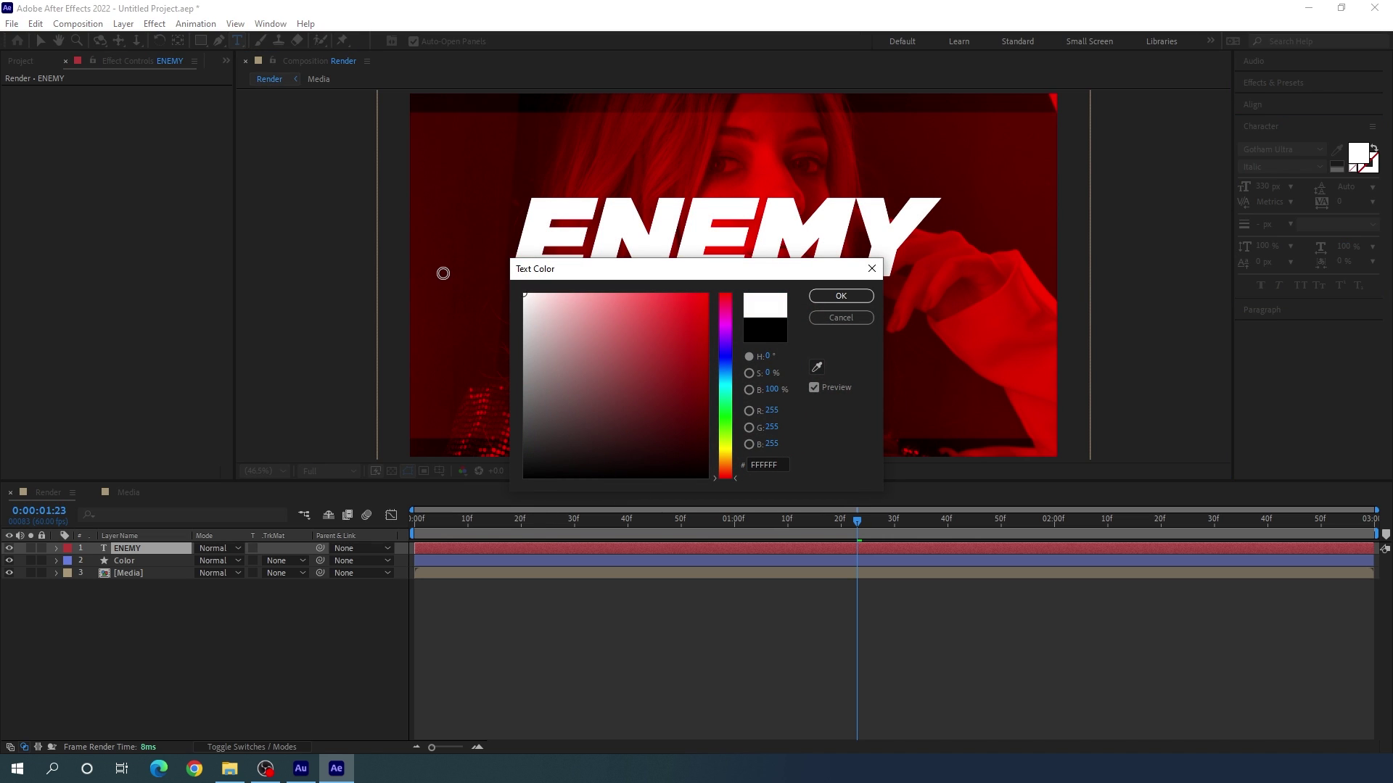
click(845, 298)
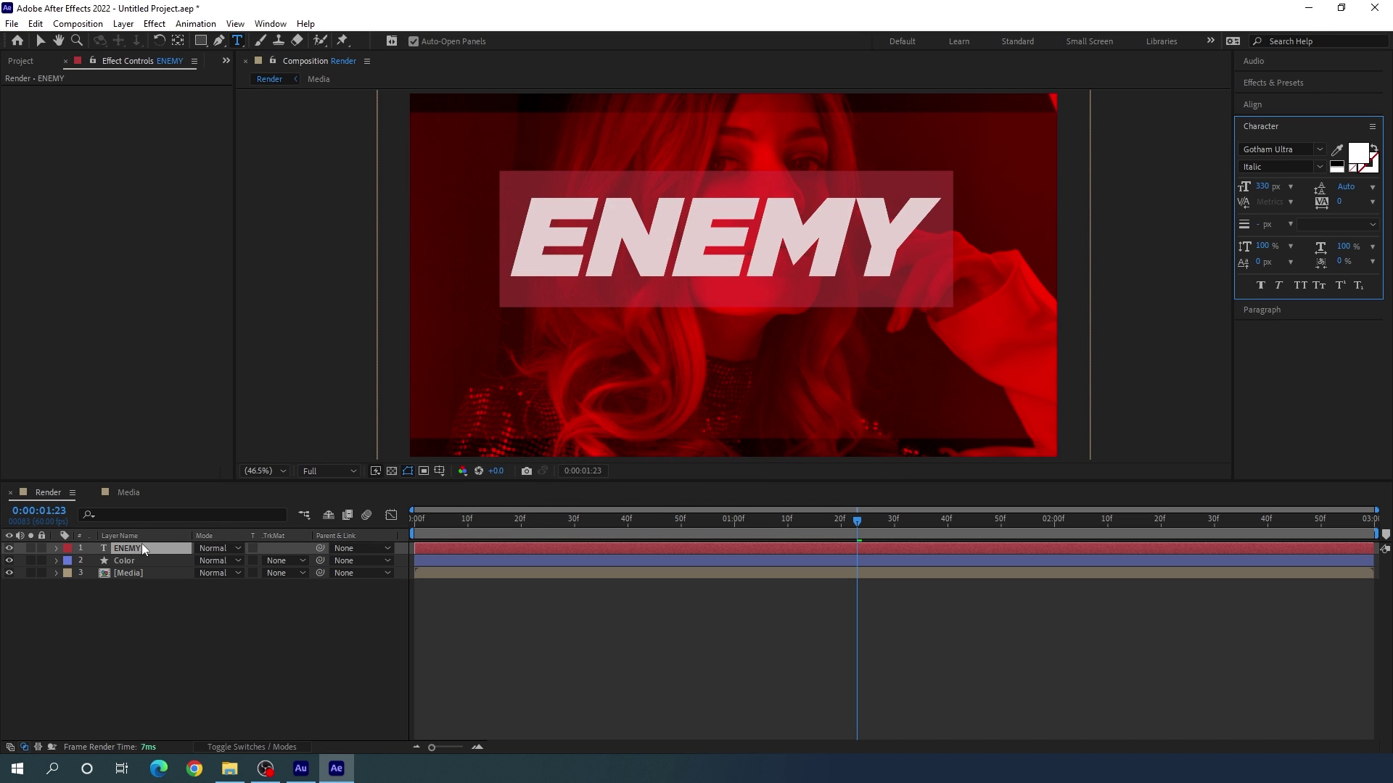
Center the ENEMY layer horizontally and vertically in the composition and move its anchor point to the text's center.
click(1260, 107)
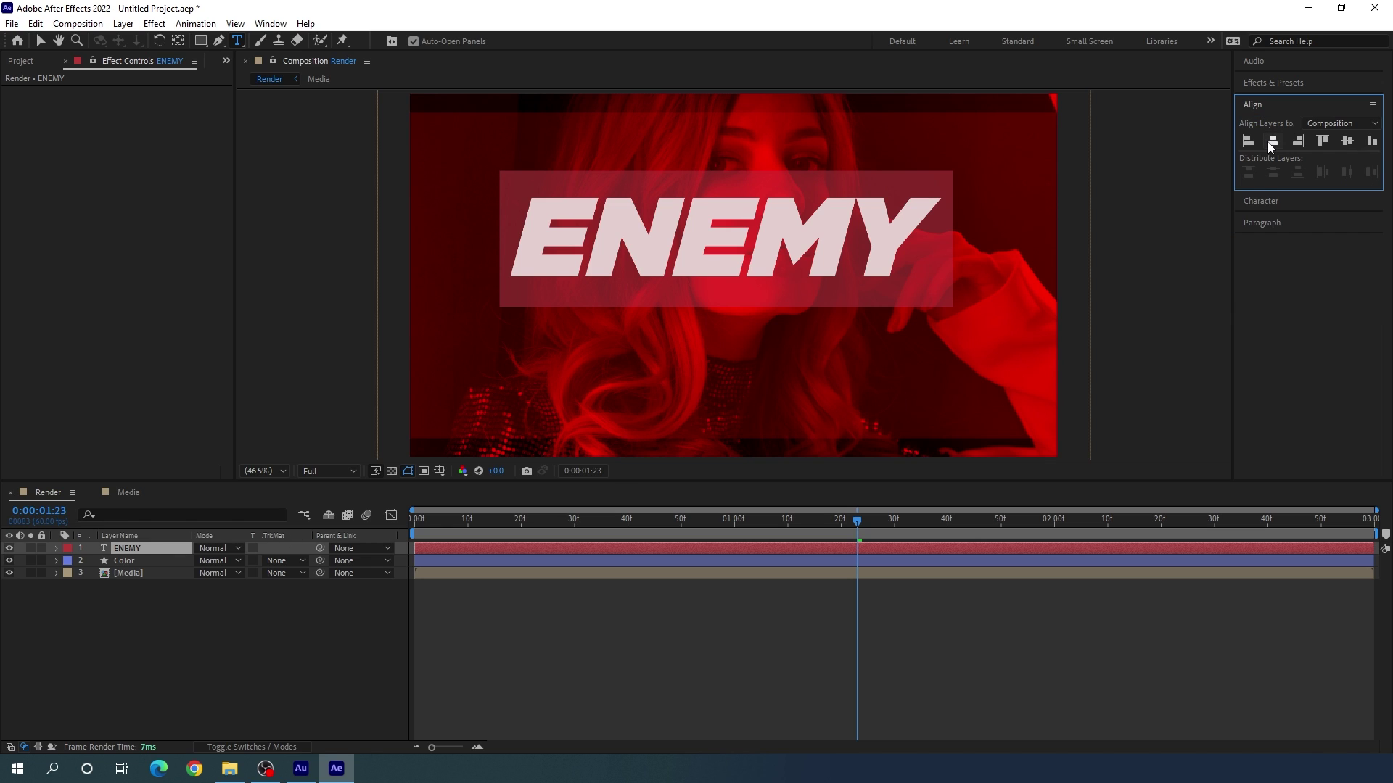
click(1273, 141)
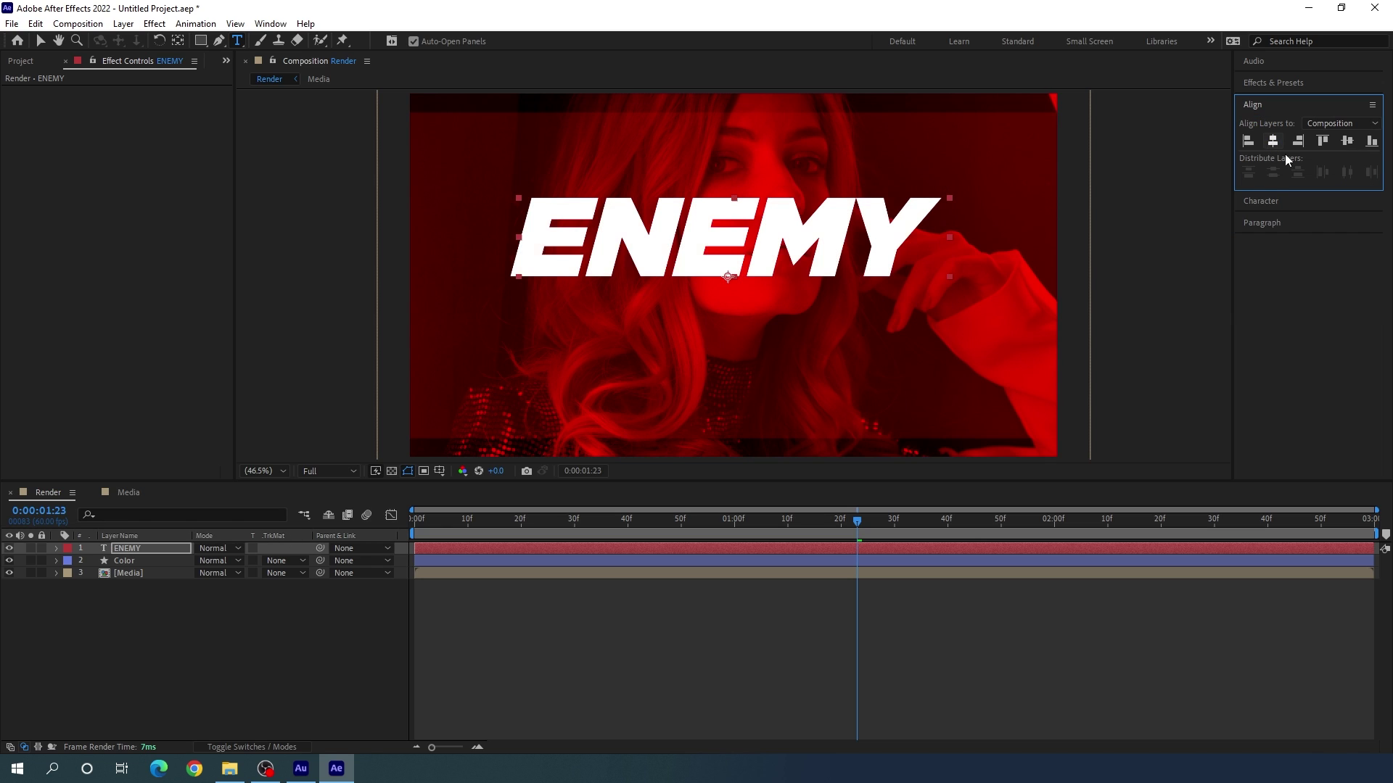
click(1346, 141)
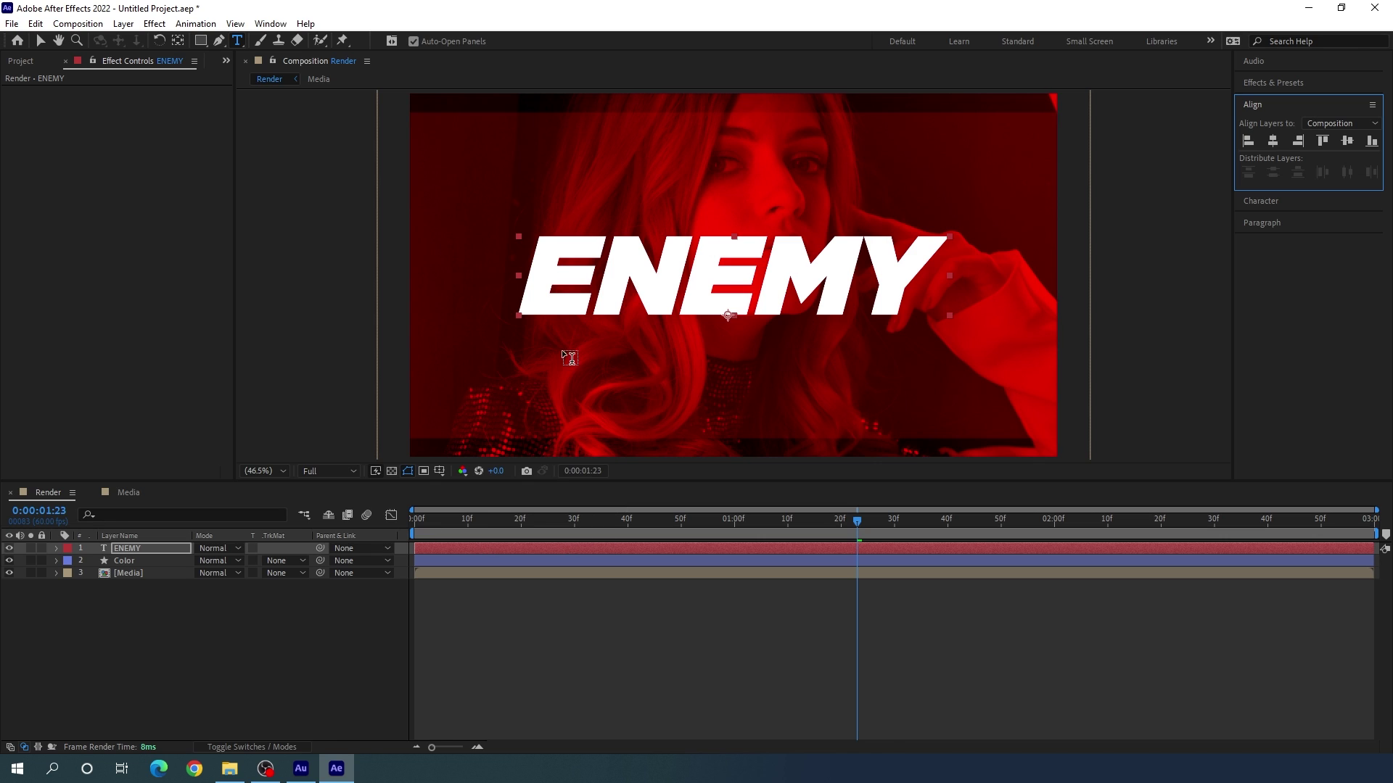
click(41, 43)
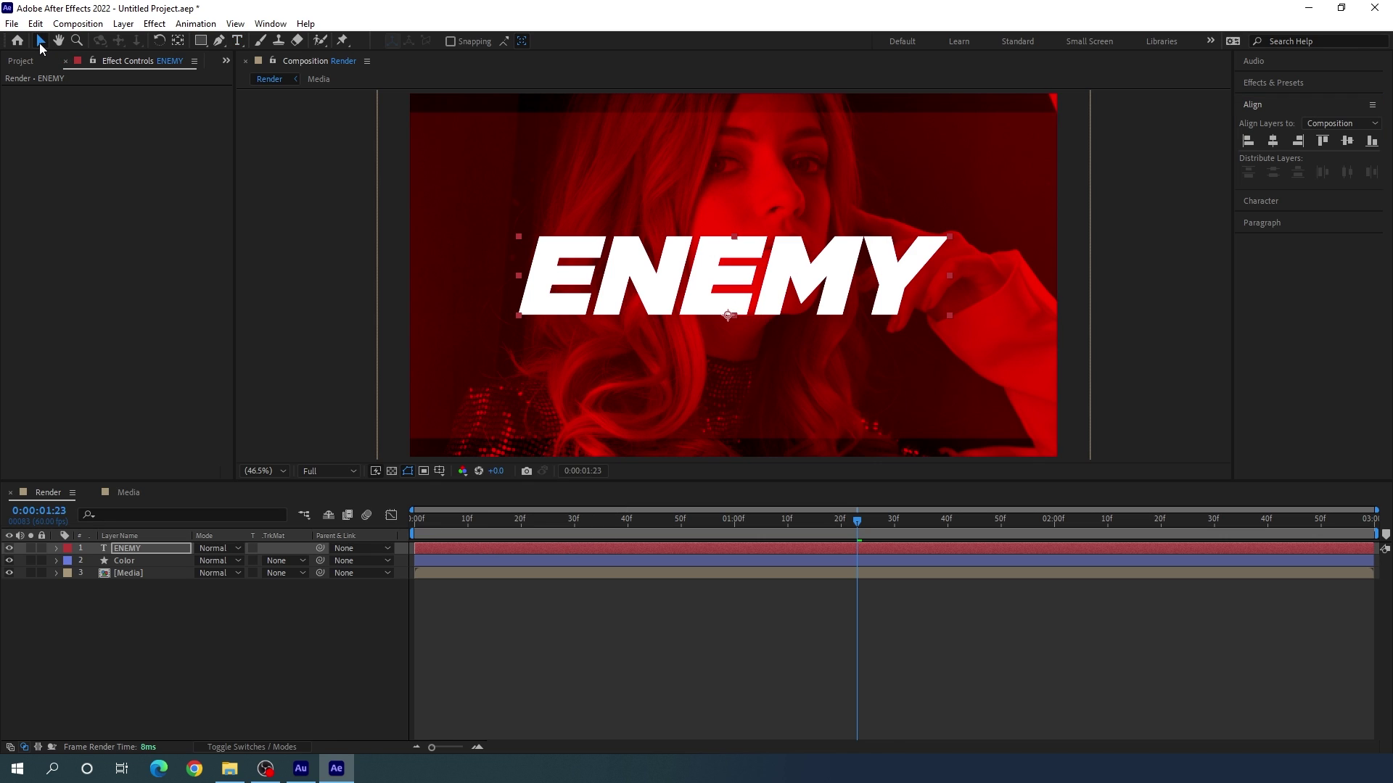
click(142, 550)
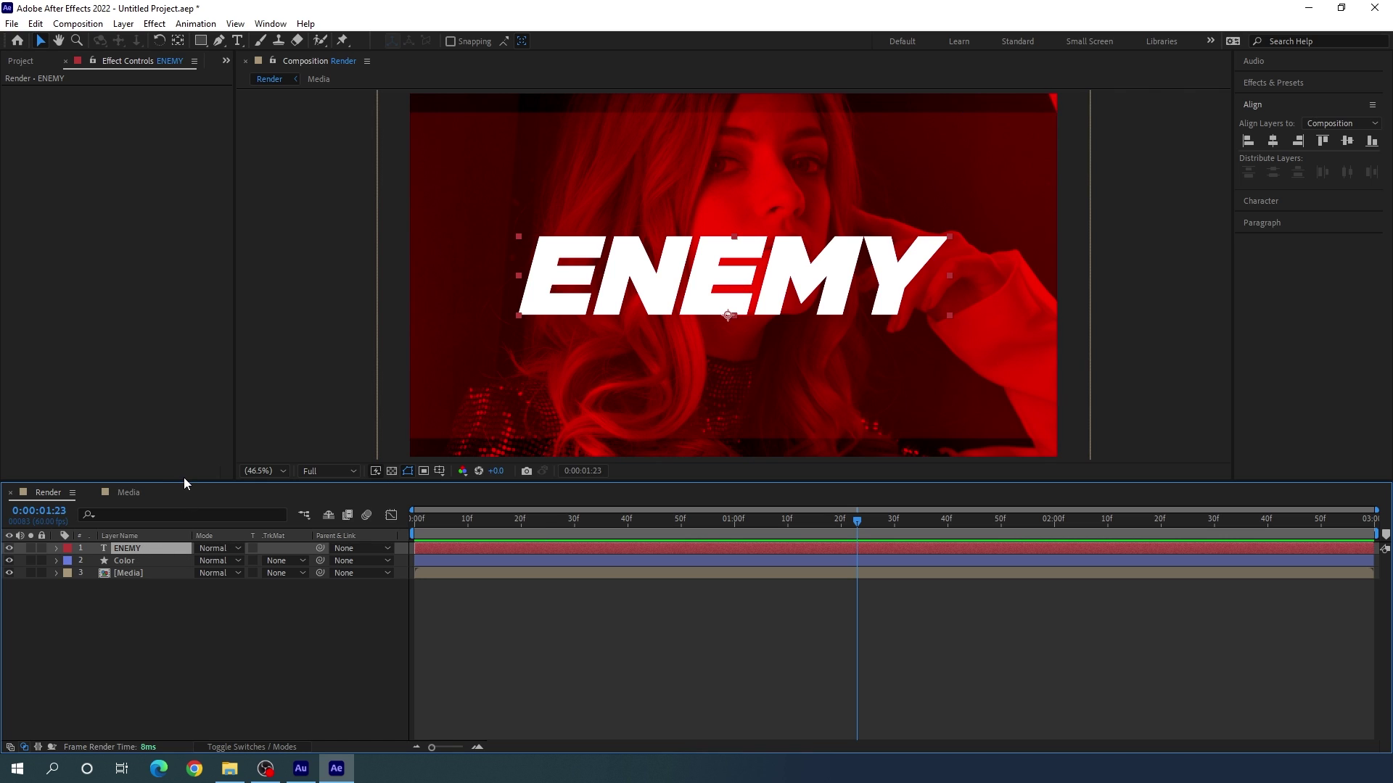
click(178, 41)
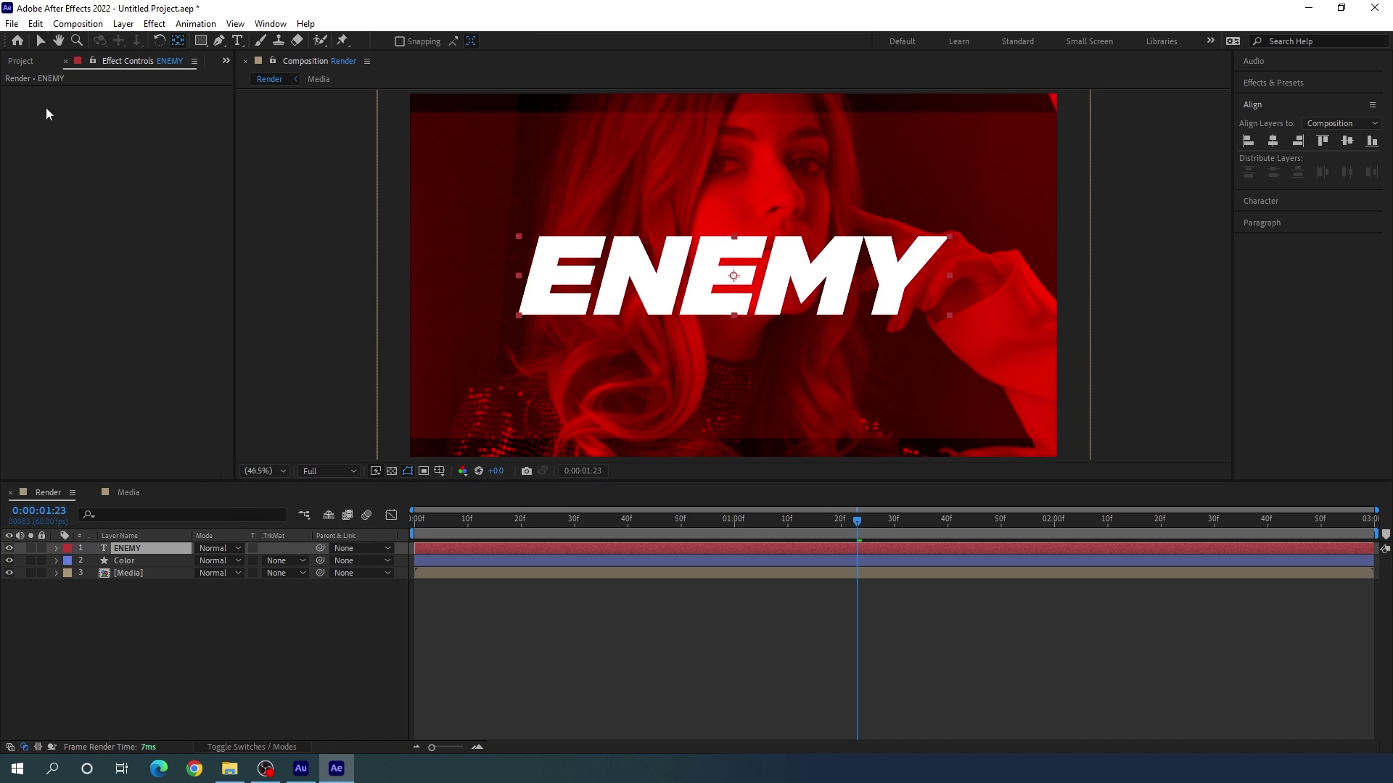
click(41, 45)
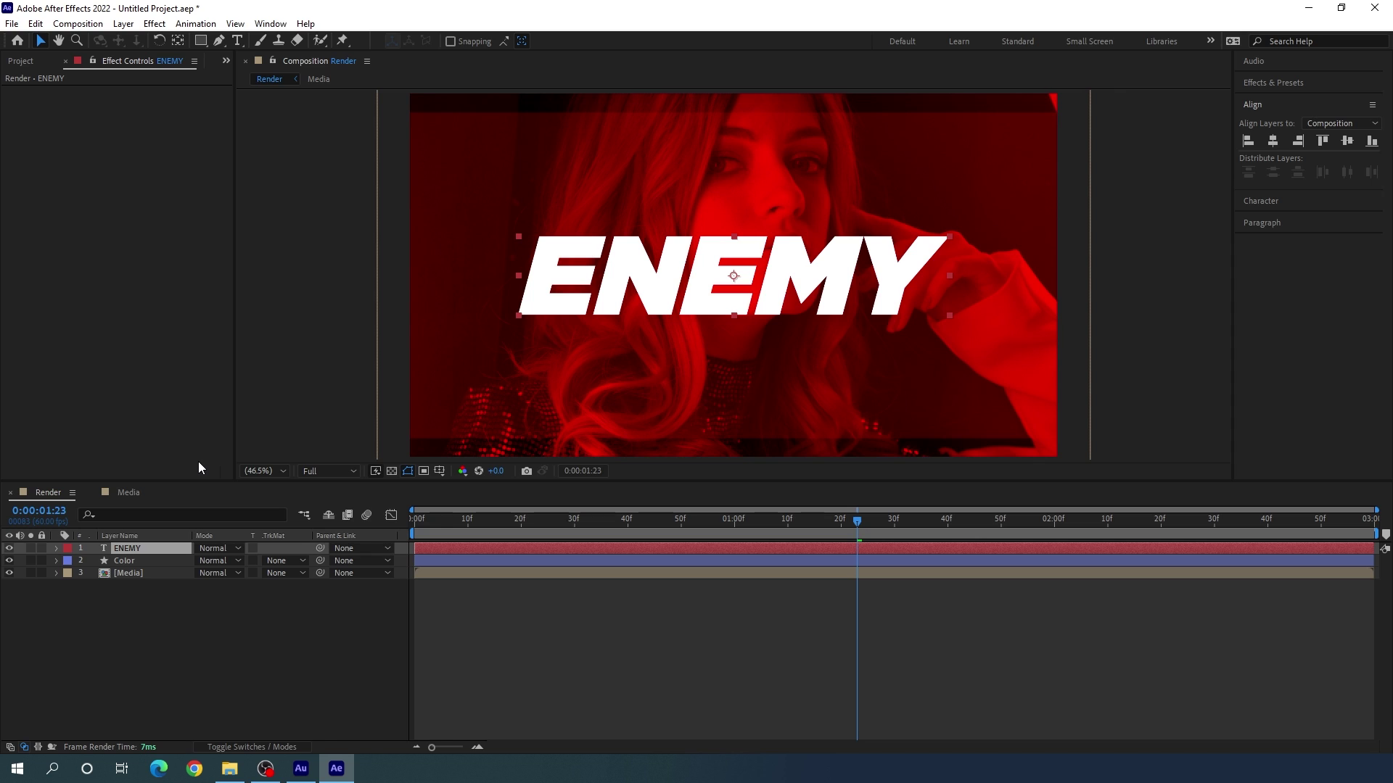
Add a Position text animator to the ENEMY layer and set its position to 0.0, 300.0.
click(56, 550)
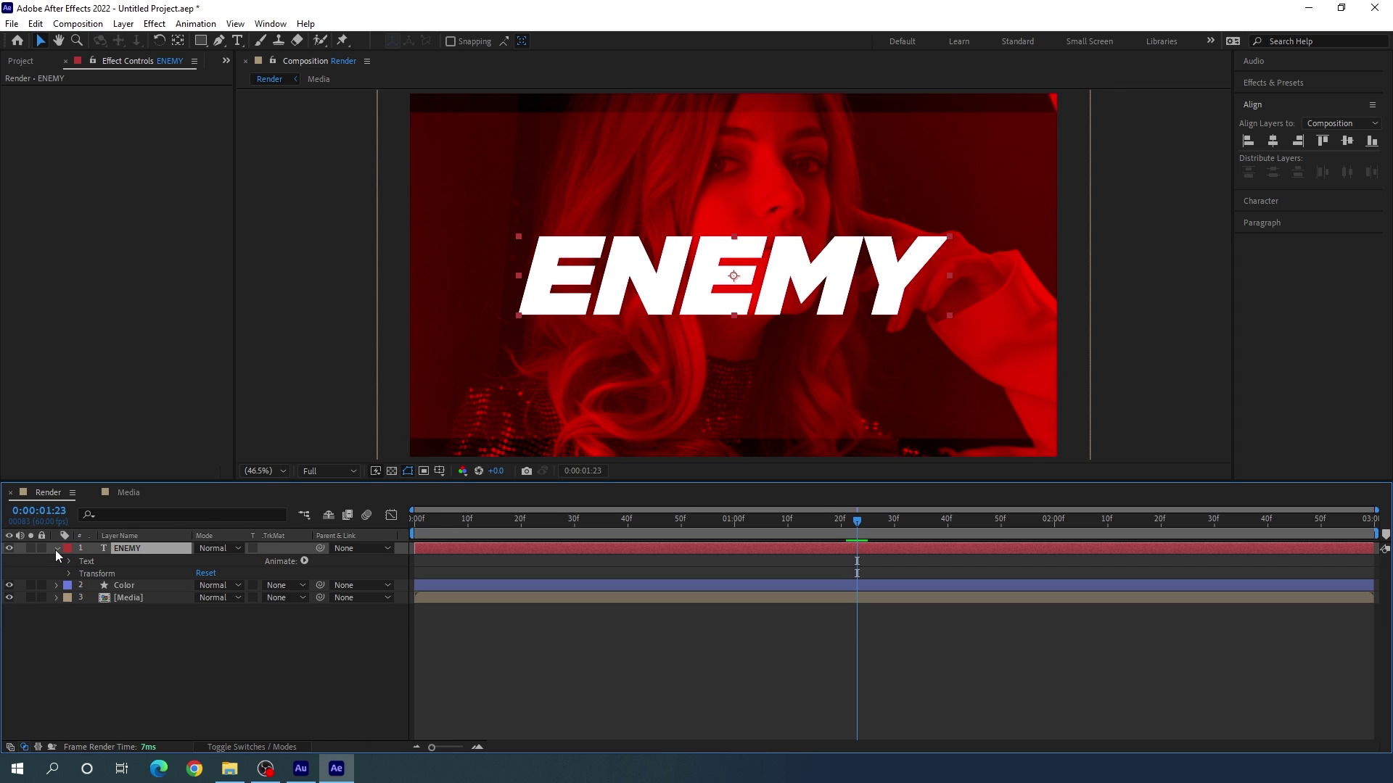
click(304, 561)
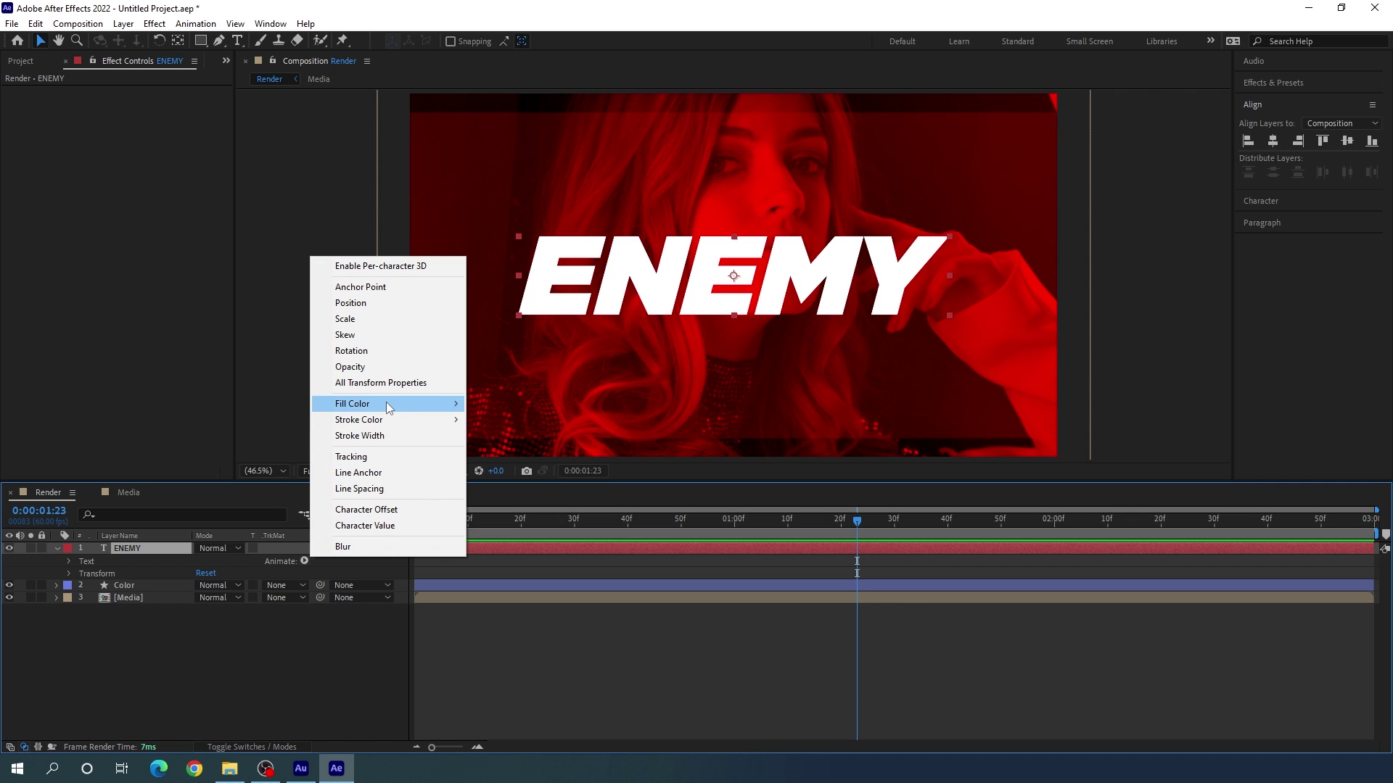
click(368, 305)
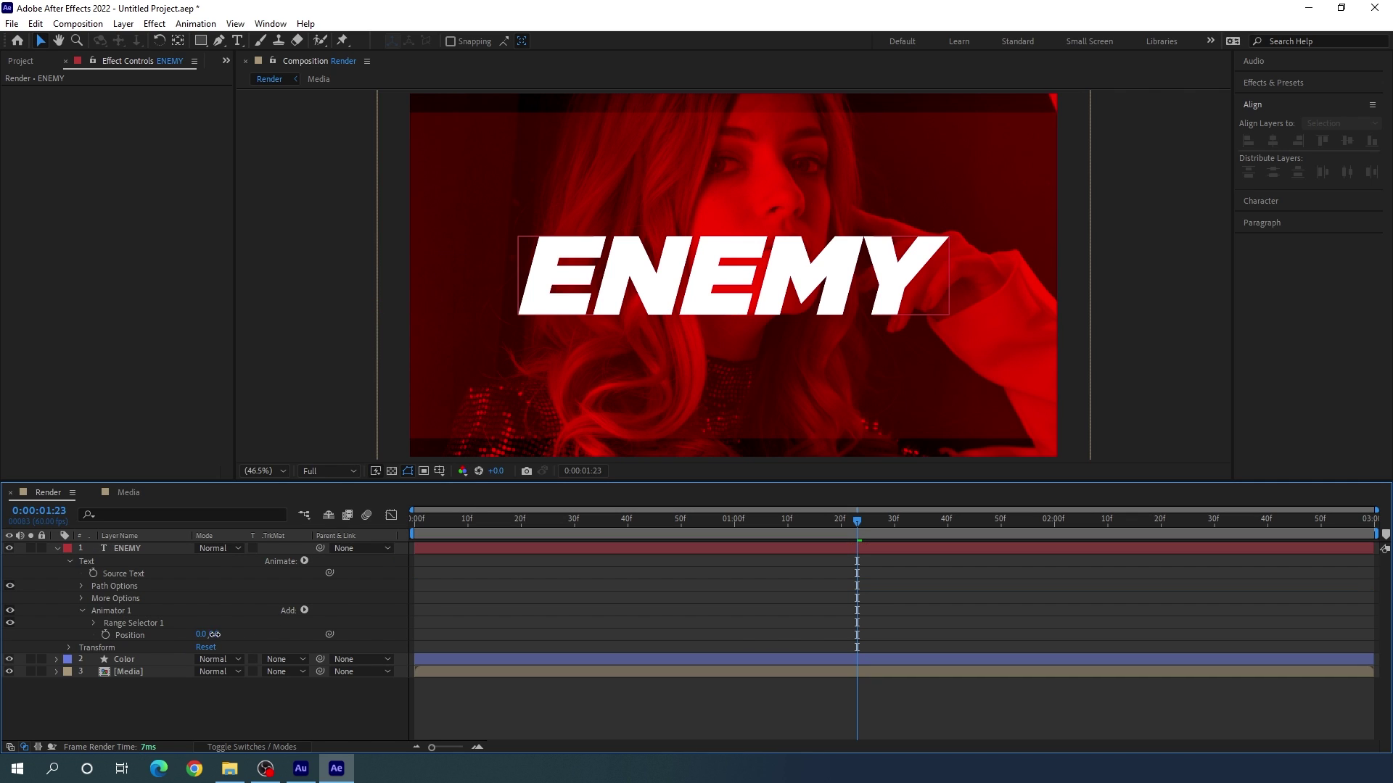
text(300)
key(Return)
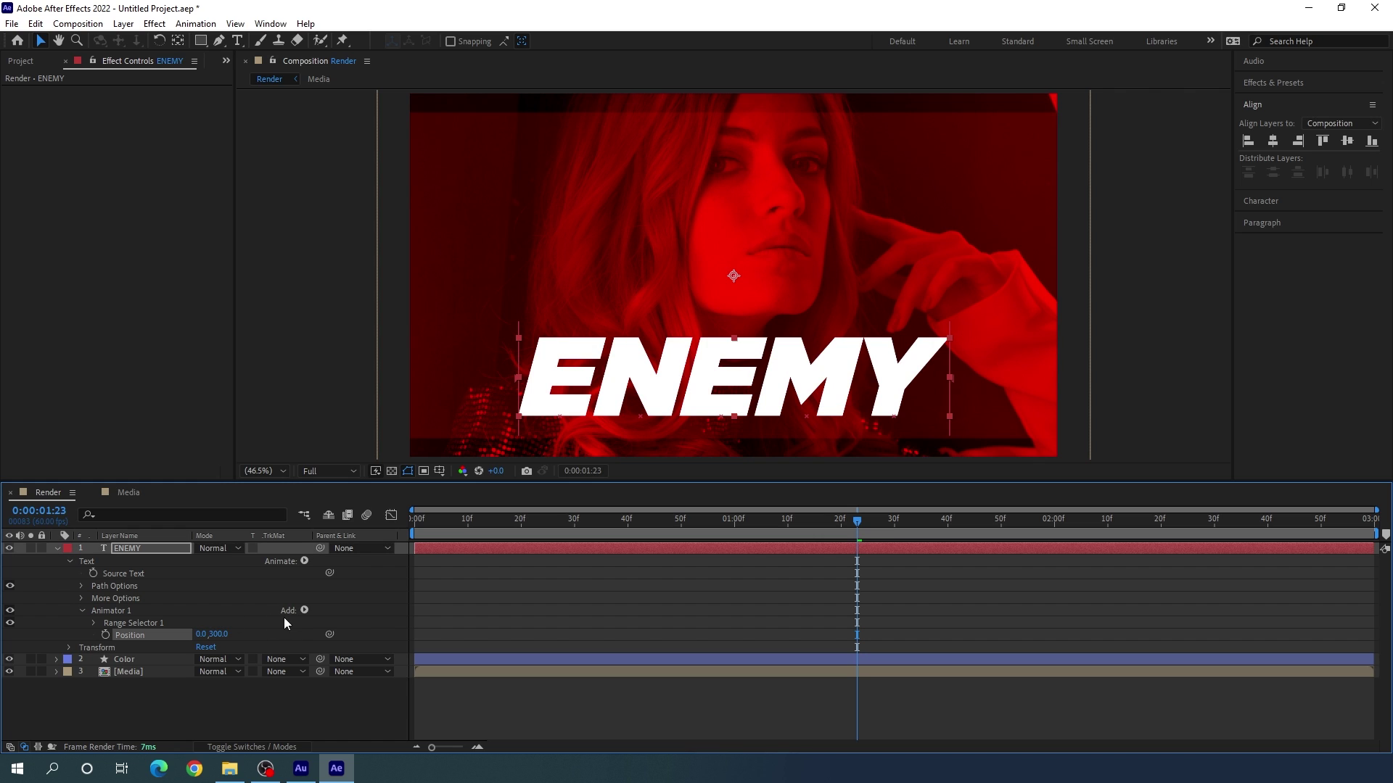
Add an Opacity property to the ENEMY layer's Animator 1 and set it to 0%.
click(305, 610)
mouse_move(341, 615)
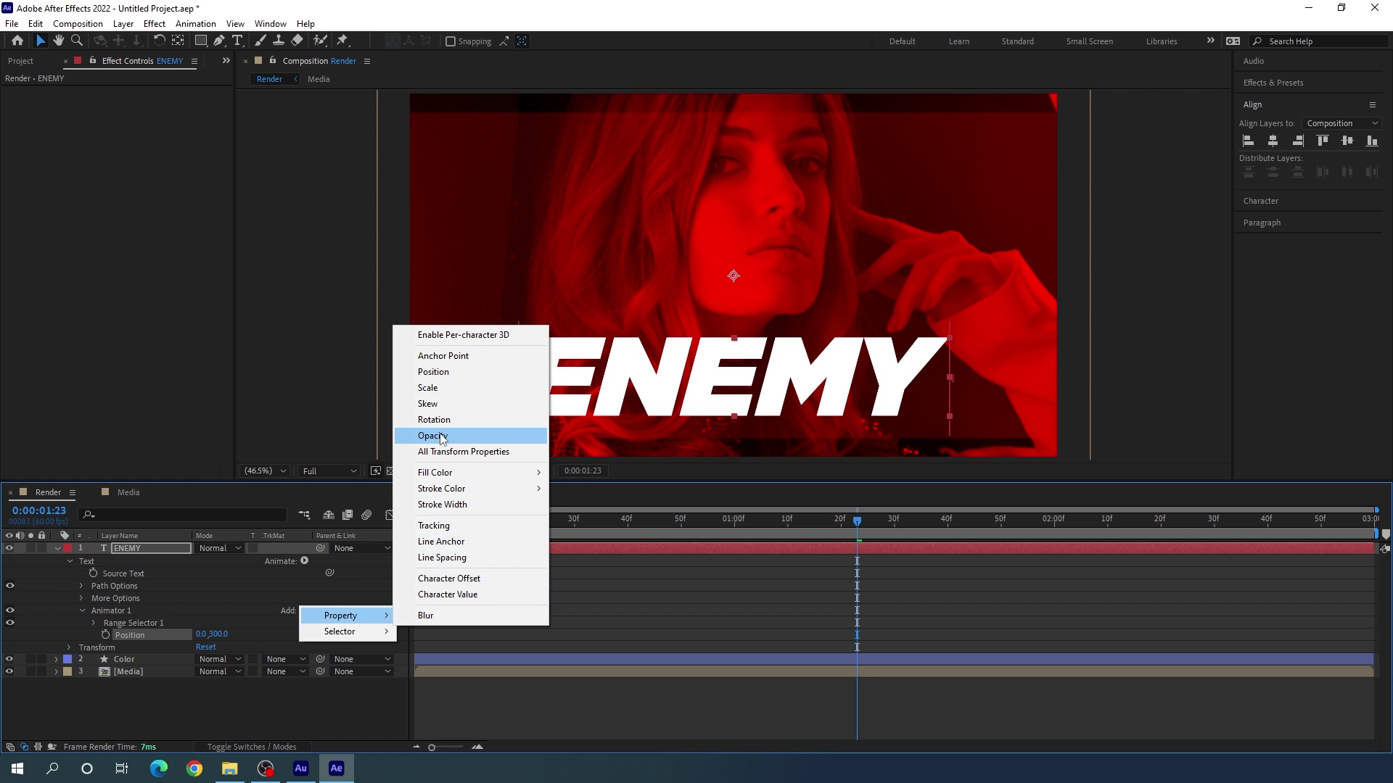
click(433, 435)
click(203, 647)
text(0)
key(Return)
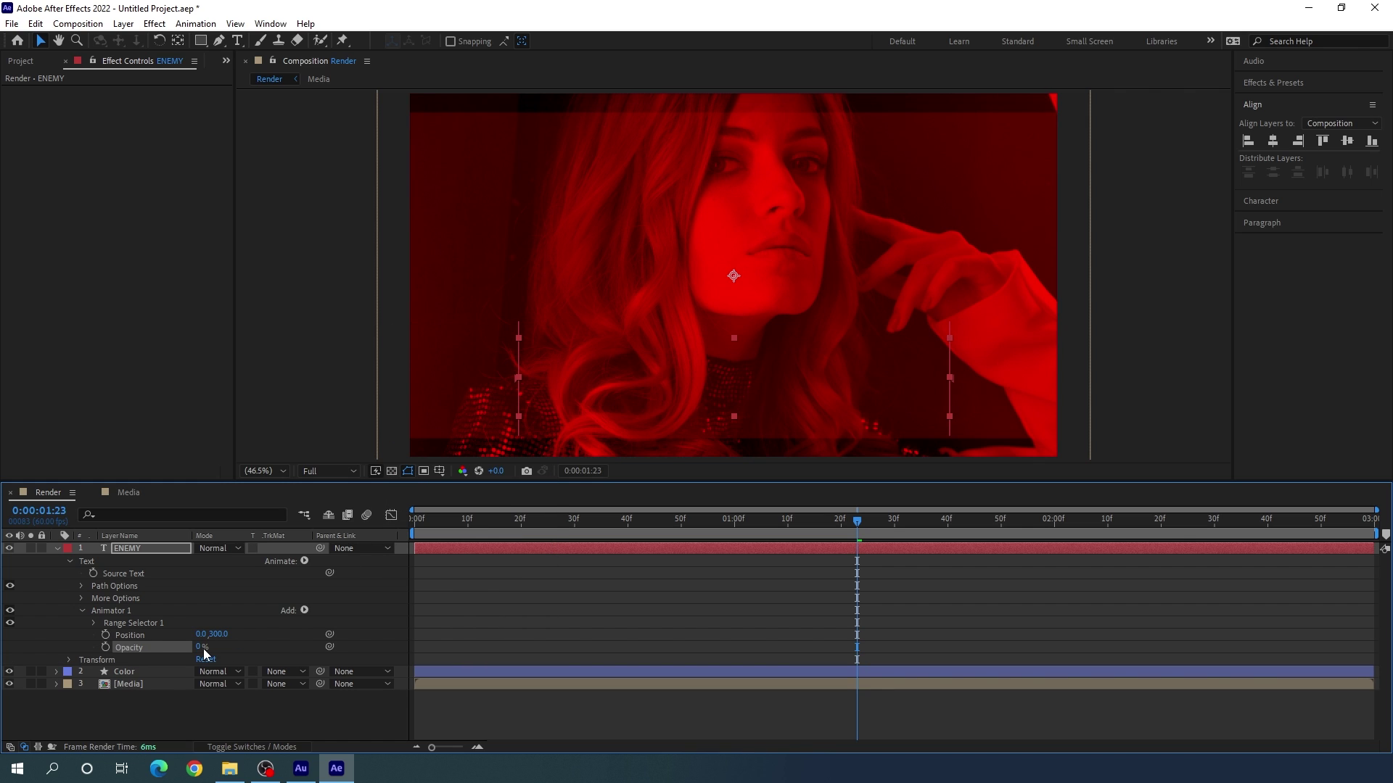
Expand Range Selector 1 and set its offset to 100% with the playhead at 0:00:01:30.
click(94, 624)
drag(840, 524, 894, 519)
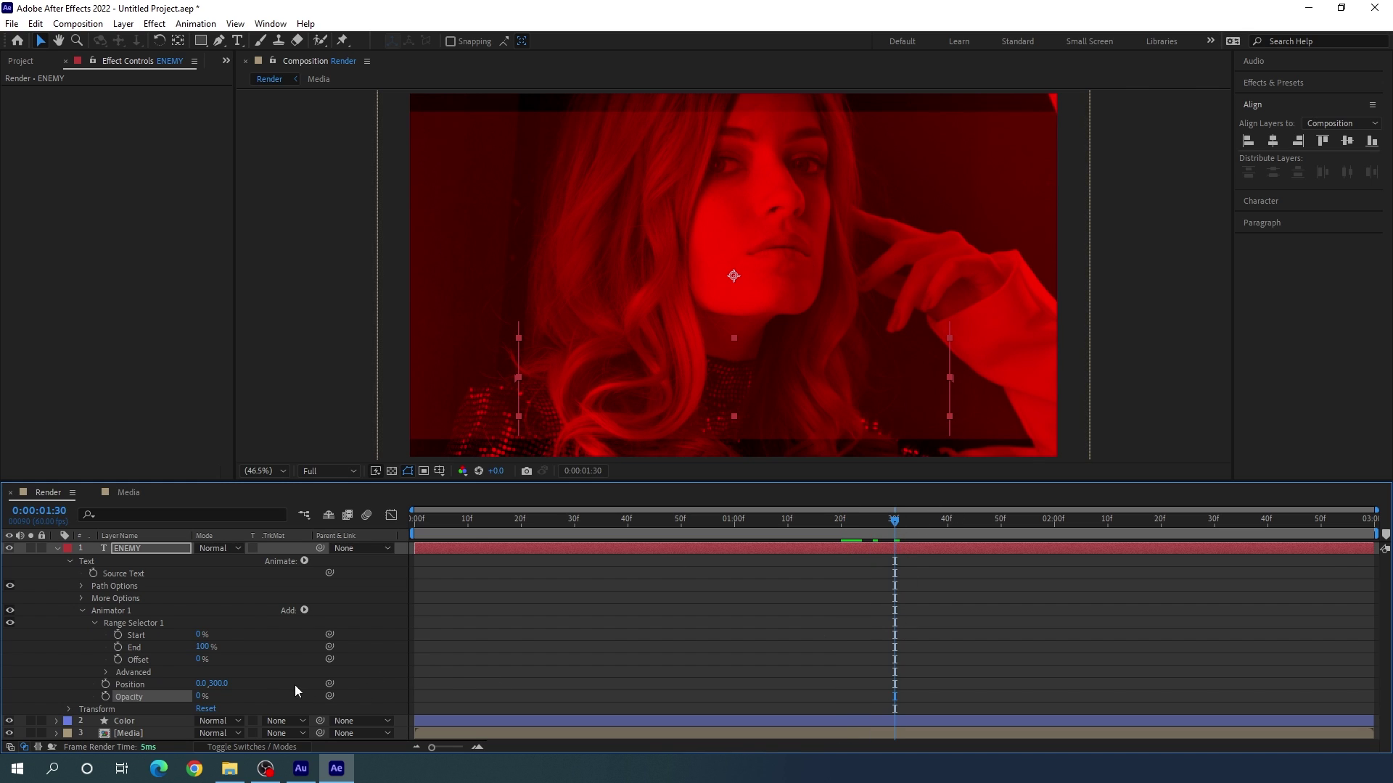
click(251, 684)
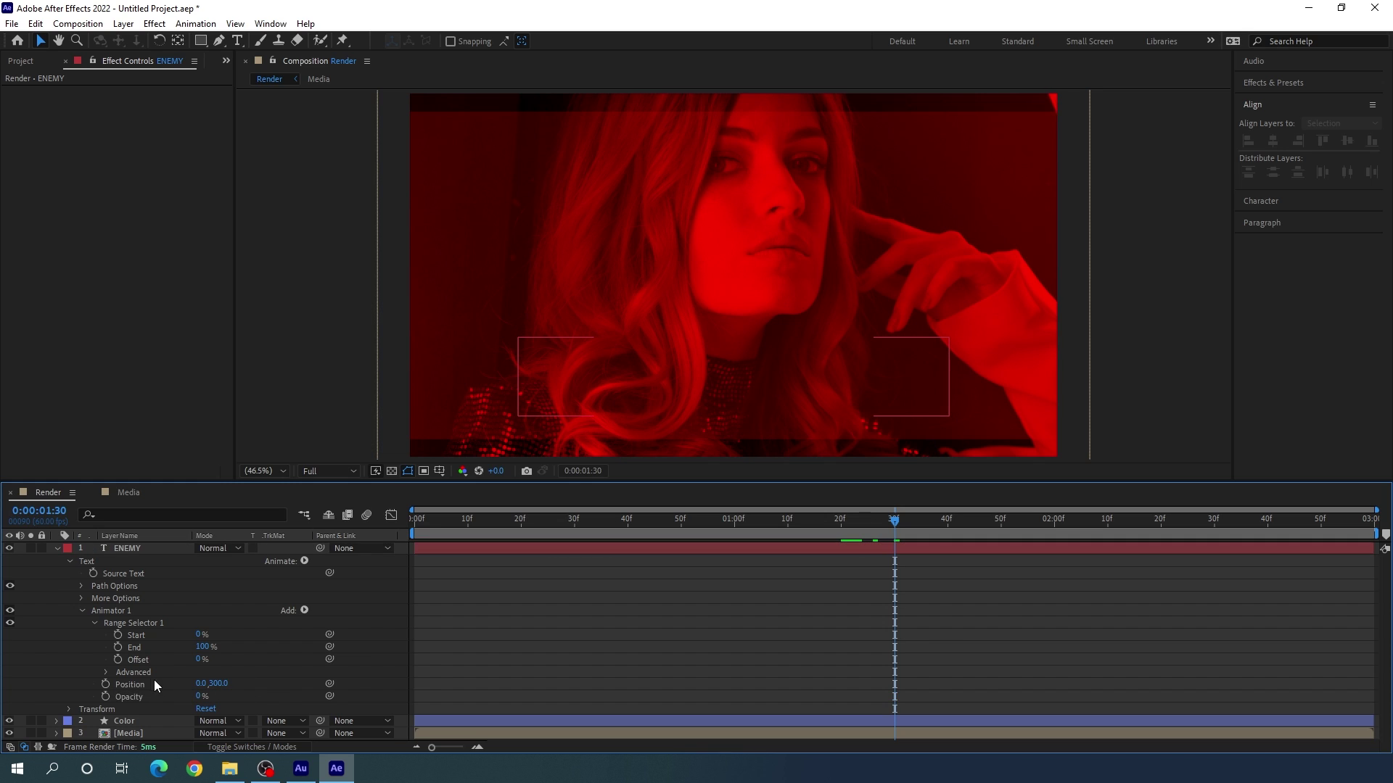
drag(200, 658, 304, 657)
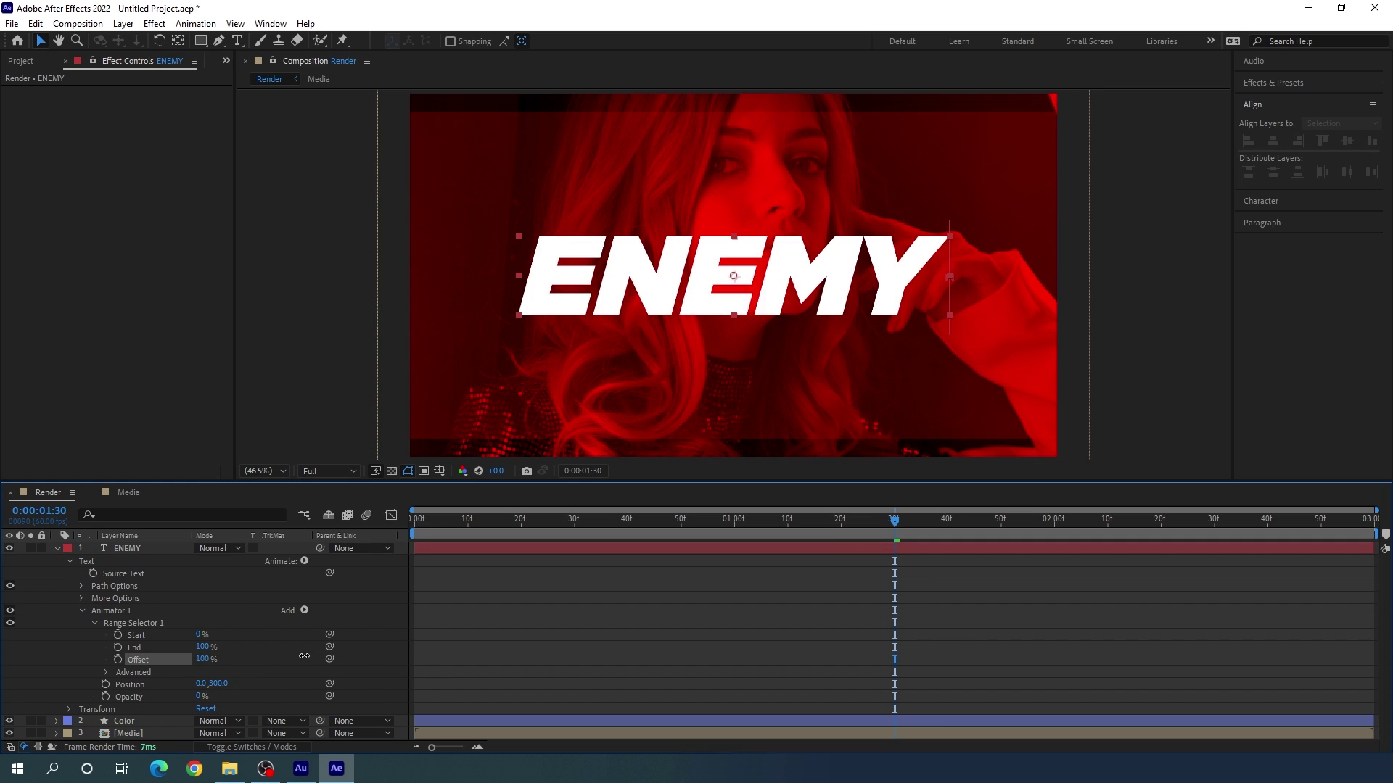
Keyframe the ENEMY layer's Range Selector 1 offset at 100% at 0:00:01:30 and at -100% at 0:00:00:30.
click(118, 660)
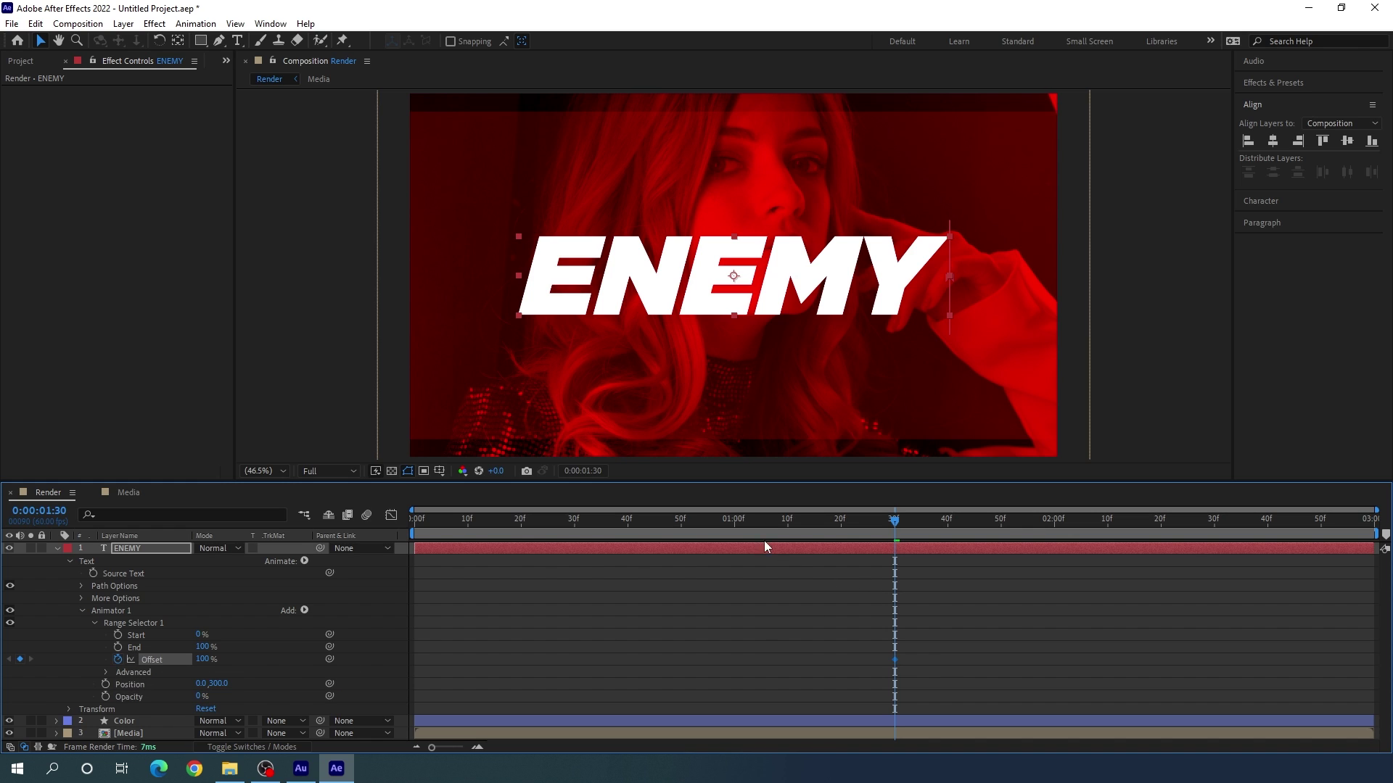
drag(731, 524, 573, 512)
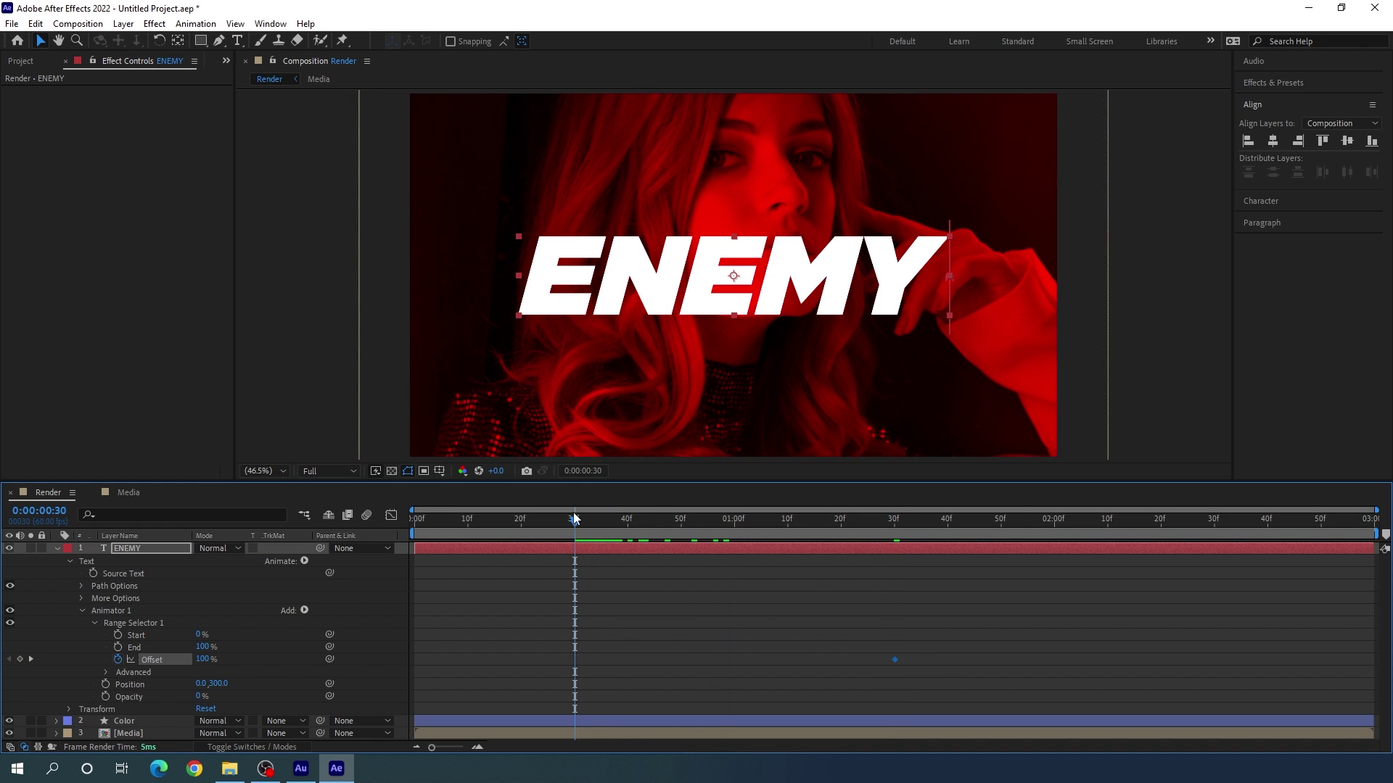
click(203, 659)
text(-100)
key(Return)
drag(575, 532, 686, 537)
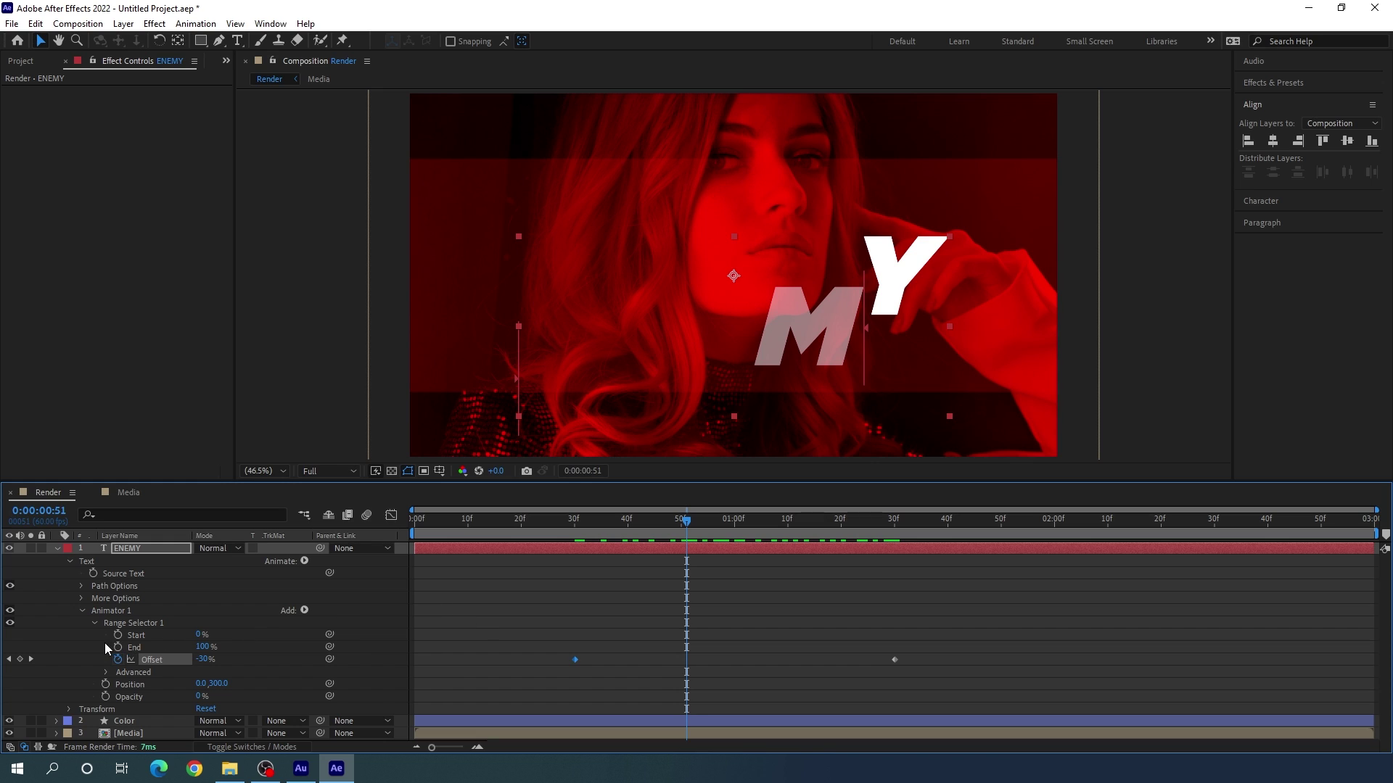
Set the shape in Range Selector 1's advanced options to Ramp Up.
click(105, 672)
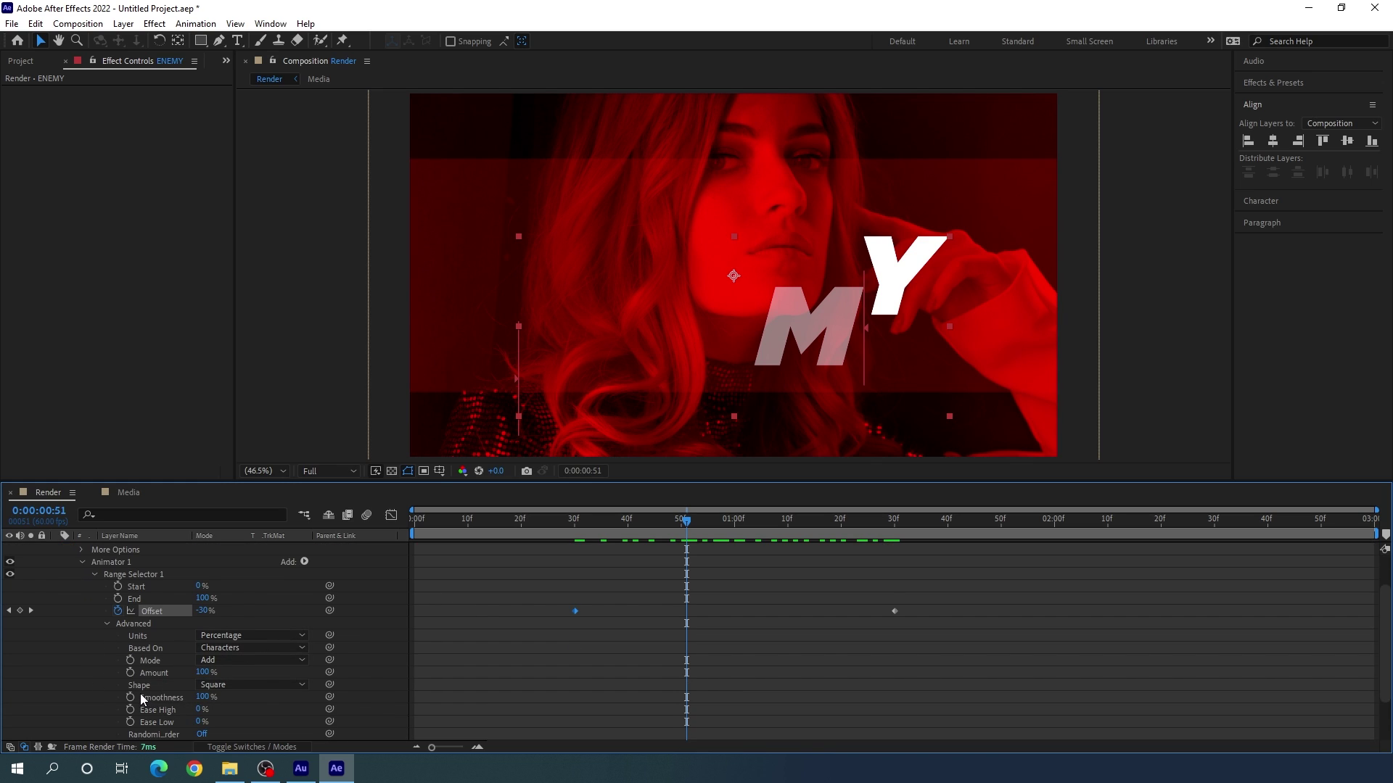
click(239, 685)
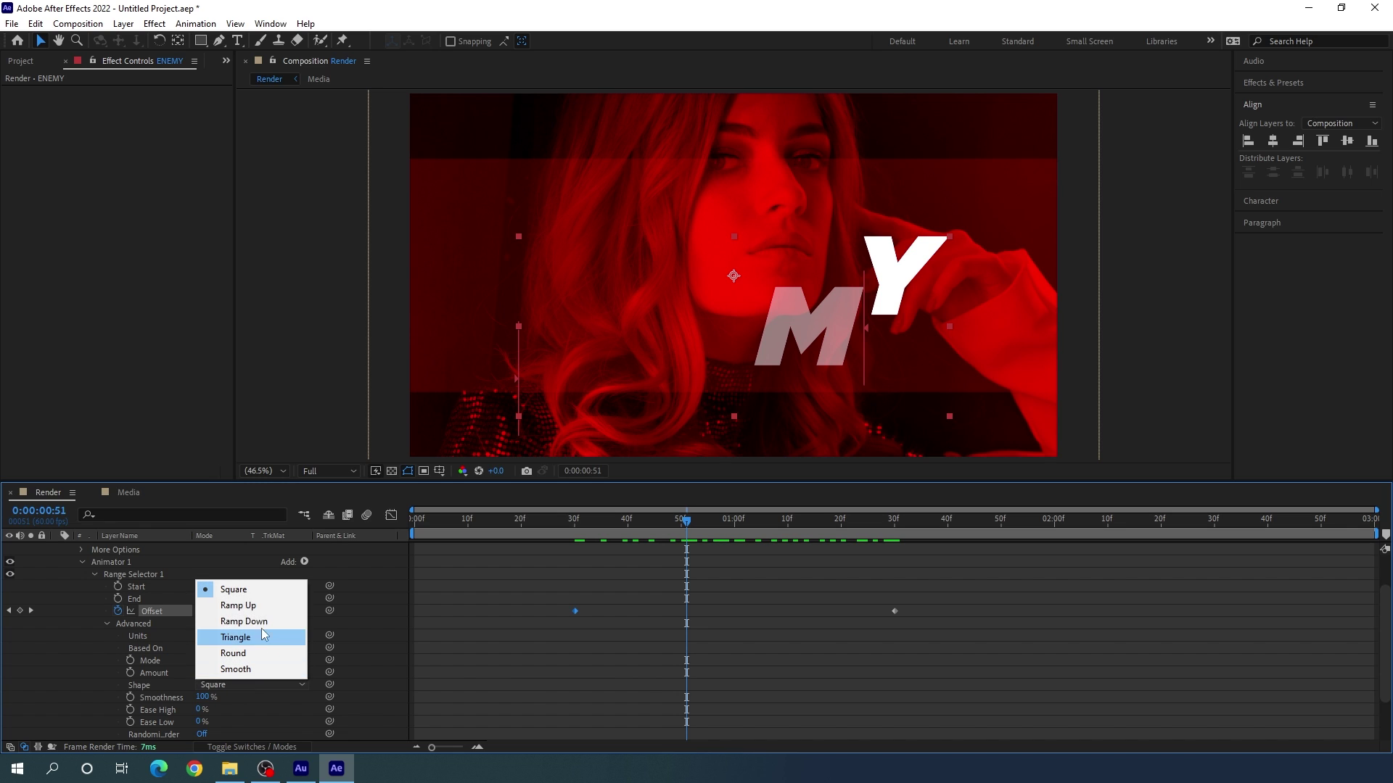
click(245, 608)
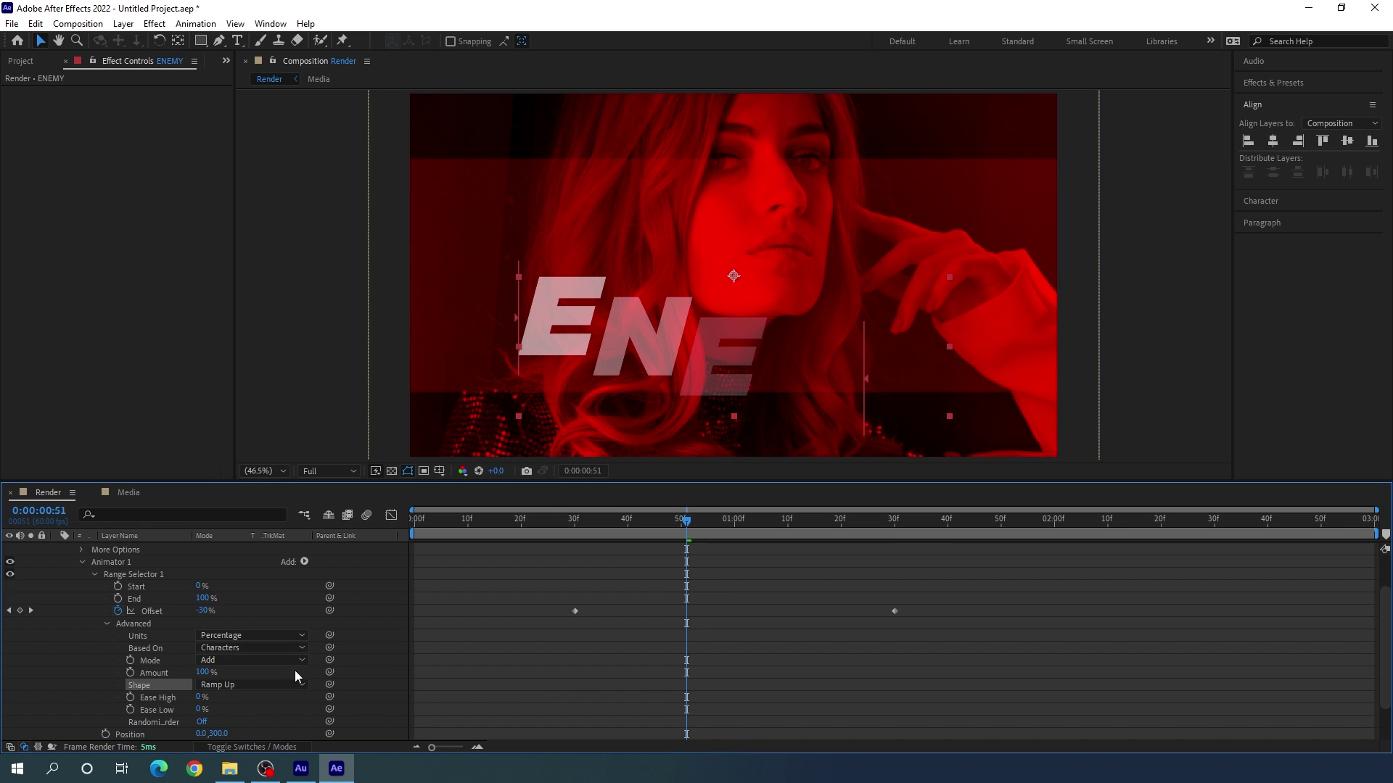
Set Range Selector 1's Ease High to 30% and Ease Low to 100%, and preview the text animation.
click(190, 699)
click(200, 697)
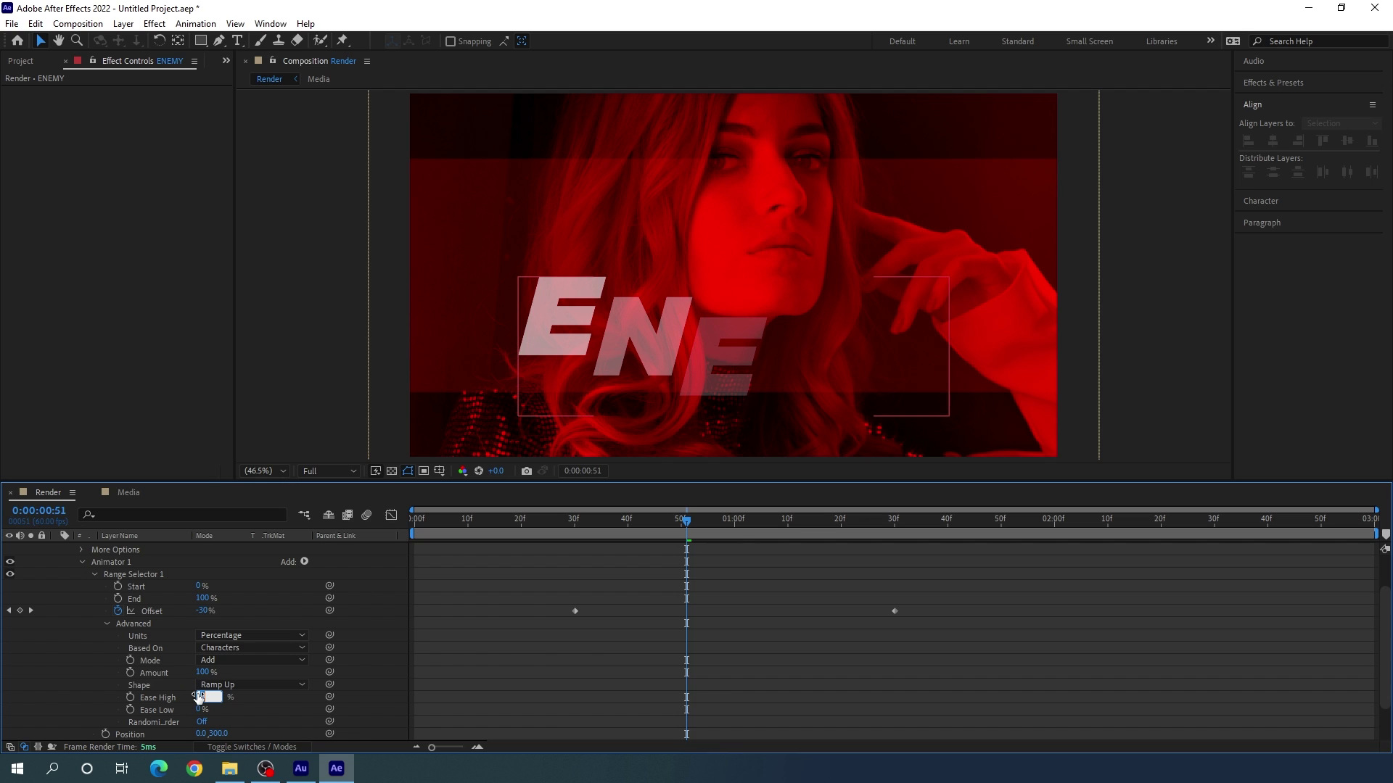
key(Return)
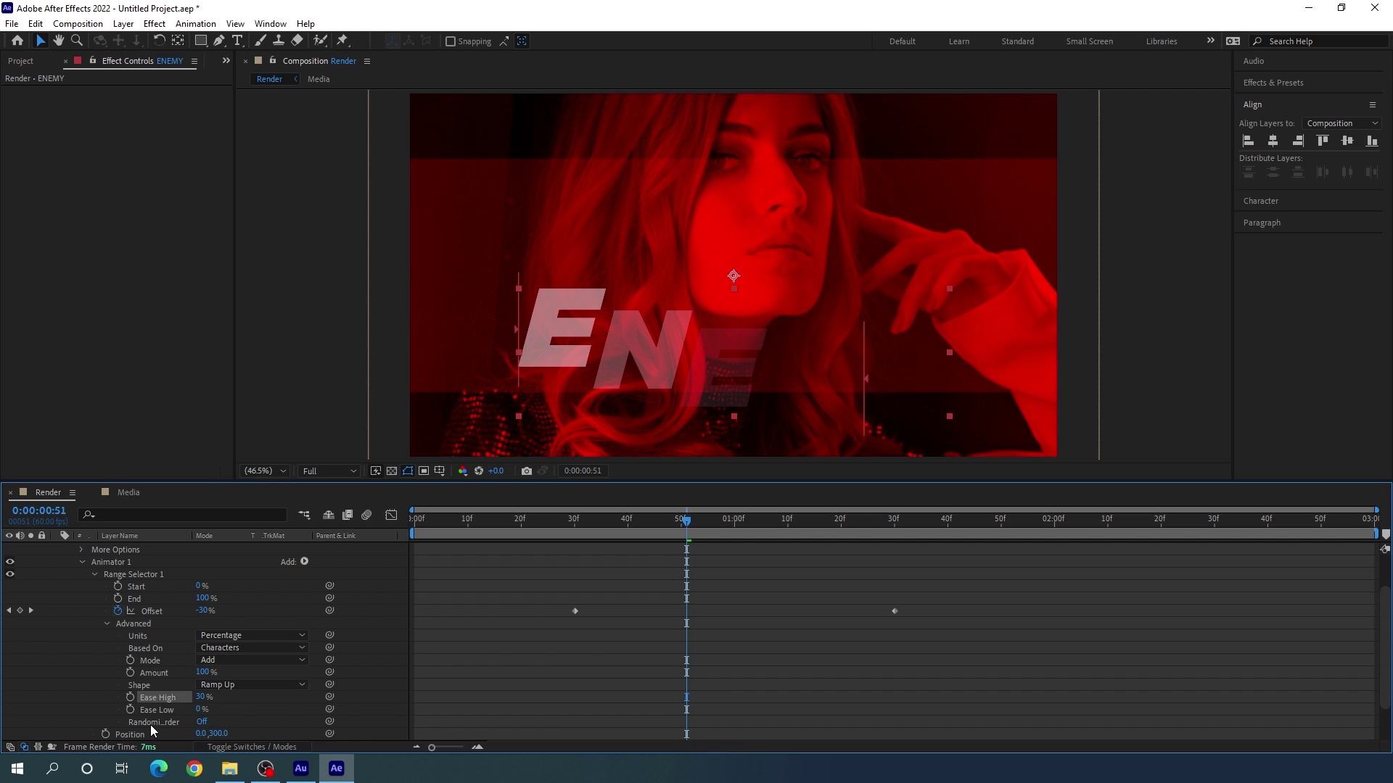
click(198, 711)
text(100)
key(Return)
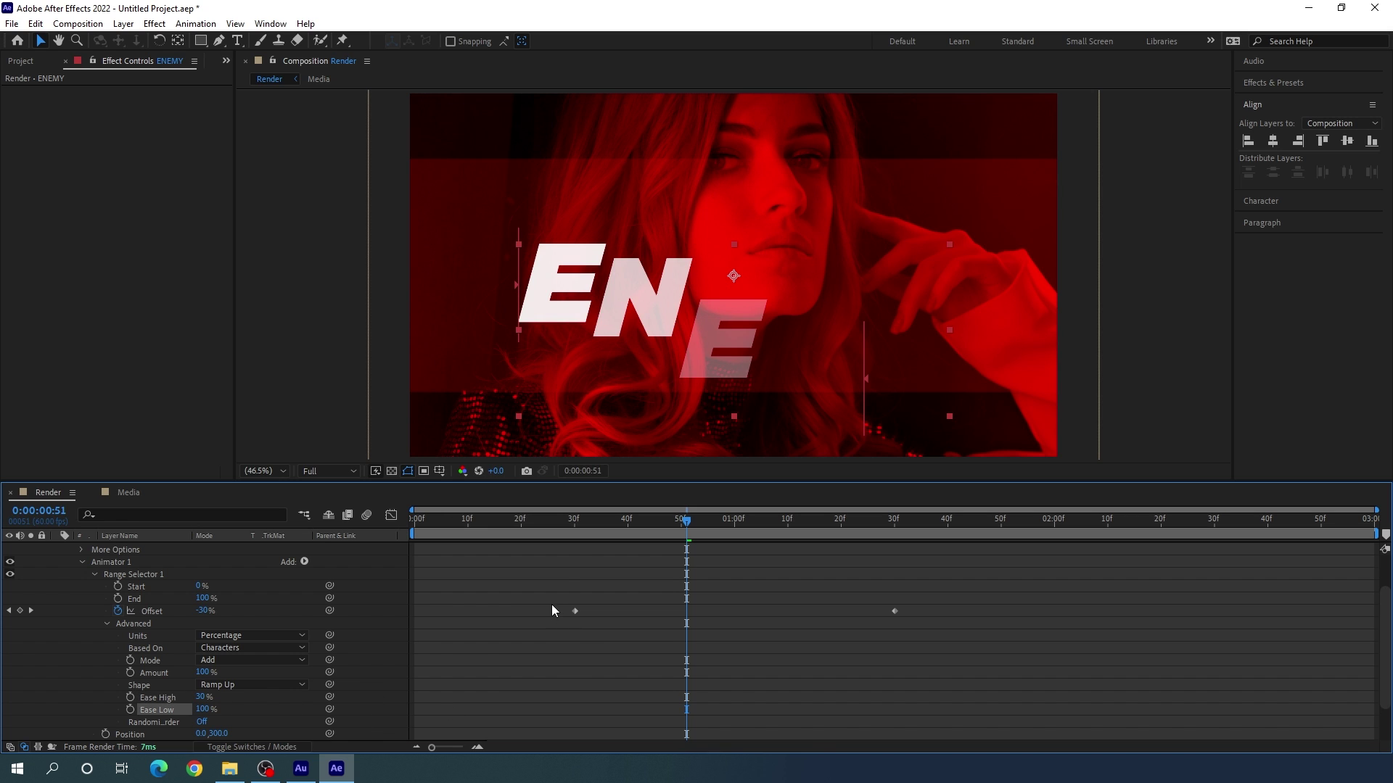
click(567, 522)
key(space)
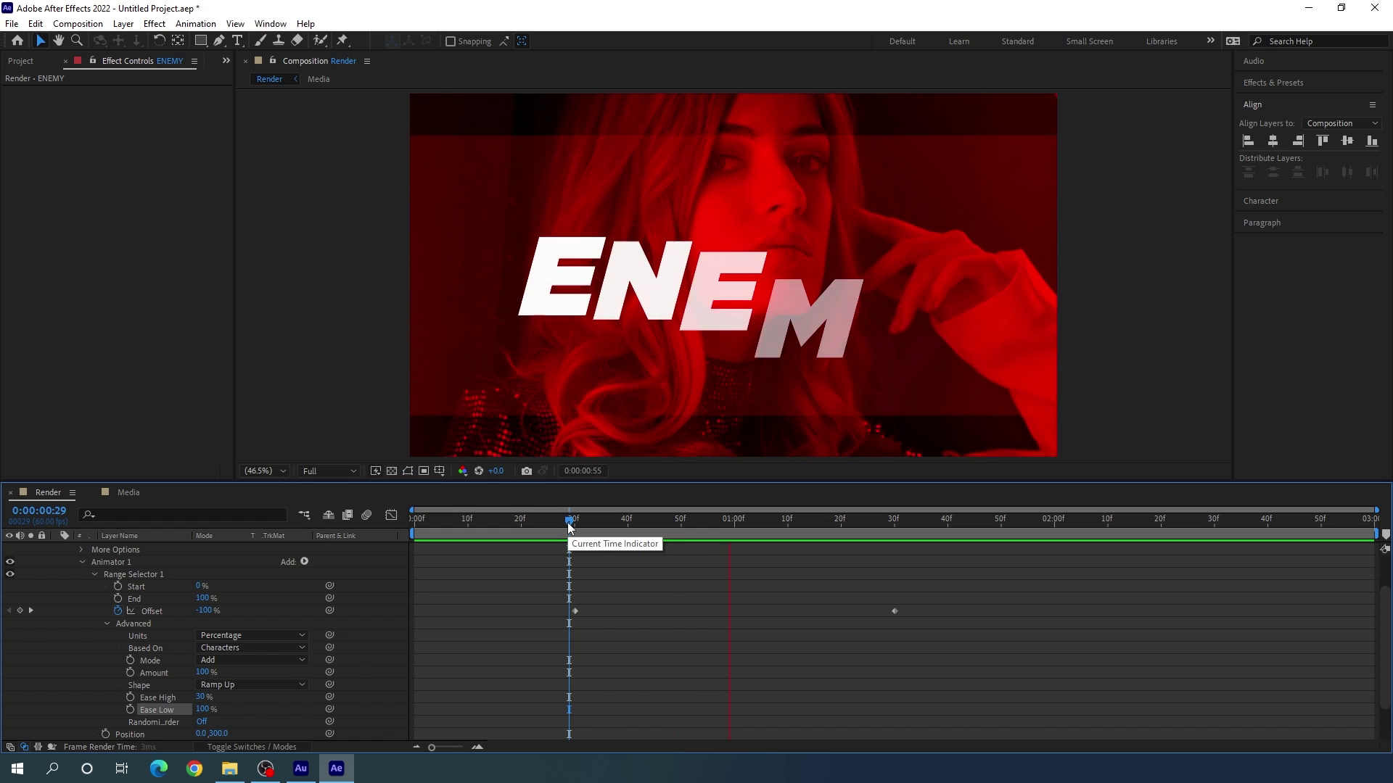
key(space)
scroll(84, 595, up, 2)
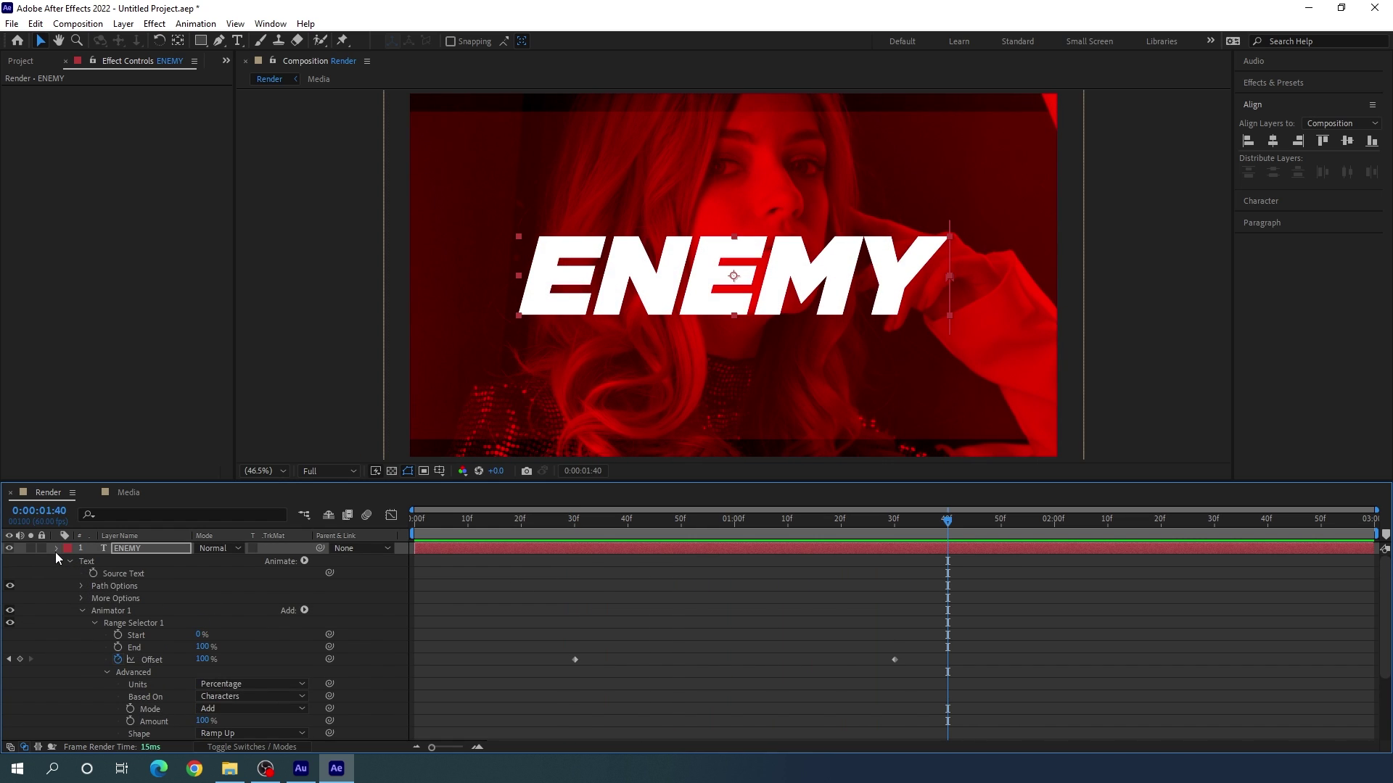
Duplicate the ENEMY layer with the playhead at 0:00:01:24 and place the copy beneath the original.
click(56, 548)
click(861, 519)
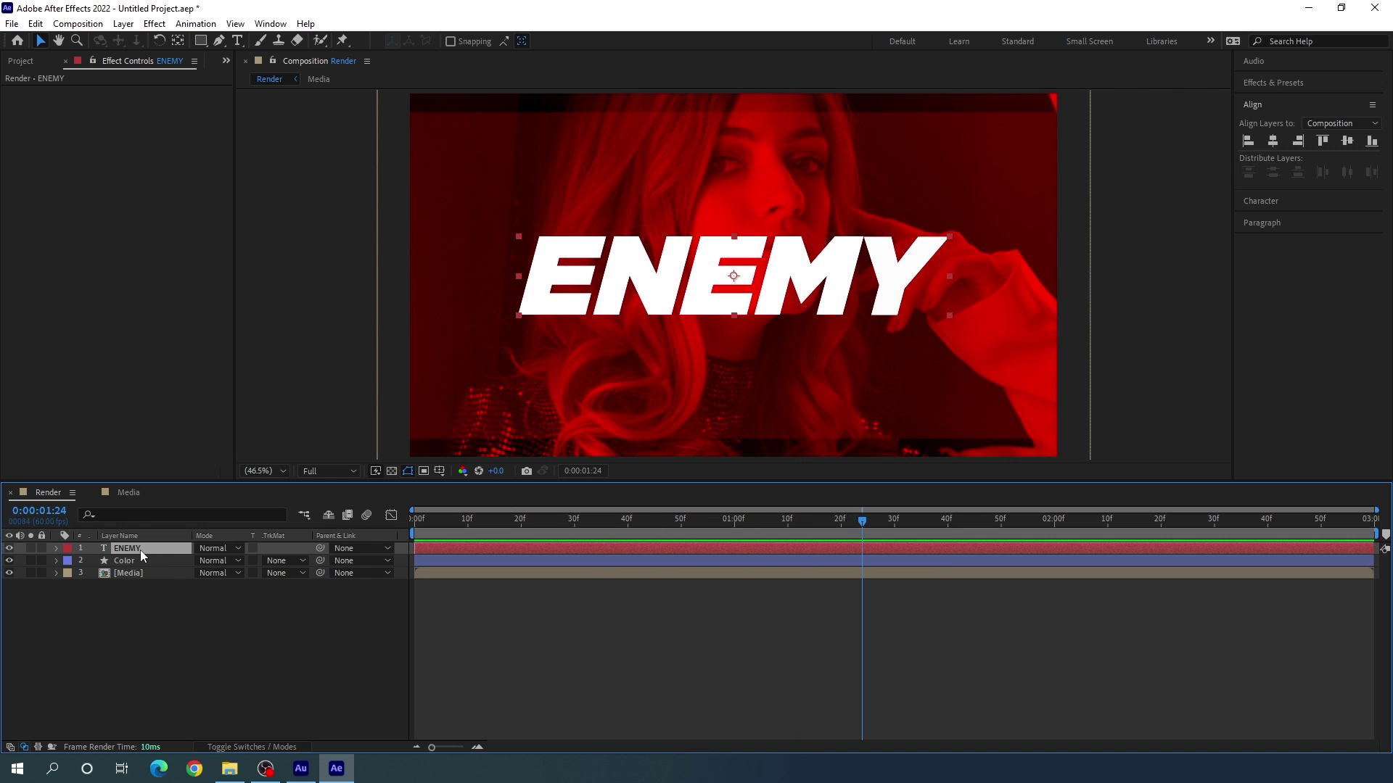
key(ctrl+d)
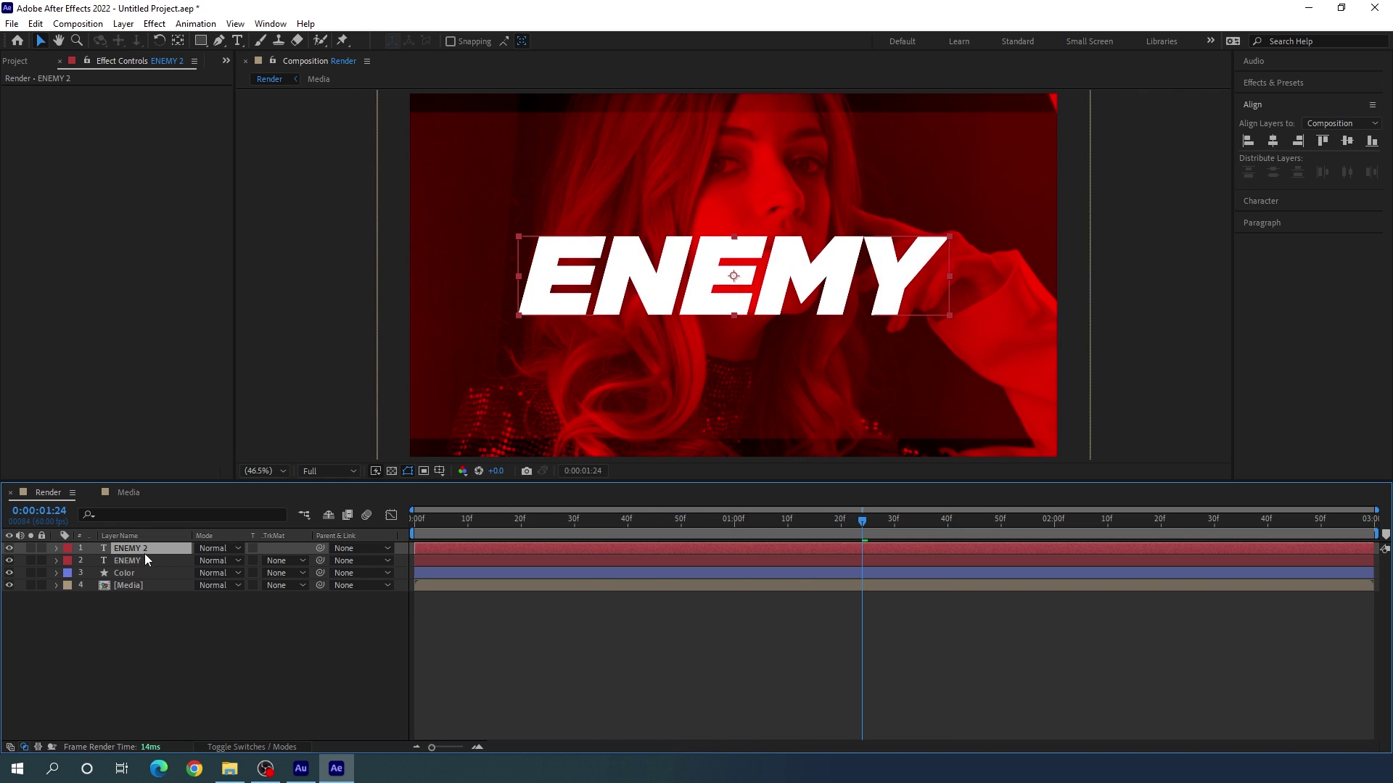
drag(142, 550, 141, 564)
Set the font size of the duplicate ENEMY 2 text to 1200 px.
click(238, 41)
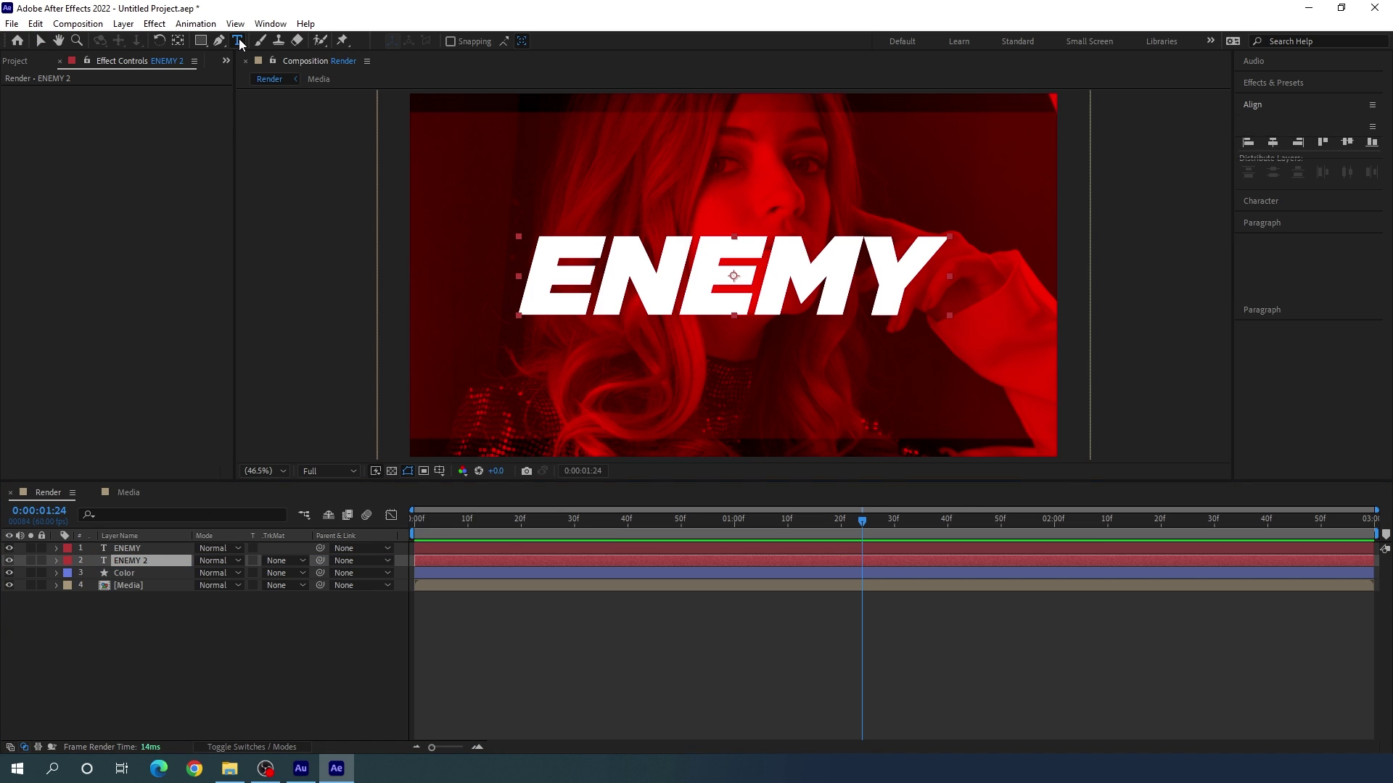
double_click(677, 302)
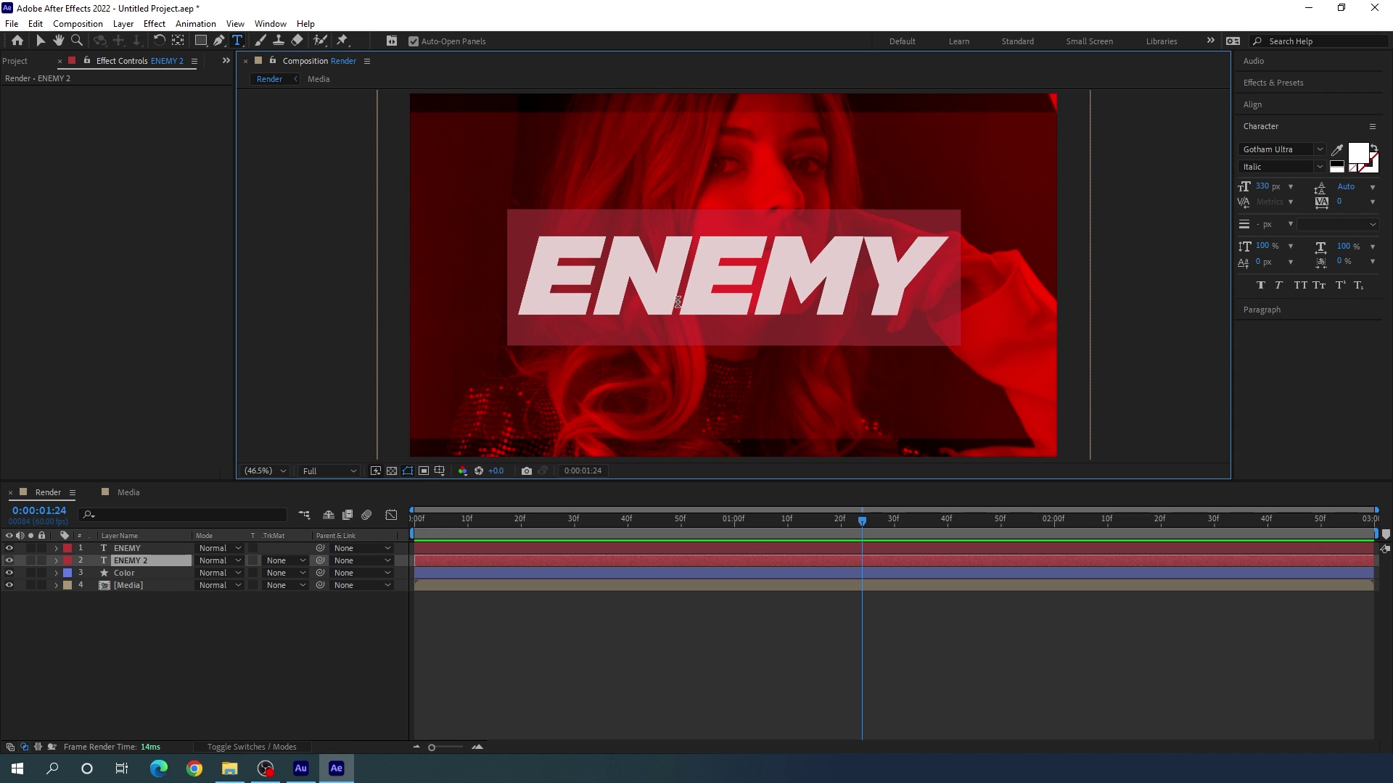
drag(1260, 193, 1305, 194)
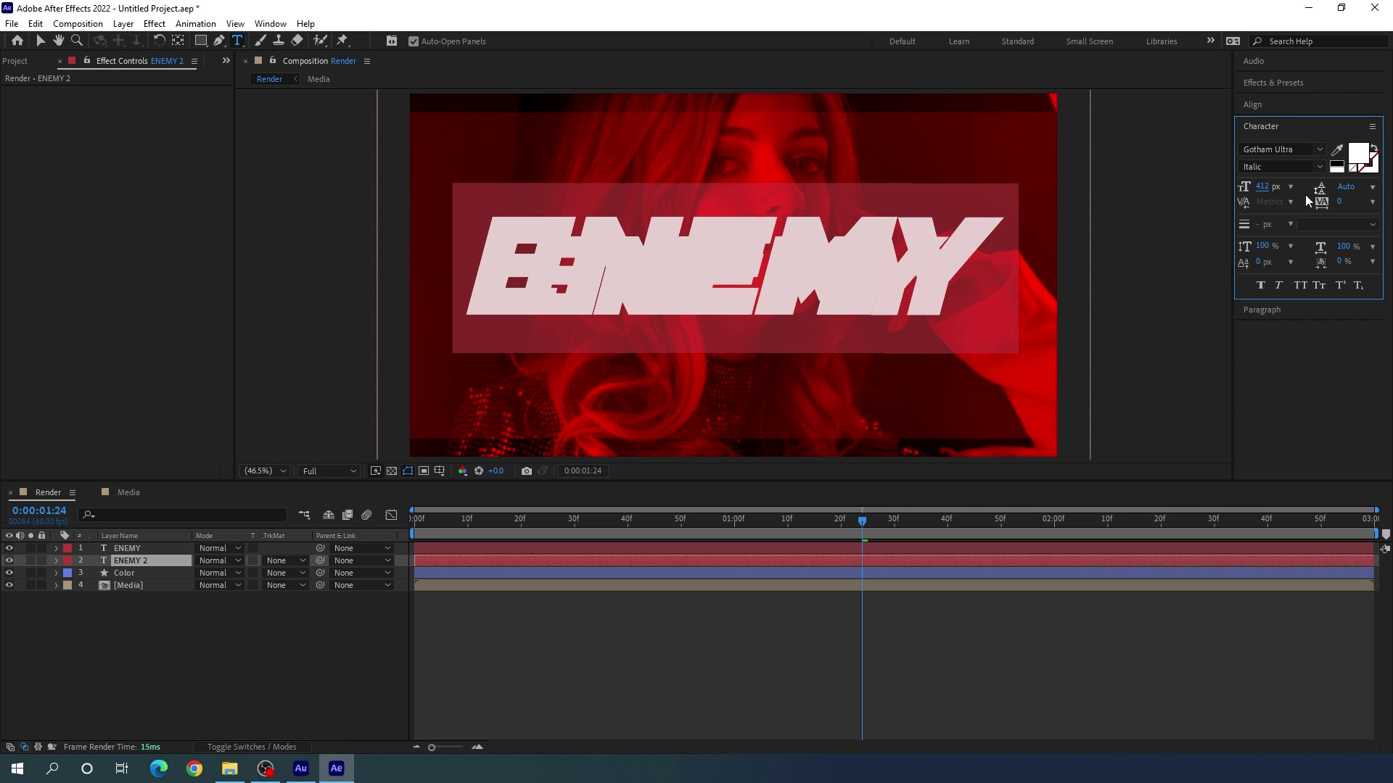
click(1264, 187)
text(1200)
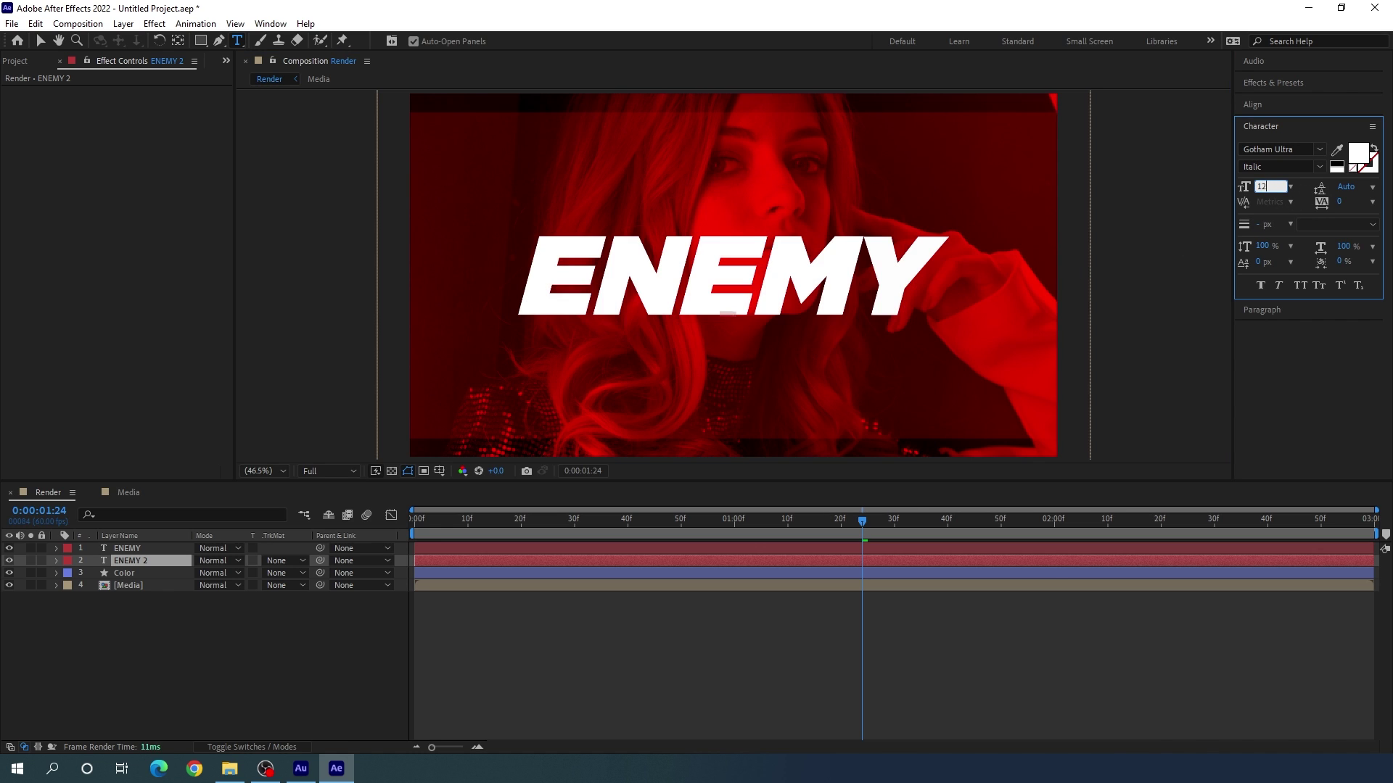
key(Return)
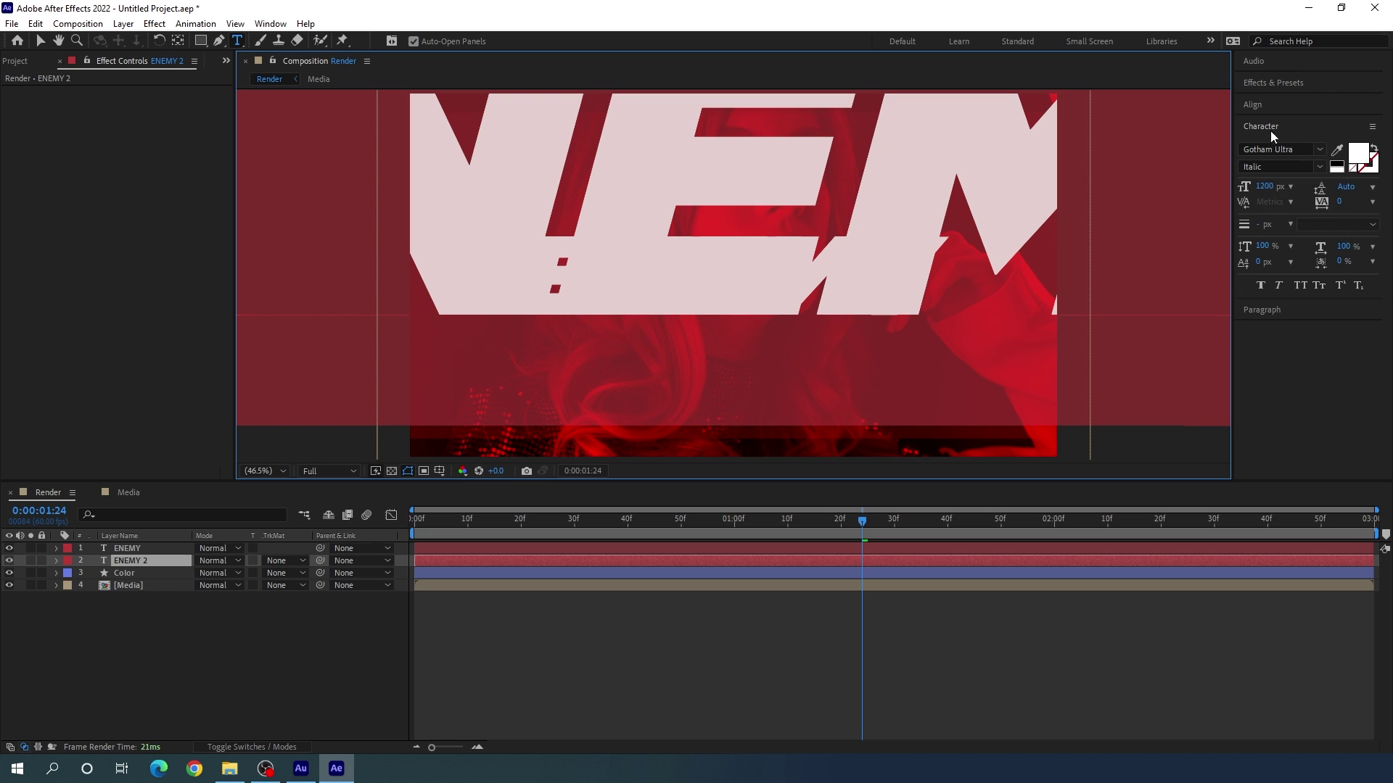
Center the ENEMY 2 layer vertically in the composition and move its anchor point to the text's center.
click(1262, 104)
click(1346, 142)
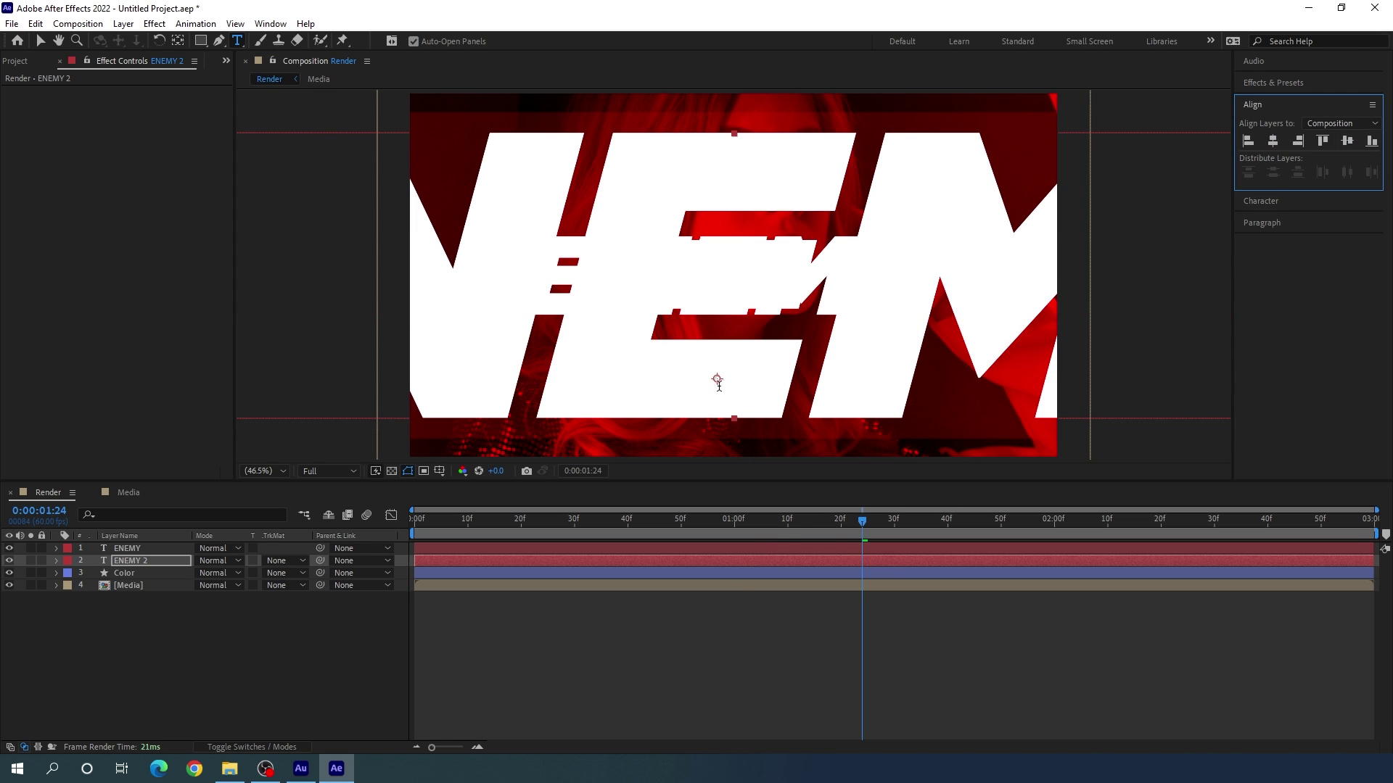
click(144, 562)
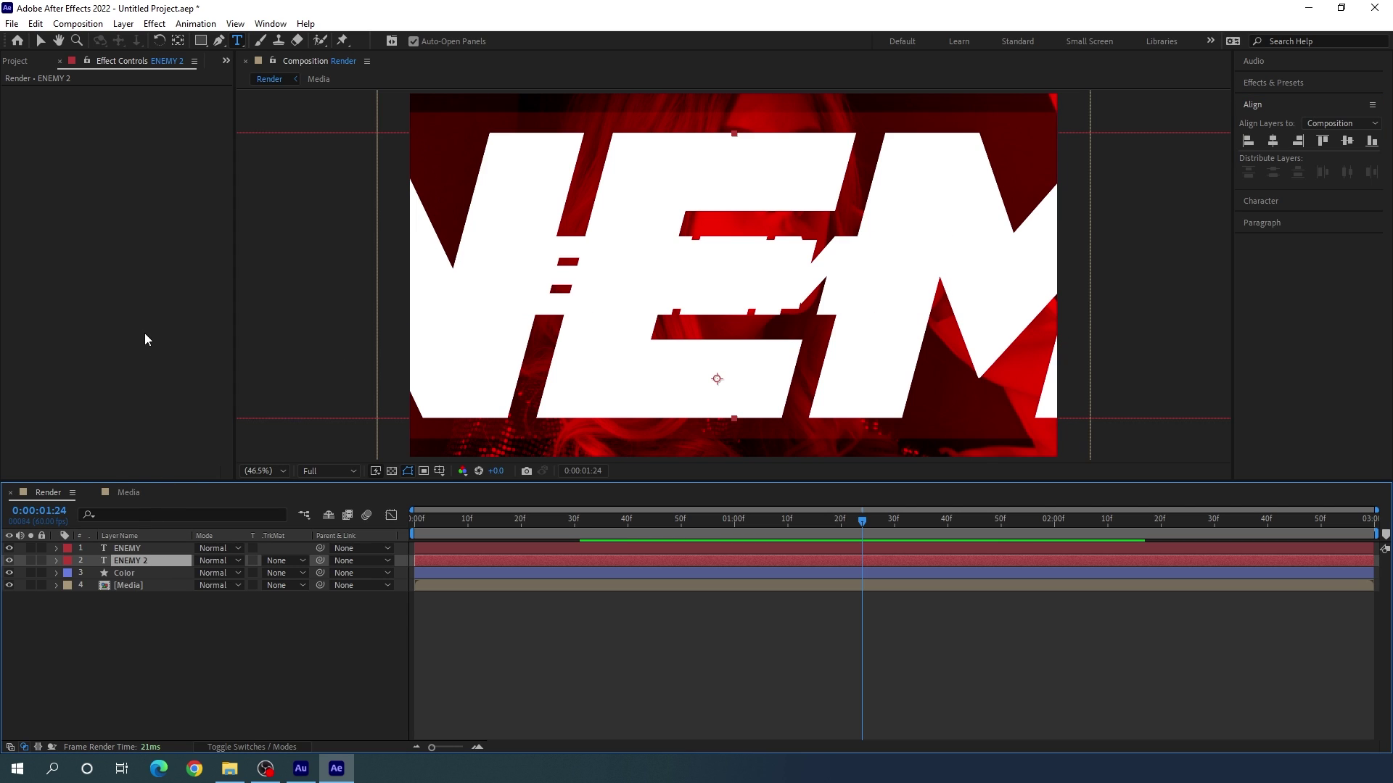
key(y)
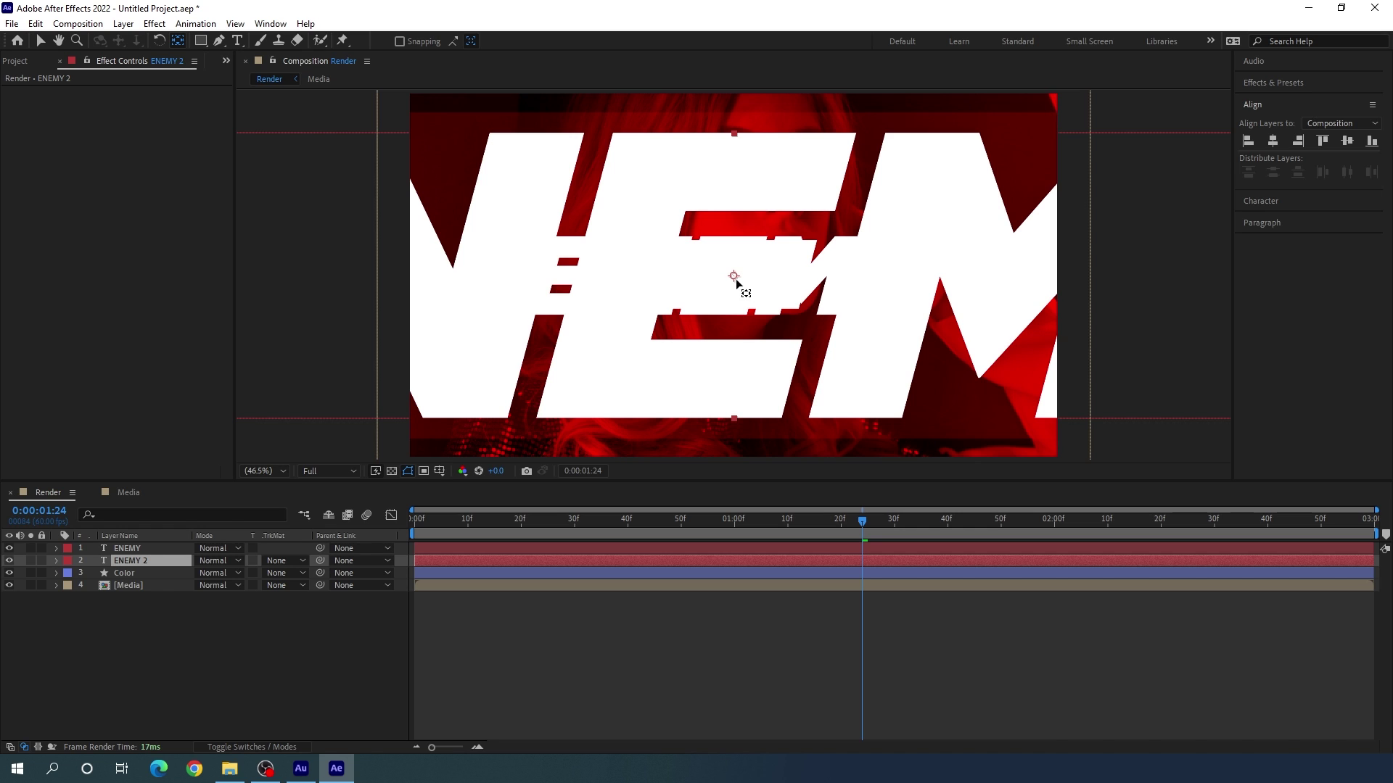
Change the ENEMY 2 text's fill color to black and set the layer's blending mode to Soft Light.
click(1273, 203)
click(1360, 158)
drag(653, 349, 523, 477)
click(841, 296)
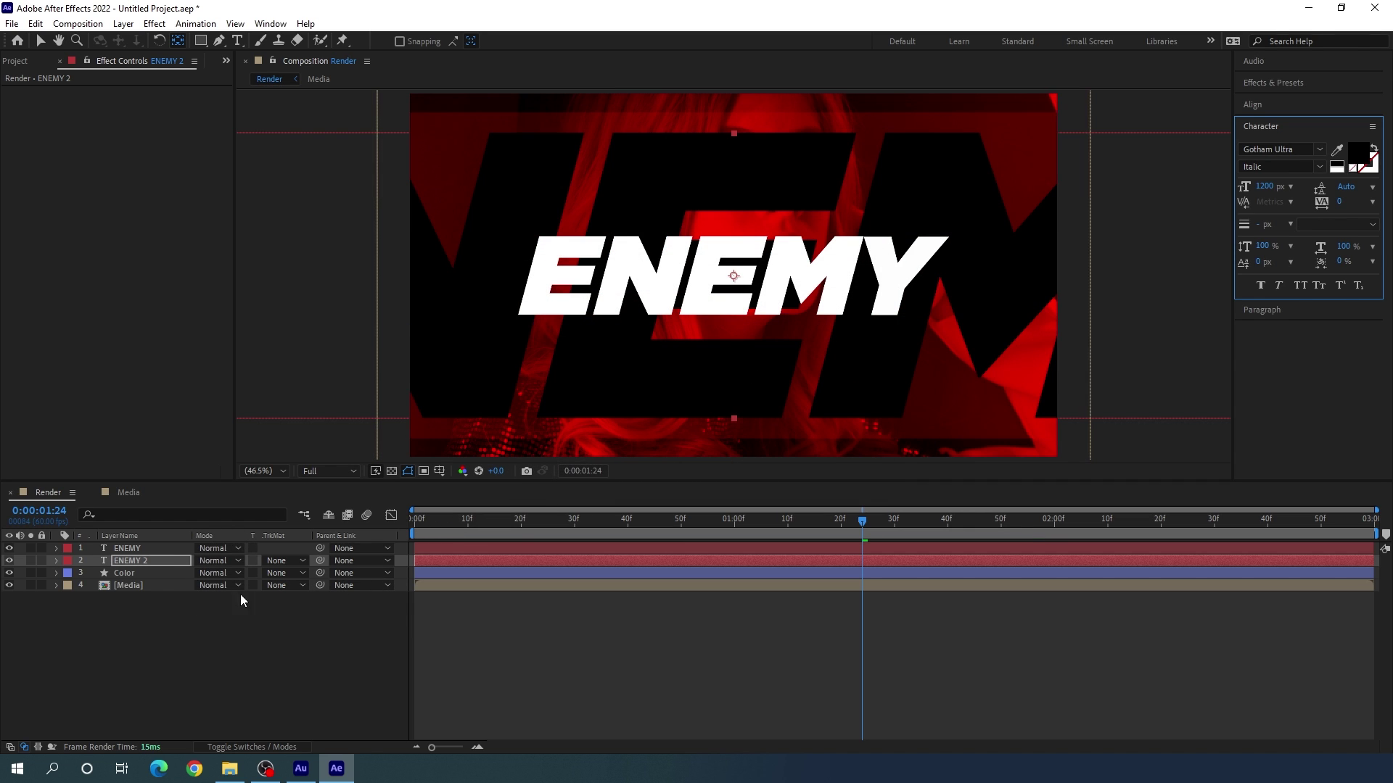
click(219, 559)
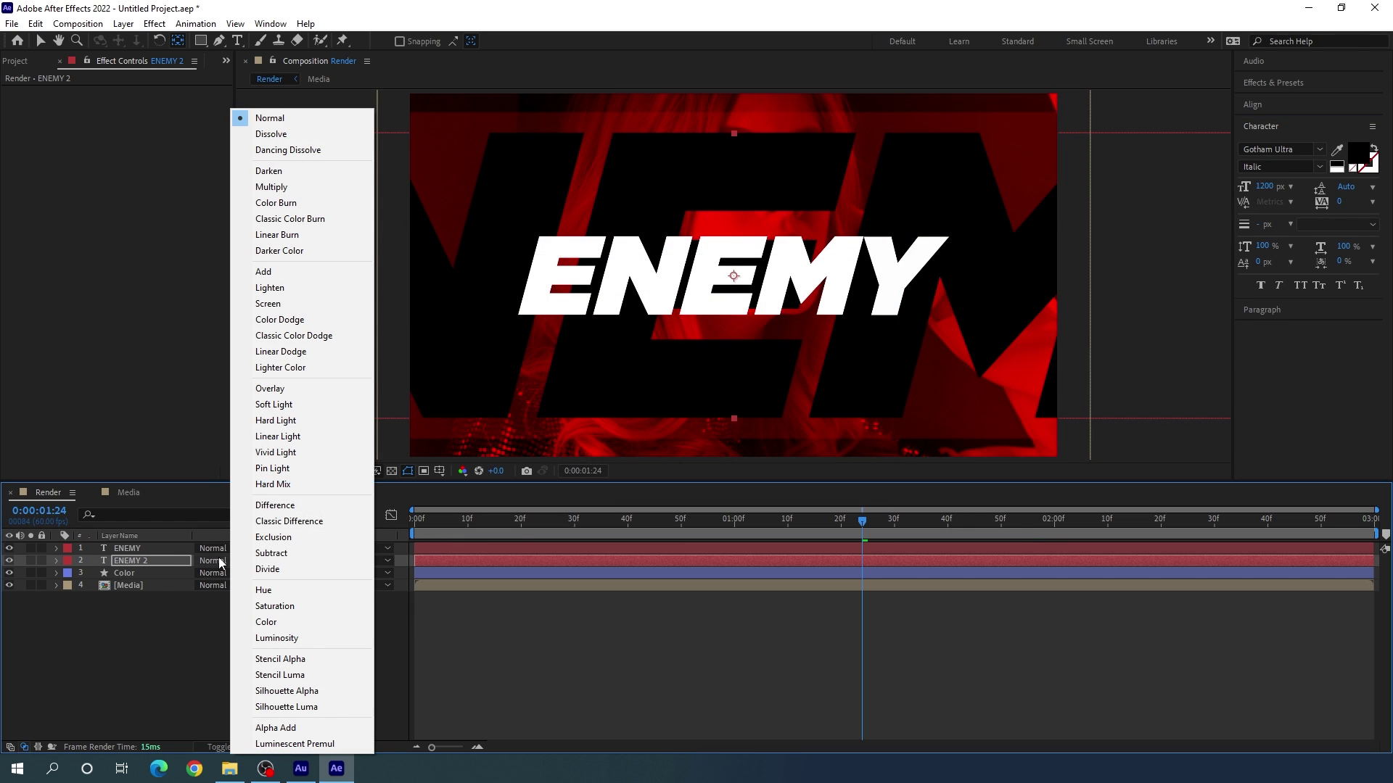
click(298, 410)
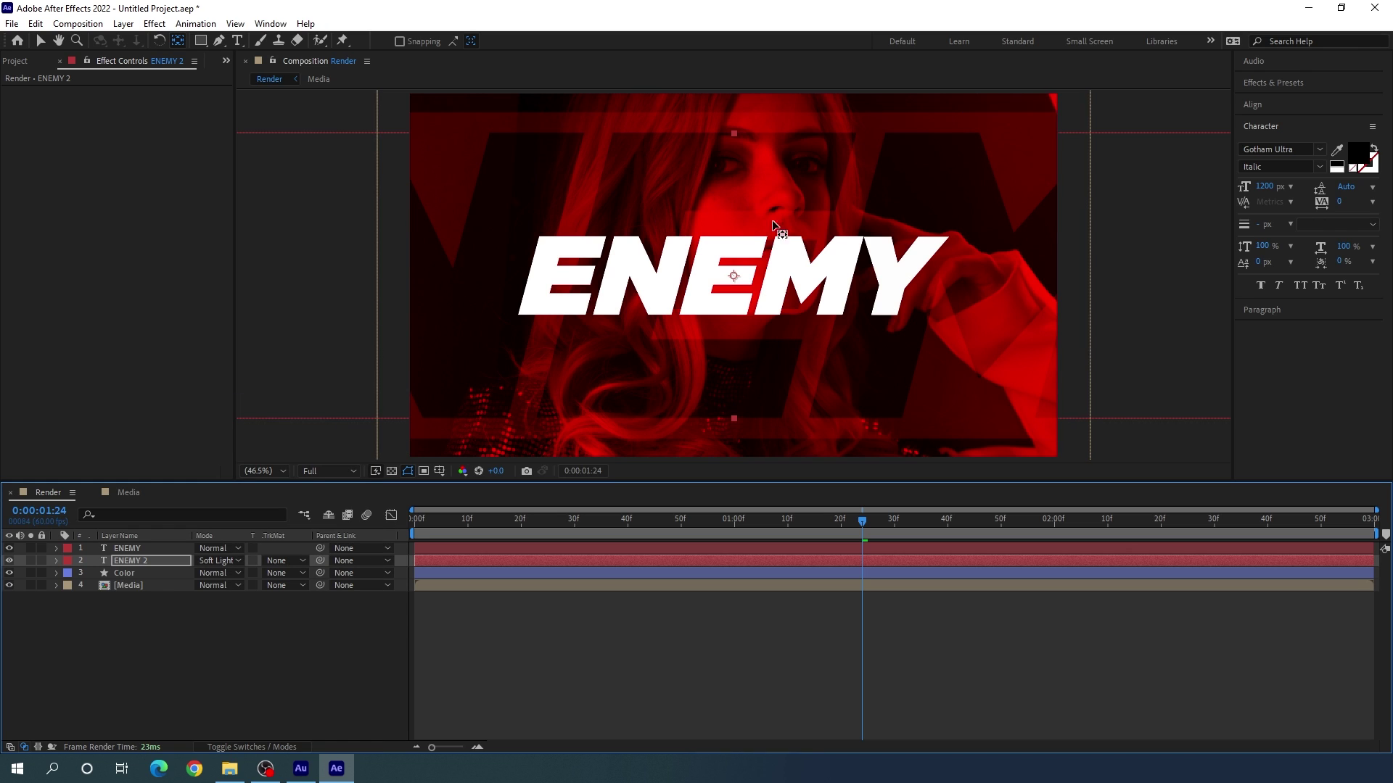
Set the ENEMY 2 layer's opacity to 75% and scrub through the composition to check it.
click(176, 559)
click(170, 559)
key(t)
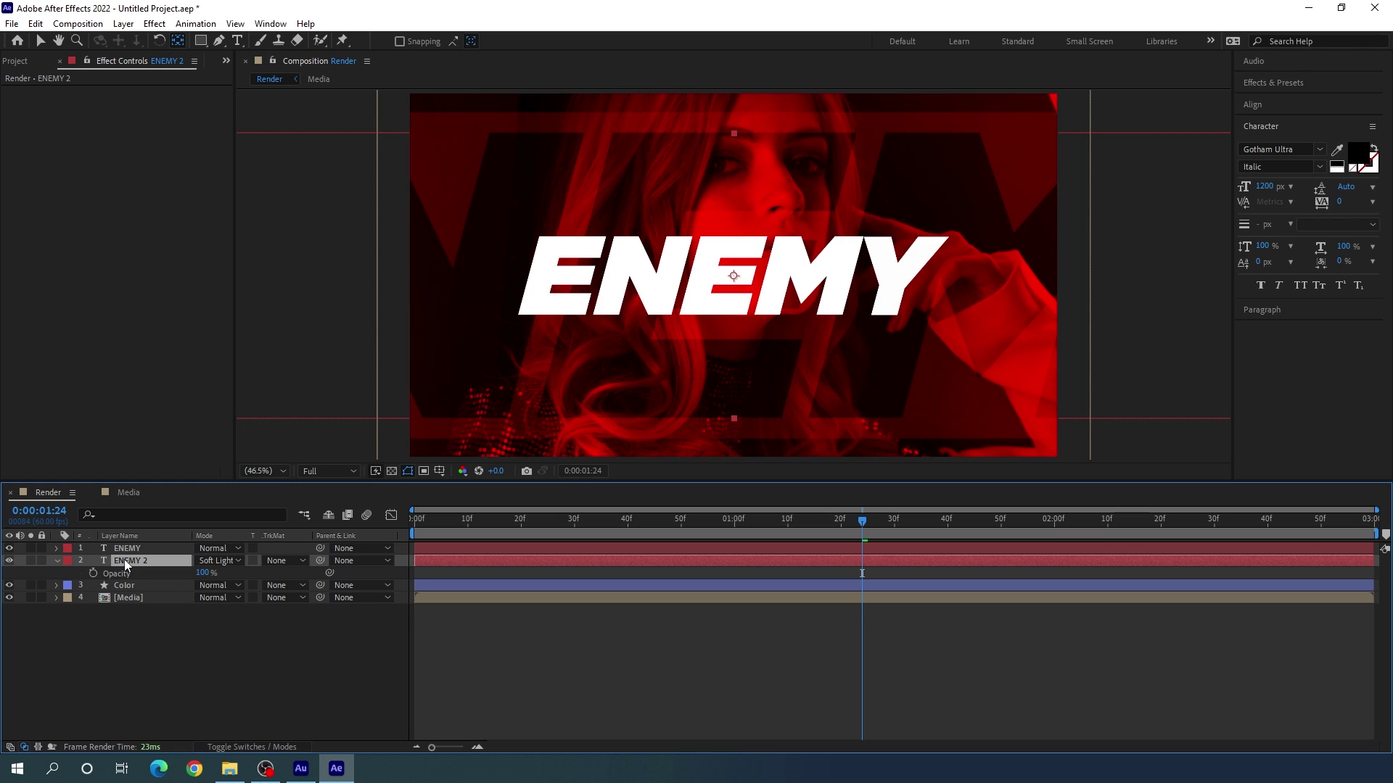
click(202, 574)
text(75)
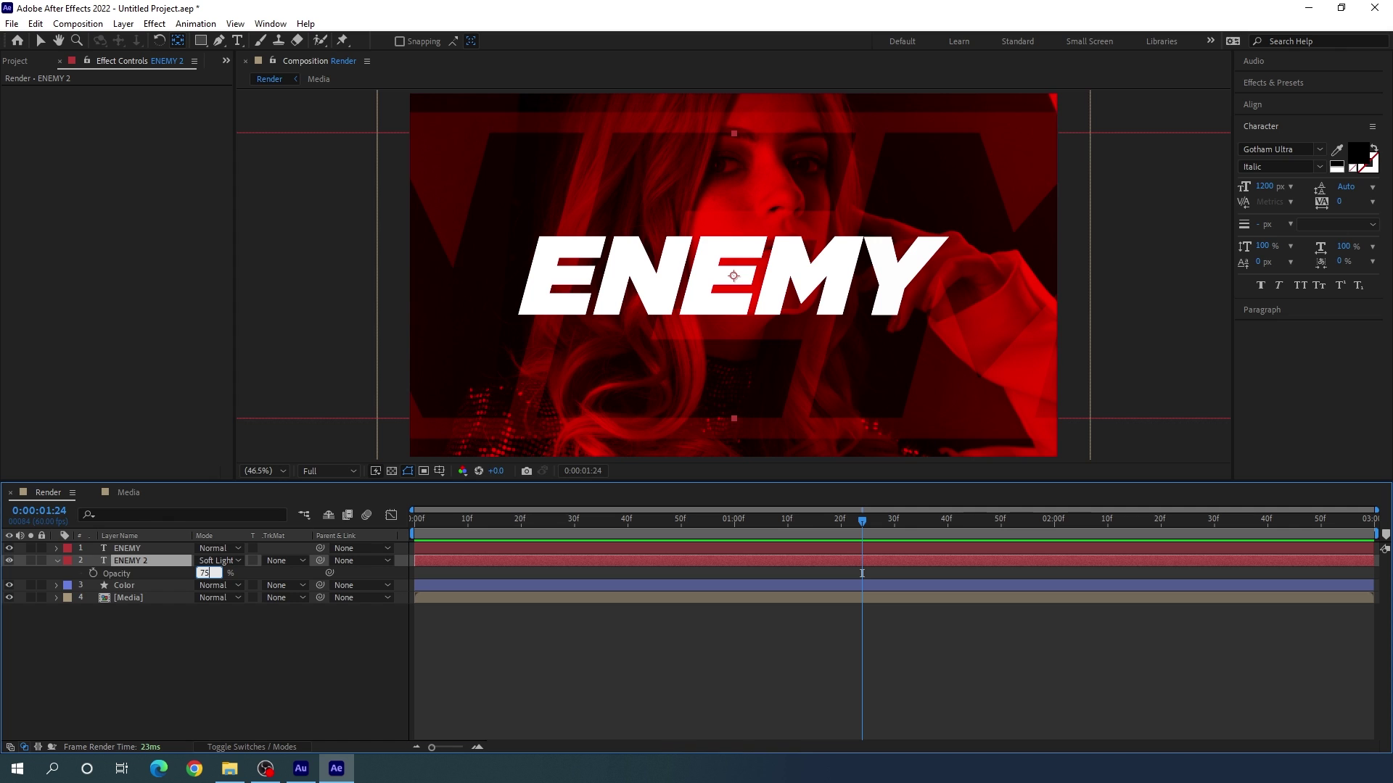
key(Return)
click(58, 565)
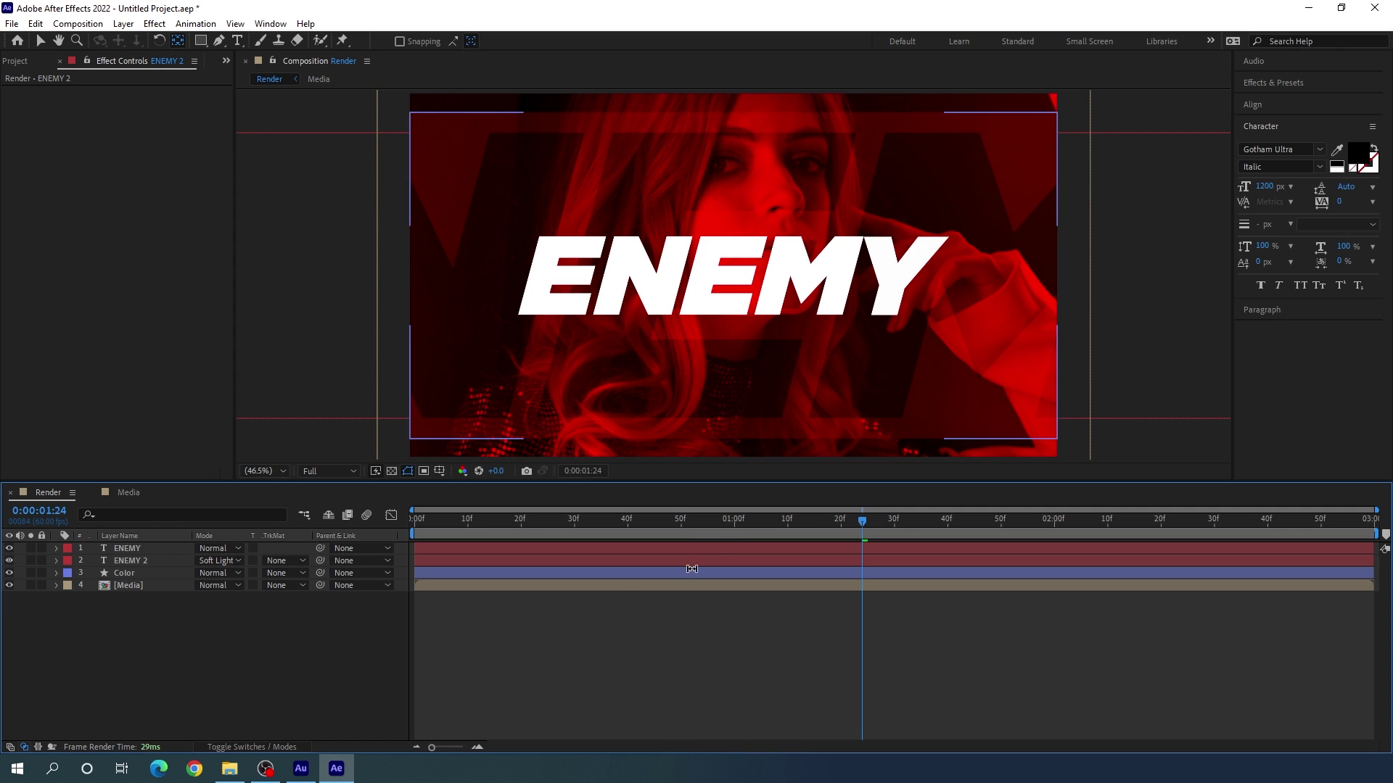
drag(719, 529, 982, 529)
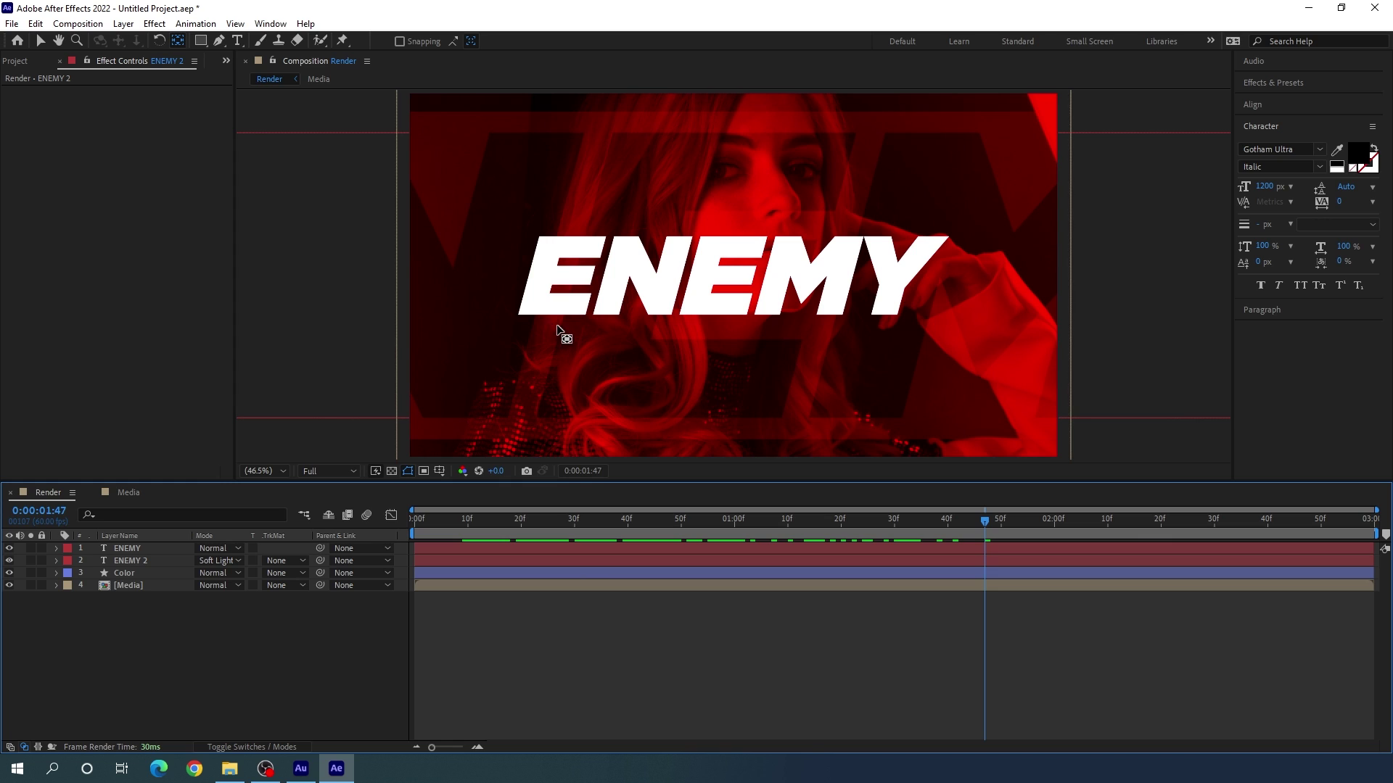
Apply the Drop Shadow effect to the ENEMY layer and set the shadow's opacity to 40%.
click(41, 42)
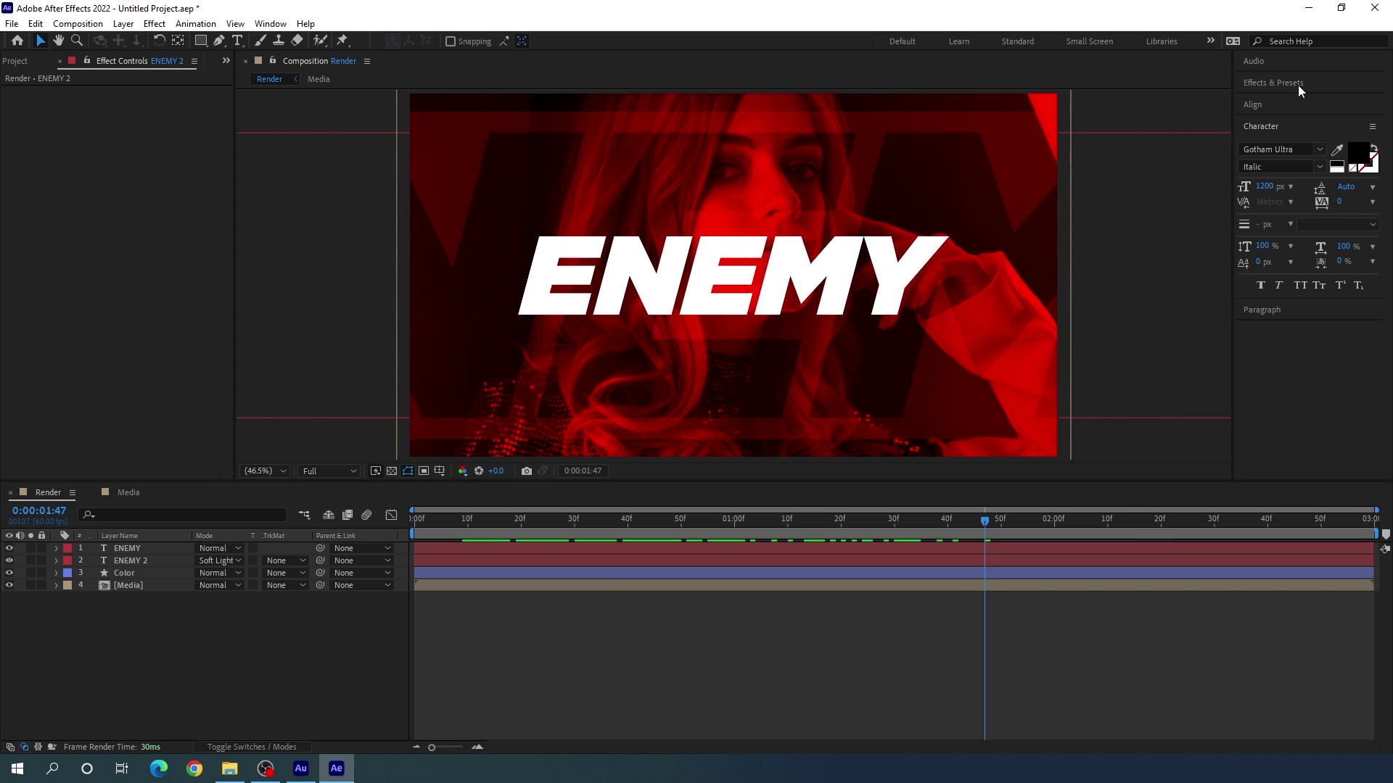
click(1275, 87)
click(1276, 102)
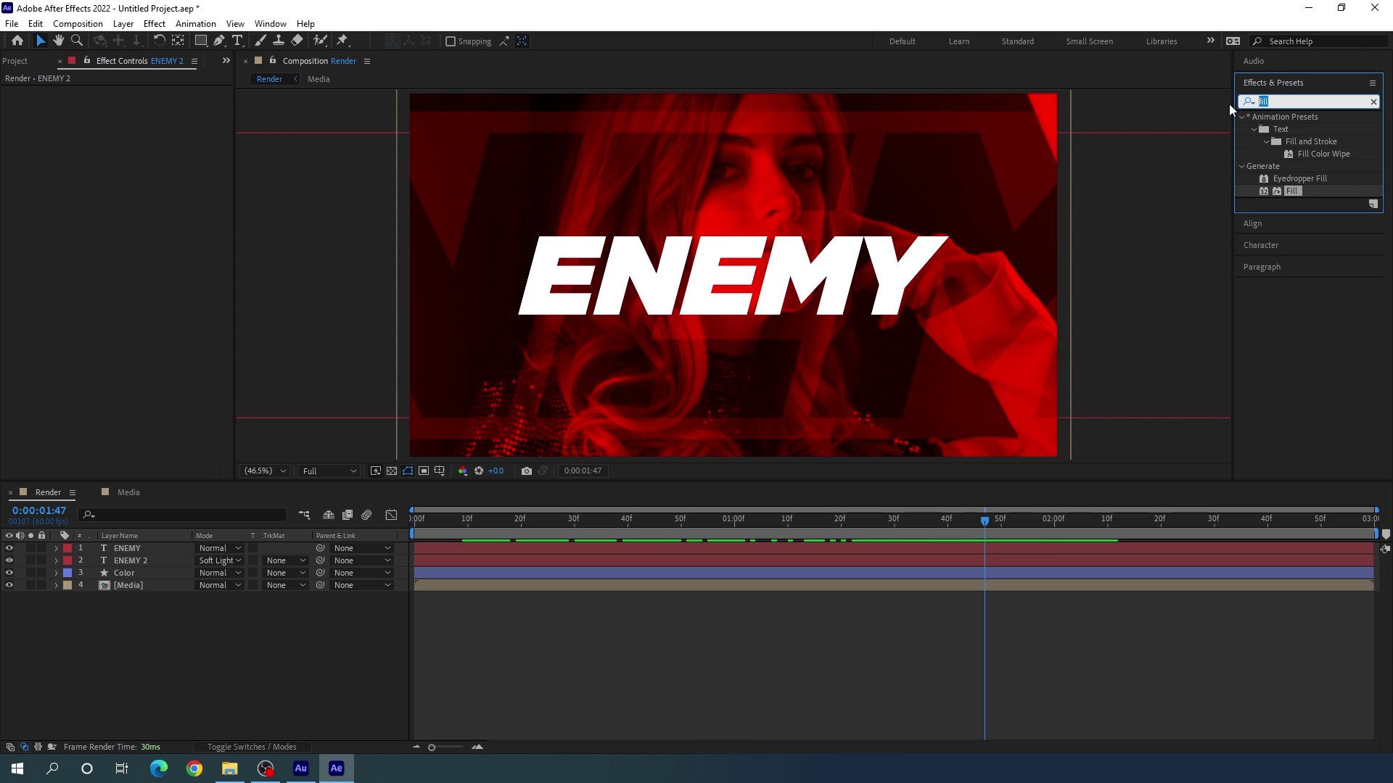
text(drop)
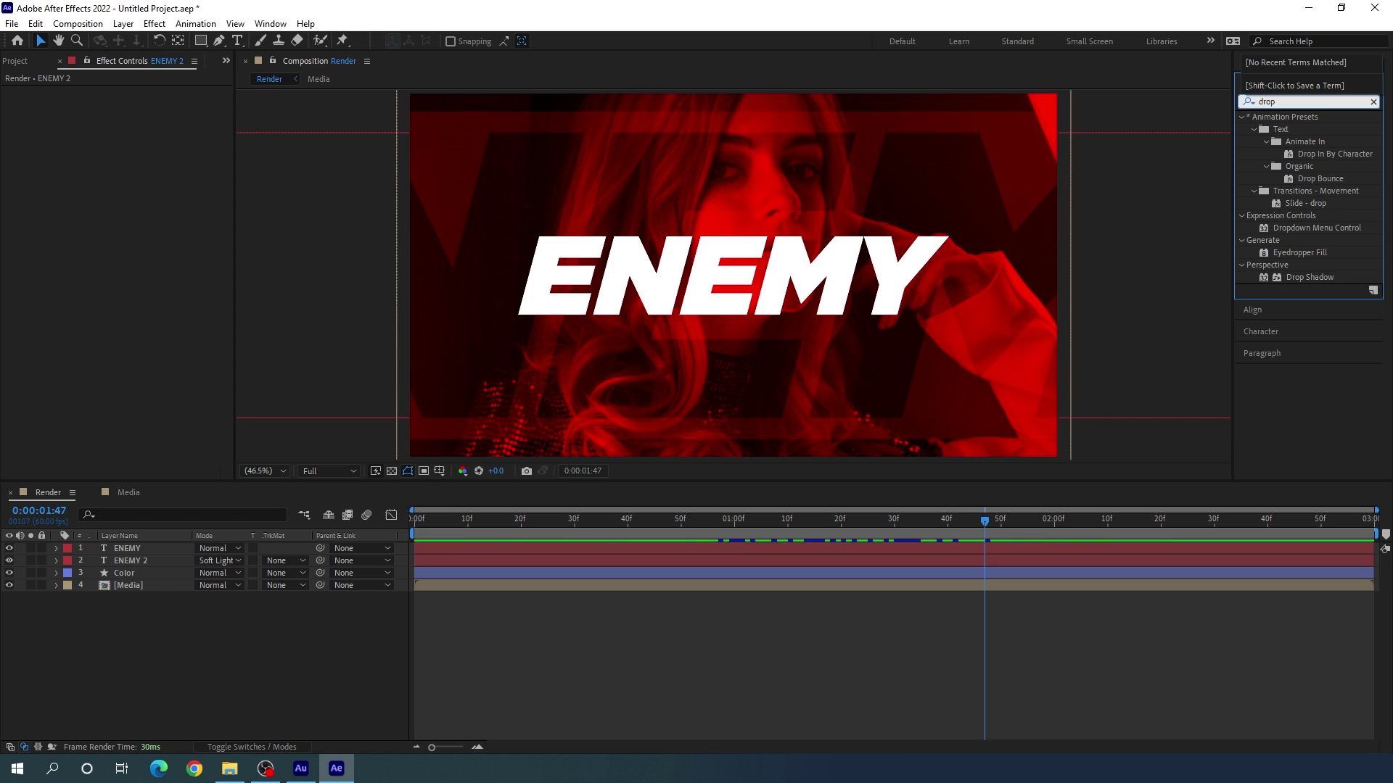
drag(1307, 275, 149, 546)
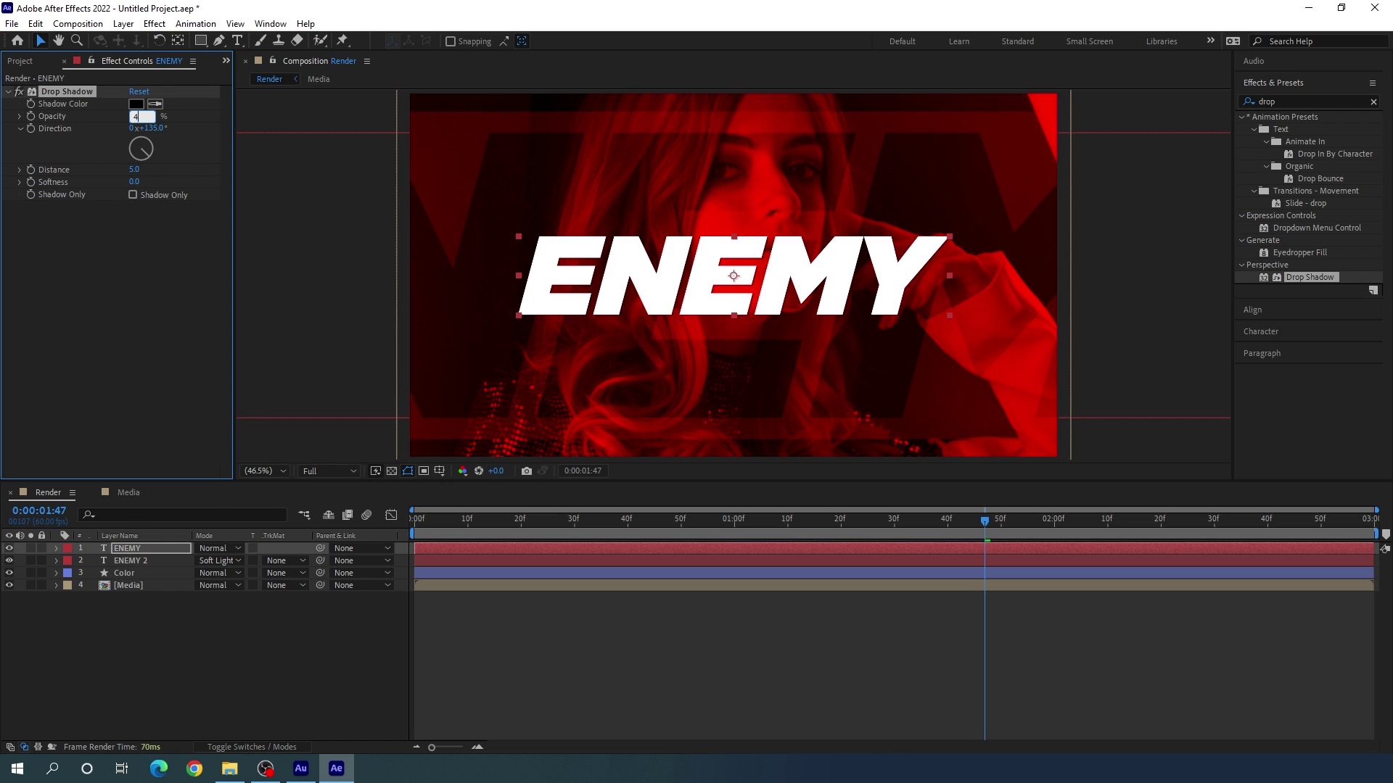
key(Return)
Set the ENEMY layer's Drop Shadow distance to 30 and softness to 80, and compare the text with and without it.
click(134, 170)
text(30)
key(Return)
click(135, 182)
text(80)
key(Return)
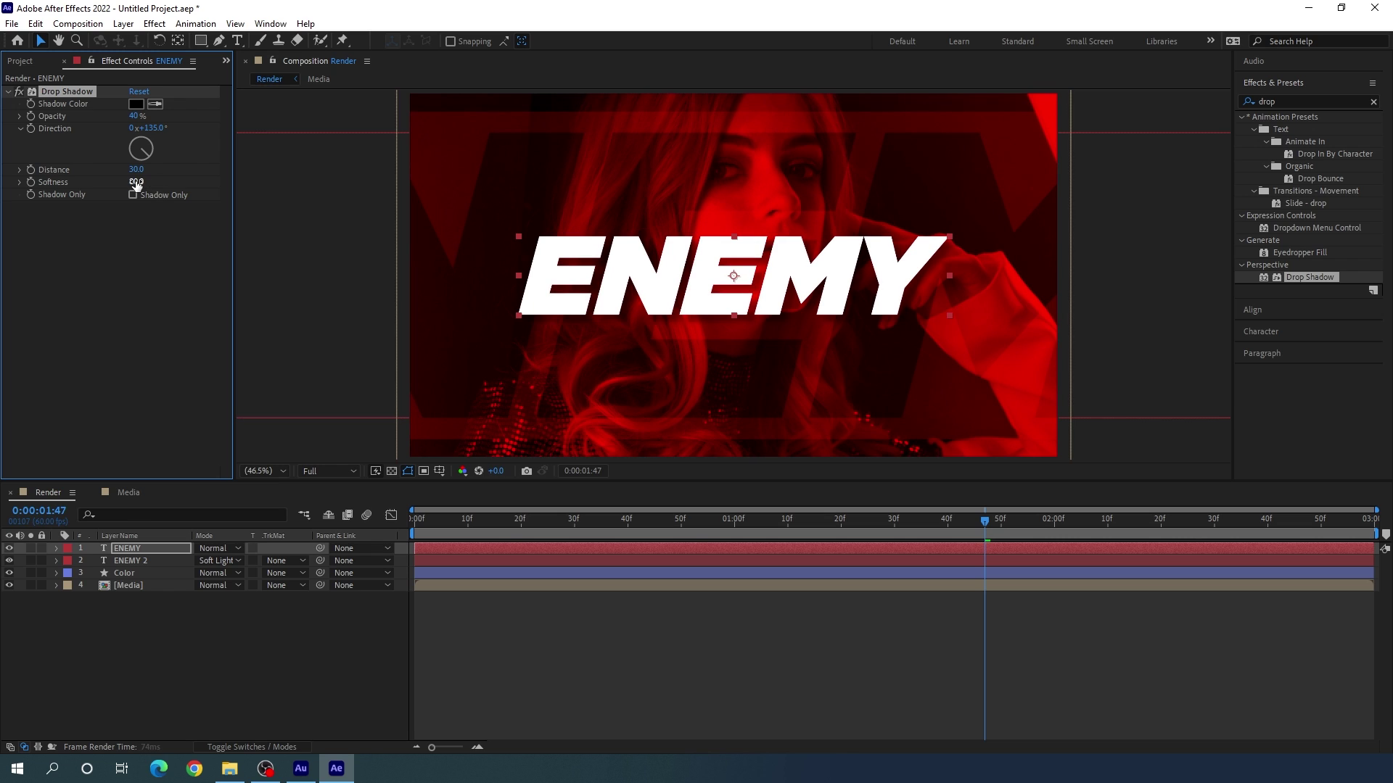
click(19, 92)
click(18, 92)
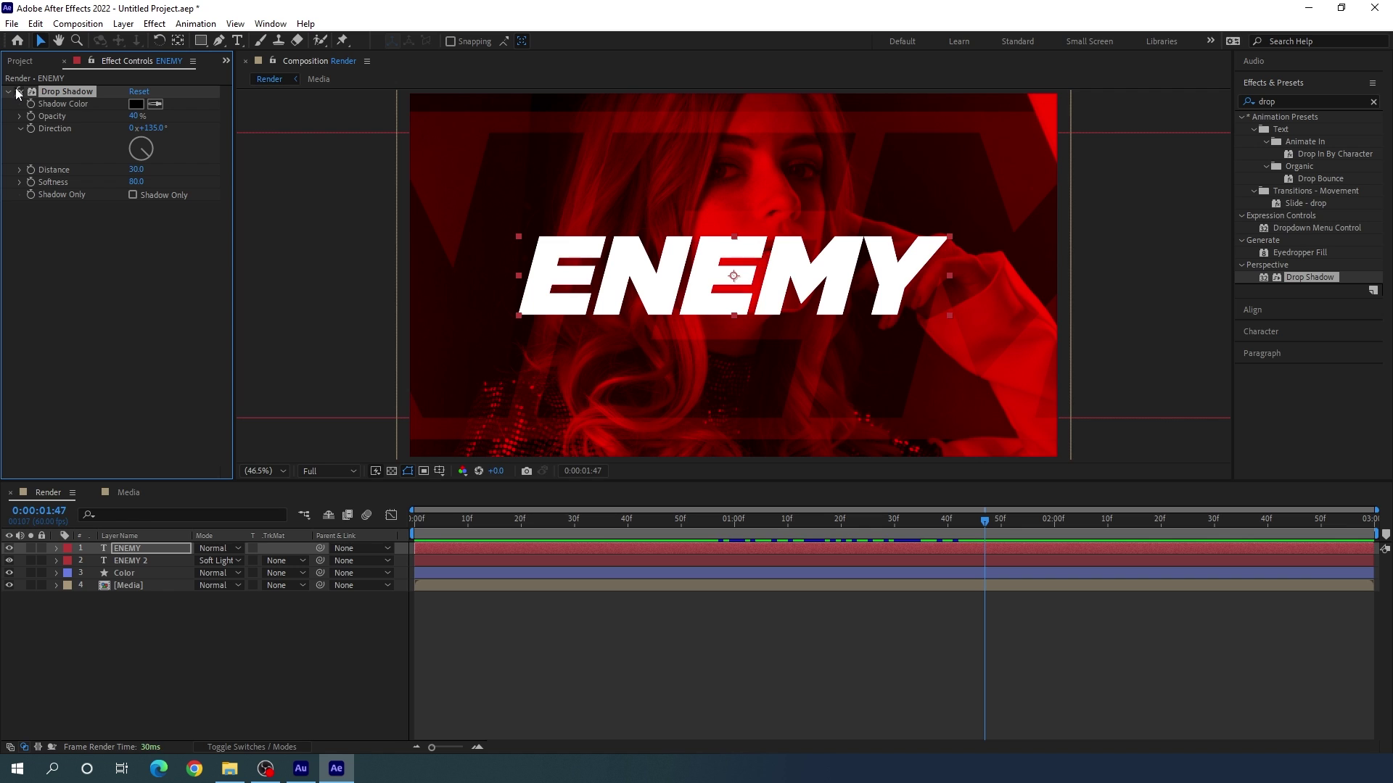
click(722, 522)
drag(721, 521, 899, 521)
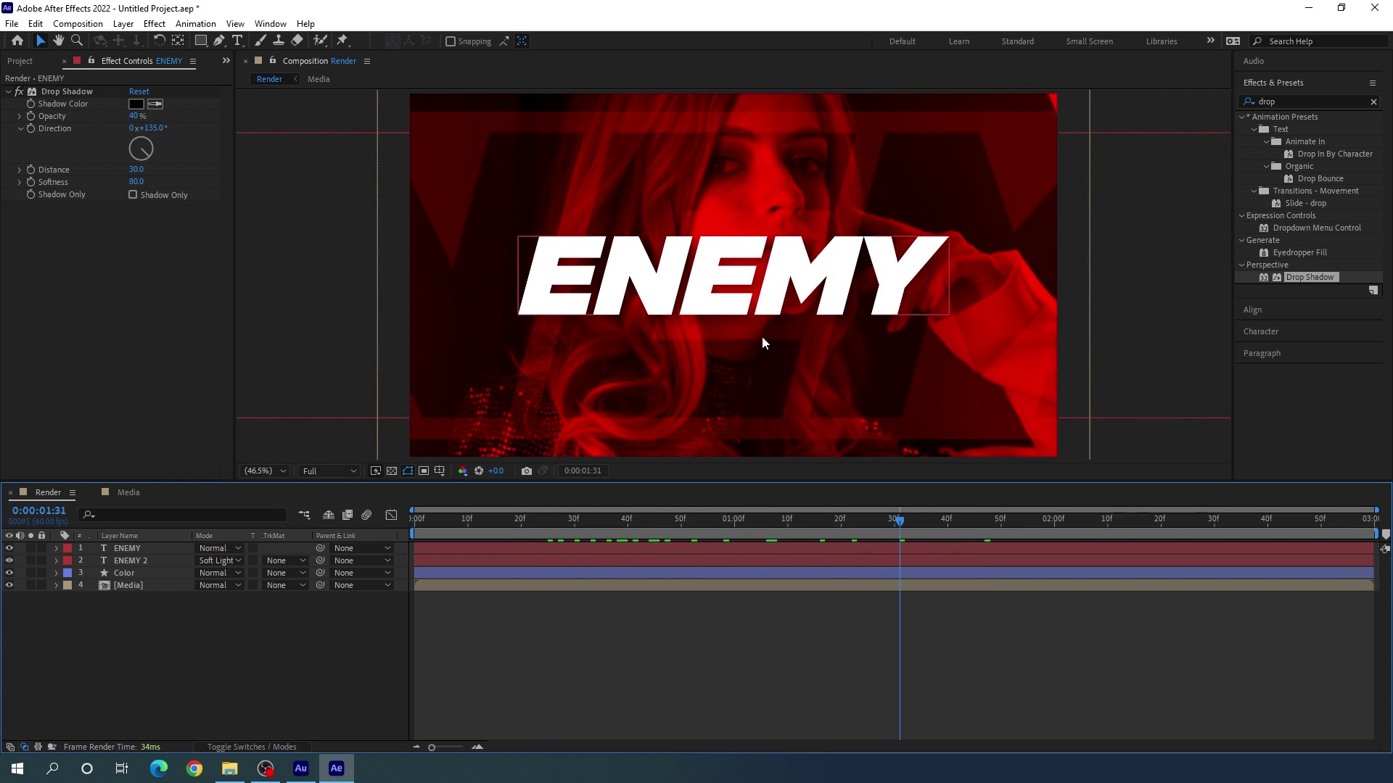
Show the Media layer's scale keyframes and, at its 0:00:01:30 keyframe, add a scale keyframe of 105% to the ENEMY layer.
click(146, 586)
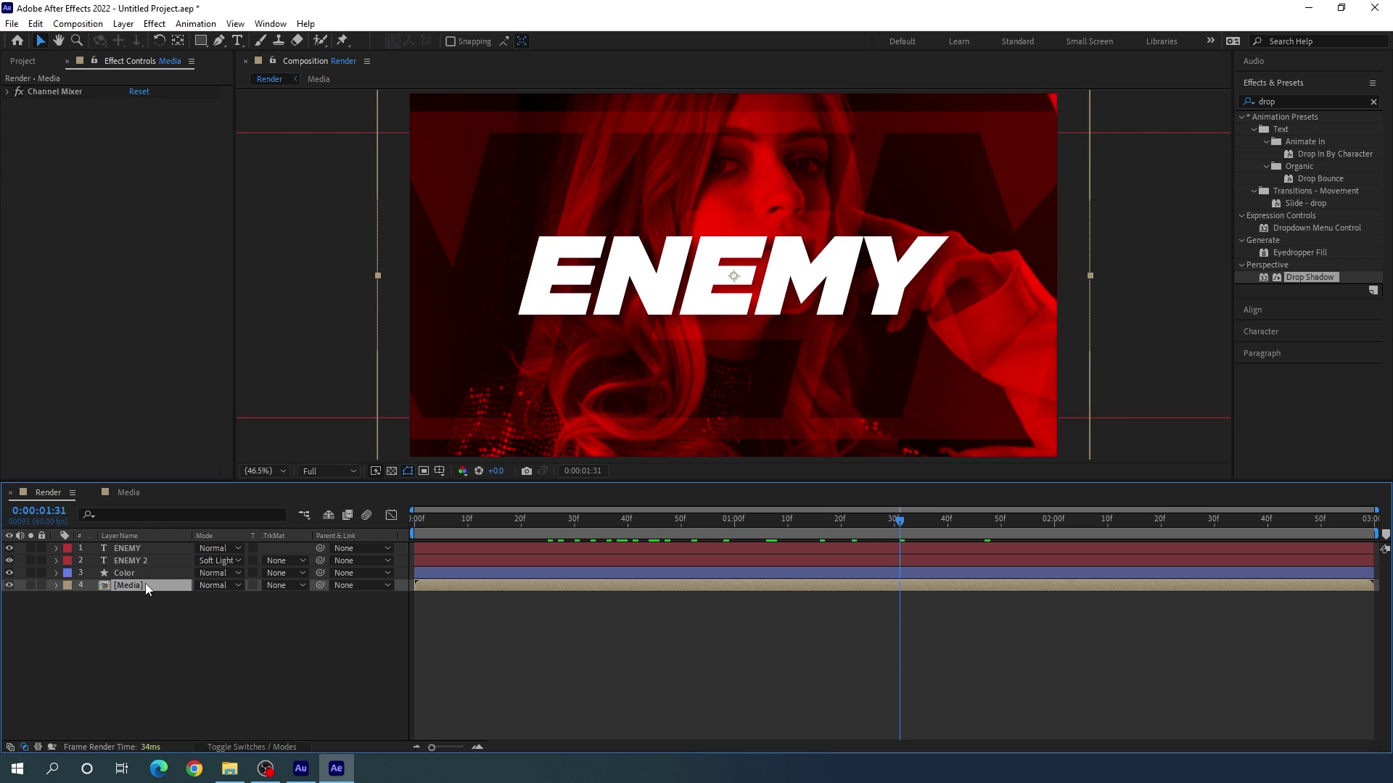
key(u)
drag(903, 525, 875, 525)
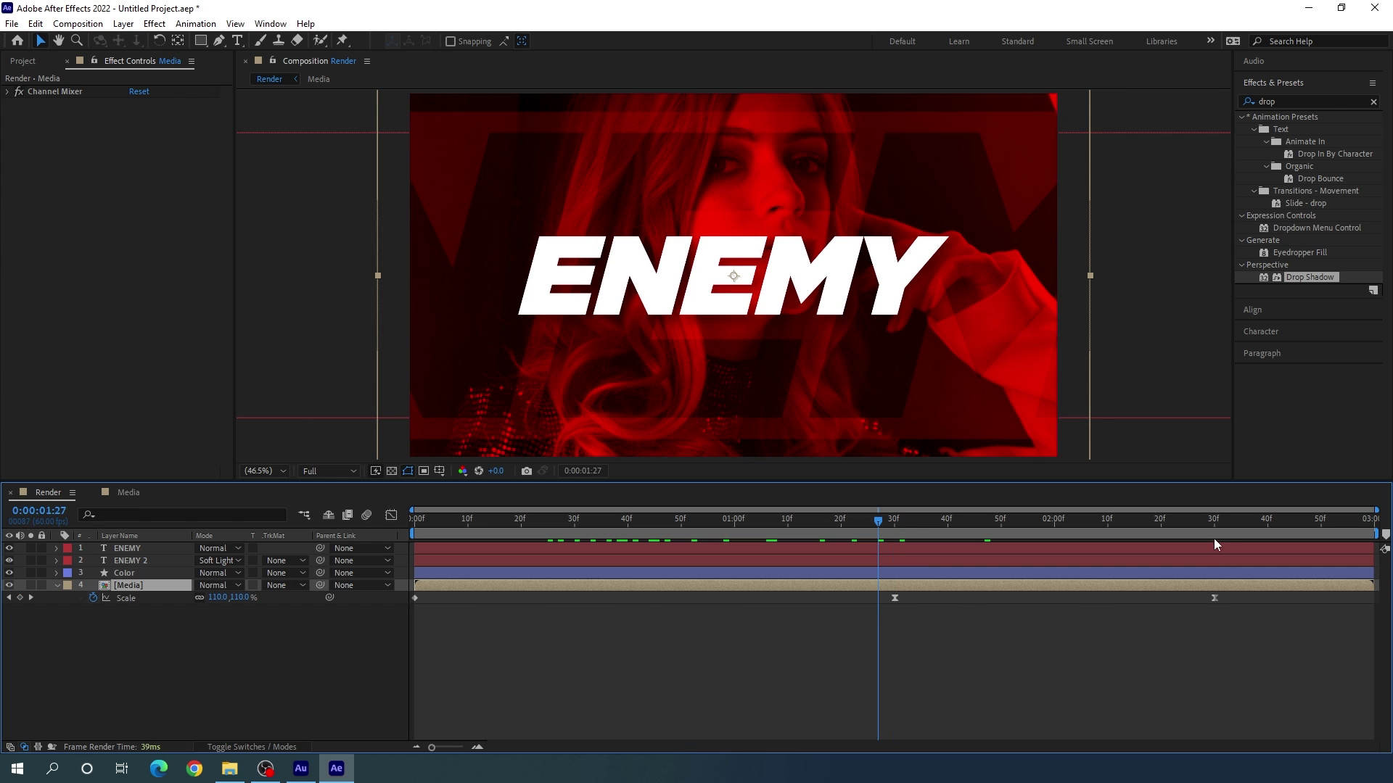
drag(877, 550, 894, 550)
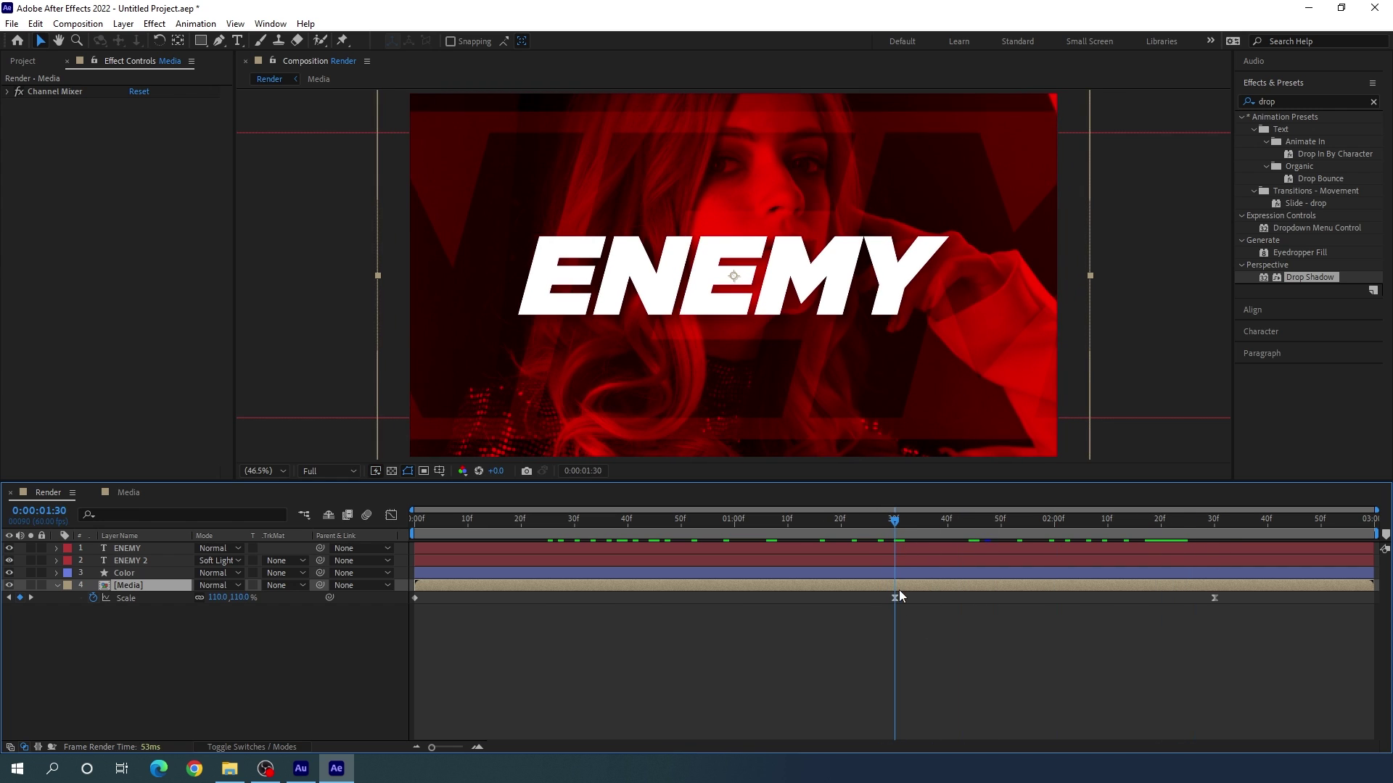
click(141, 550)
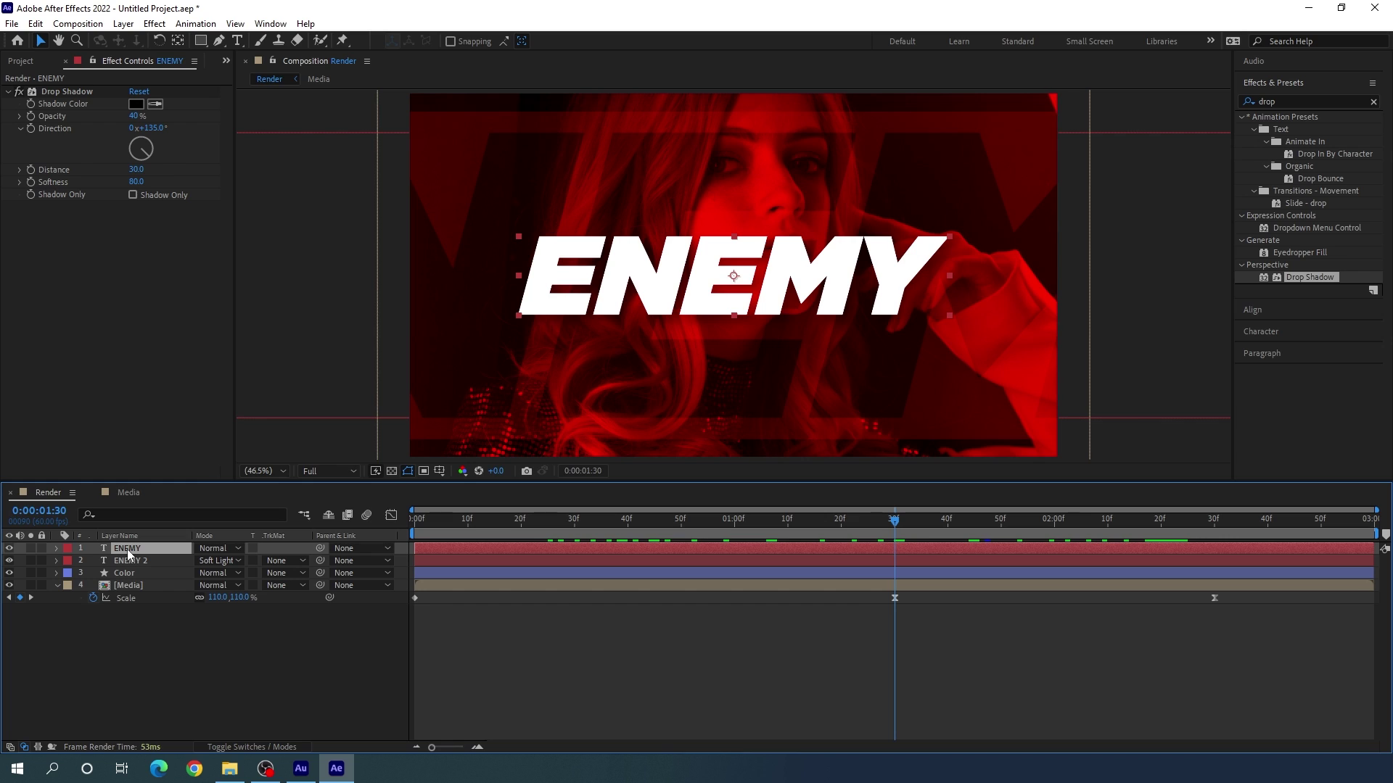
key(s)
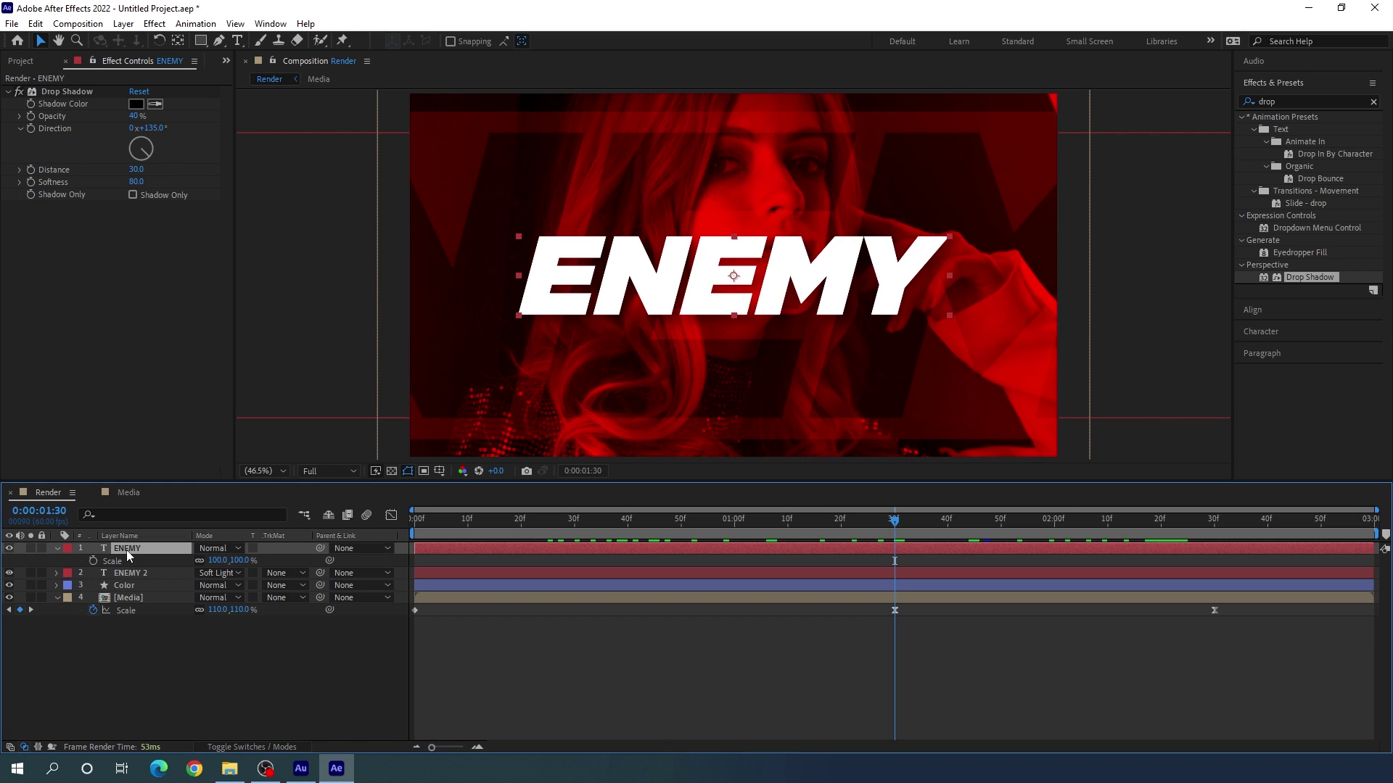
click(241, 561)
text(105)
key(Return)
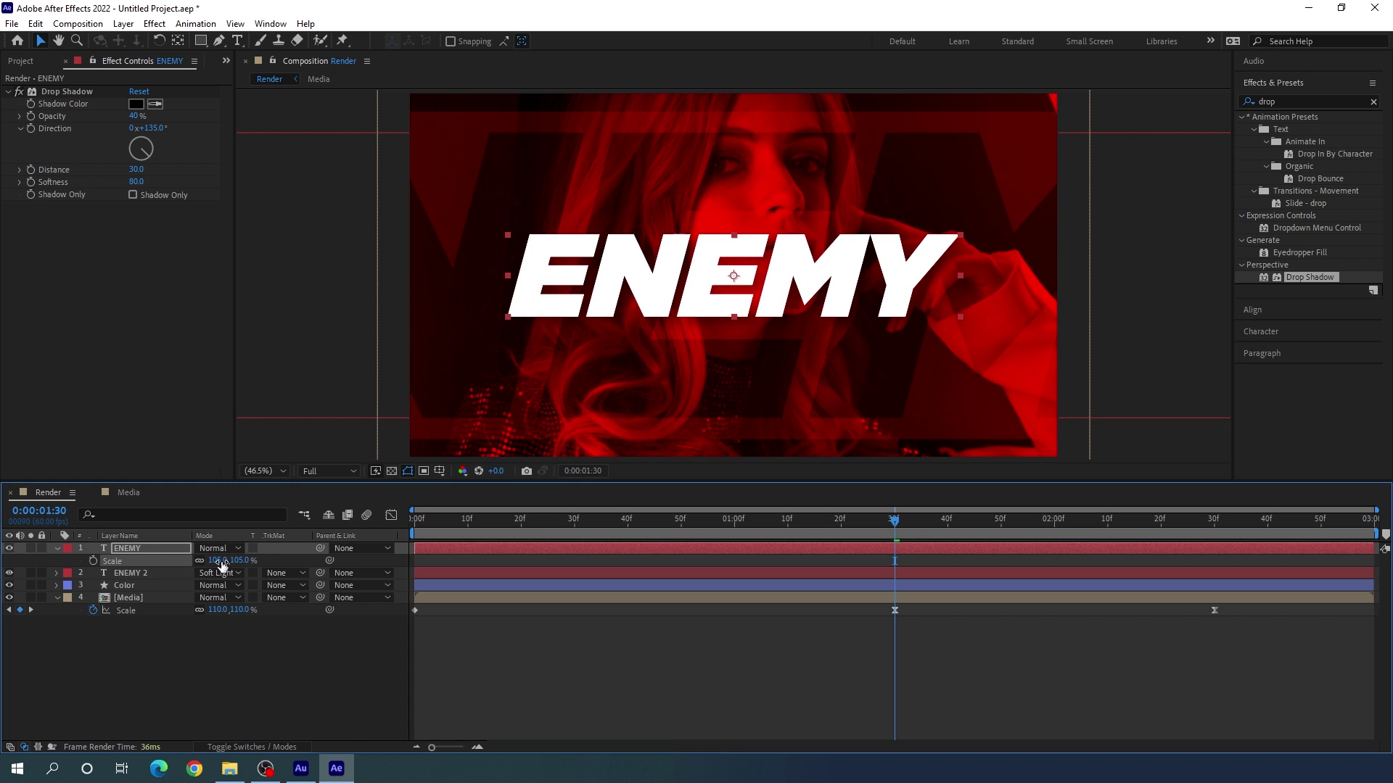
click(93, 561)
Add an ENEMY scale keyframe of 85% at 0:00:02:30 and scrub through the scale change.
click(1214, 522)
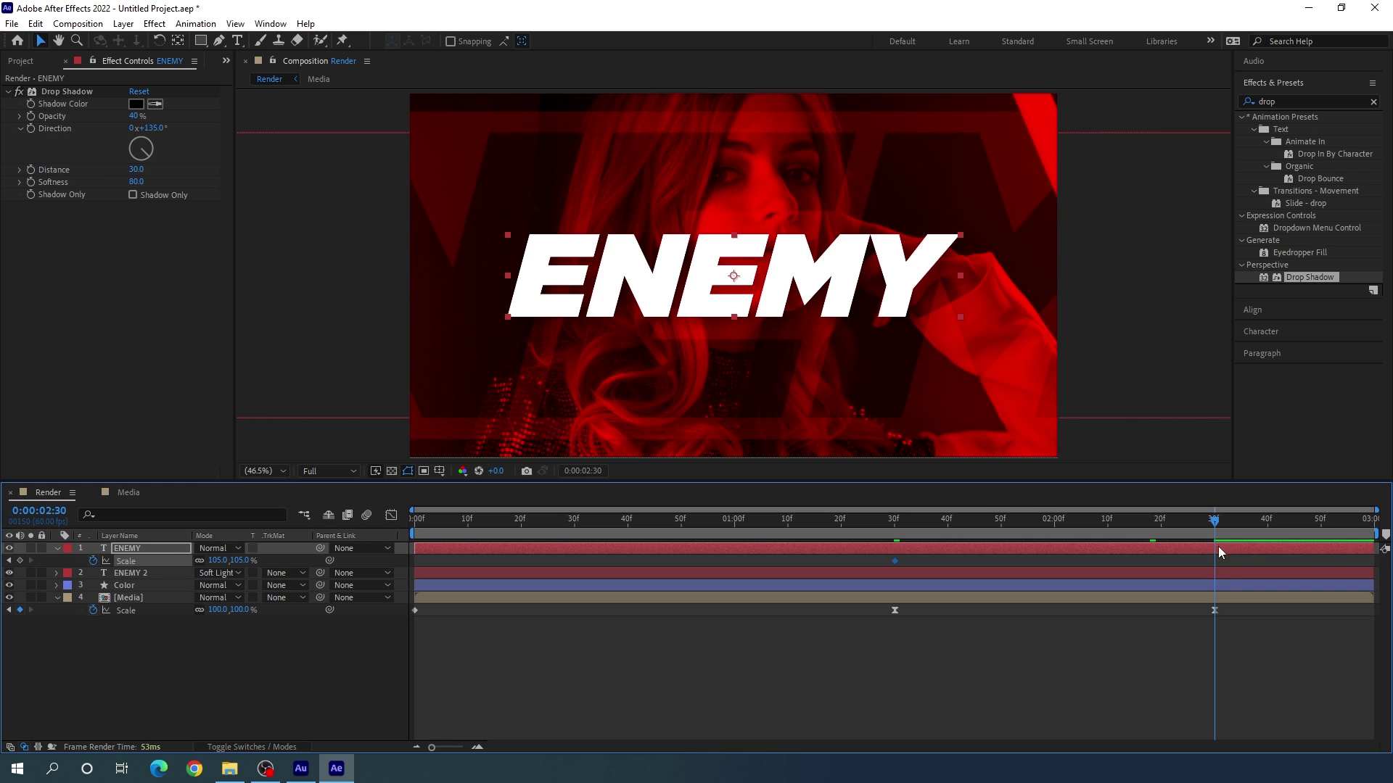
click(242, 560)
text(85)
key(Return)
drag(892, 525, 1130, 530)
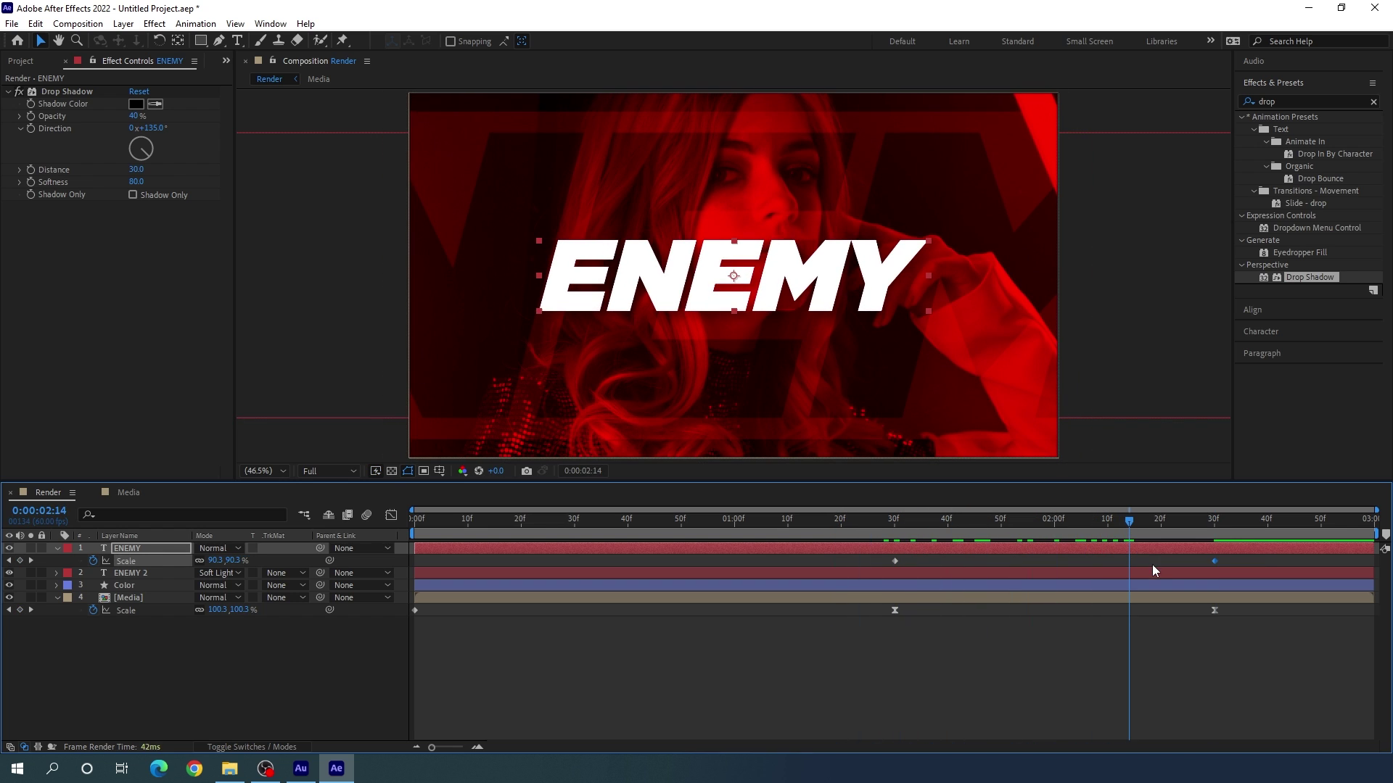
Apply Easy Ease to both ENEMY scale keyframes and extend the last keyframe's speed handle back to about 0:00:02:00 for a long slowdown.
drag(1235, 556, 885, 577)
key(F9)
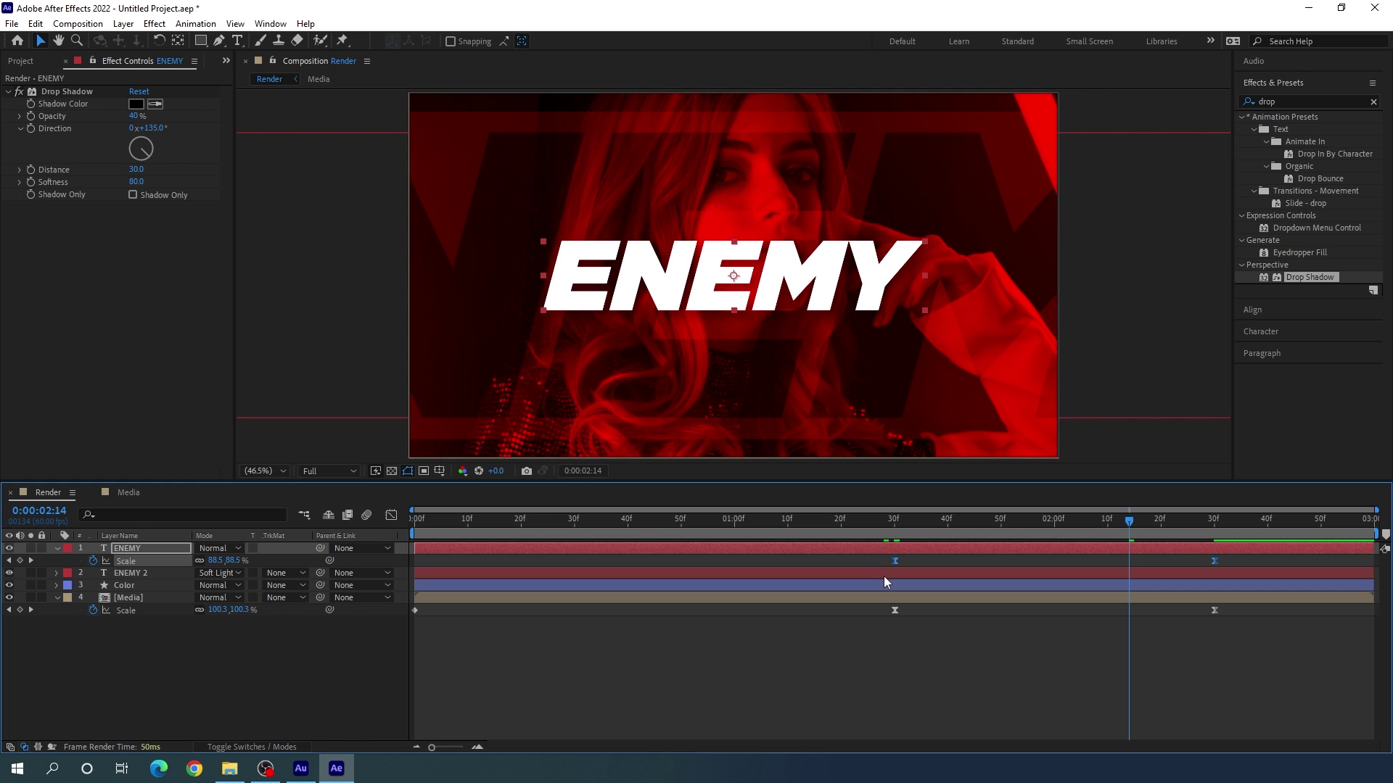
click(391, 516)
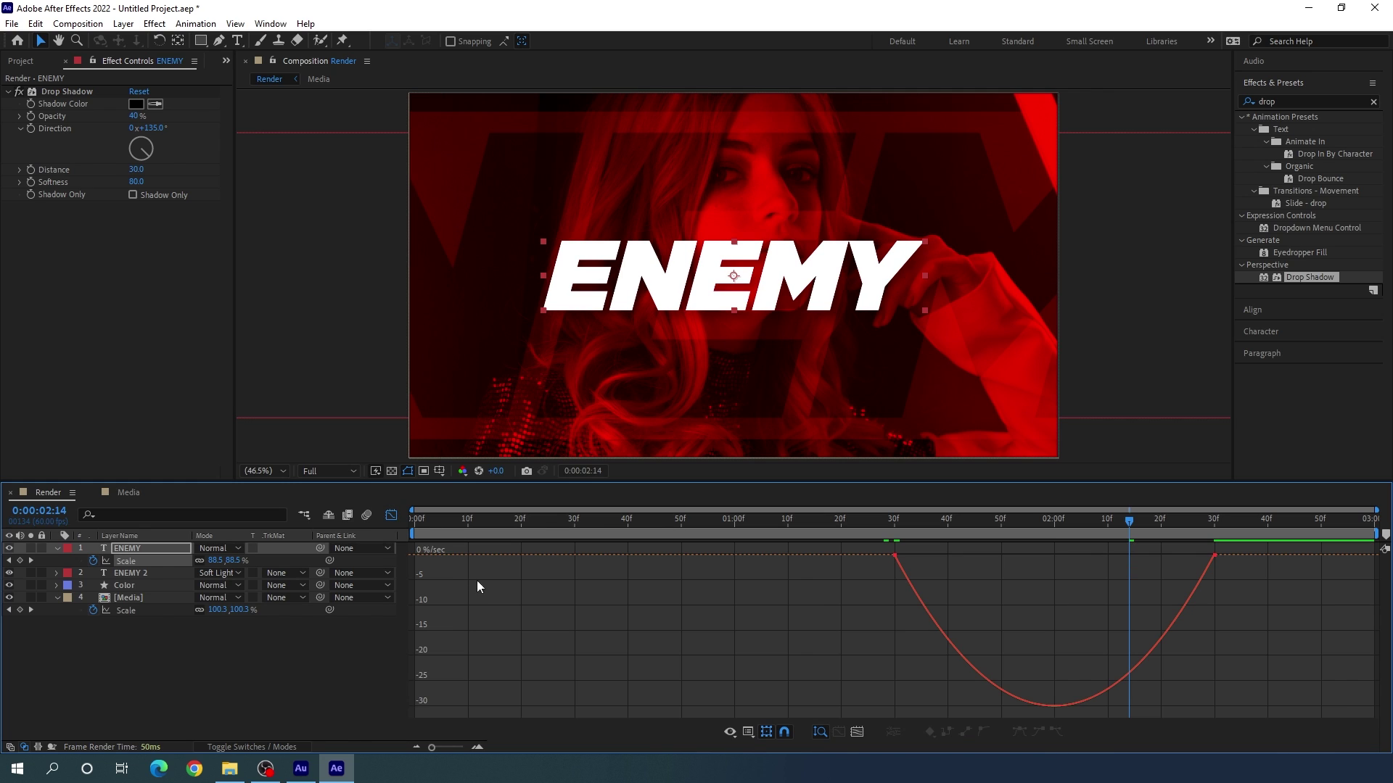
drag(1153, 589, 1259, 558)
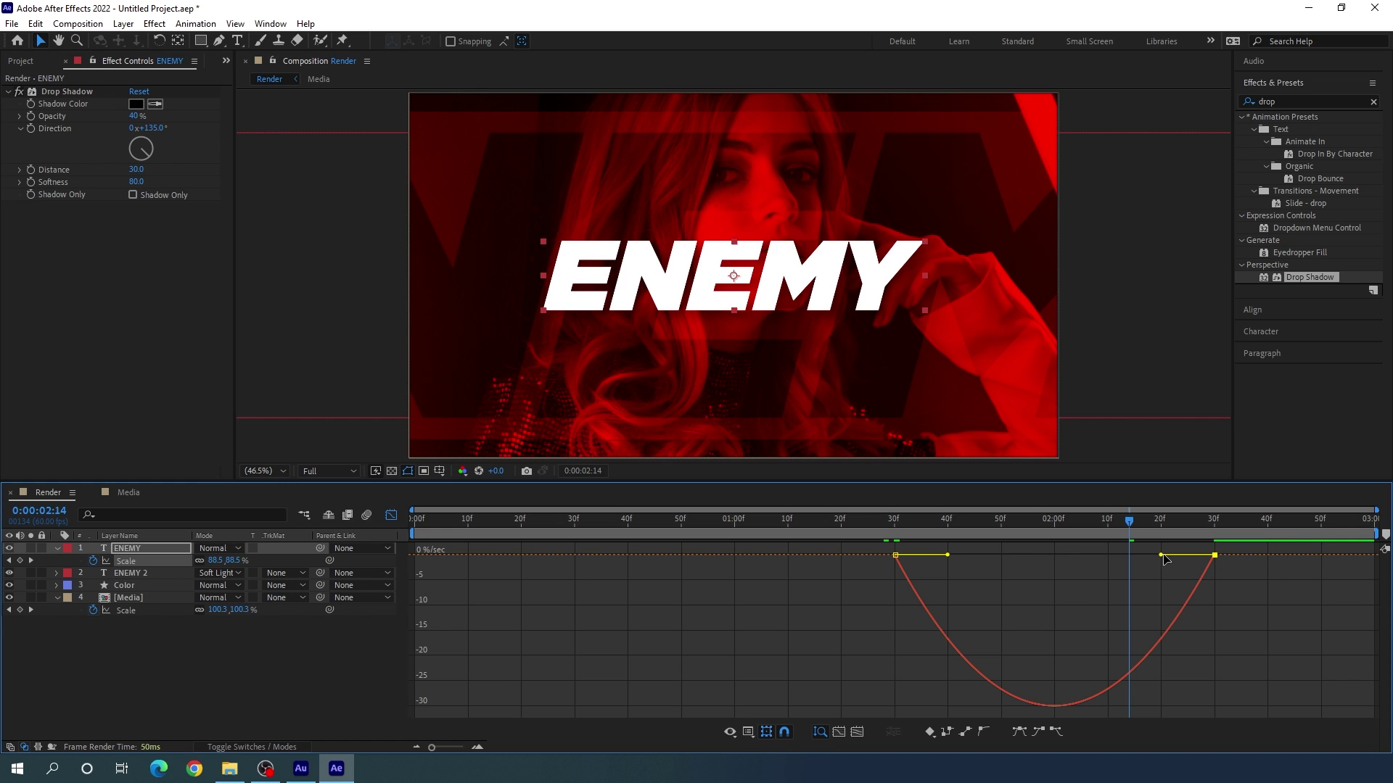
drag(1160, 555, 1023, 551)
right_click(632, 657)
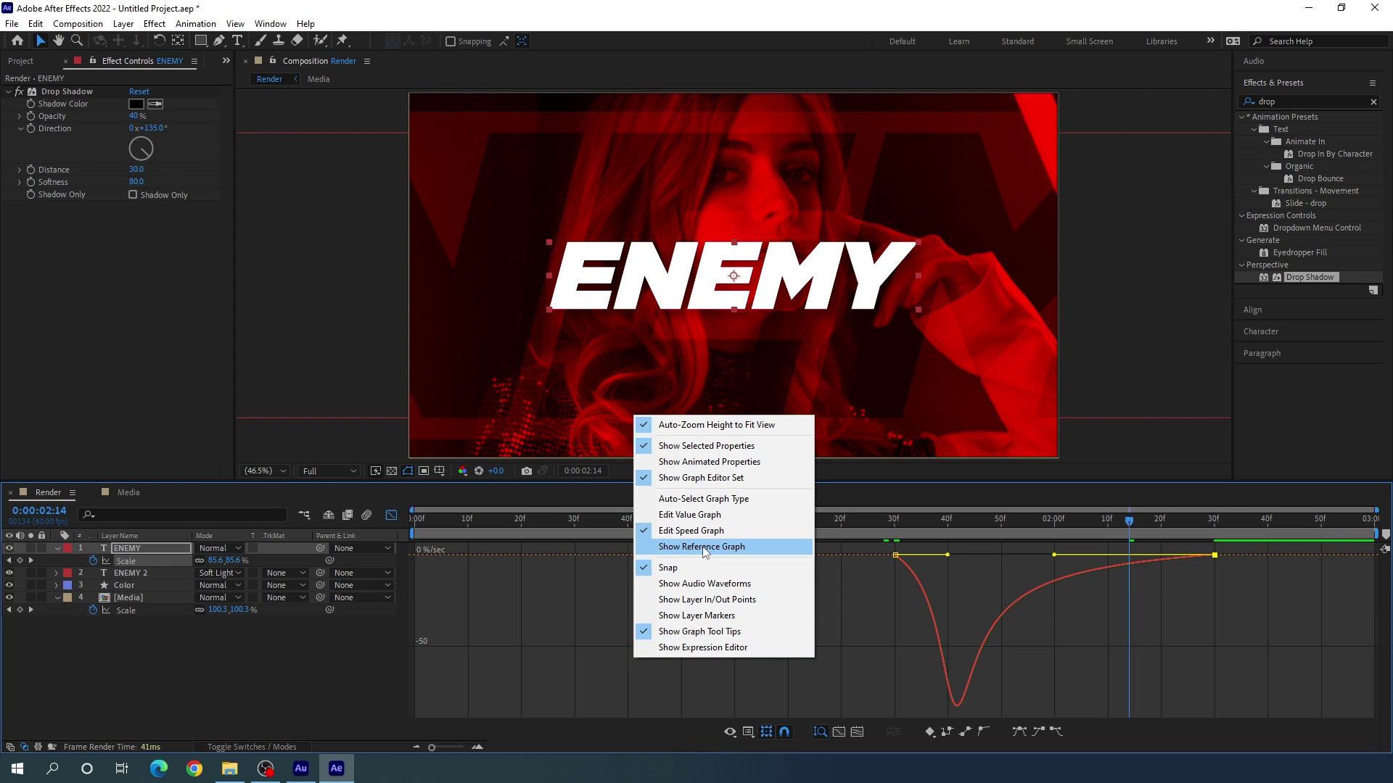
click(834, 628)
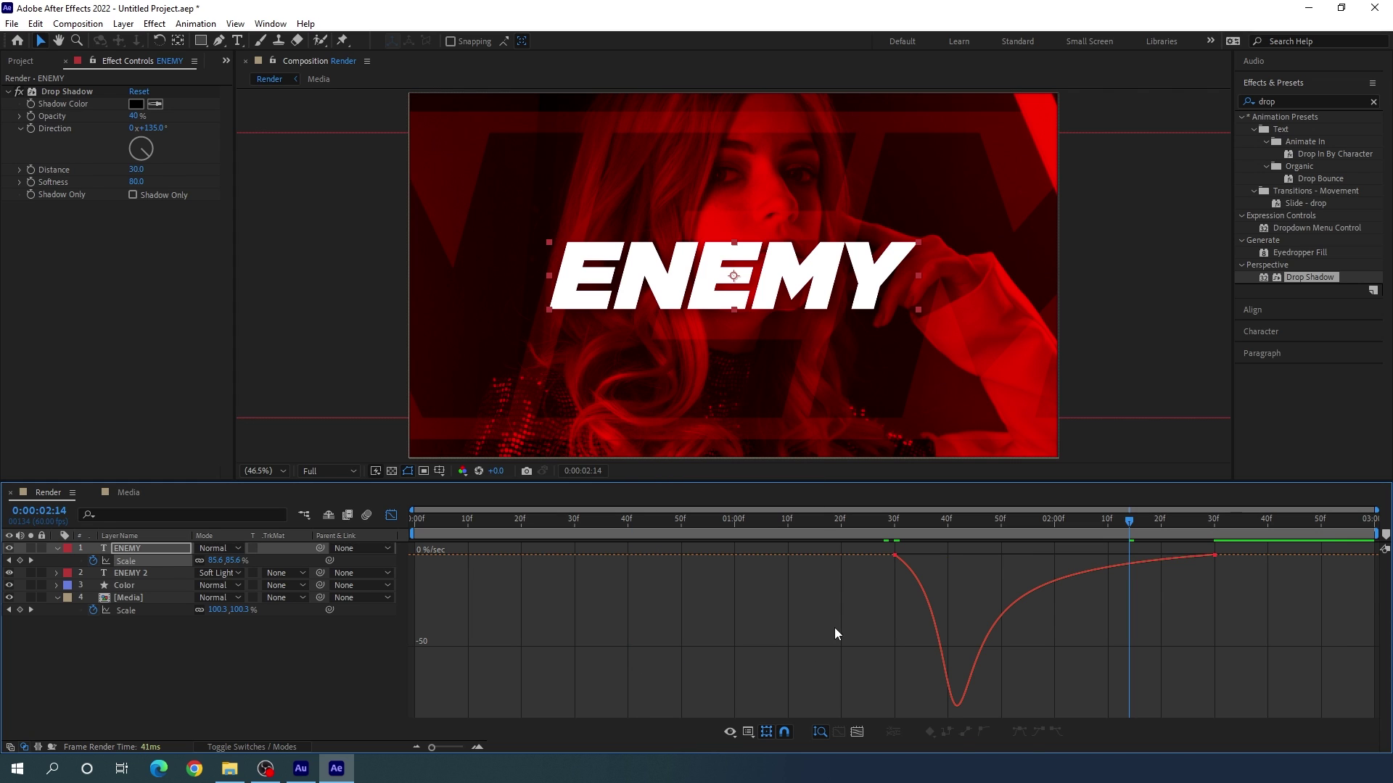
Close the speed graph, preview the animation from near the start, and collapse the ENEMY and Media layers' properties.
click(393, 516)
drag(821, 526, 460, 539)
key(space)
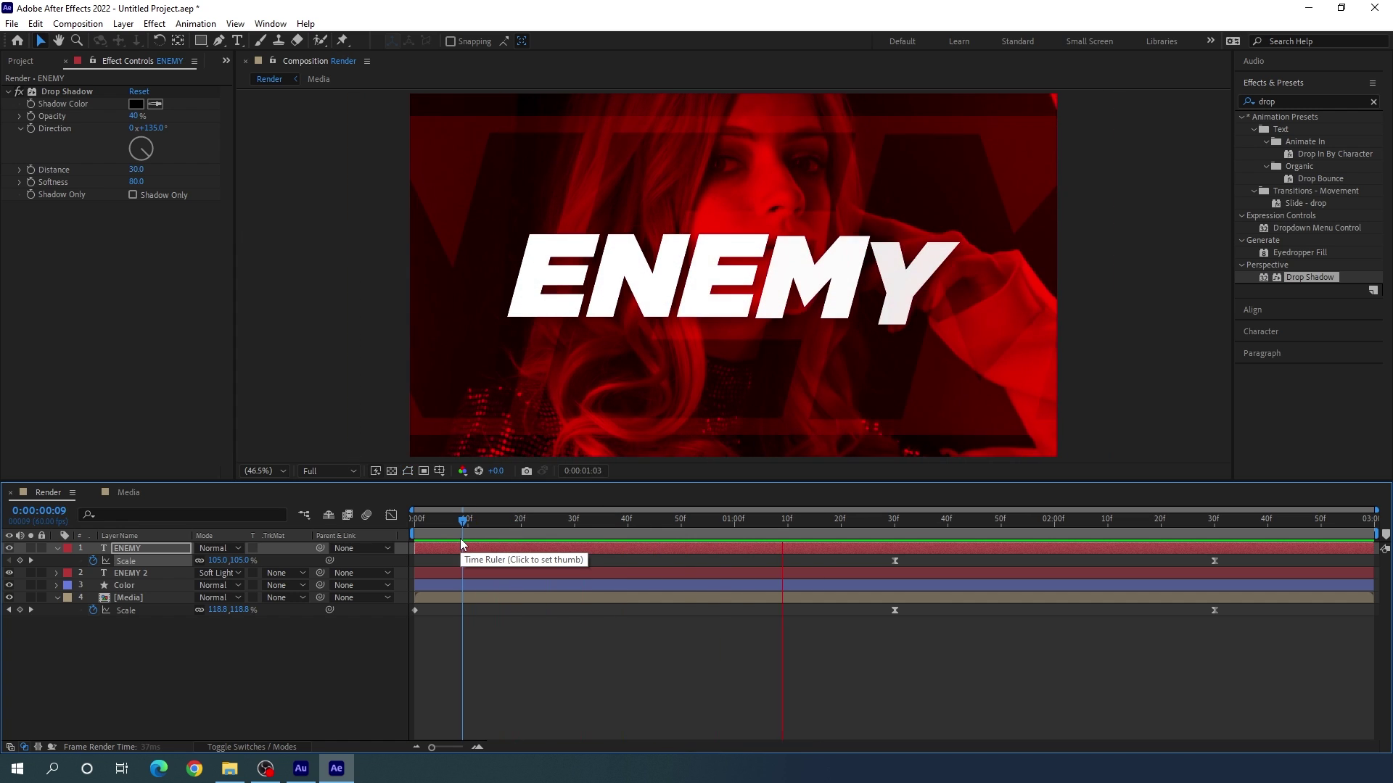
key(space)
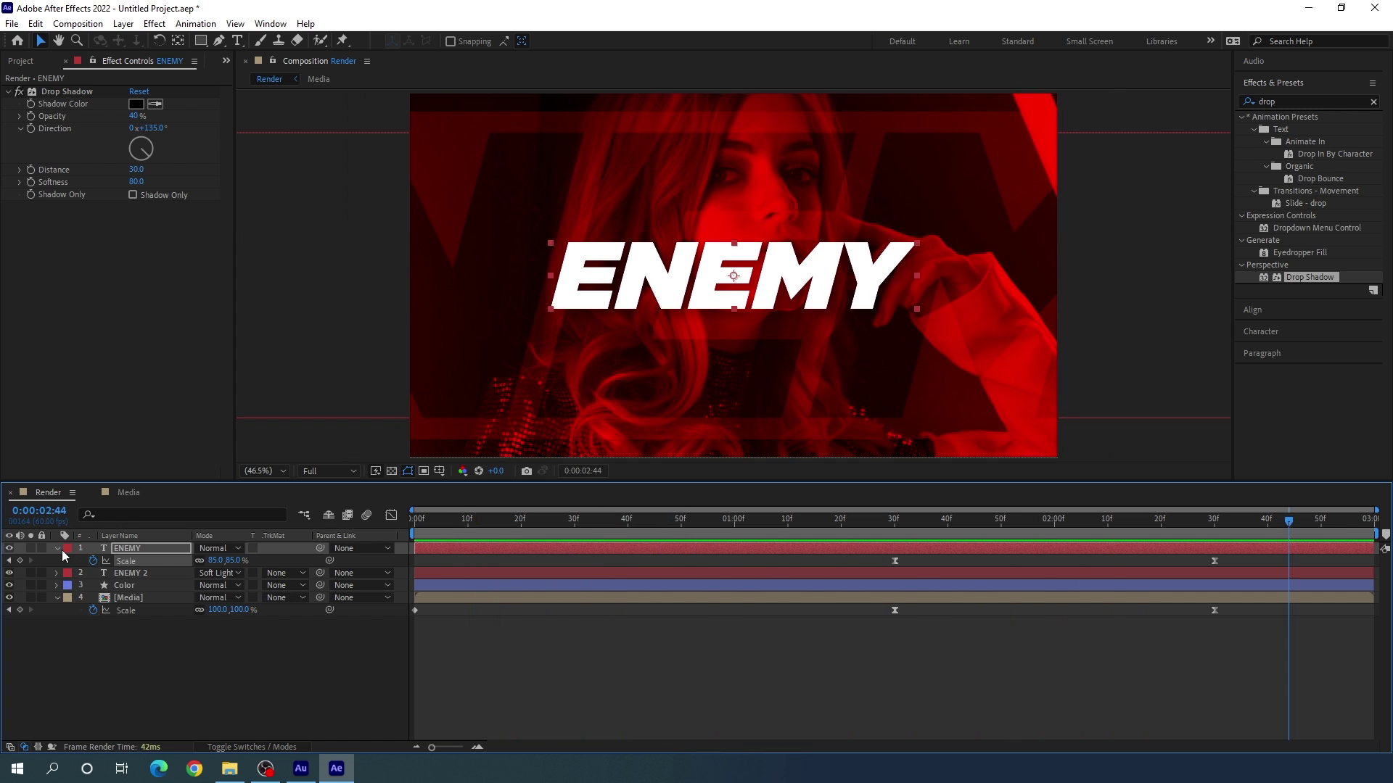
click(58, 548)
click(57, 585)
click(145, 622)
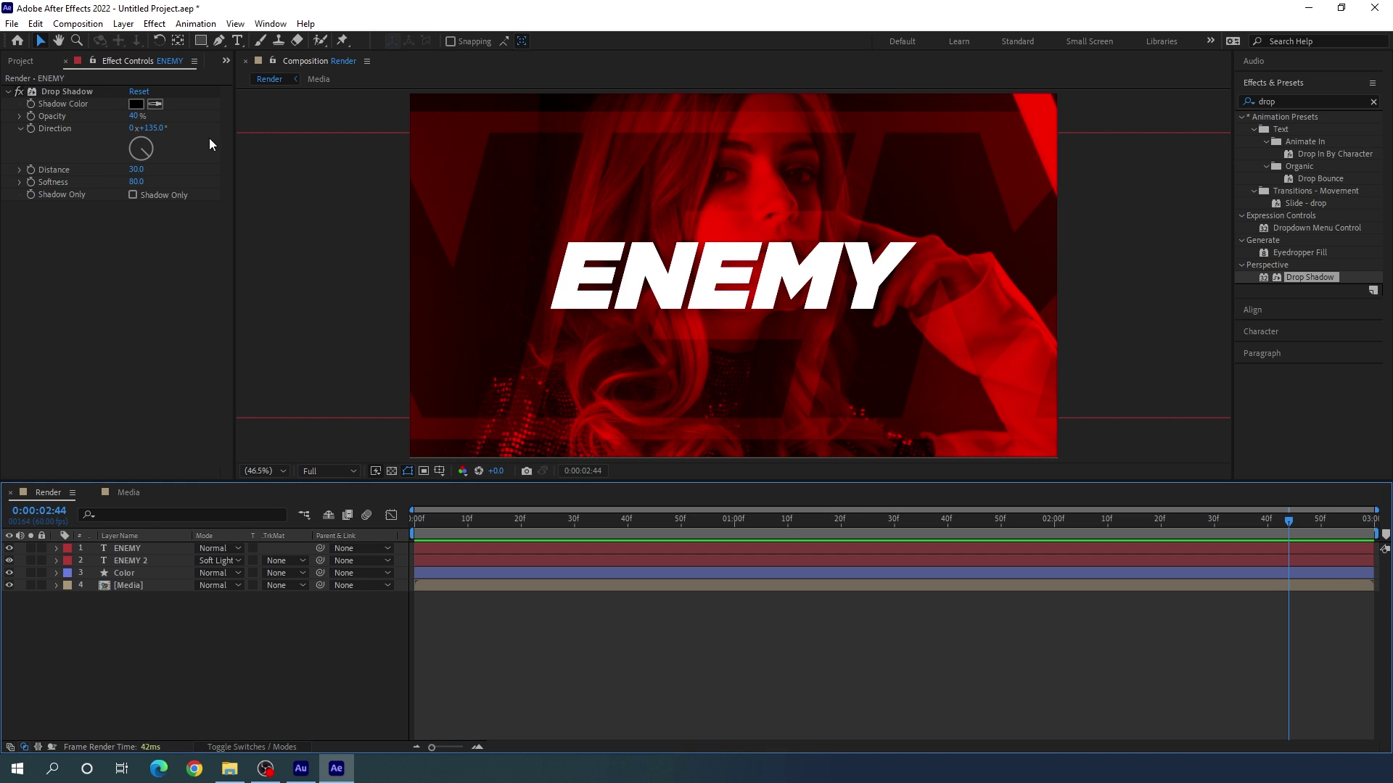
Add an adjustment layer above all other layers and rename it Color Control.
click(123, 23)
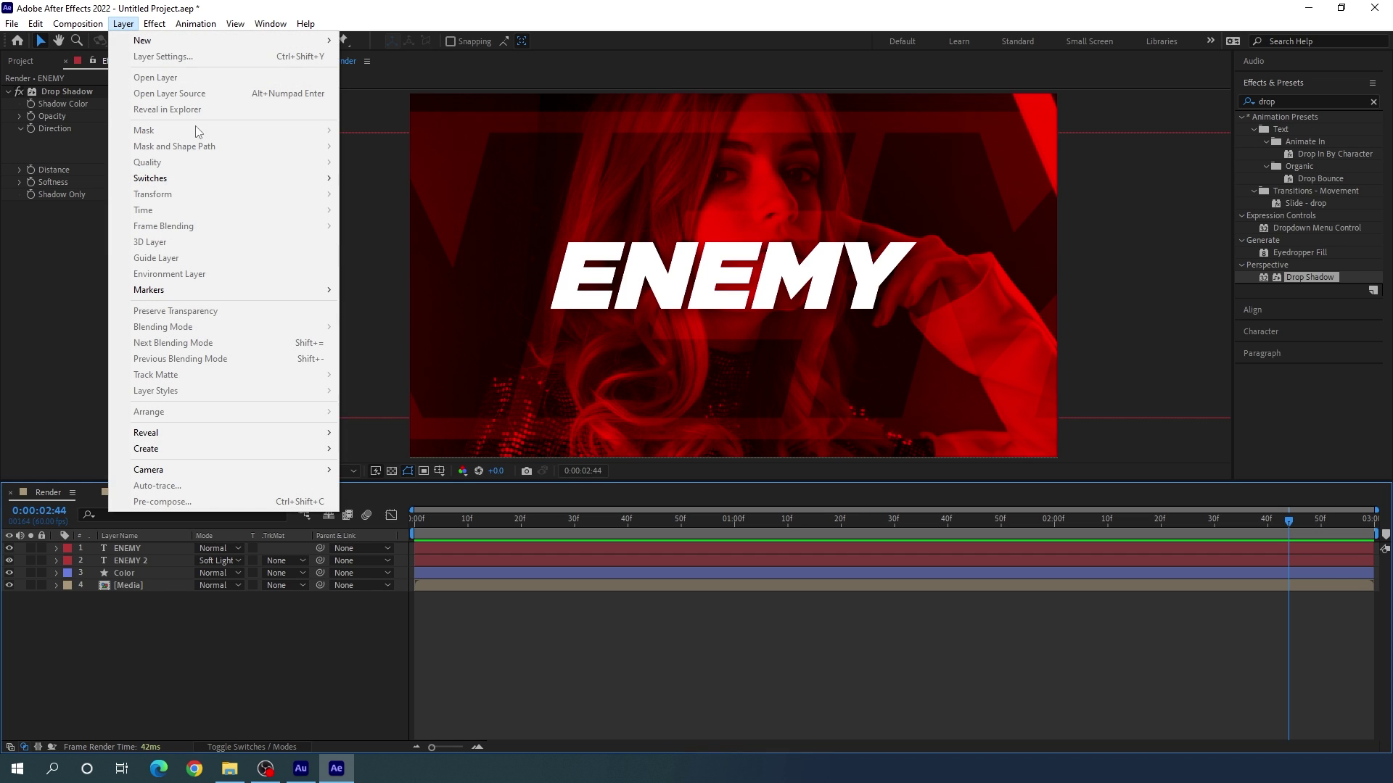
mouse_move(181, 43)
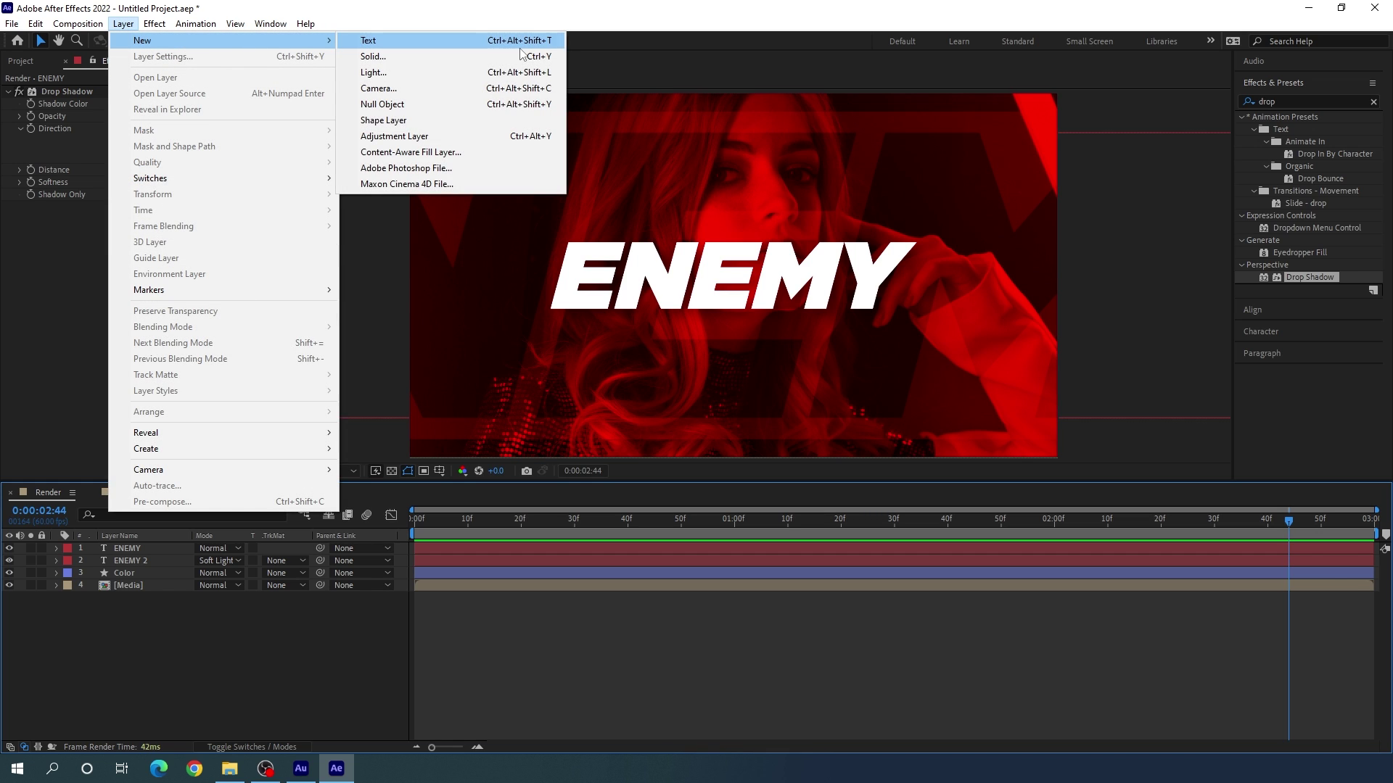
click(406, 137)
right_click(172, 549)
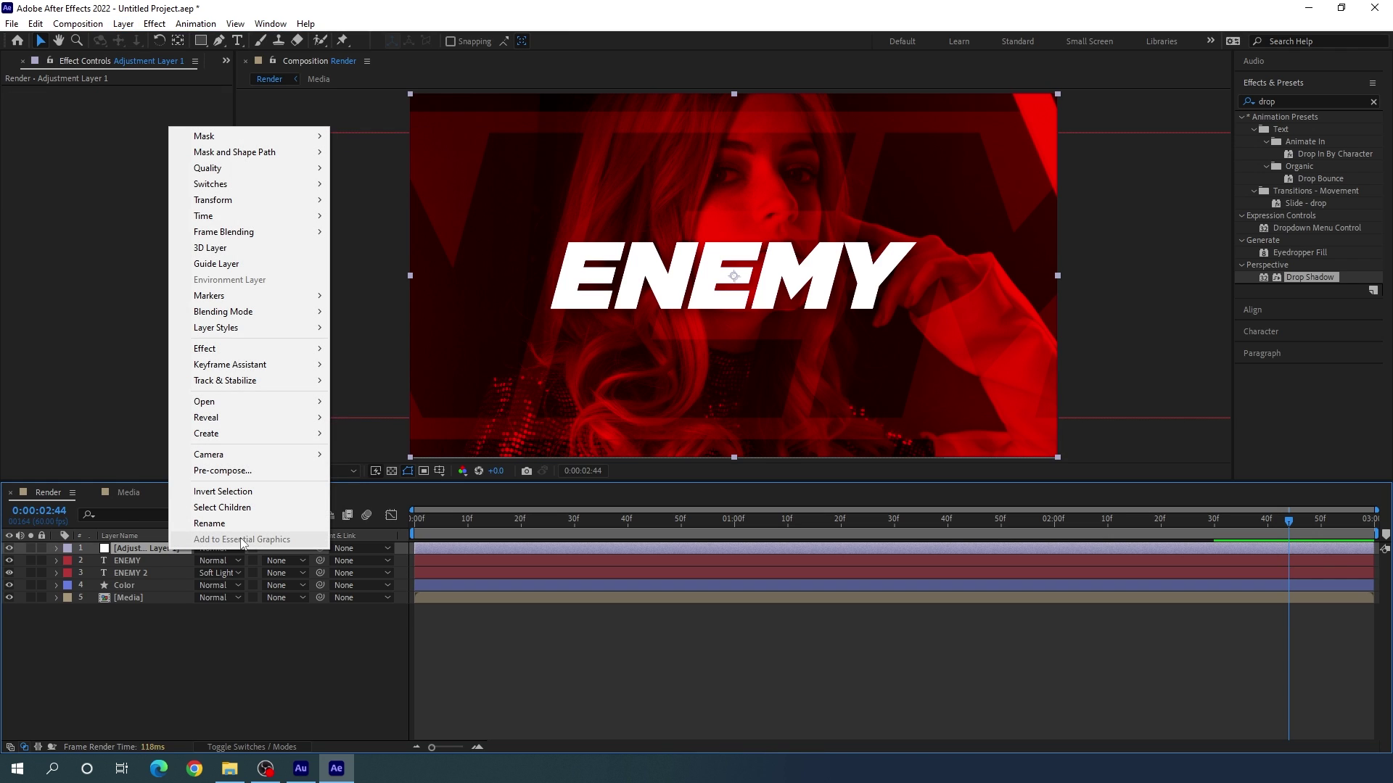
click(209, 523)
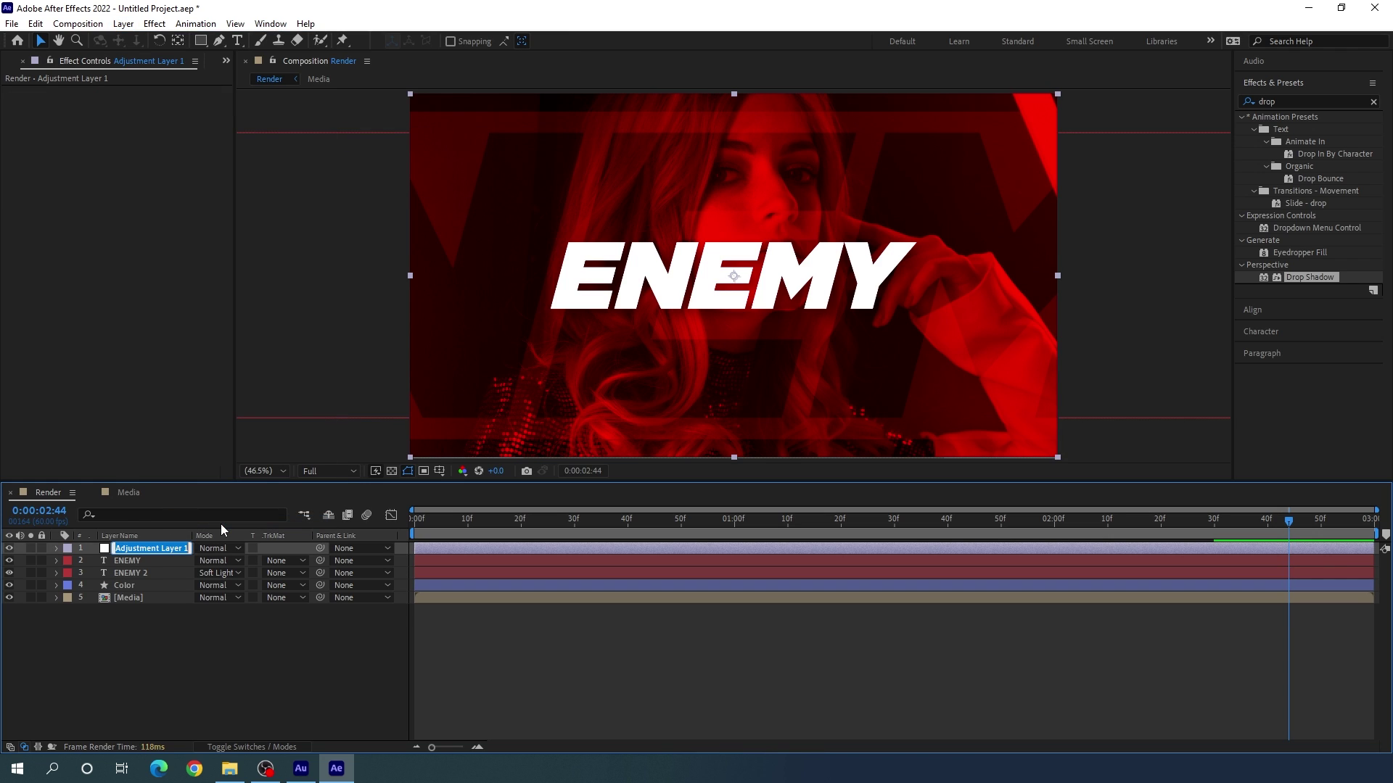
text(Color Control)
key(Return)
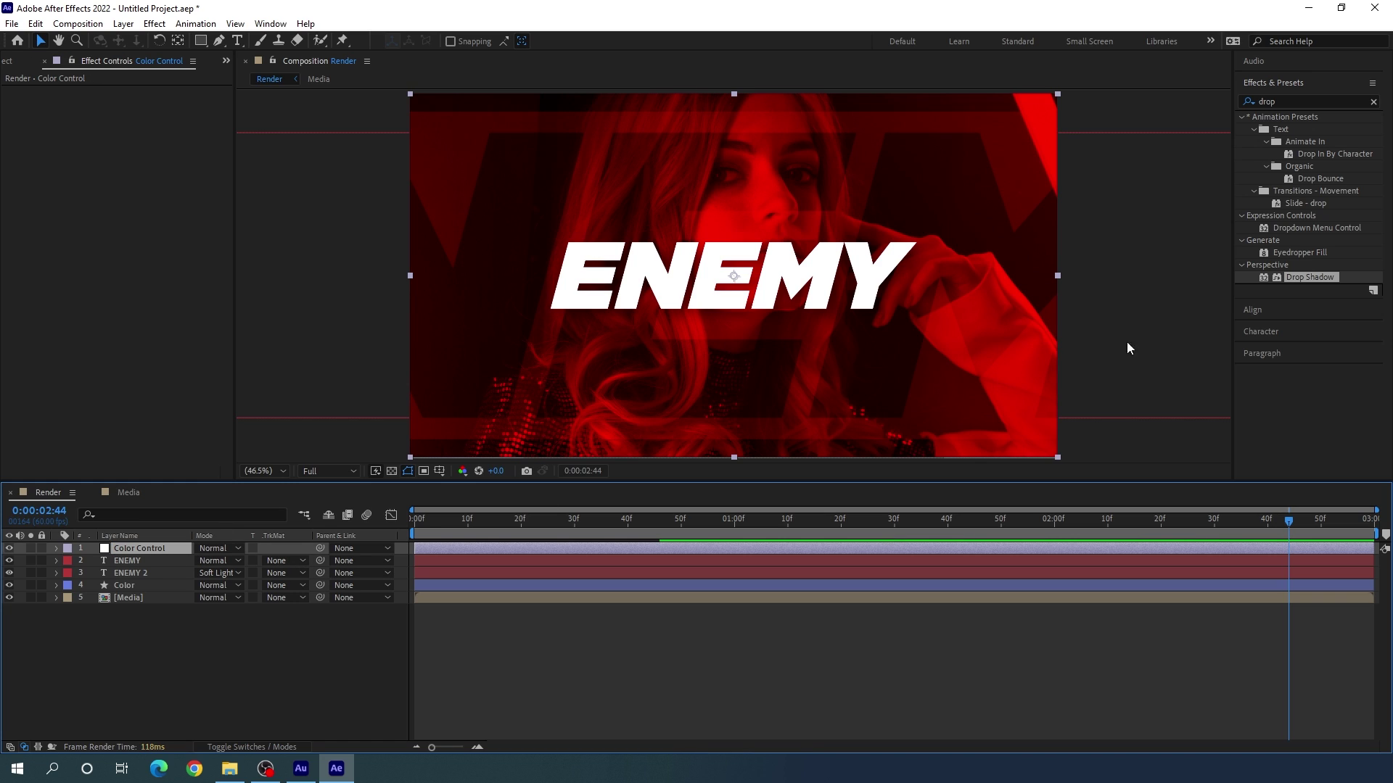
Apply the Hue/Saturation effect to the Color Control layer, set its master hue to -97°, and scrub through the recolored composition.
click(1373, 103)
text(hue)
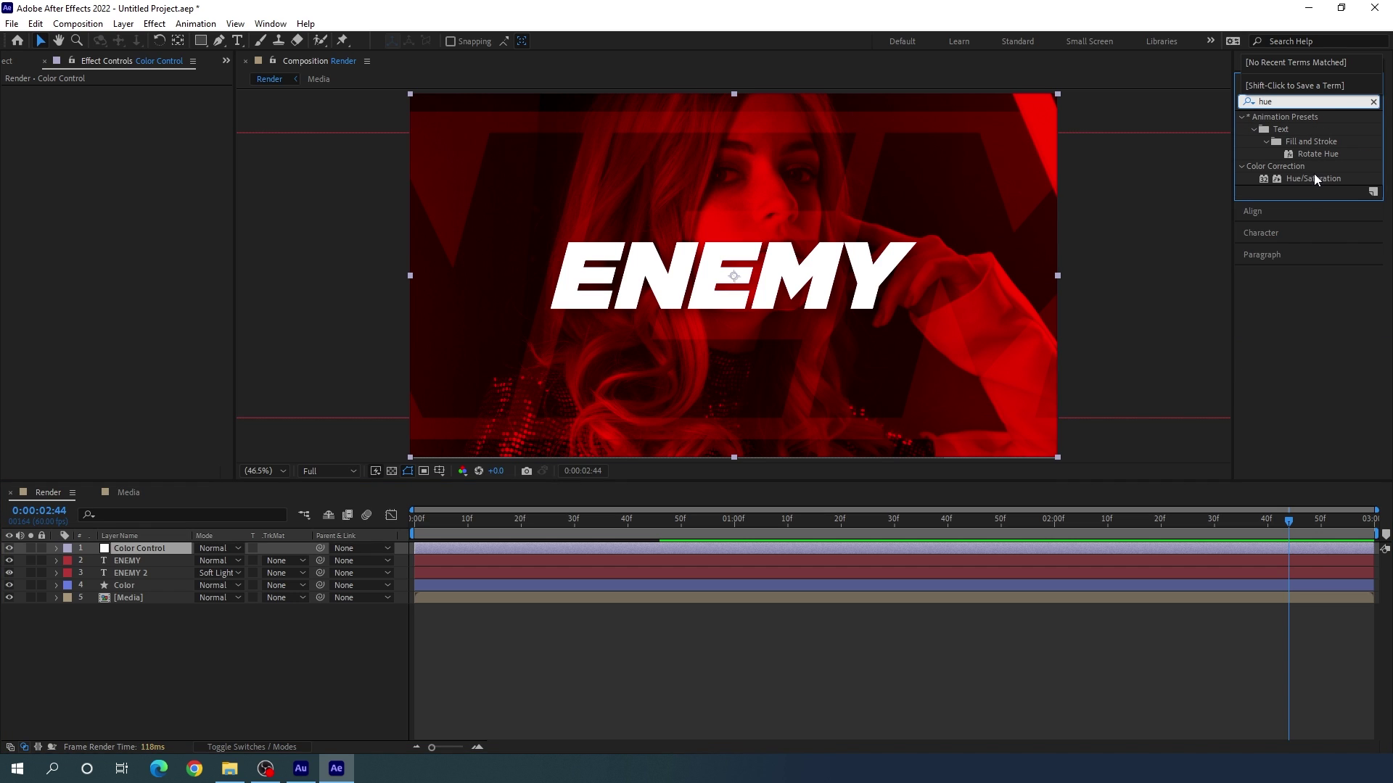
drag(1313, 178, 821, 327)
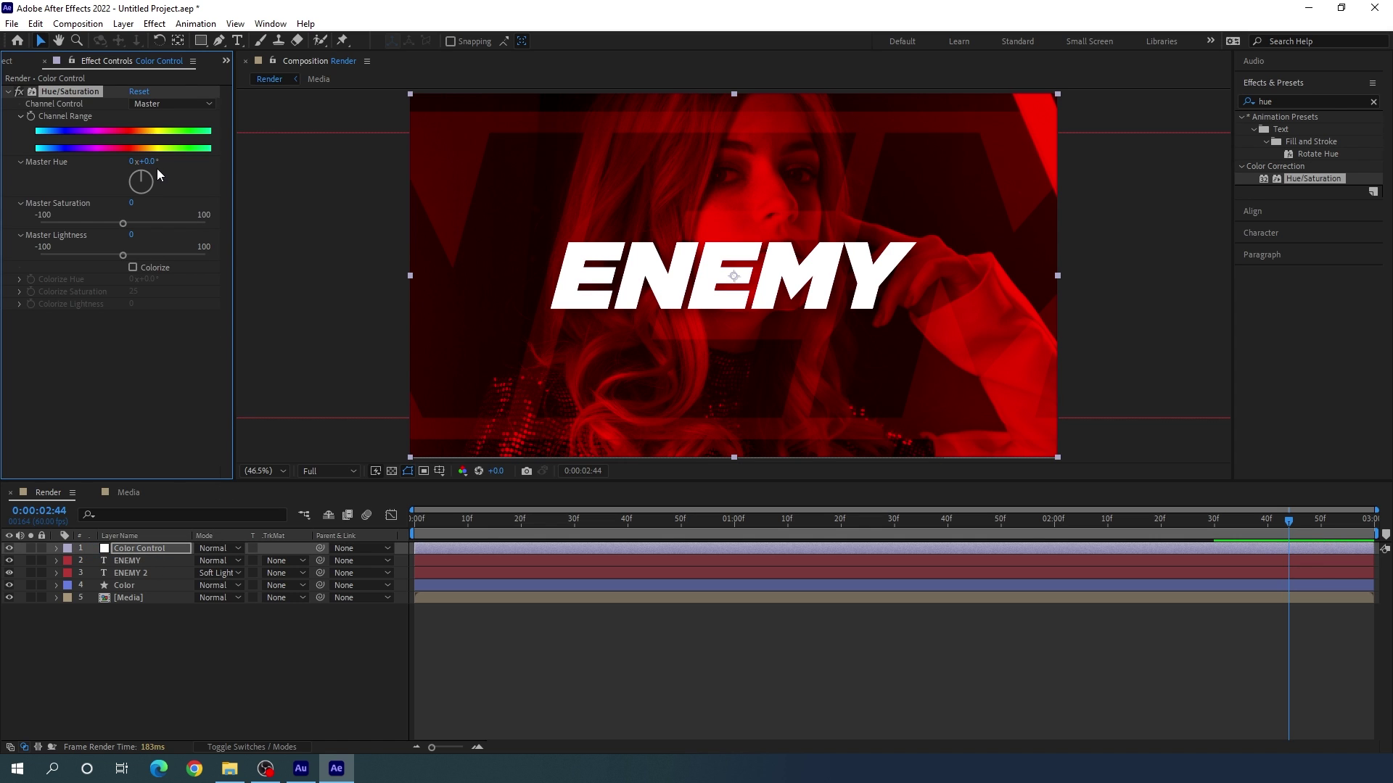
drag(145, 161, 73, 156)
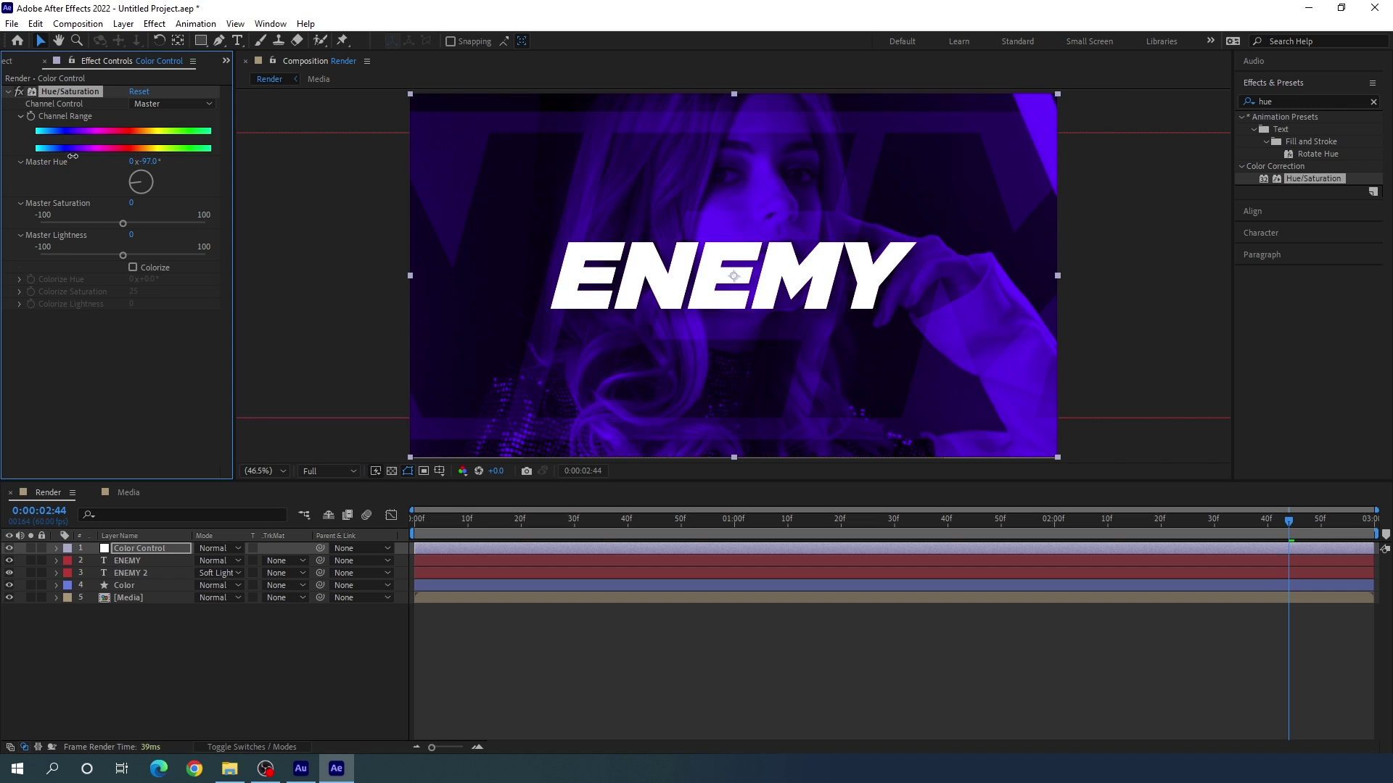
drag(580, 519, 1022, 516)
Pre-compose all five layers of the Render composition into a new composition named Animation.
drag(149, 646, 176, 537)
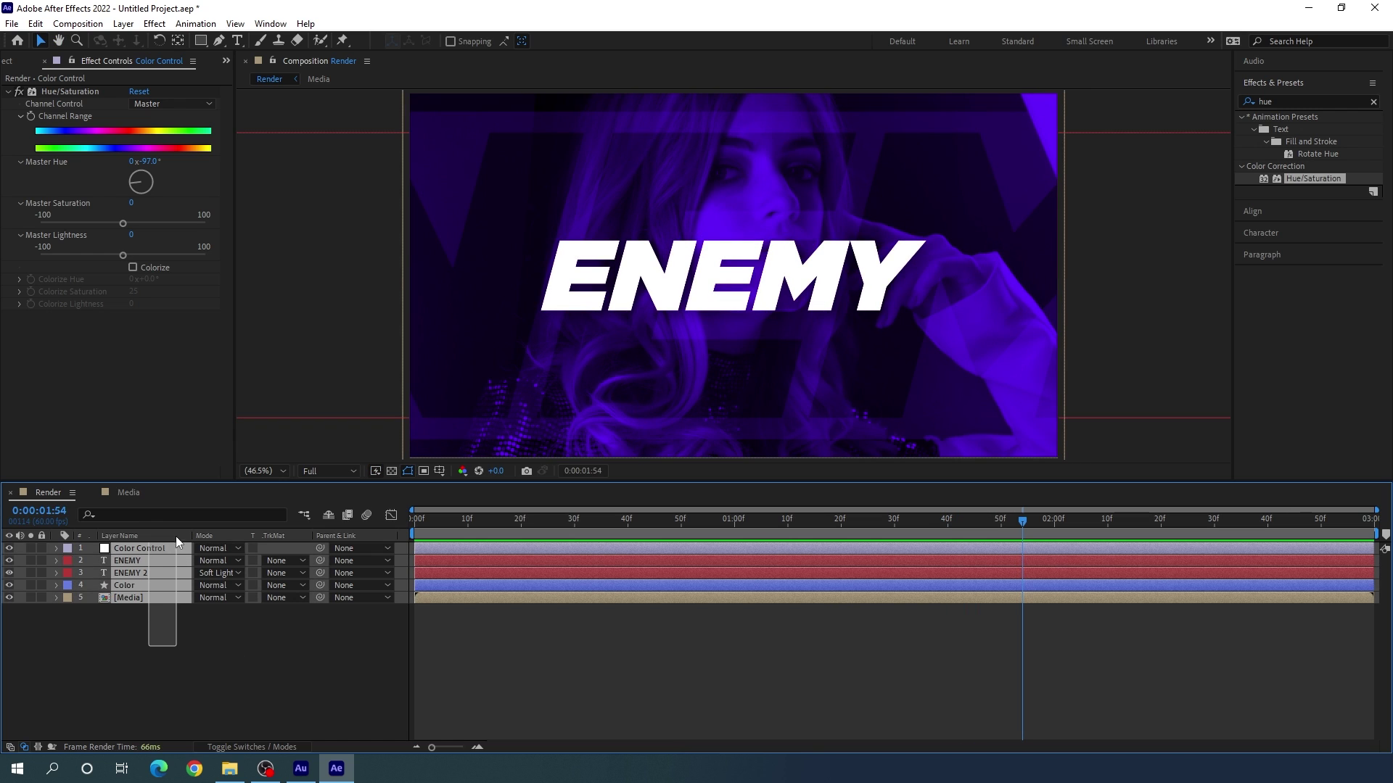
right_click(153, 569)
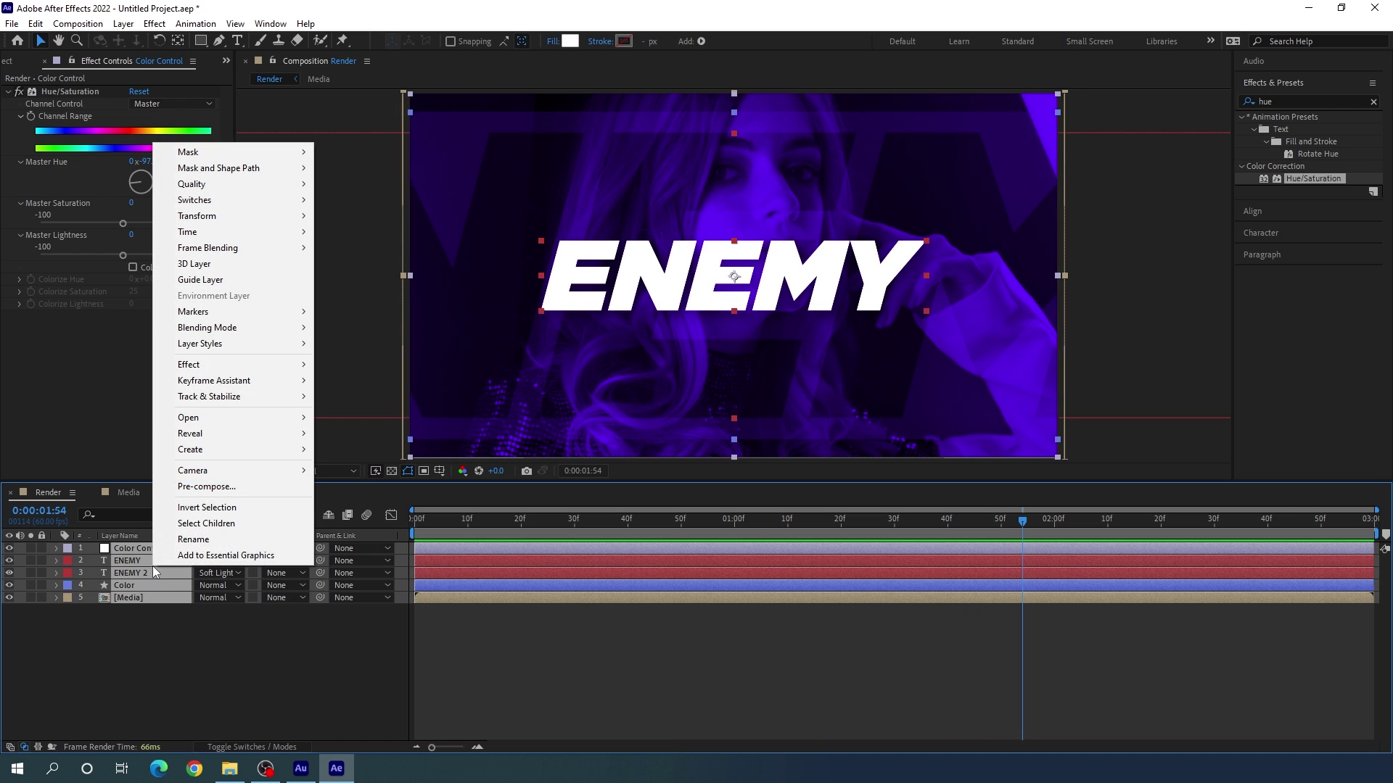
click(204, 487)
key(BackSpace)
text(Ani)
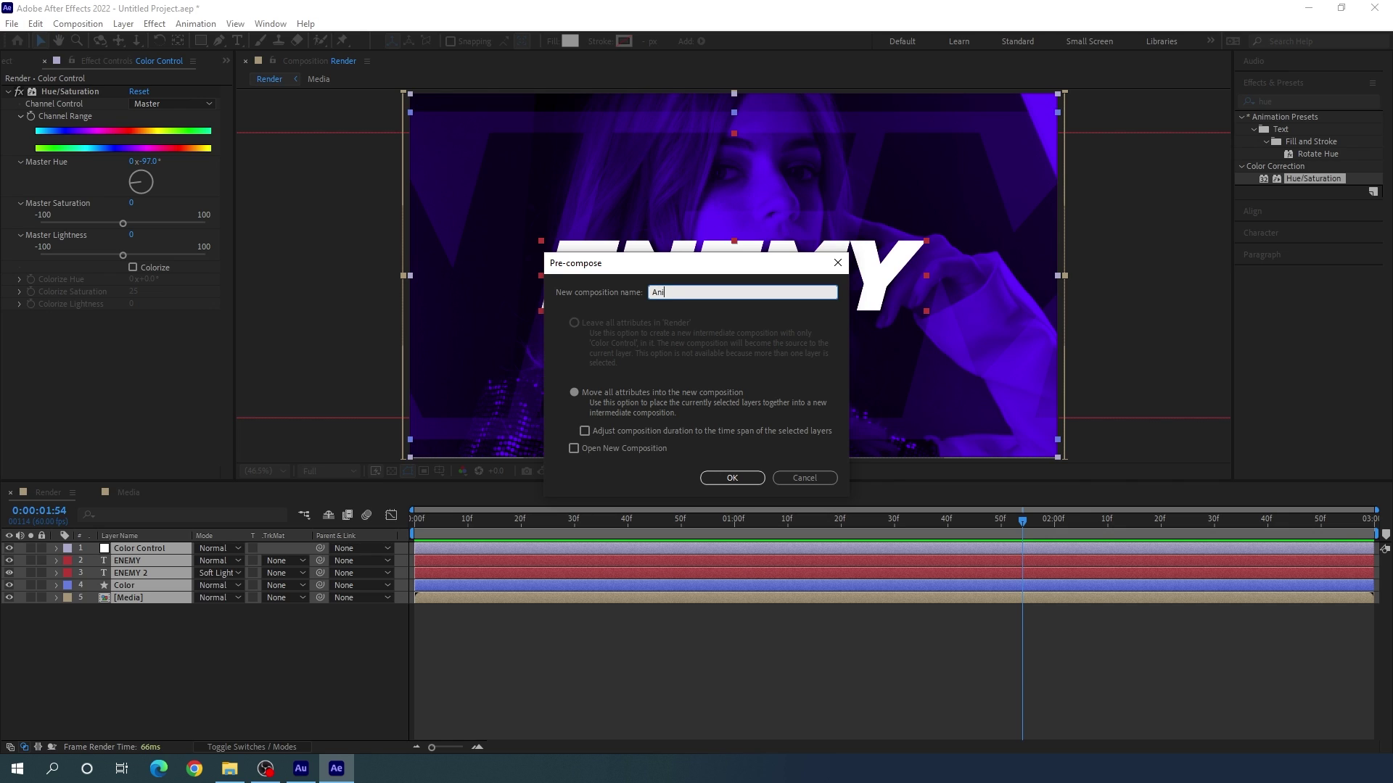
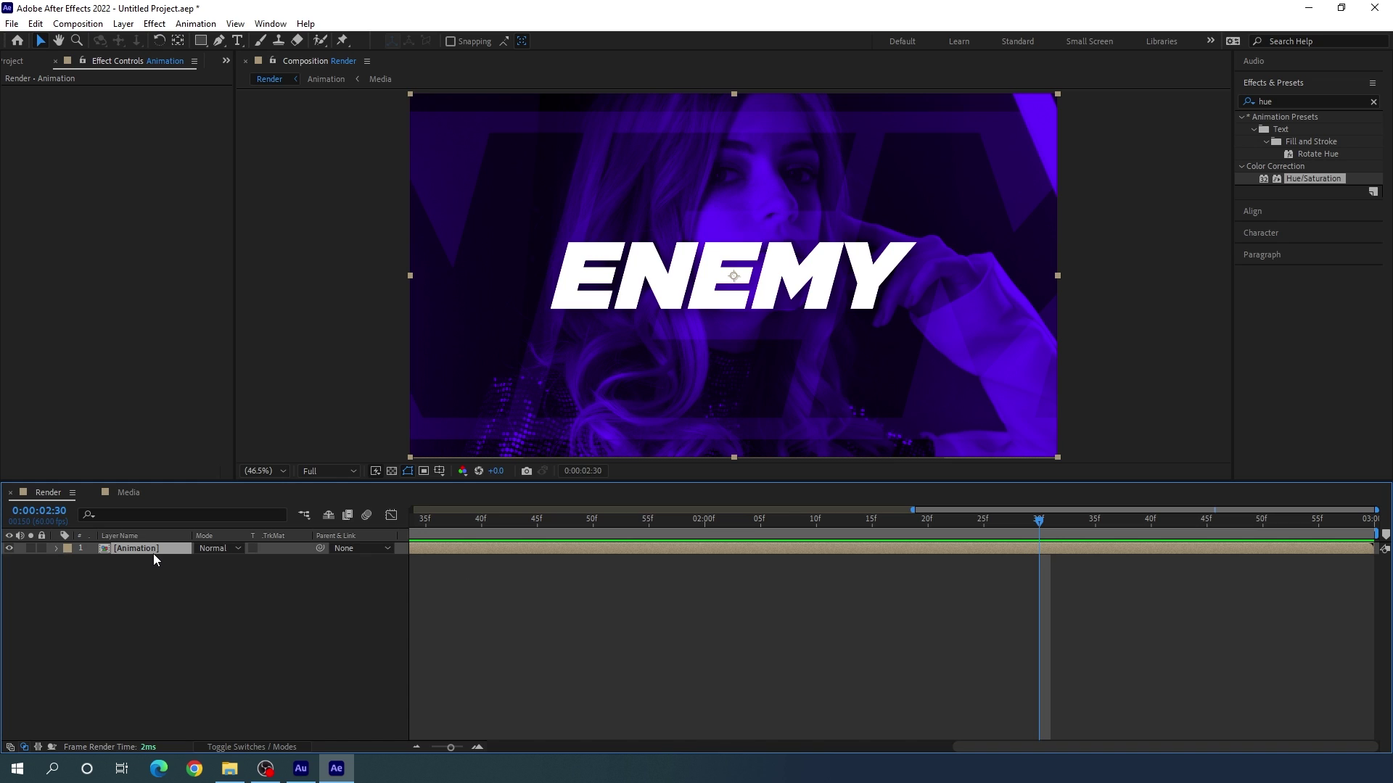
Split the Animation layer at 0:00:02:30, then split its remaining end piece at 0:00:02:35.
key(ctrl+shift+d)
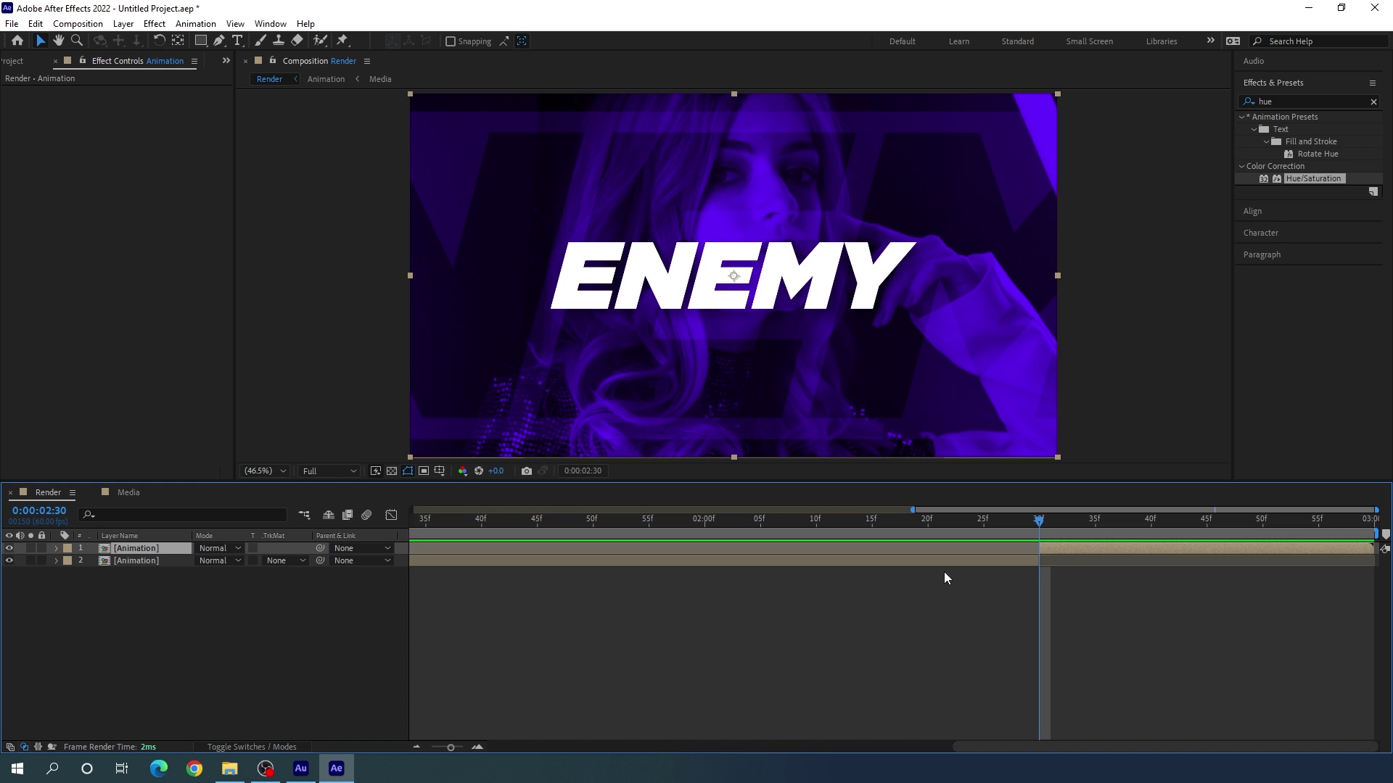
drag(1053, 521, 1096, 522)
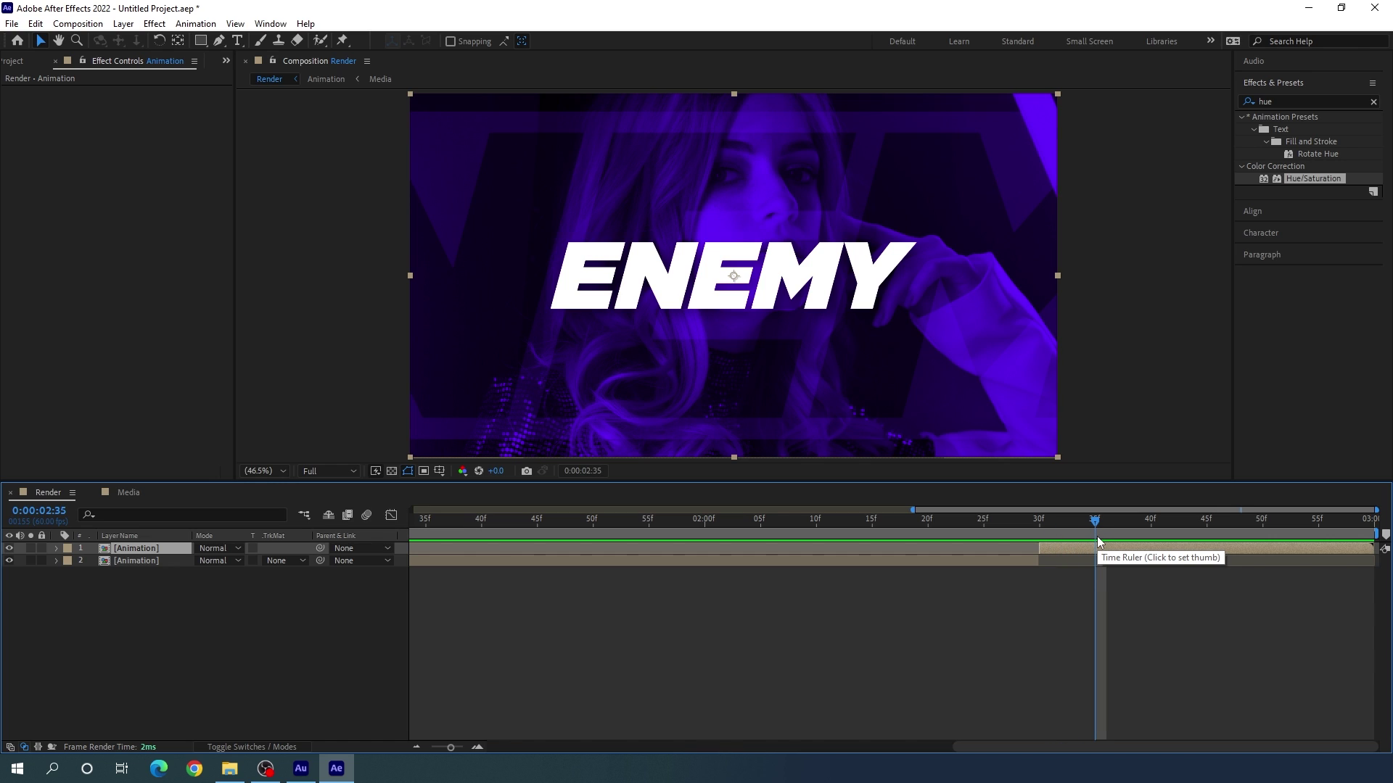
key(ctrl+shift+d)
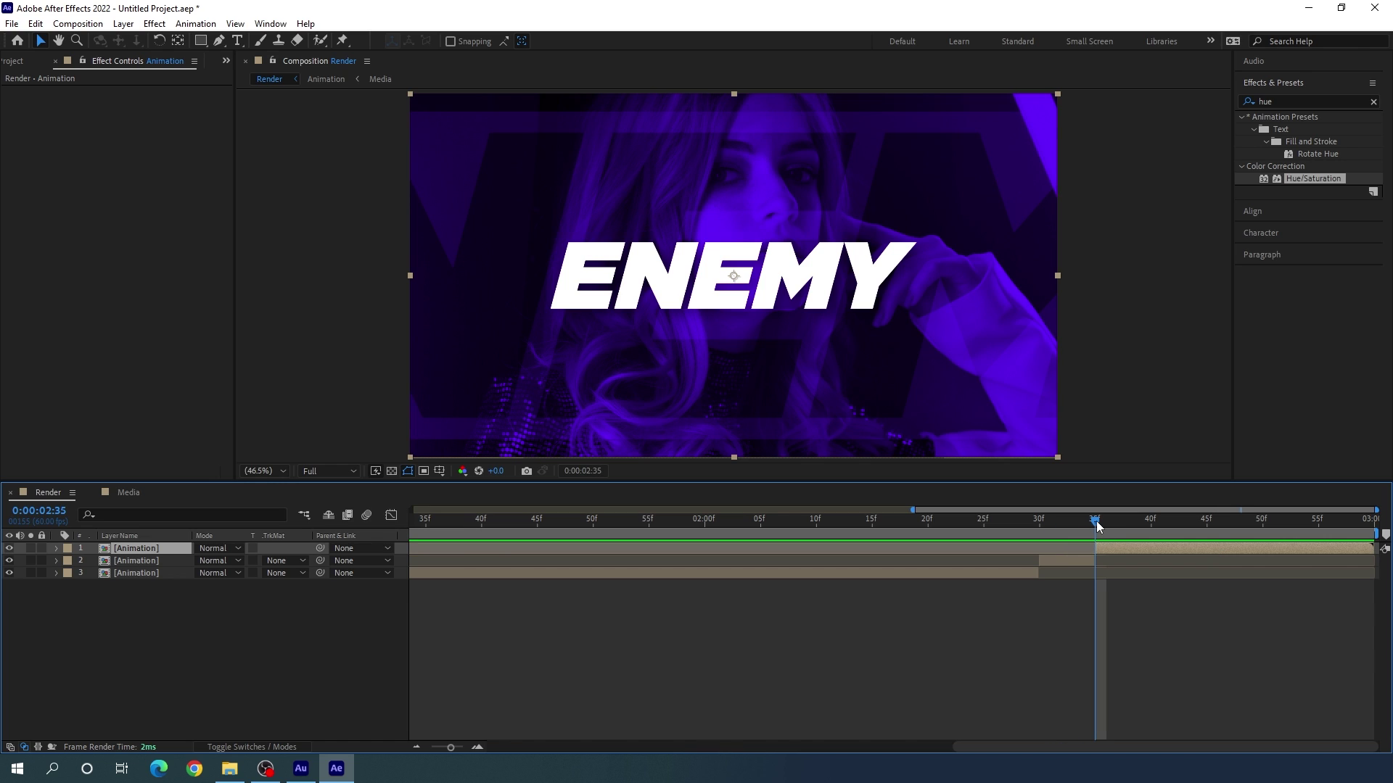
Split the last Animation segment four frames further on at 0:00:02:39 and again three frames on at 0:00:02:42.
mouse_move(1096, 522)
mouse_down()
mouse_move(1127, 520)
mouse_move(1097, 520)
mouse_up()
key(Page_Down)
key(Page_Down)
key(Page_Down)
key(Page_Down)
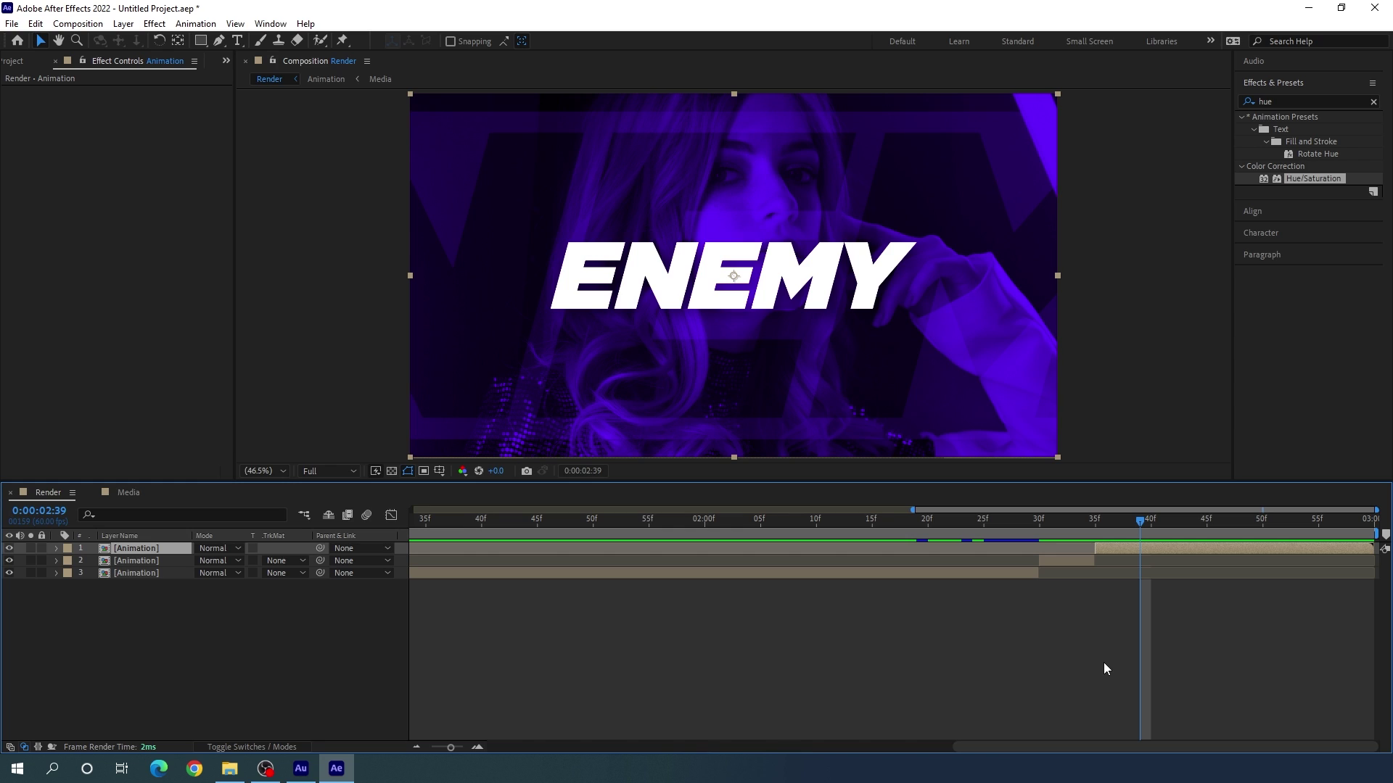
key(ctrl+shift+d)
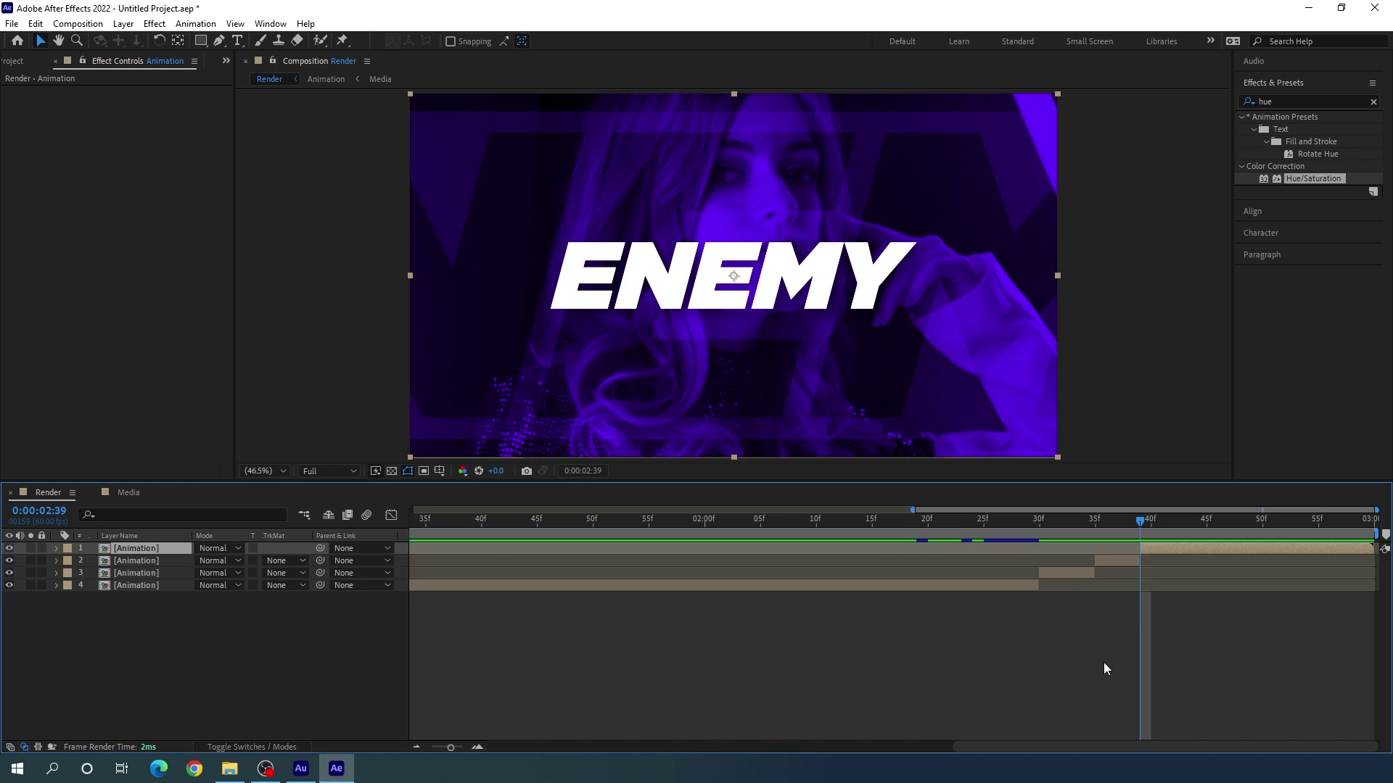
key(Page_Down)
key(Page_Down)
key(Page_Down)
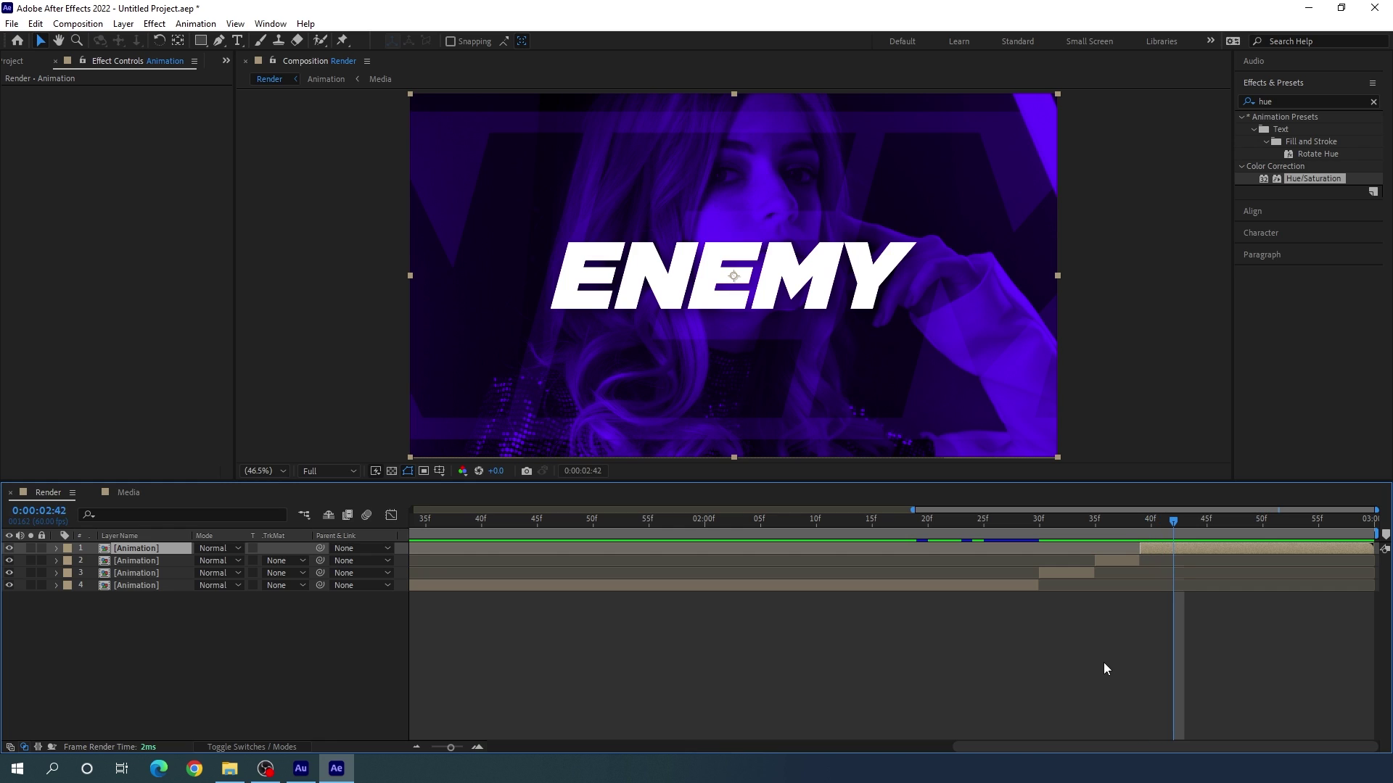
key(ctrl+shift+d)
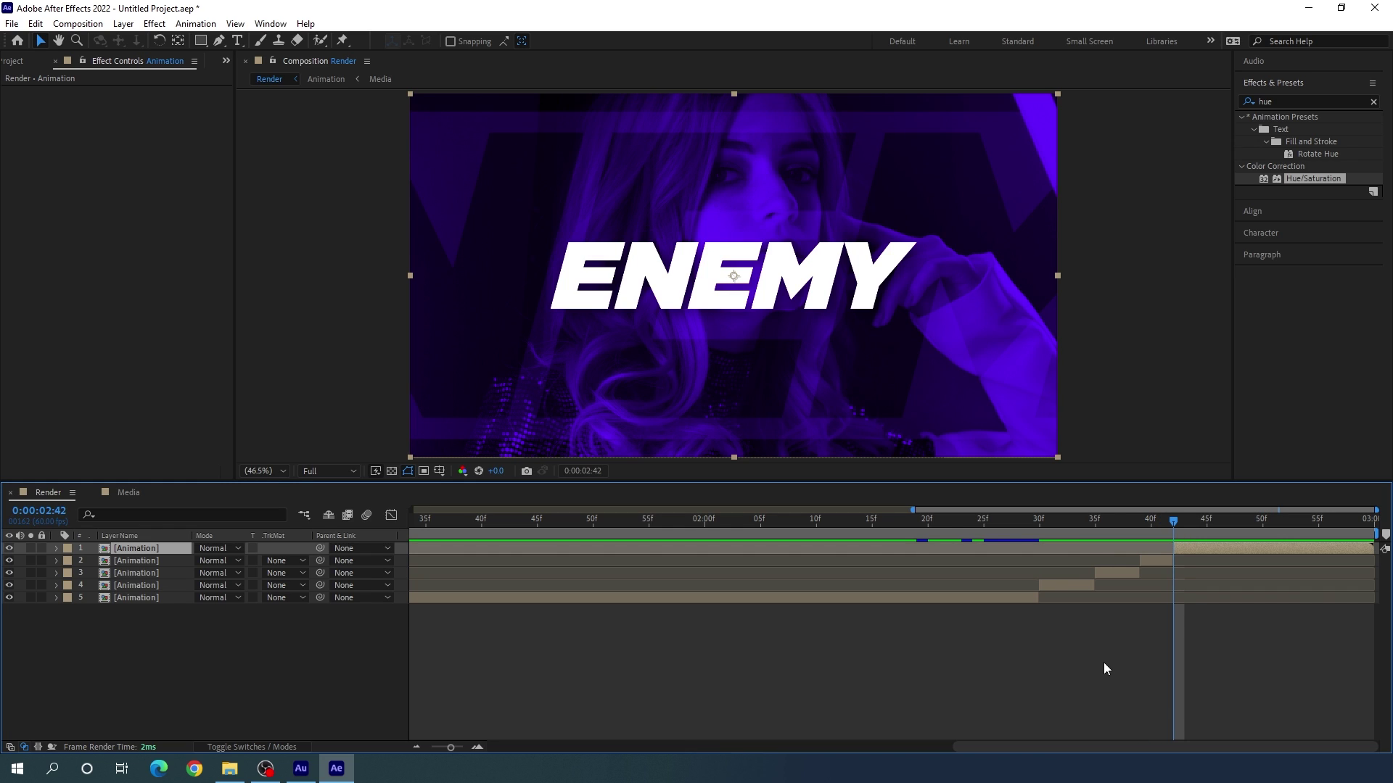
Split the last Animation segment every two frames, at 0:00:02:44, 0:00:02:46 and 0:00:02:48.
key(Page_Down)
key(Page_Down)
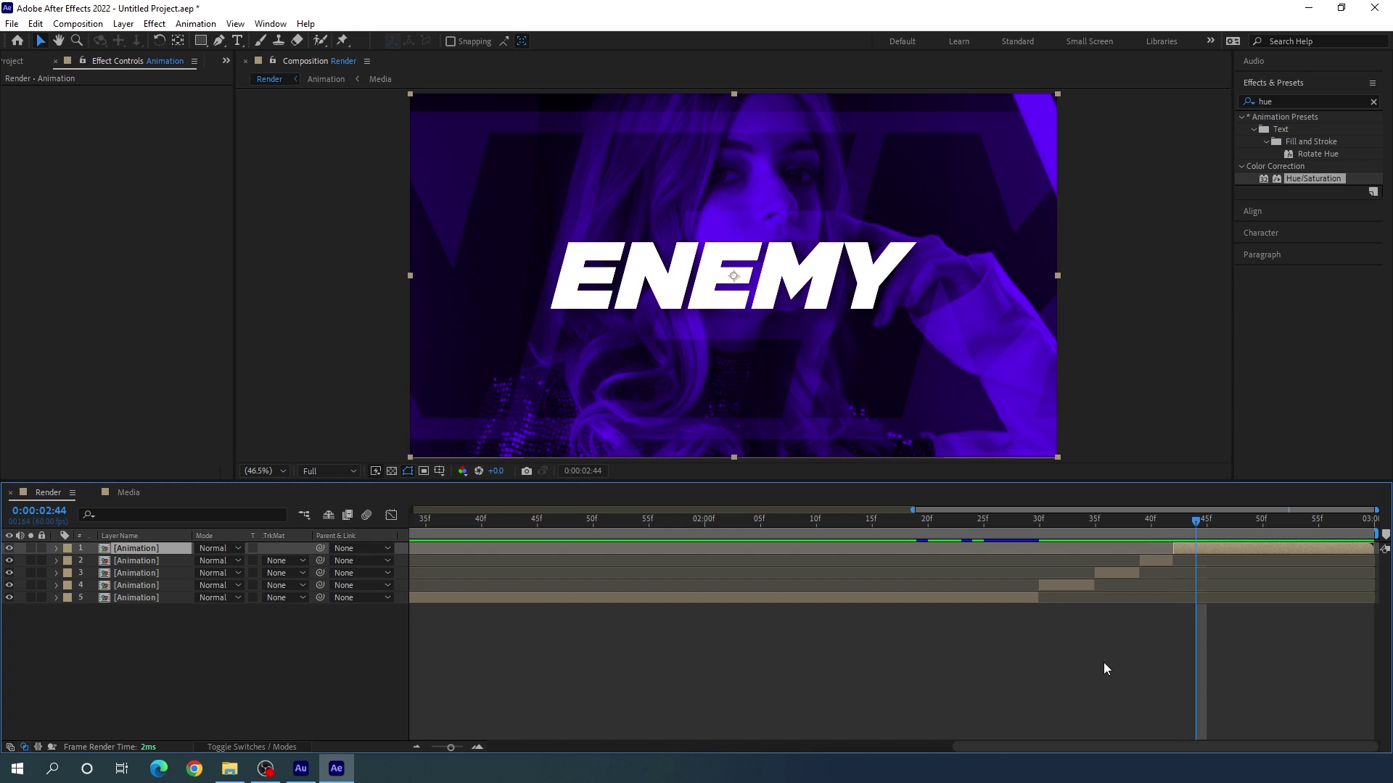
key(ctrl+shift+d)
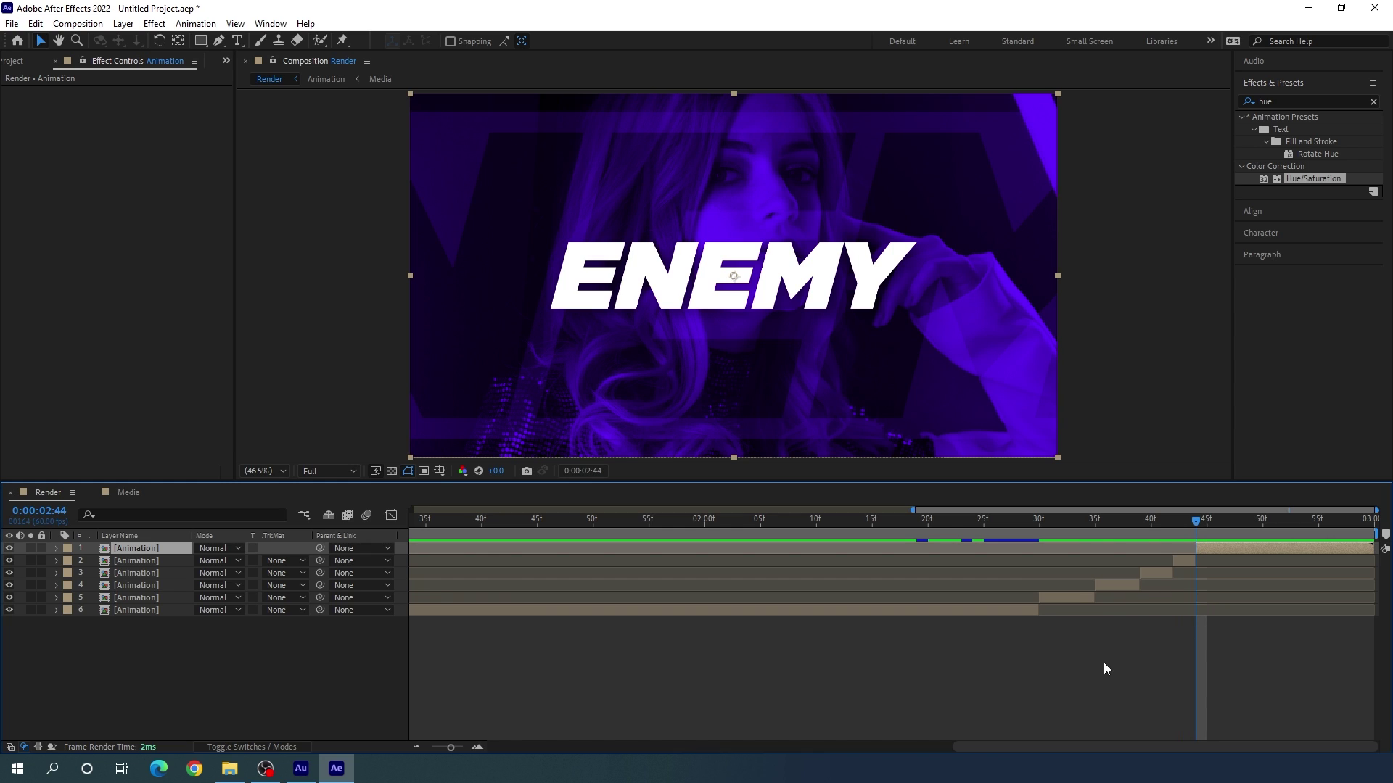
key(Page_Down)
key(Page_Down)
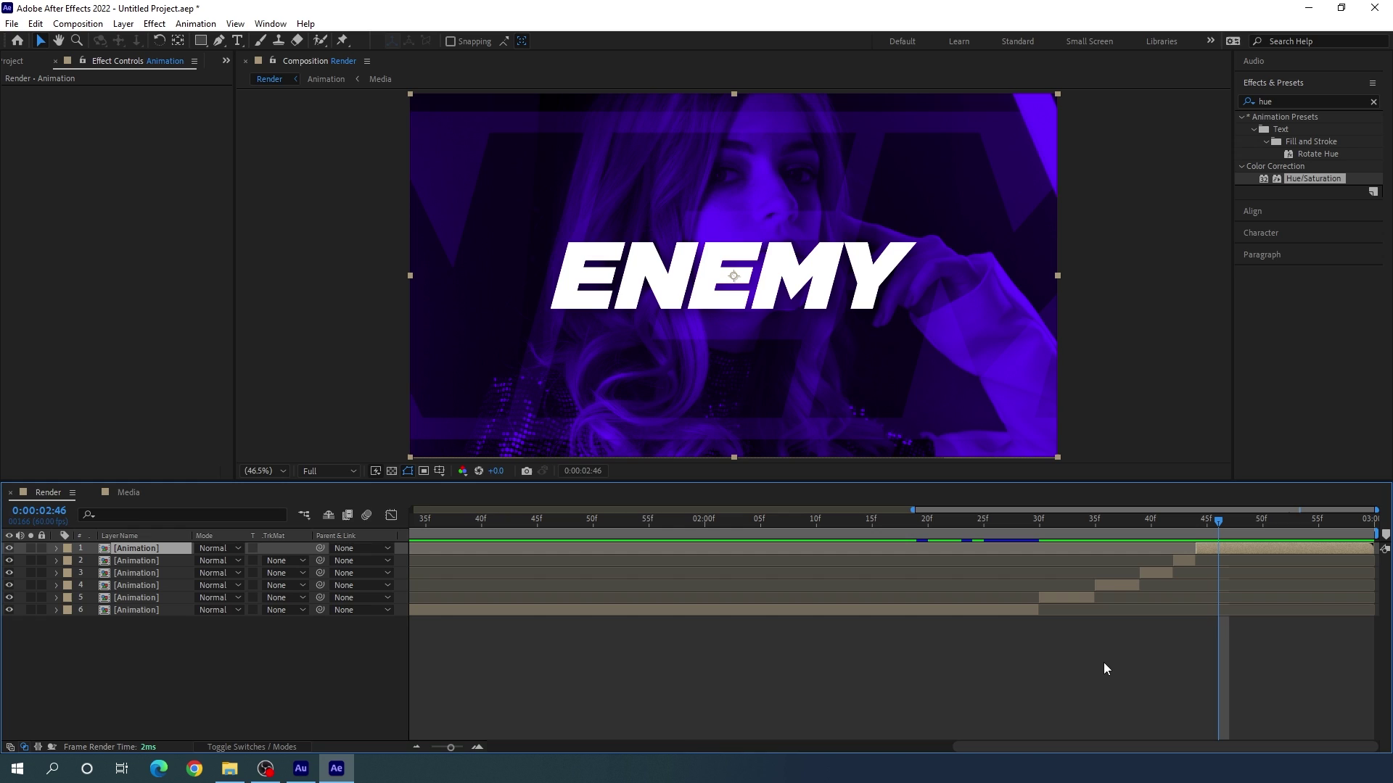
key(ctrl+shift+d)
key(Page_Down)
key(Page_Down)
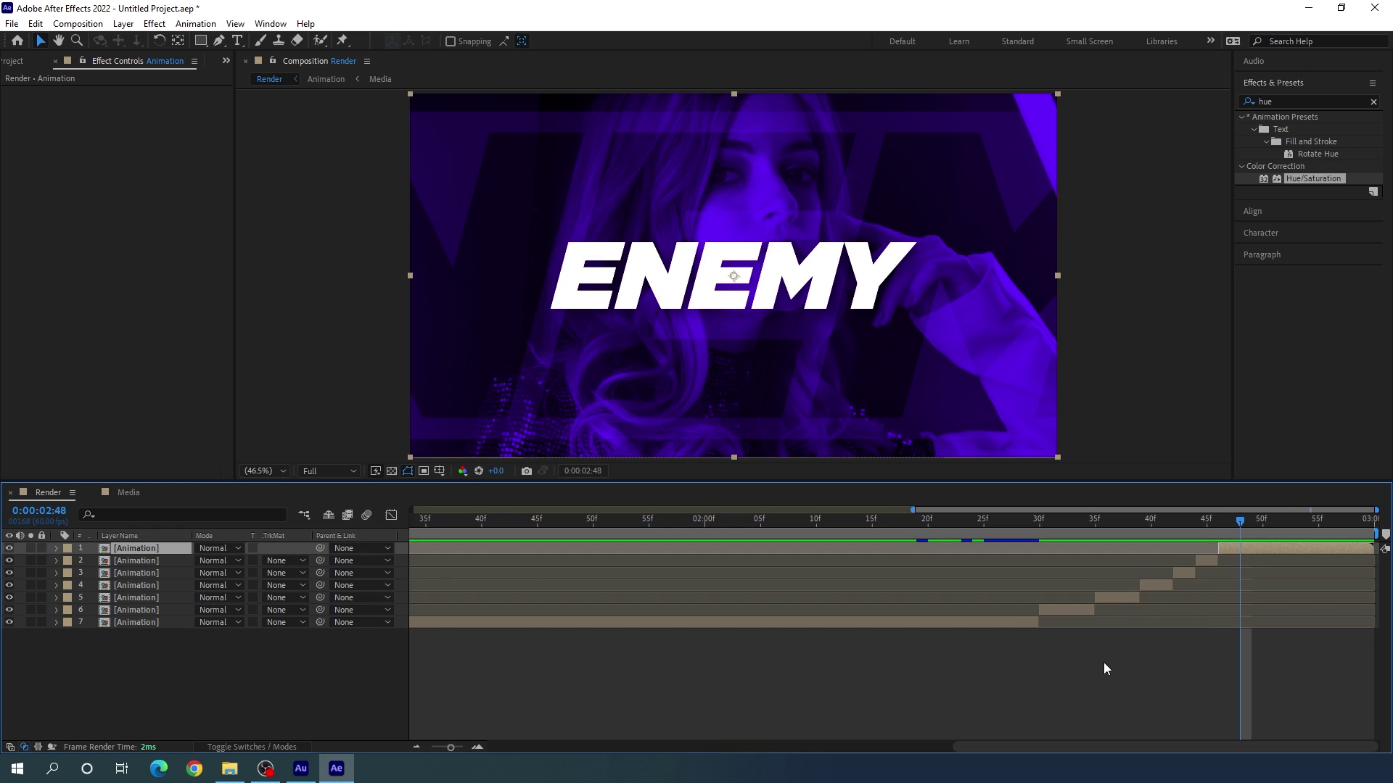
key(ctrl+shift+d)
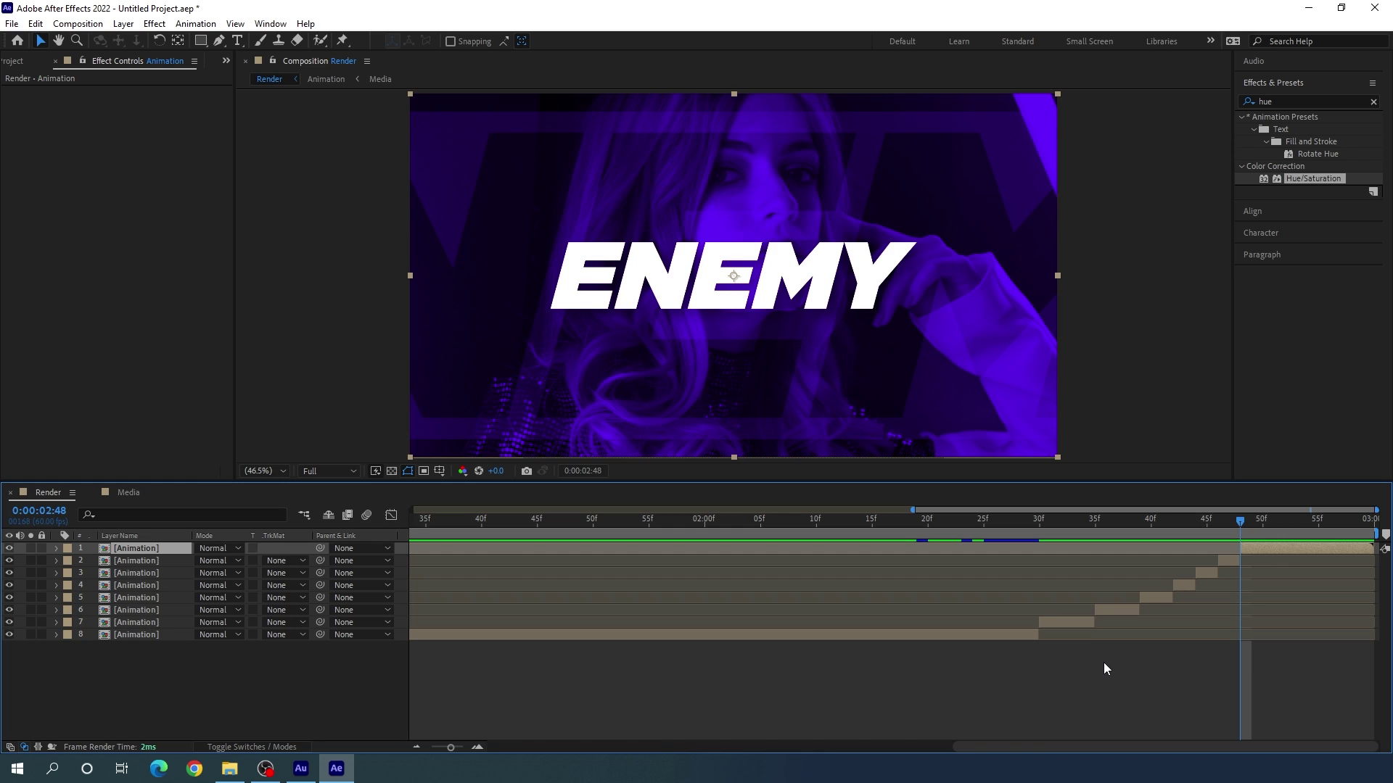
Split the remaining end piece of Animation at every frame from 0:00:02:49 to 0:00:02:54.
key(Page_Down)
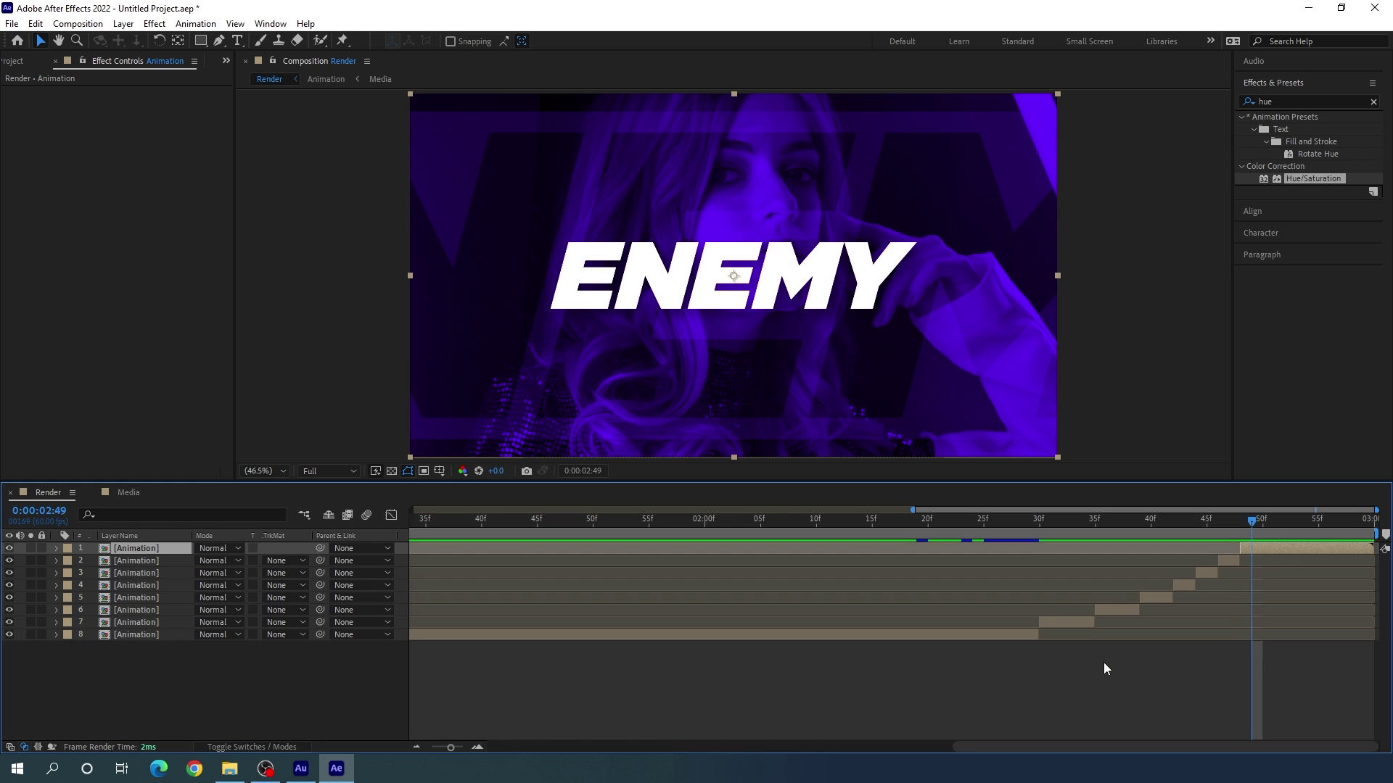
key(ctrl+shift+d)
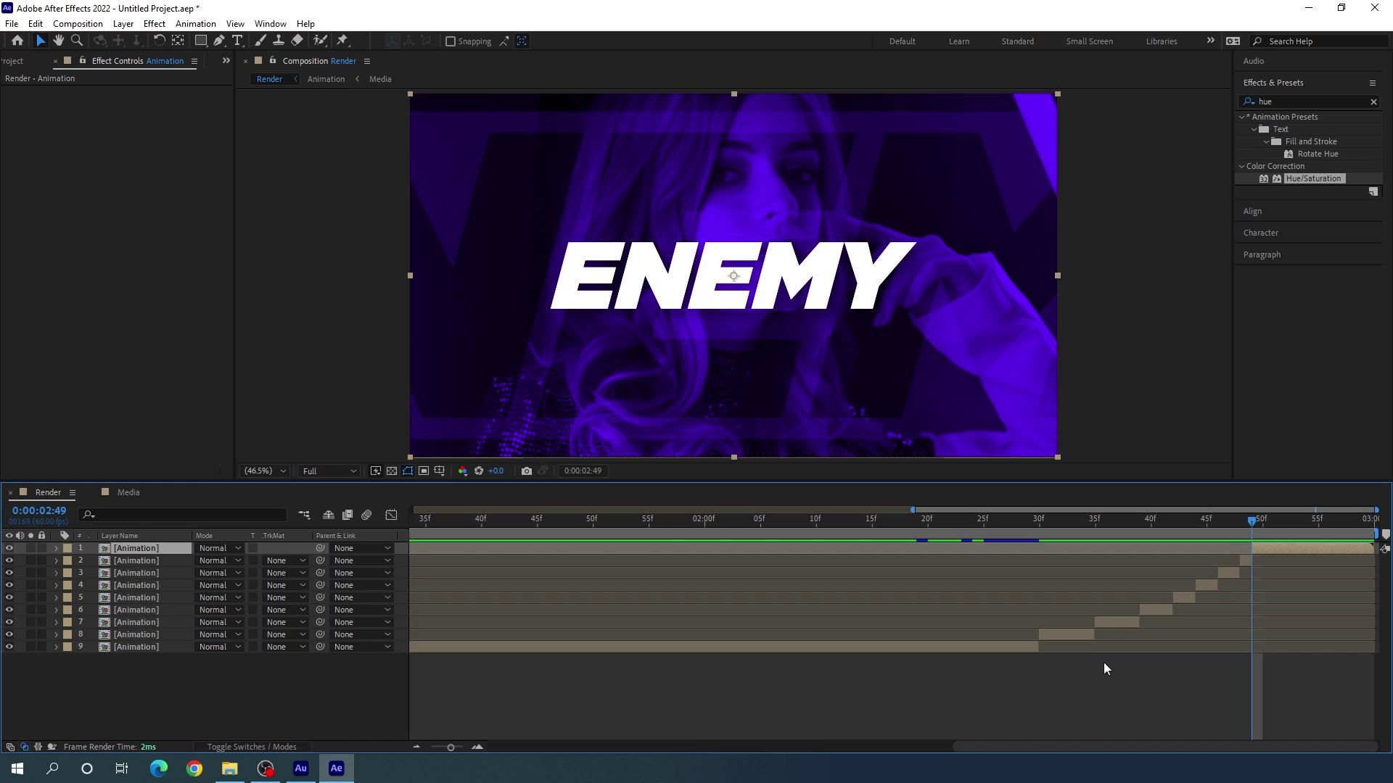
key(Page_Down)
key(ctrl+shift+d)
key(Page_Down)
key(ctrl+shift+d)
key(Page_Down)
key(ctrl+shift+d)
key(Page_Down)
key(ctrl+shift+d)
key(Page_Down)
key(ctrl+shift+d)
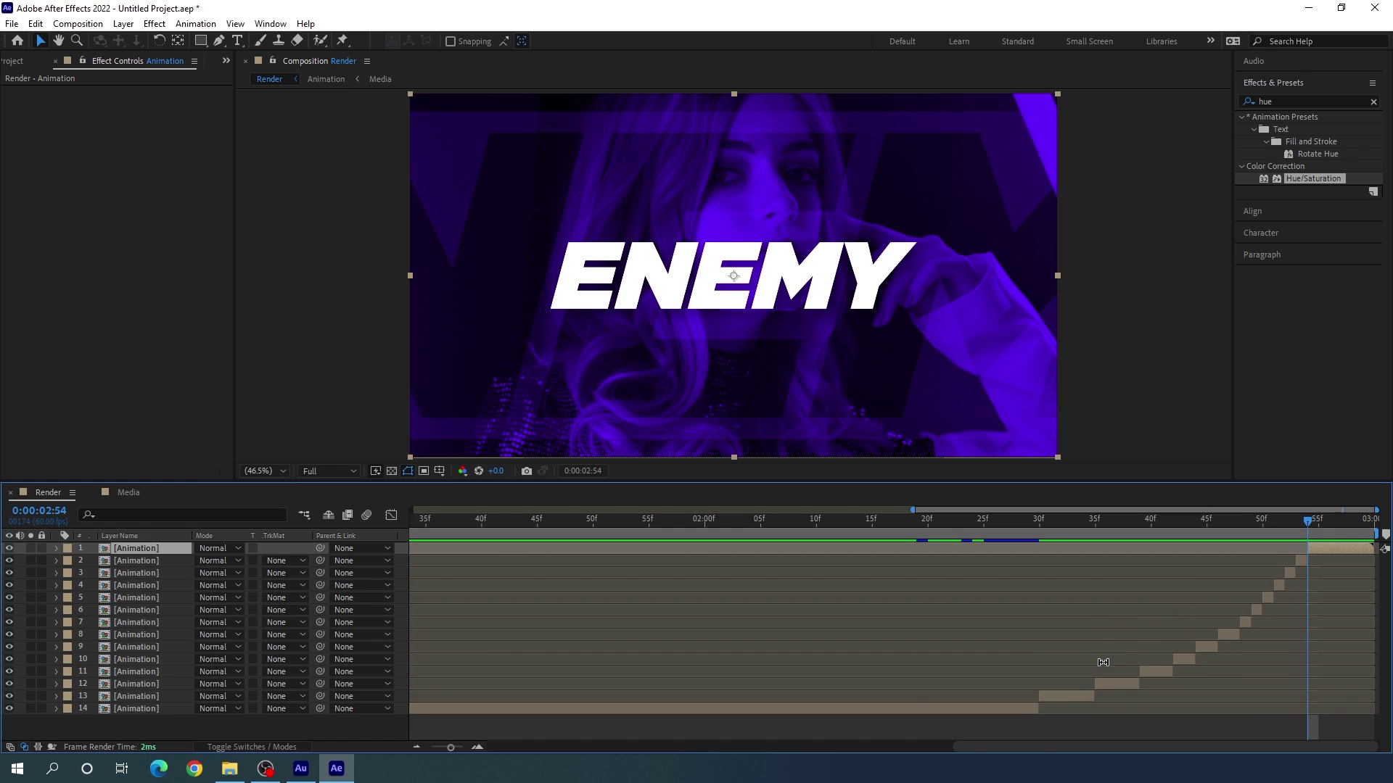
Continue splitting the last Animation segment at every frame from 0:00:02:55 to 0:00:02:59.
key(Page_Down)
key(ctrl+shift+d)
key(Page_Down)
key(ctrl+shift+d)
key(Page_Down)
key(ctrl+shift+d)
key(Page_Down)
key(ctrl+shift+d)
key(Page_Down)
key(ctrl+shift+d)
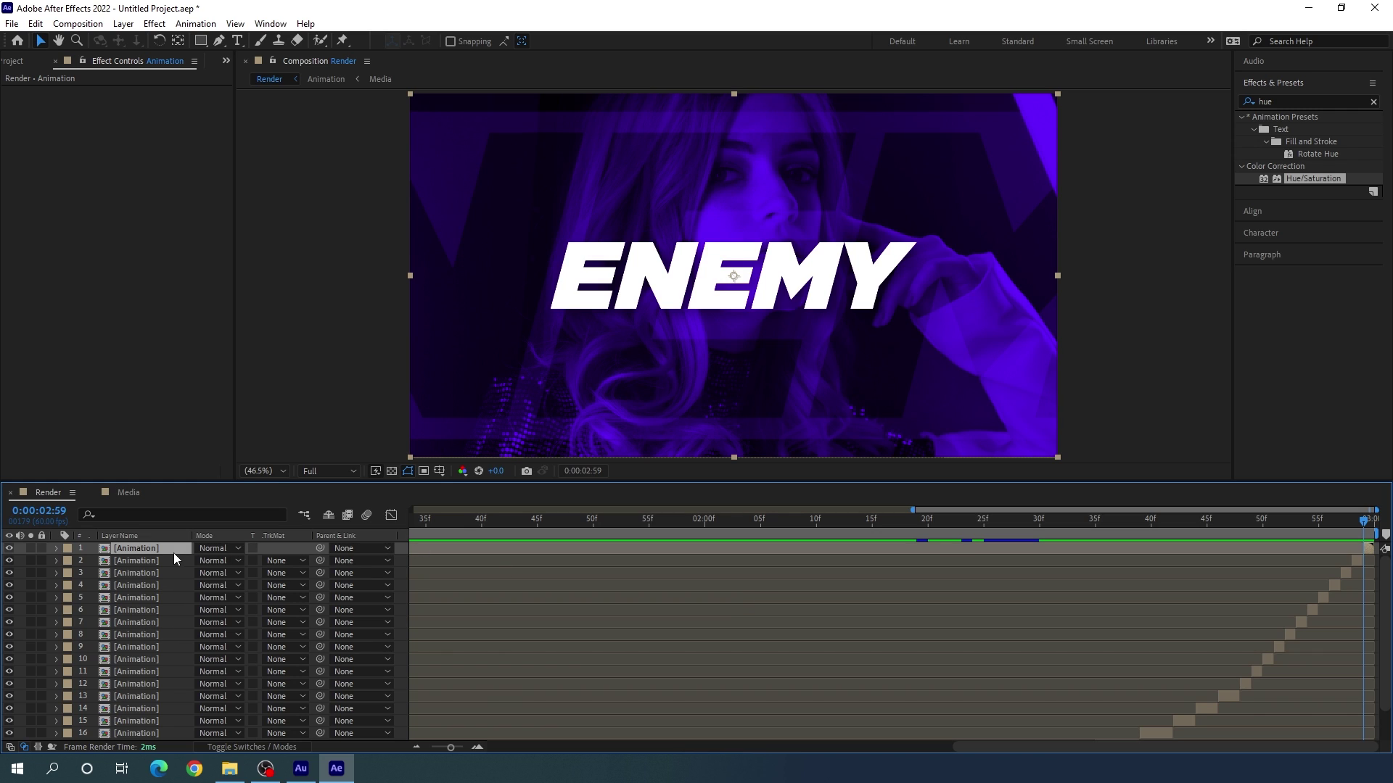
Delete every second one-frame segment from 0:00:02:59 back to 0:00:02:49 plus the segment starting at 0:00:02:44, and preview the flicker.
key(Delete)
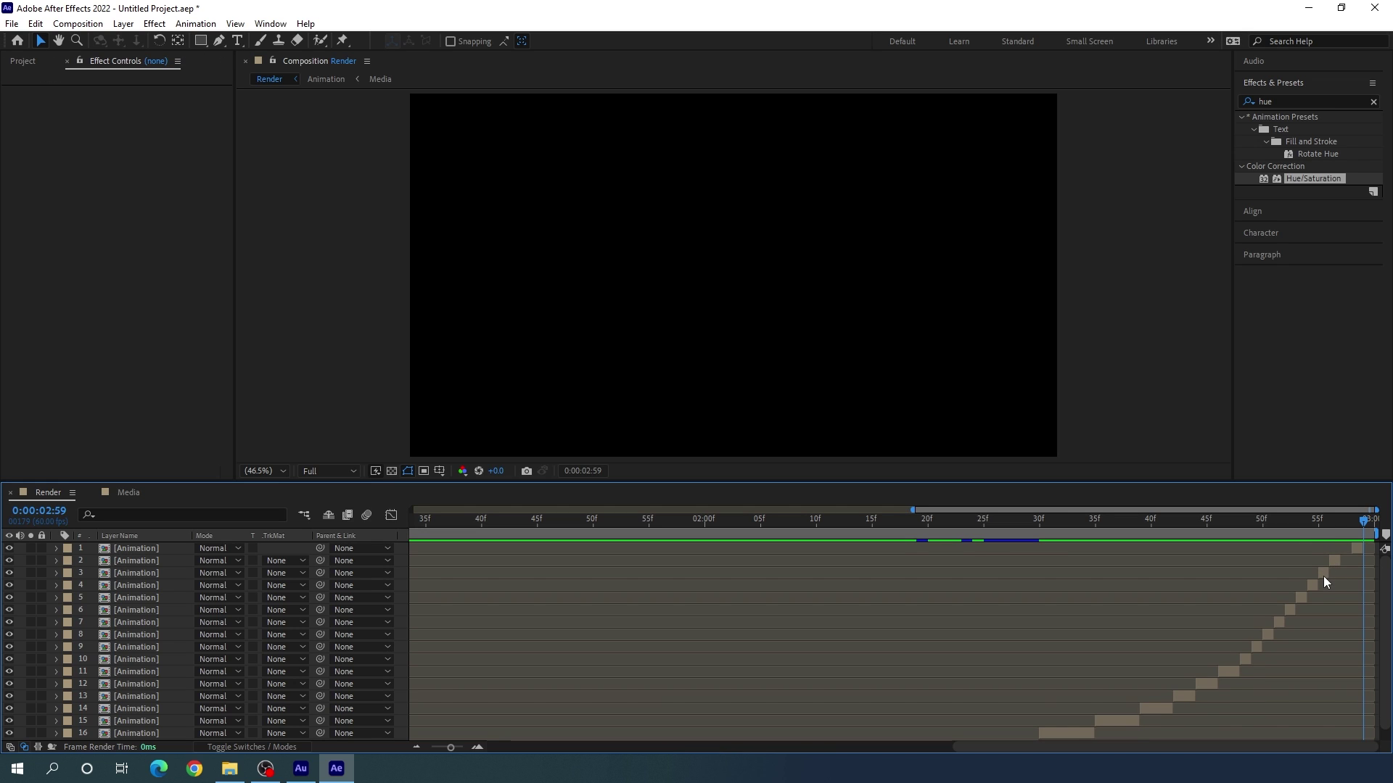
click(1323, 574)
key(Delete)
click(1301, 585)
key(Delete)
click(1280, 599)
key(Delete)
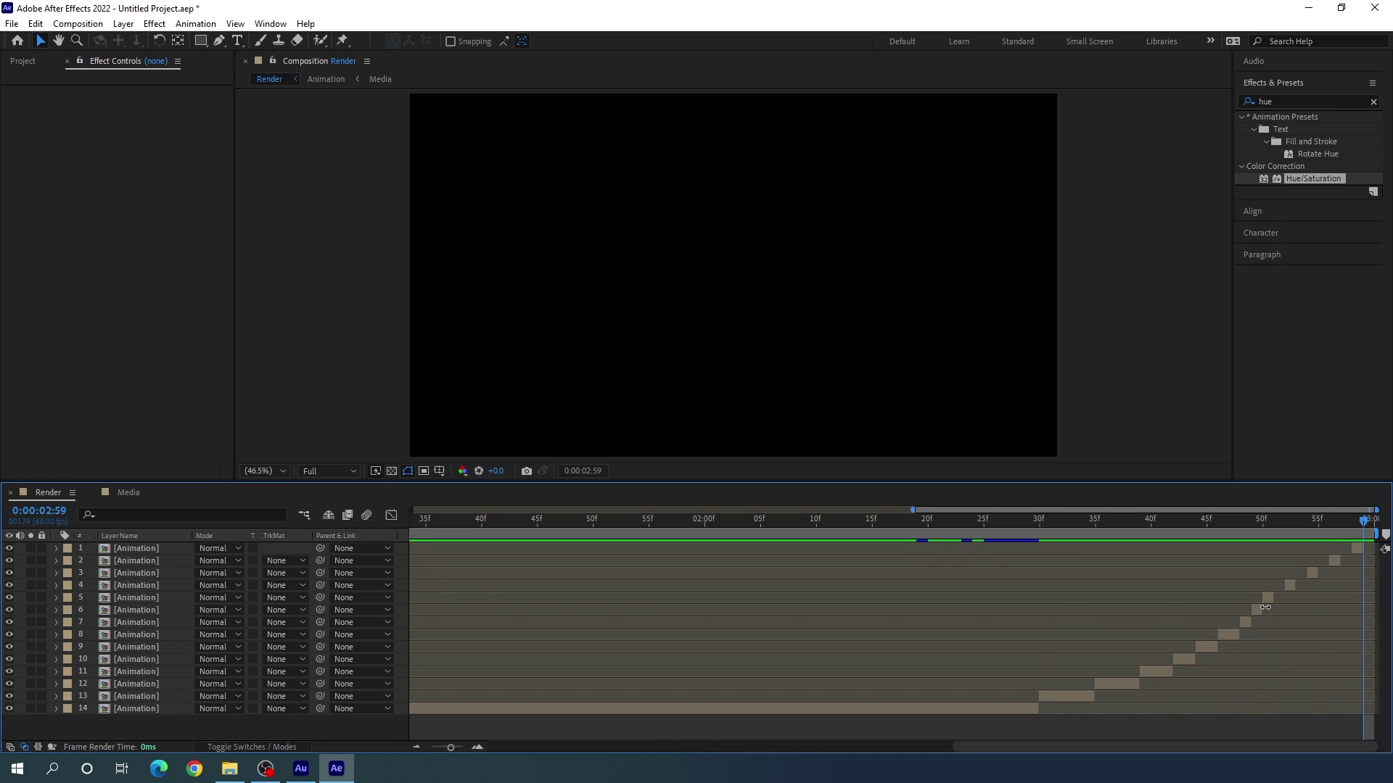
click(1257, 611)
key(Delete)
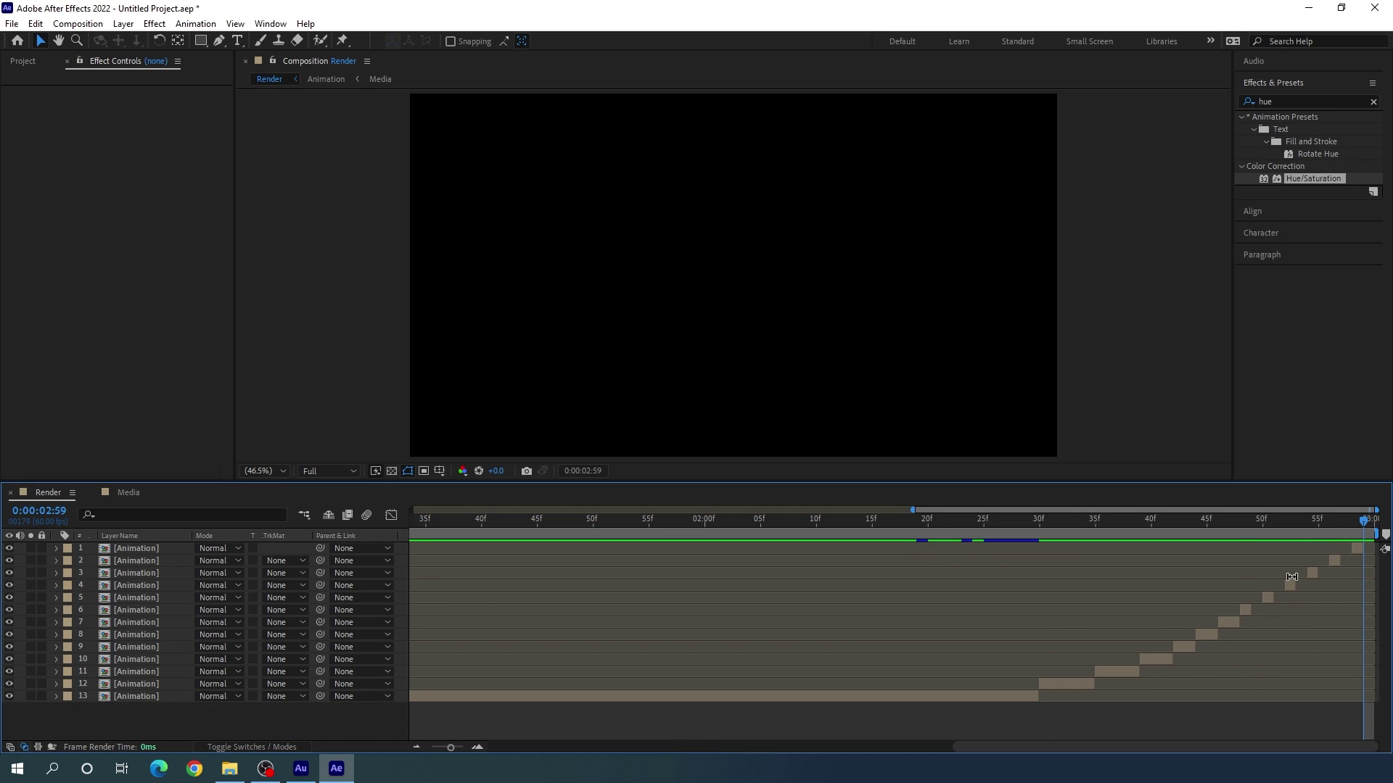
click(1207, 634)
key(Delete)
click(994, 523)
key(space)
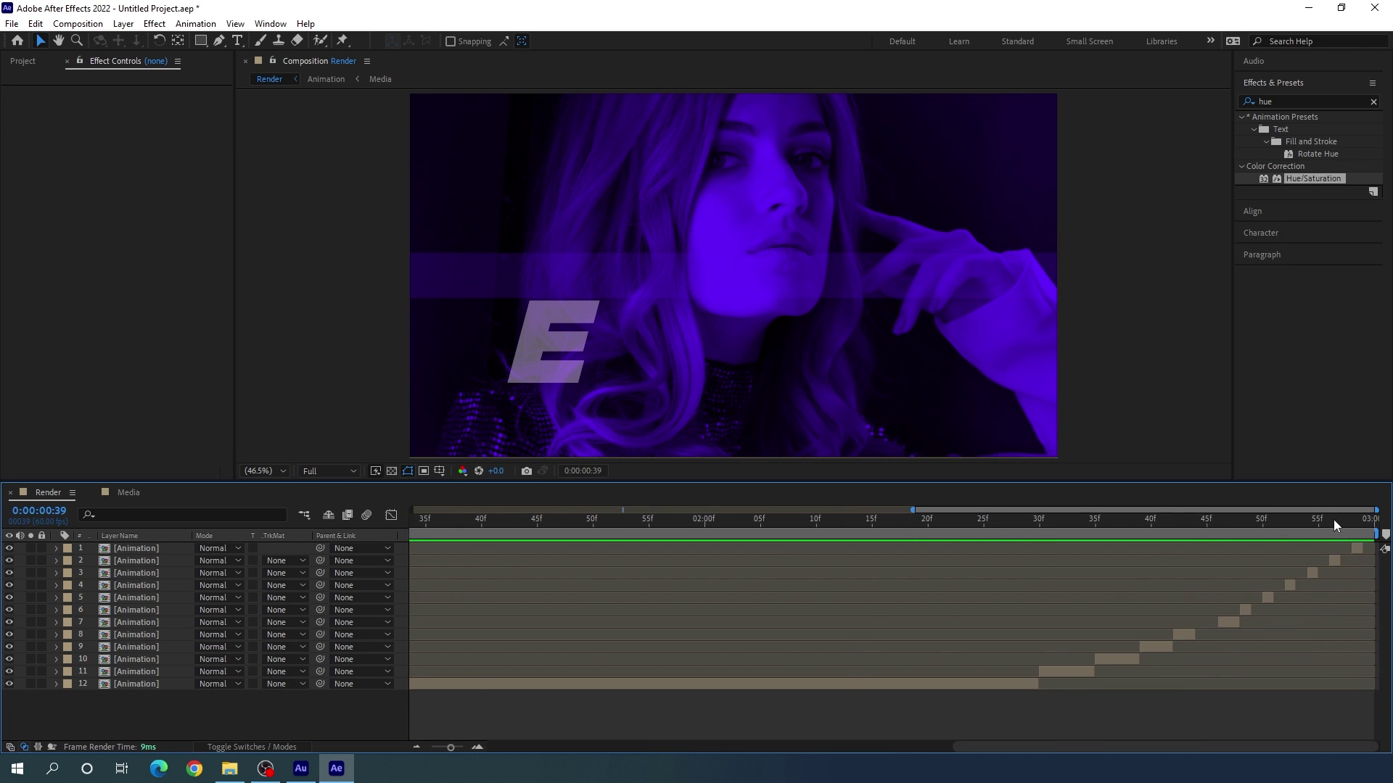
Set the scale of the Animation segment starting at 0:00:02:30 to 90%.
click(1067, 671)
click(1051, 530)
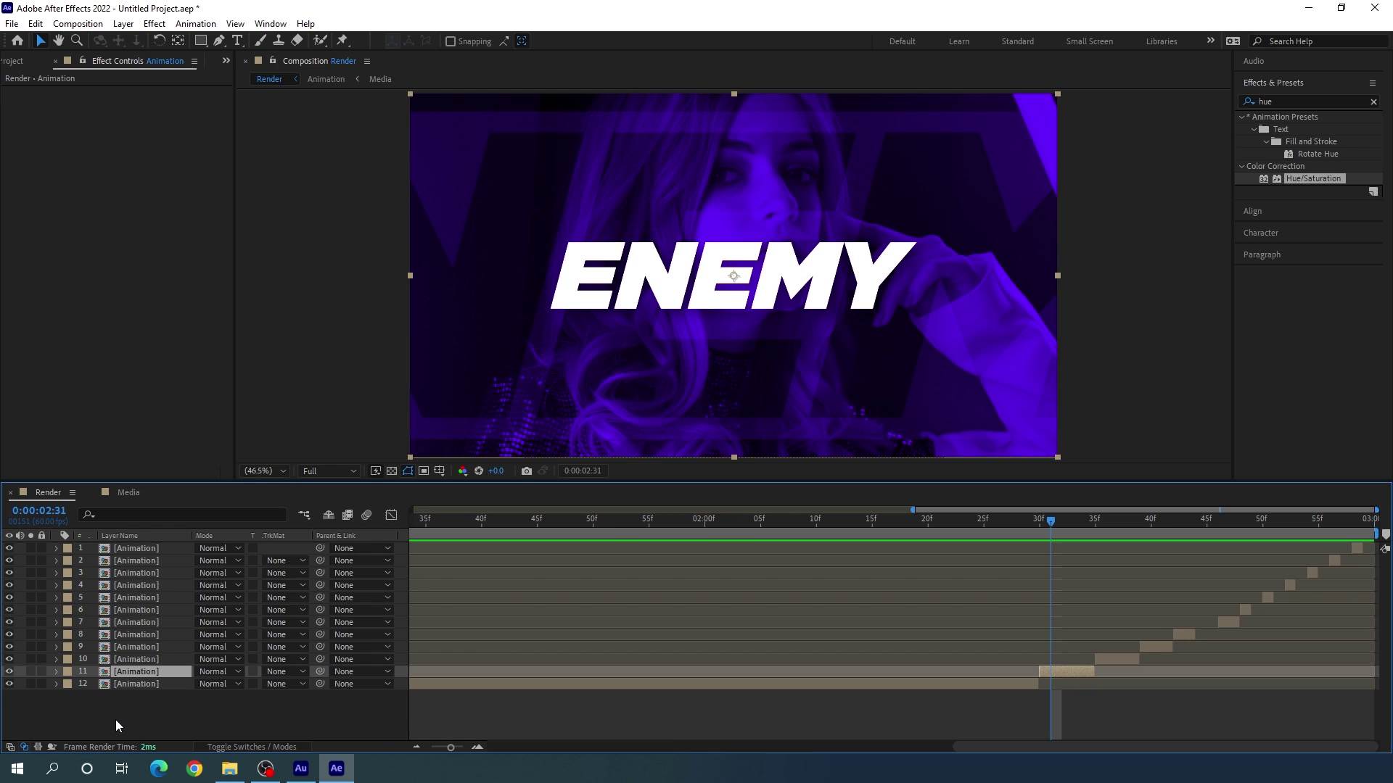
key(s)
click(246, 683)
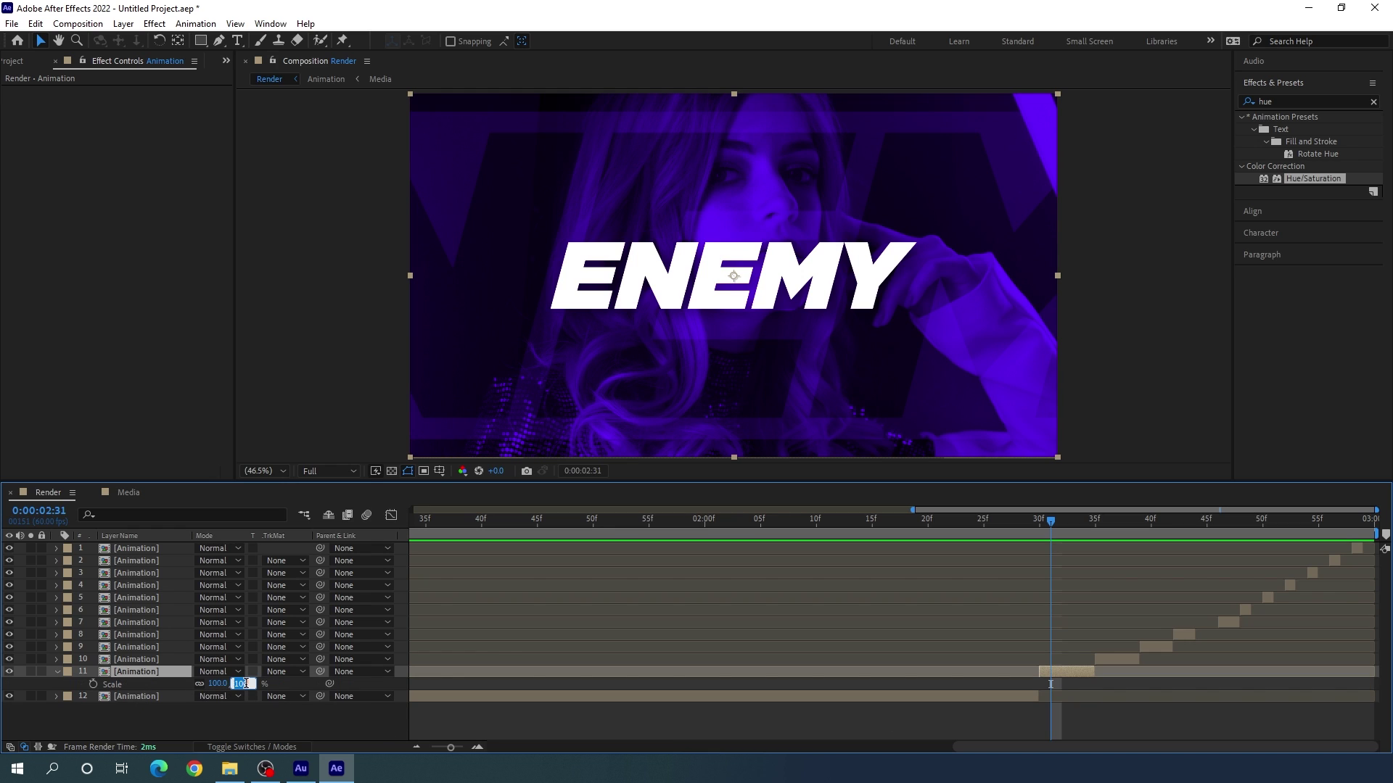
text(90)
key(Return)
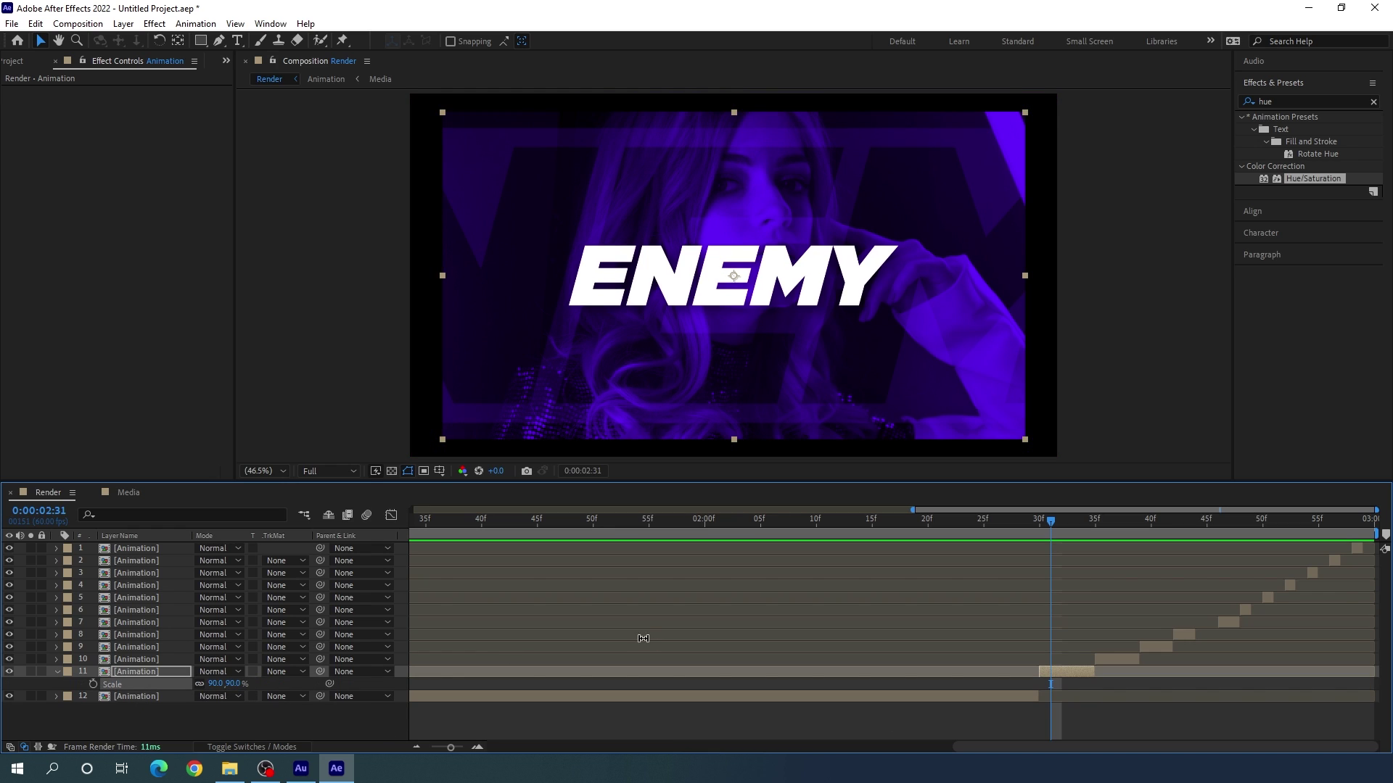
Set the scale of the Animation segment starting at 0:00:02:35 to 80%.
click(1109, 521)
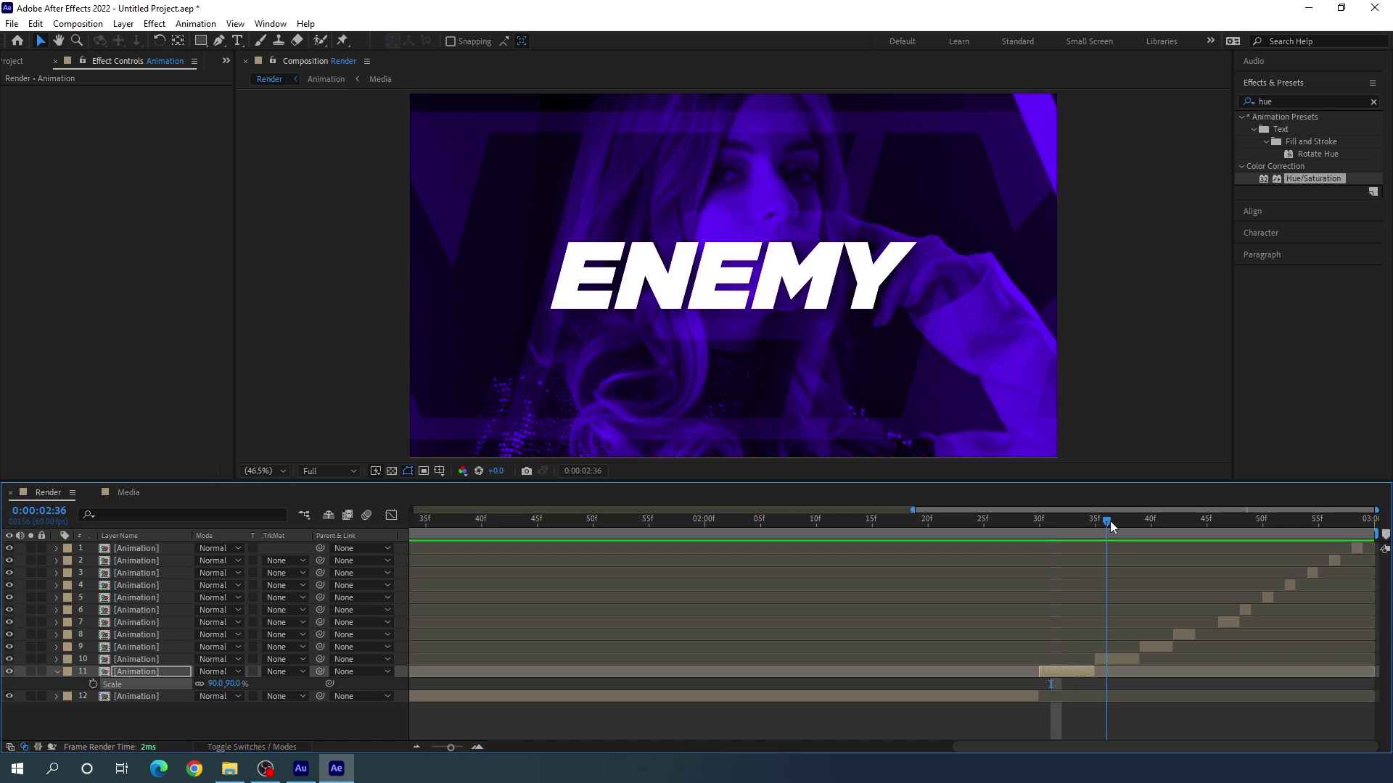
click(1117, 658)
key(s)
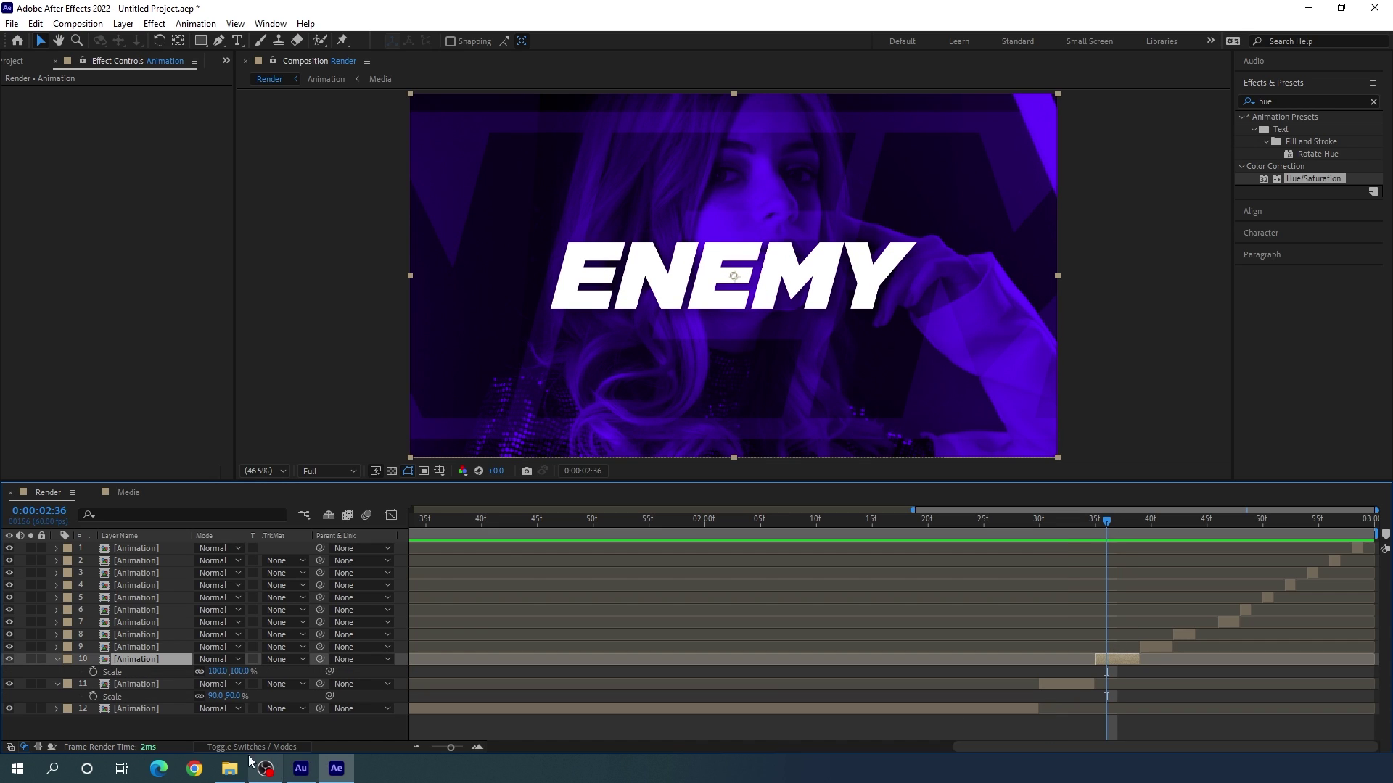
click(246, 671)
text(80)
key(Return)
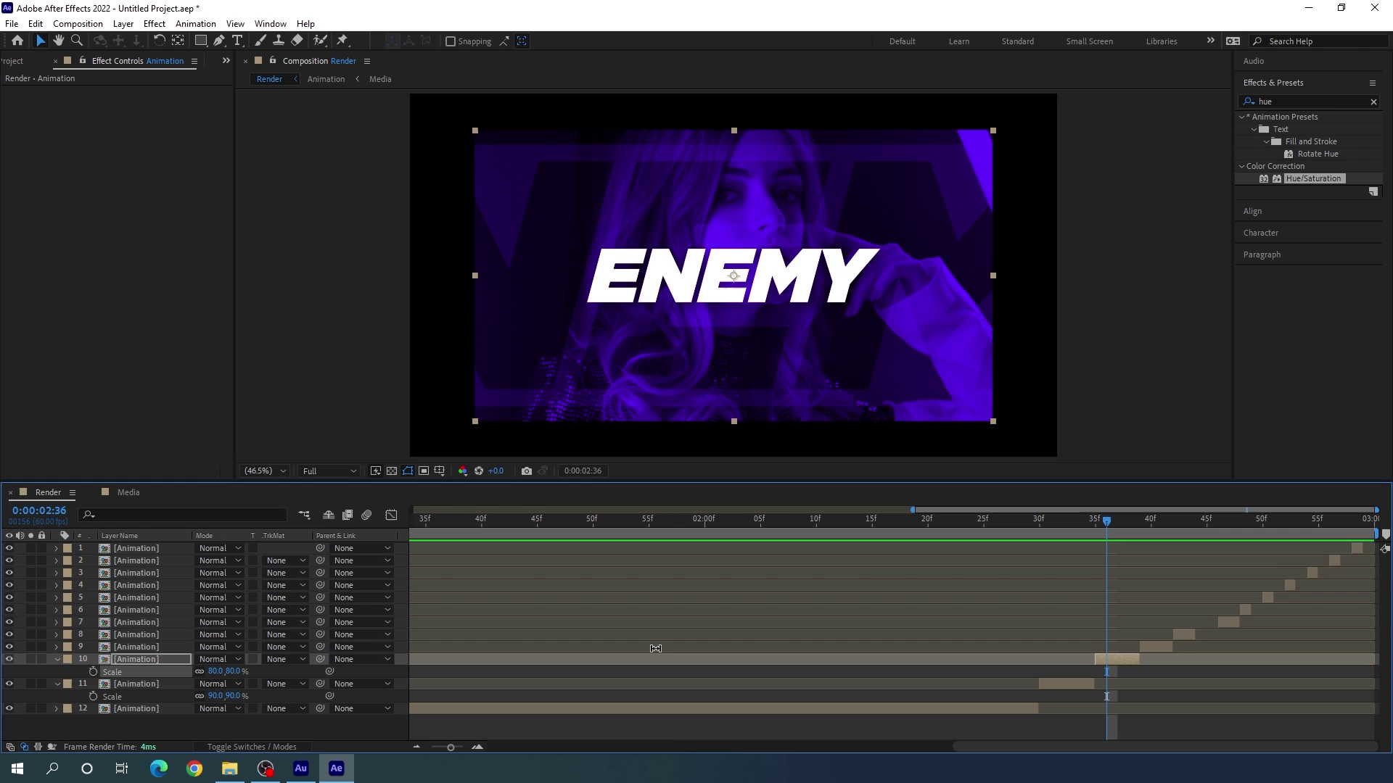
Set the scale of the Animation segment starting at 0:00:02:39 to 70%.
click(1150, 521)
click(163, 648)
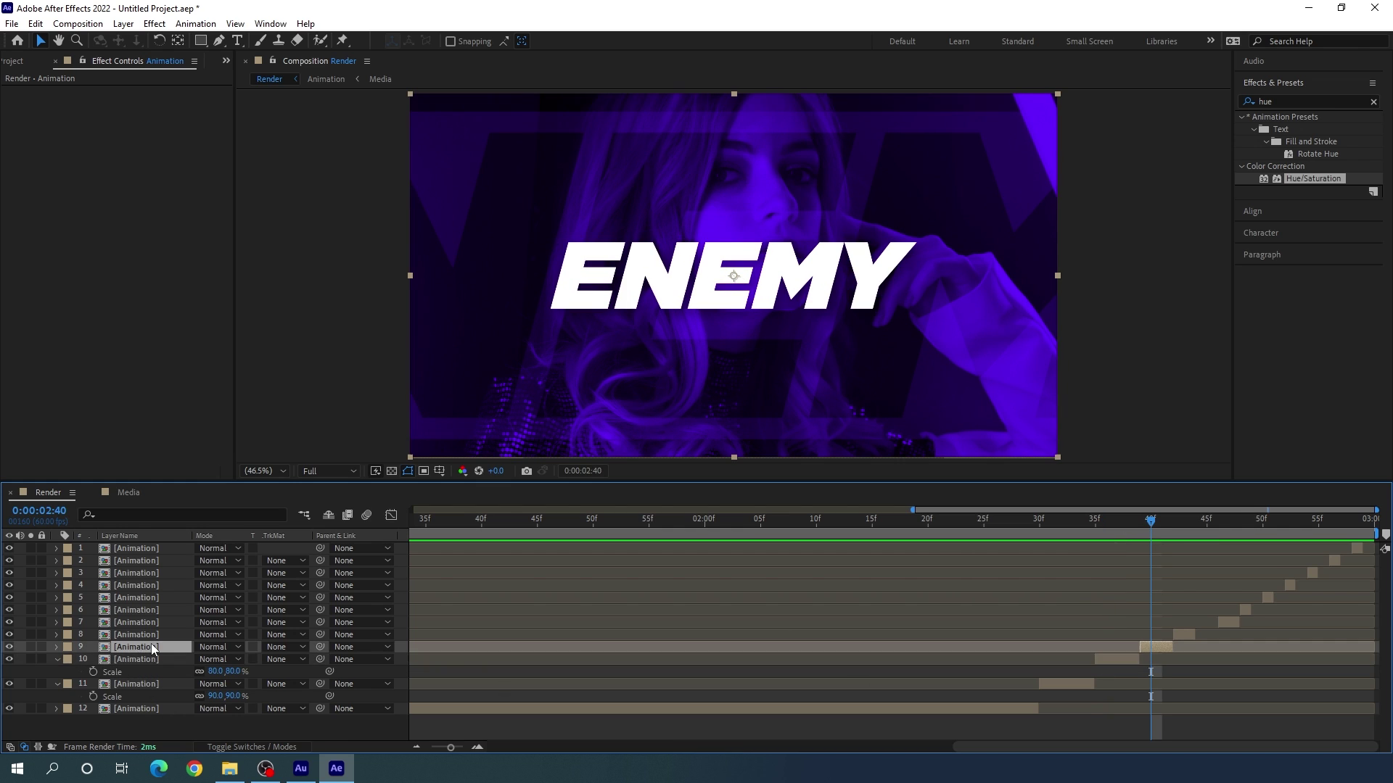
key(s)
click(241, 659)
text(70)
key(Return)
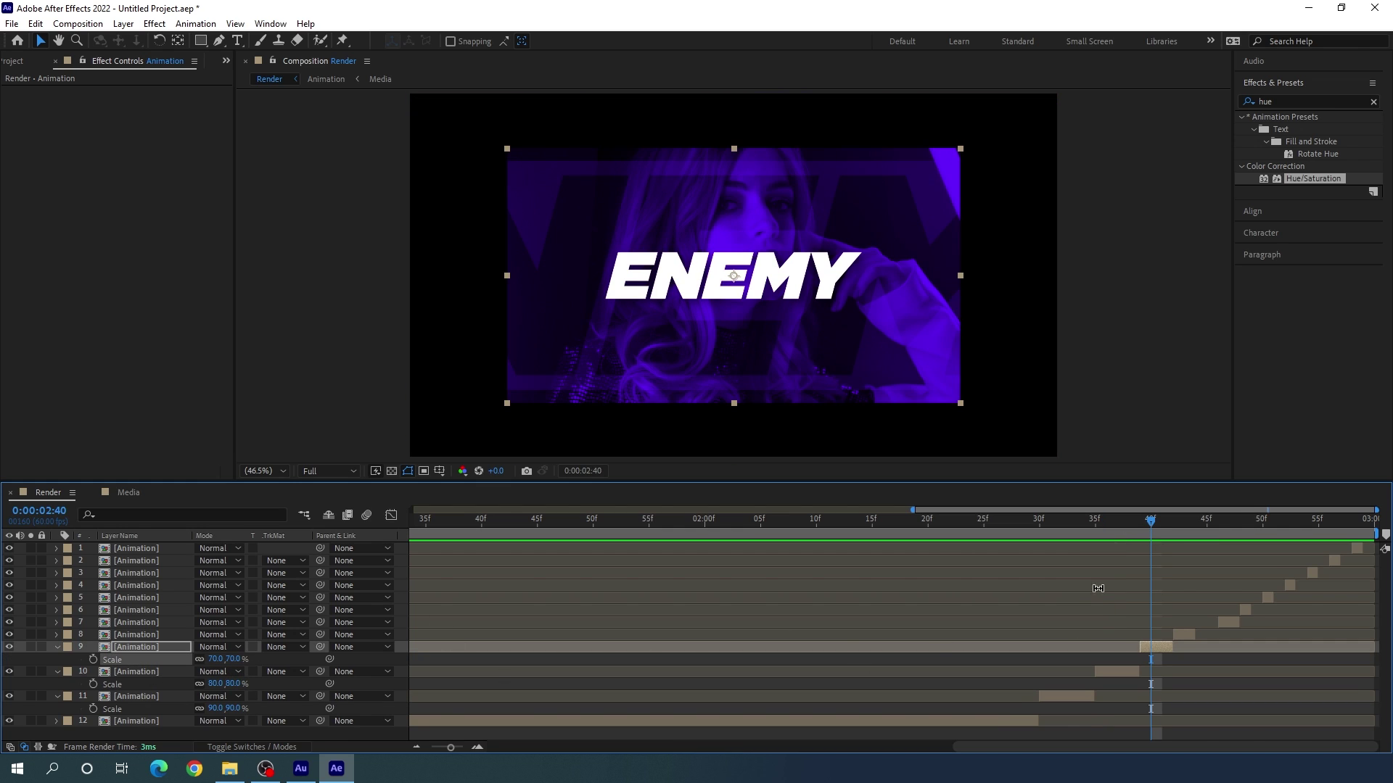
Set the scale of the Animation segment starting at 0:00:02:42 to 60%.
click(1176, 517)
click(1183, 519)
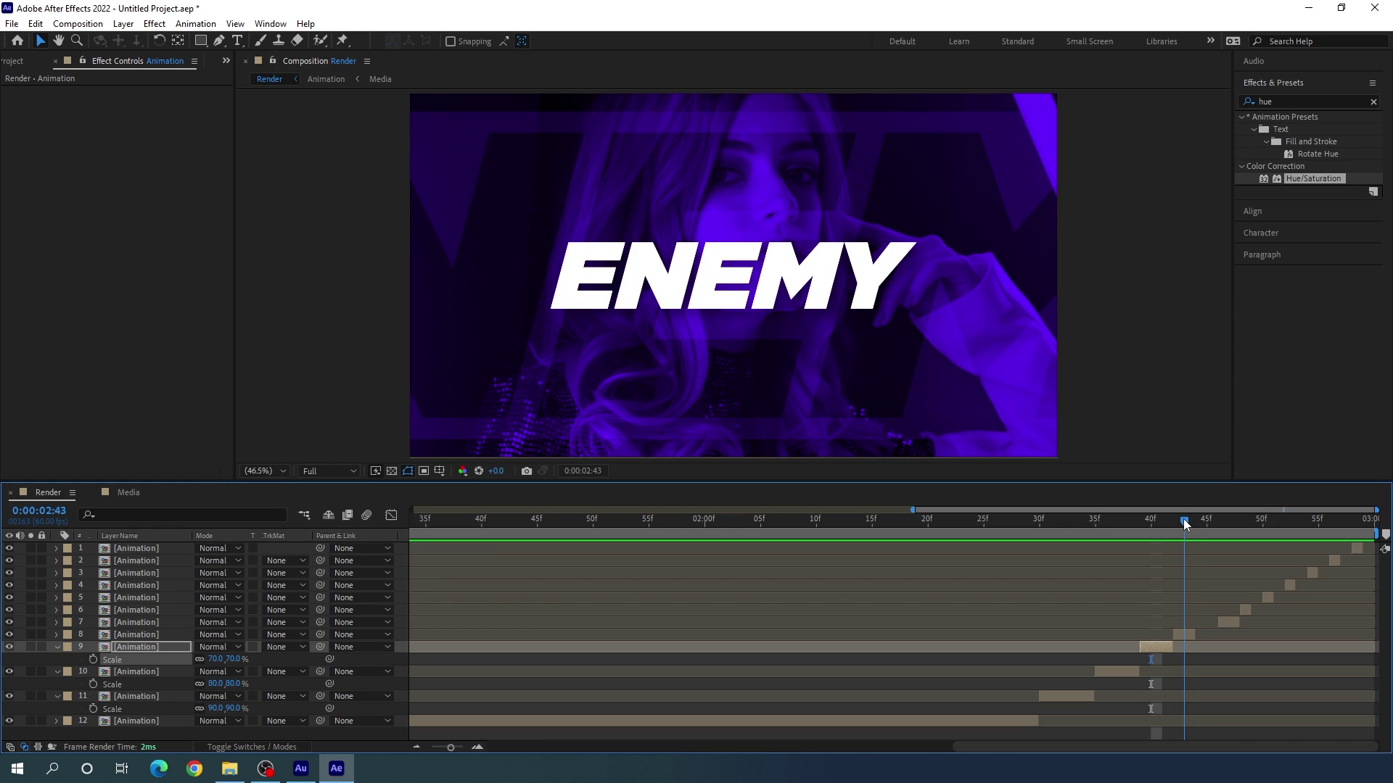
click(1183, 635)
key(s)
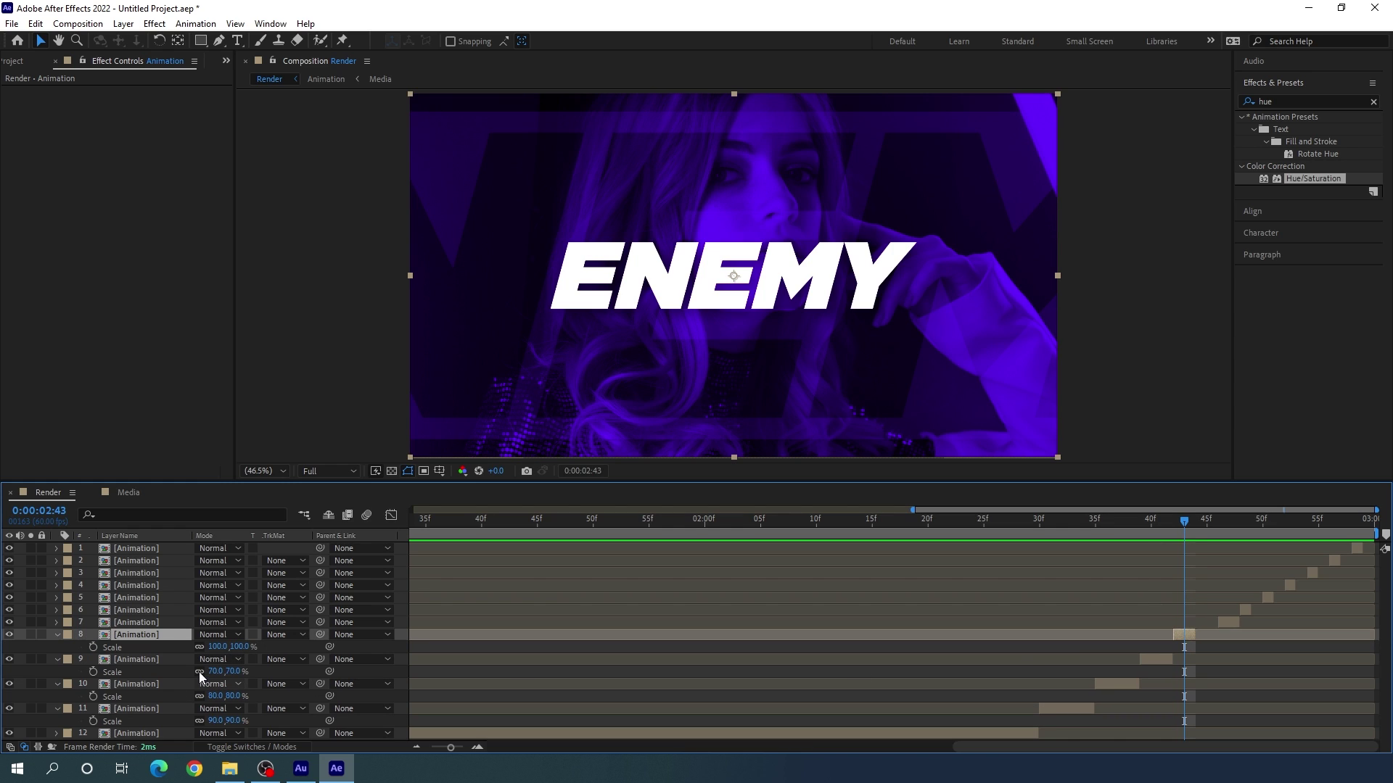
click(242, 647)
text(60)
key(Return)
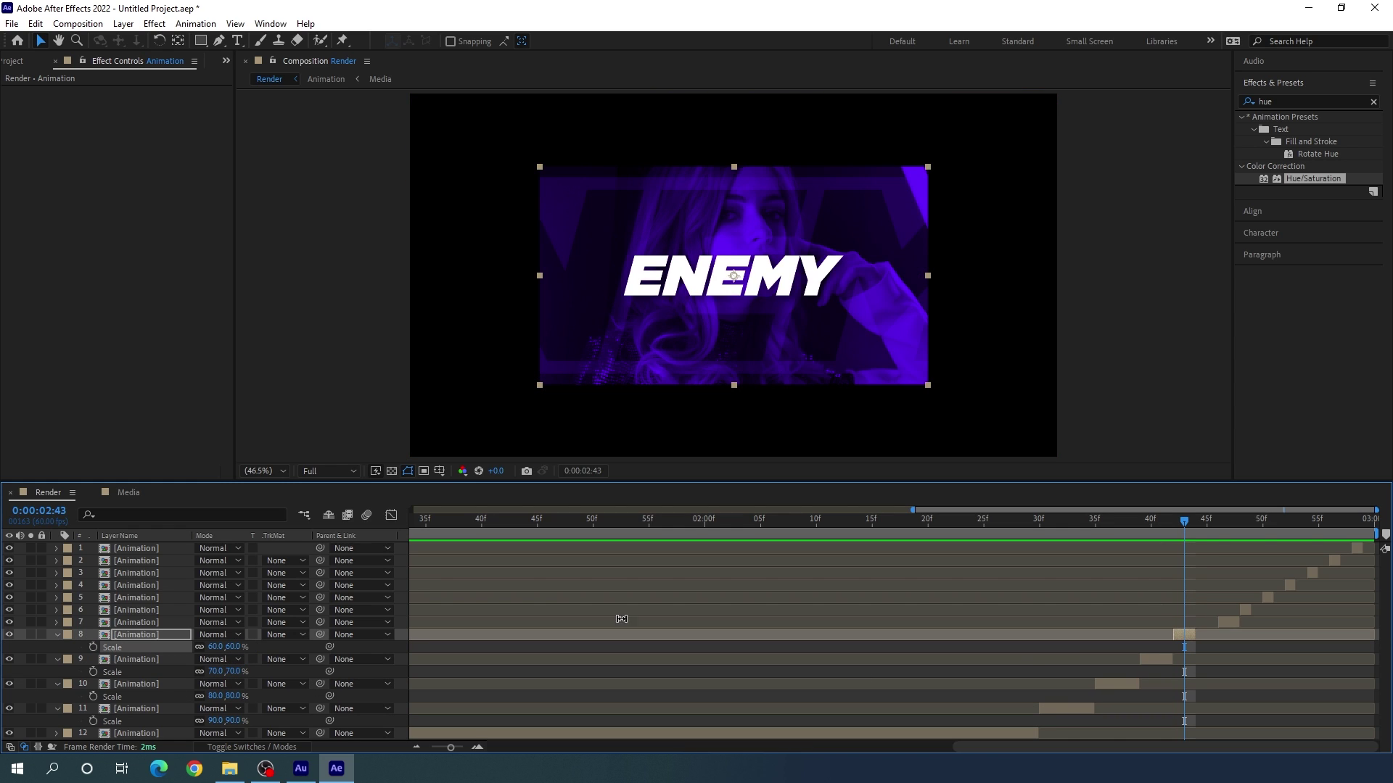
Set the scale of the Animation segment starting at 0:00:02:46 to 50%.
click(1230, 521)
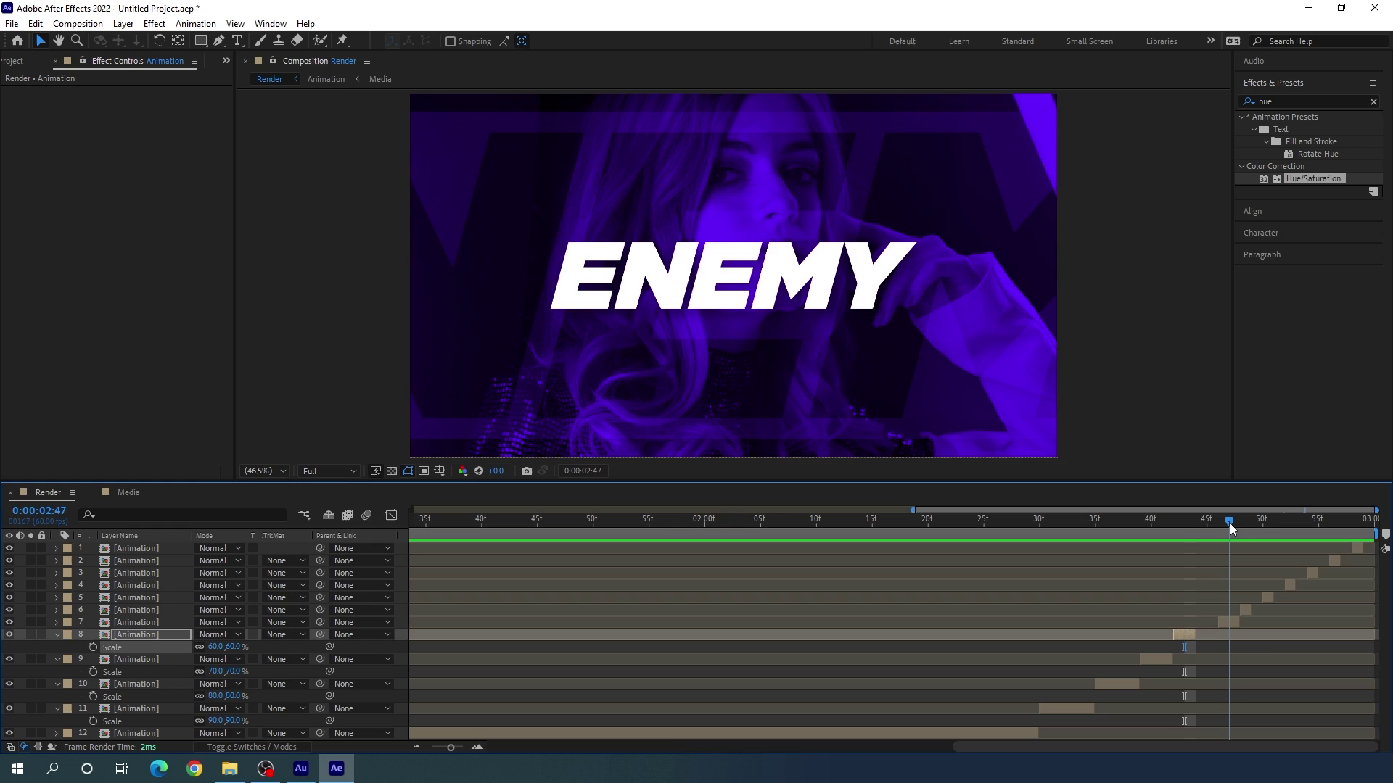
click(1229, 620)
key(s)
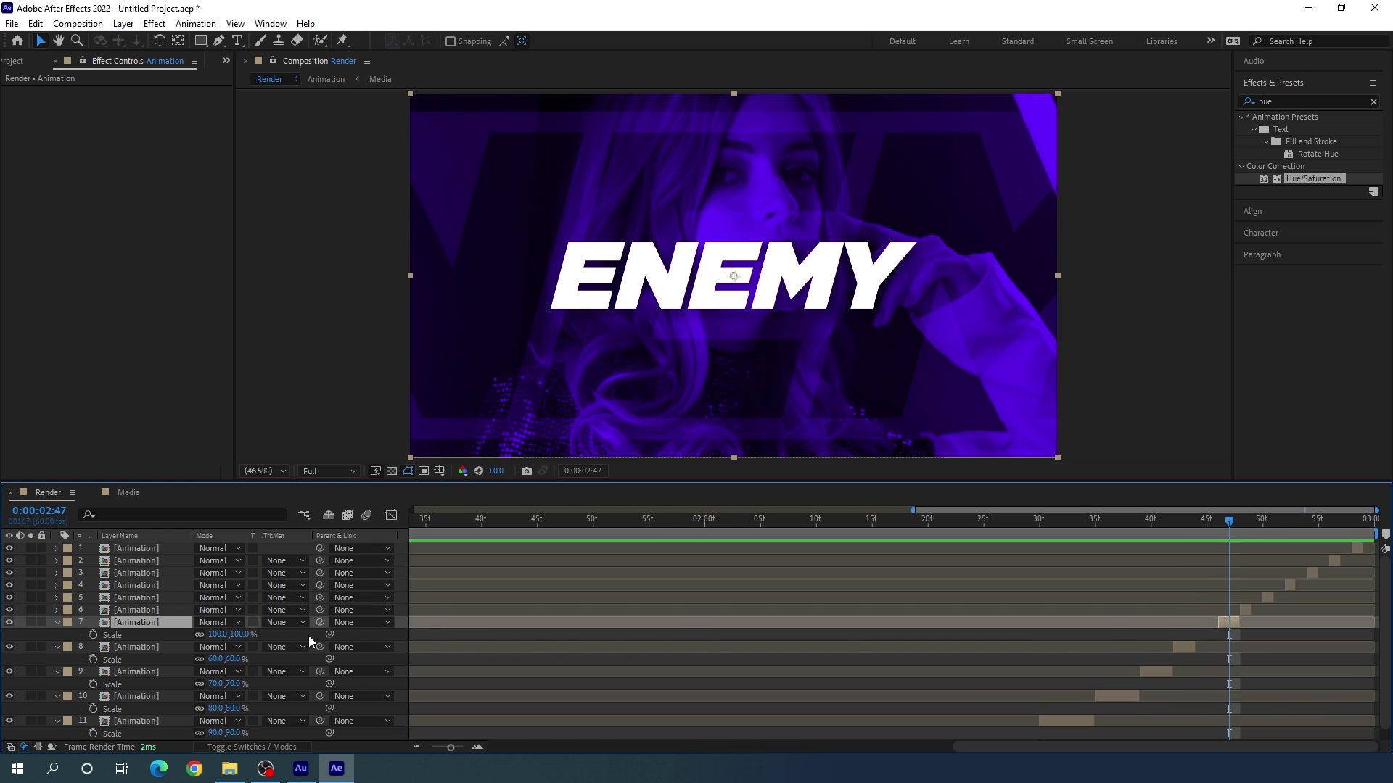
click(240, 635)
text(50)
key(Return)
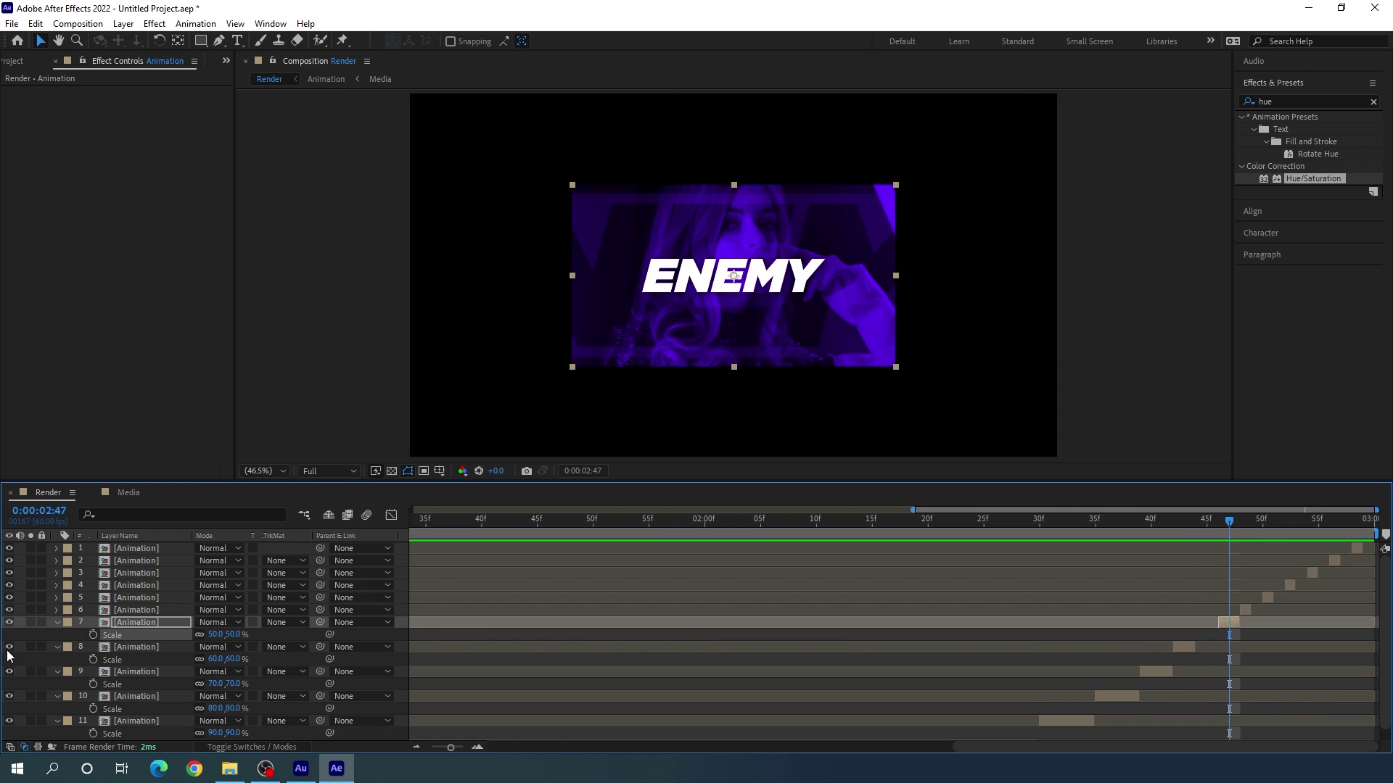
Collapse the scale properties of layers 7 to 11 in the Render timeline.
click(57, 623)
click(57, 637)
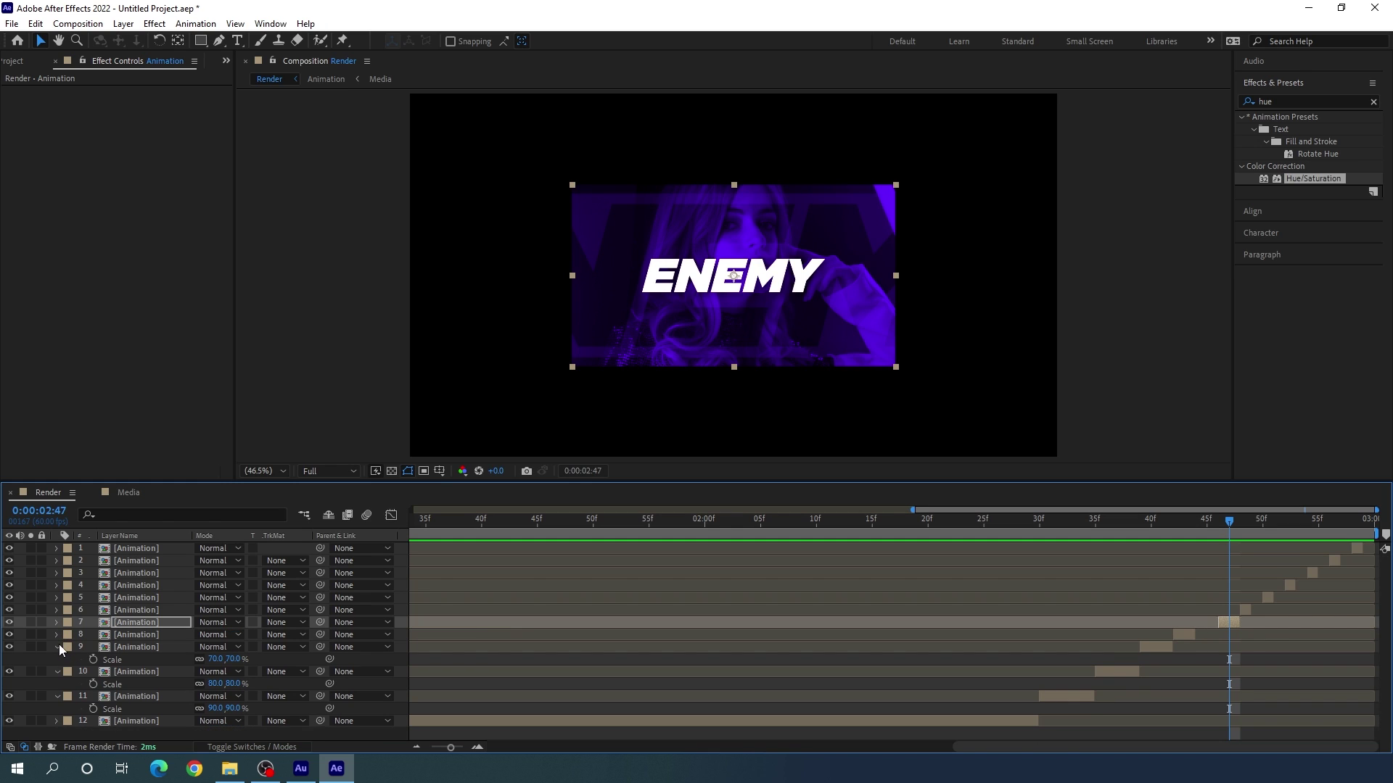
click(58, 645)
click(58, 660)
click(59, 670)
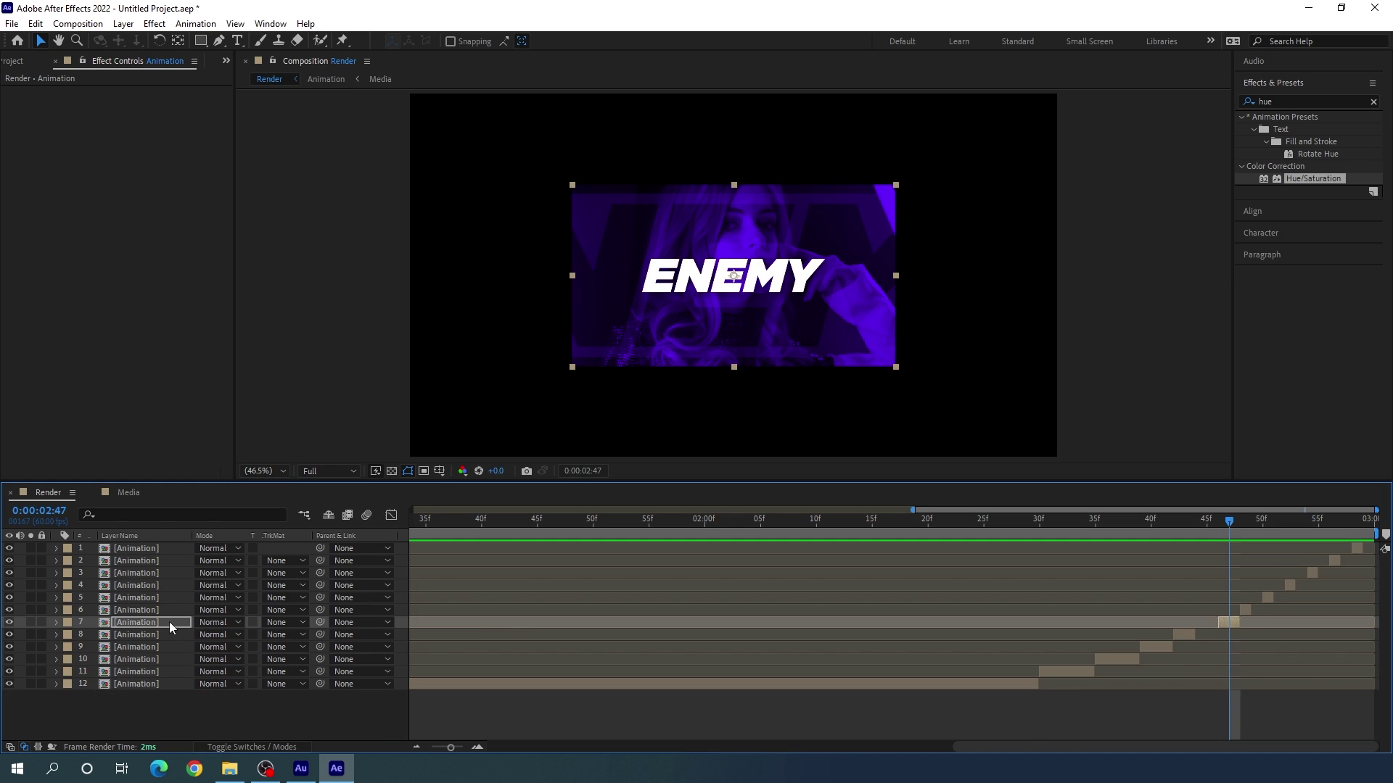
Apply the Tint effect to the six one-frame Animation segments, layers 1 to 6, and deselect them.
click(151, 613)
shift+click(148, 597)
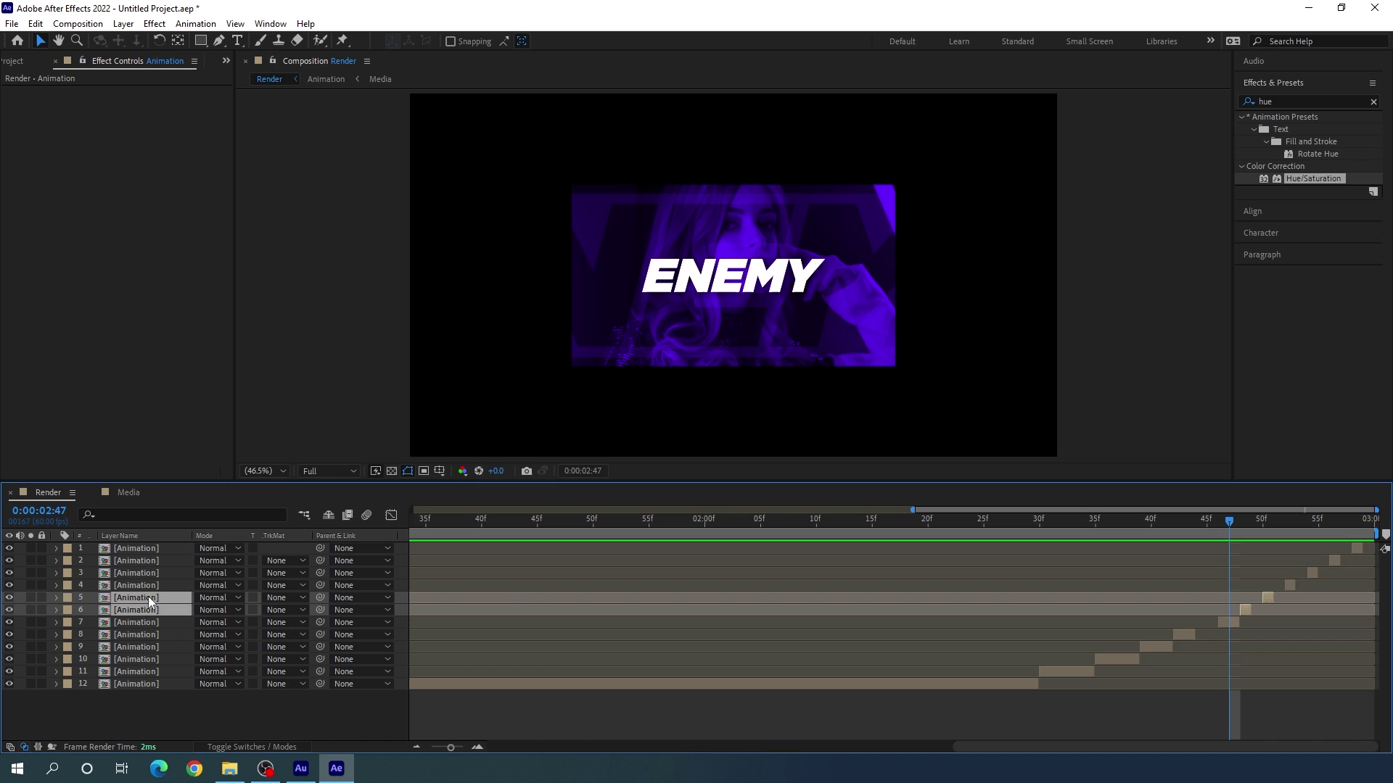
shift+click(147, 585)
shift+click(146, 574)
shift+click(146, 562)
shift+click(147, 550)
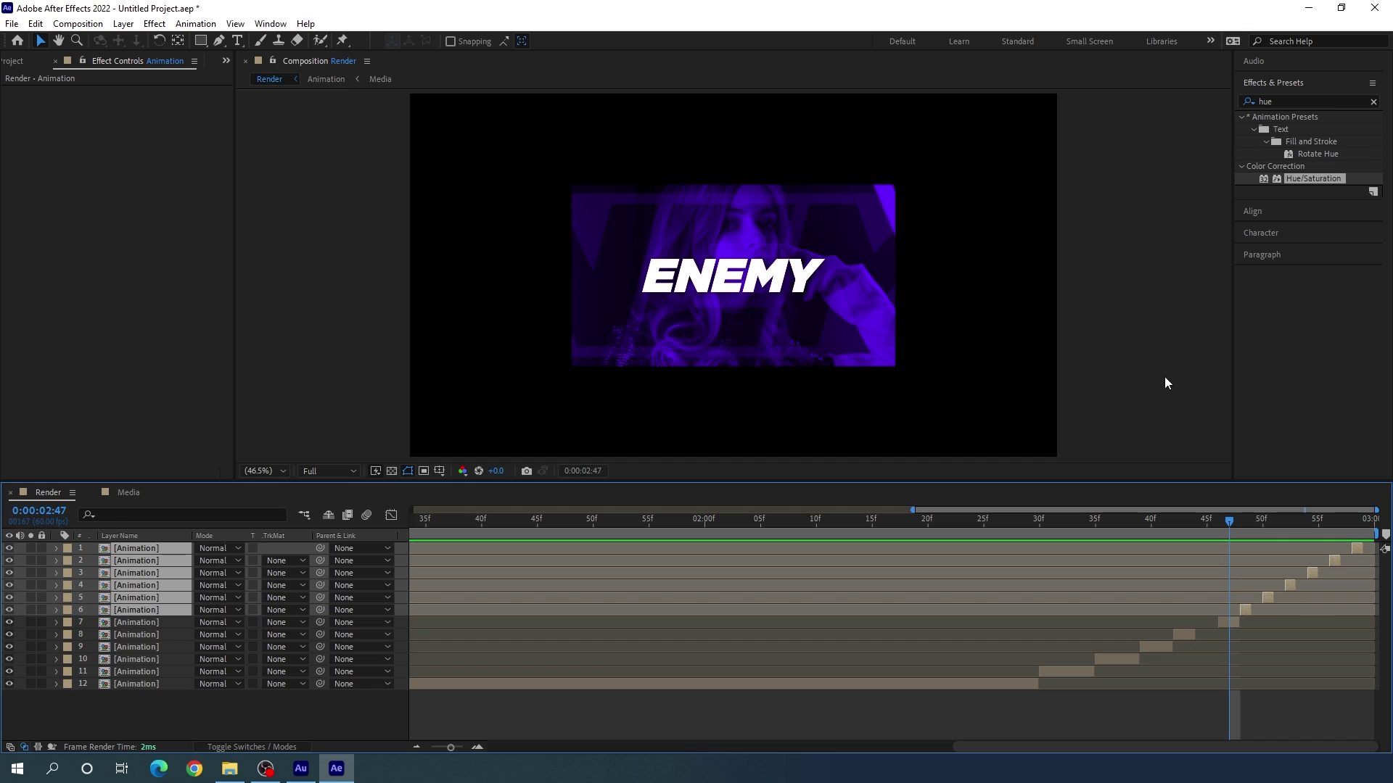
click(1374, 102)
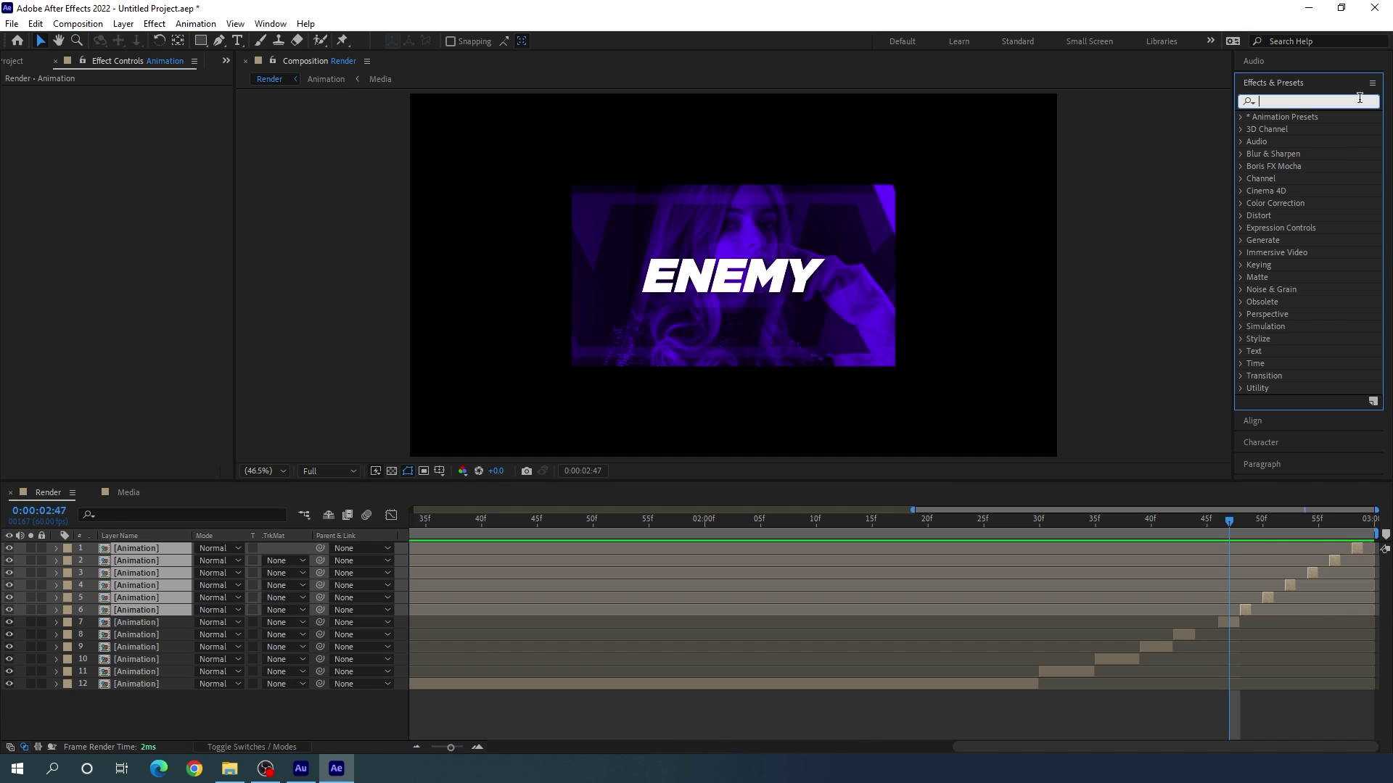
text(tint)
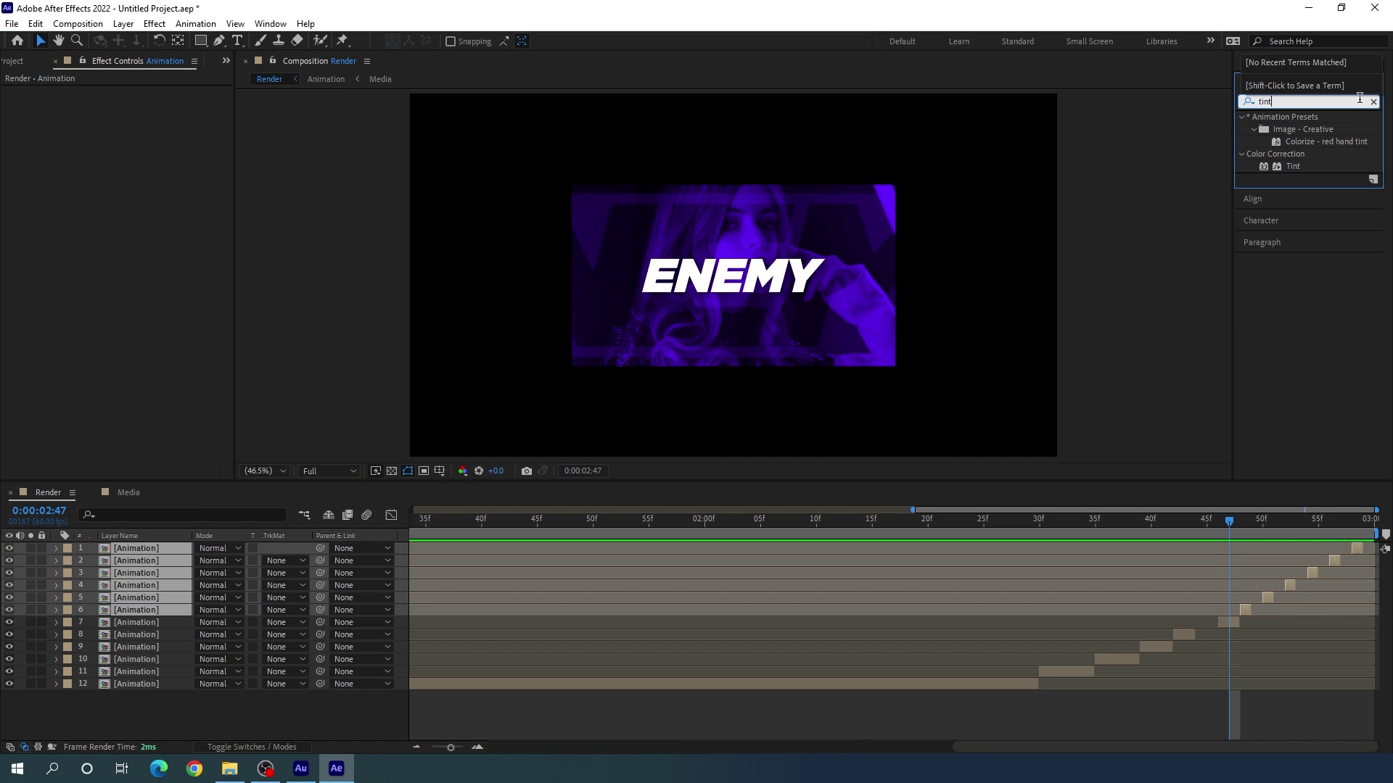
double_click(1294, 165)
drag(1294, 165, 881, 373)
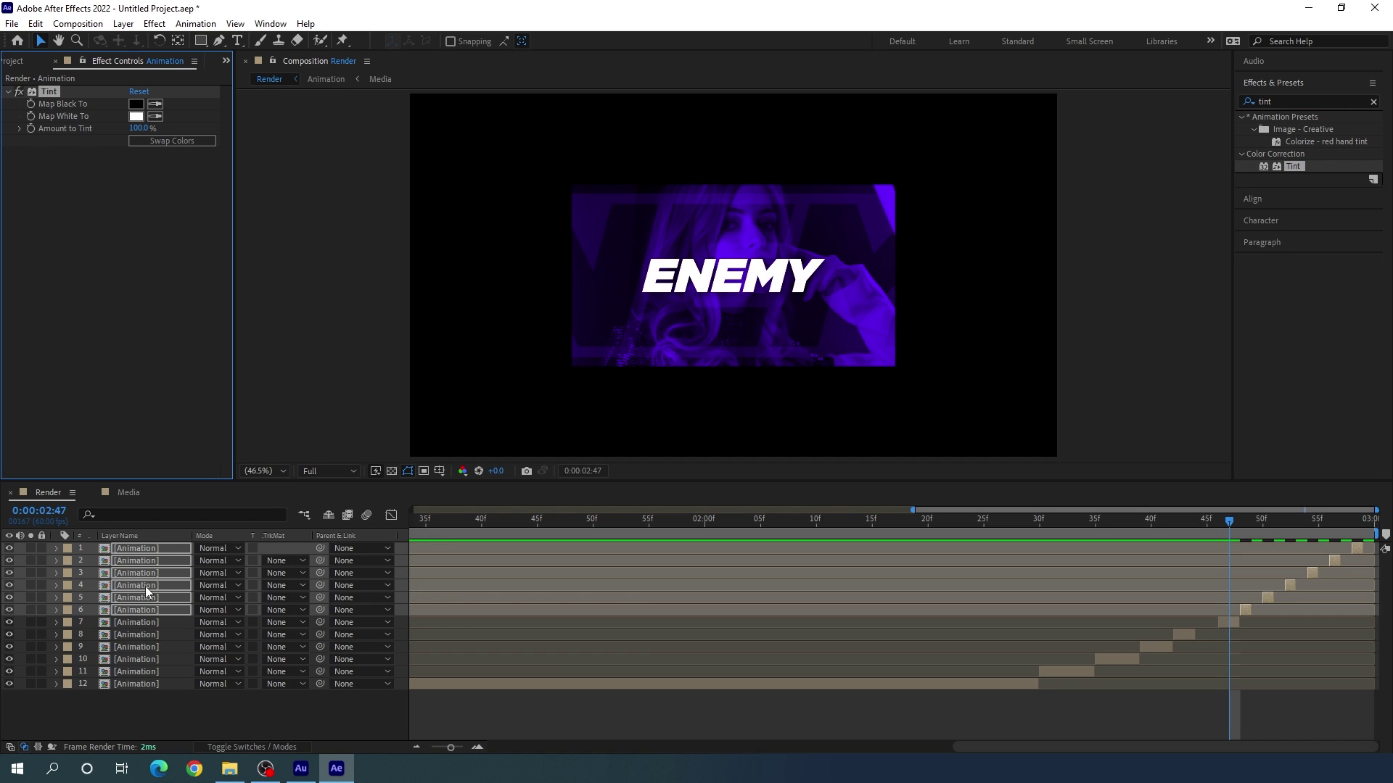
click(256, 708)
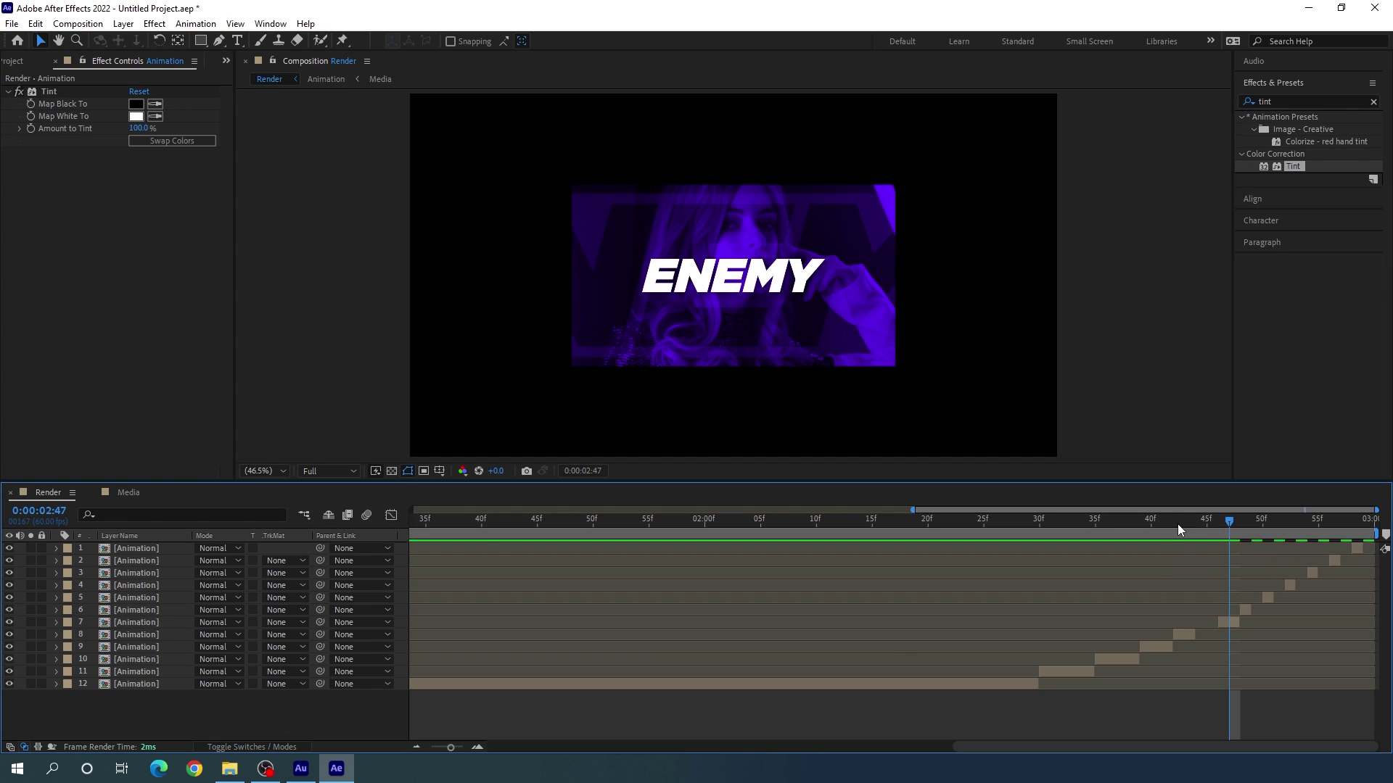
Preview the Render composition from its first frame in an enlarged composition view.
drag(1178, 523, 369, 527)
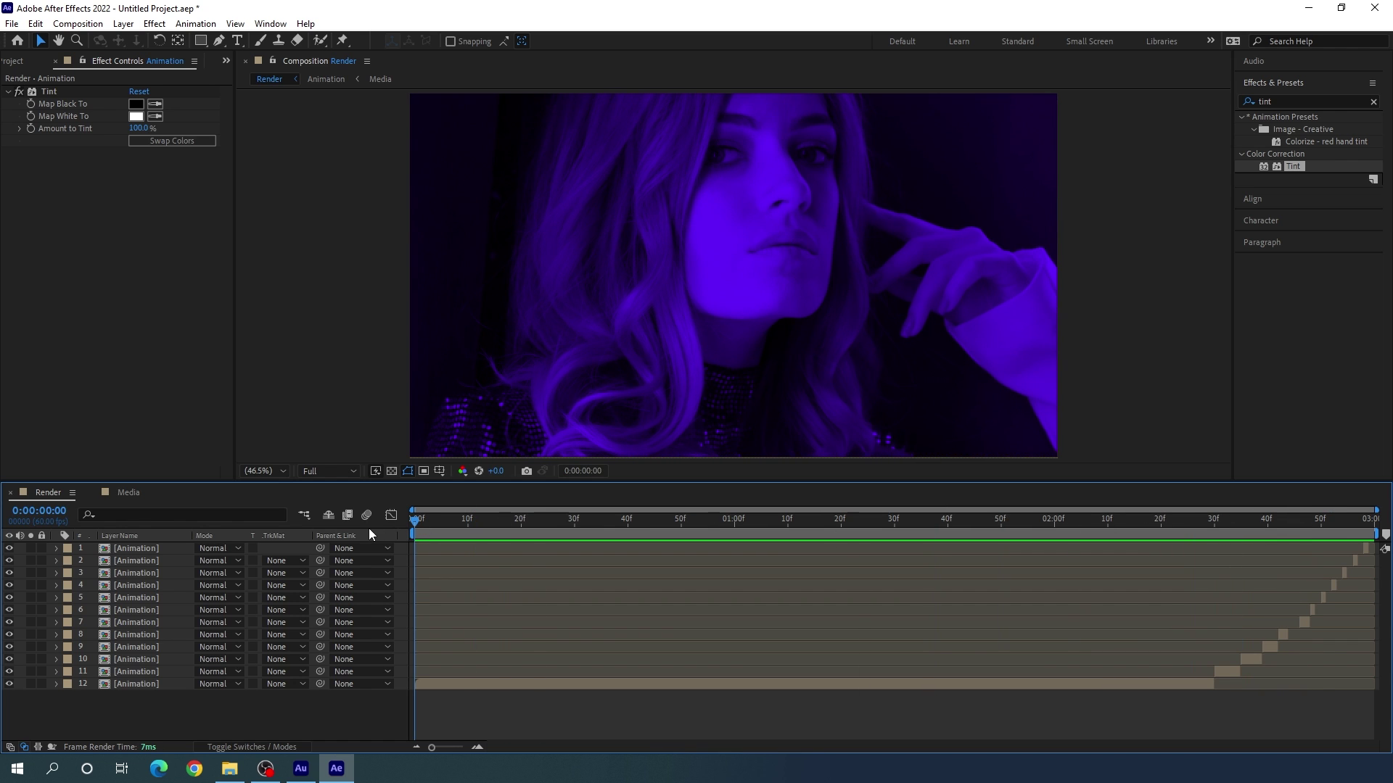
key(grave)
key(space)
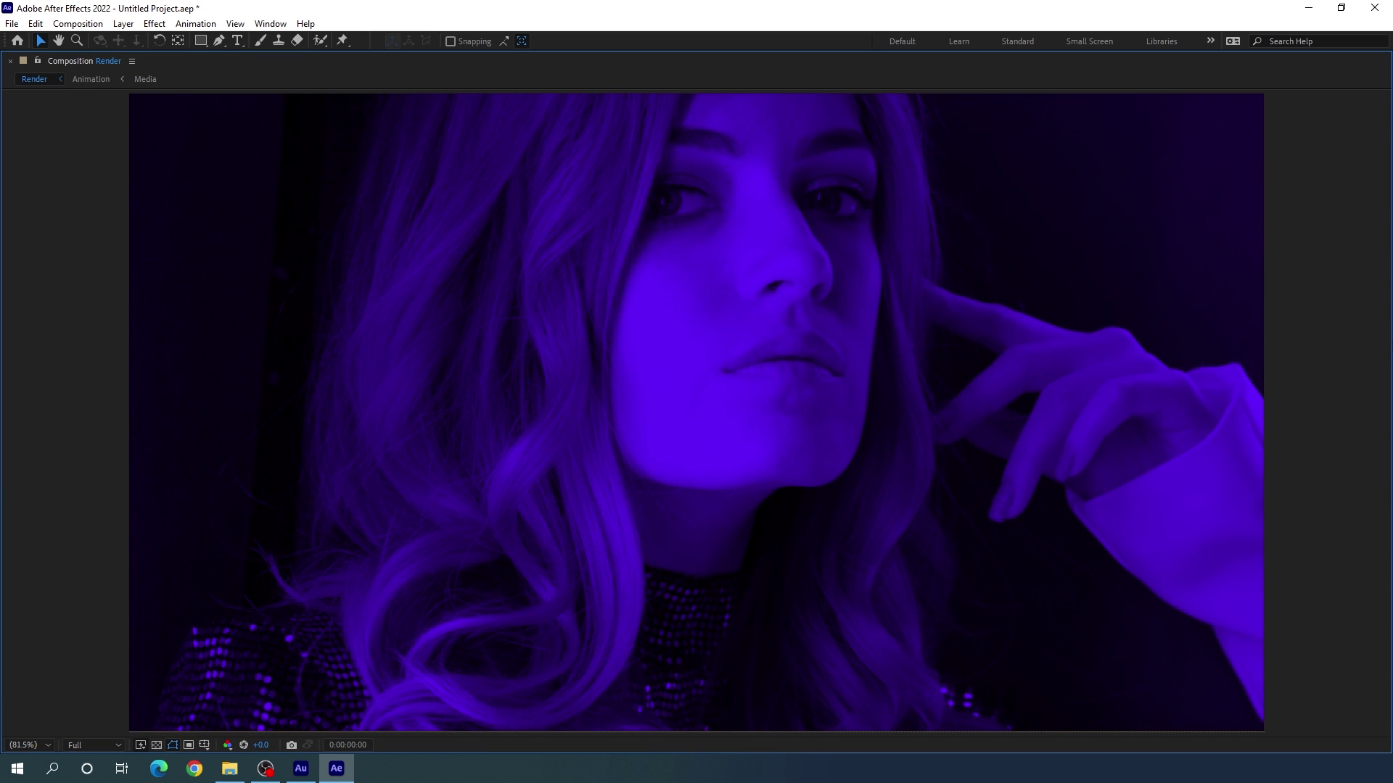